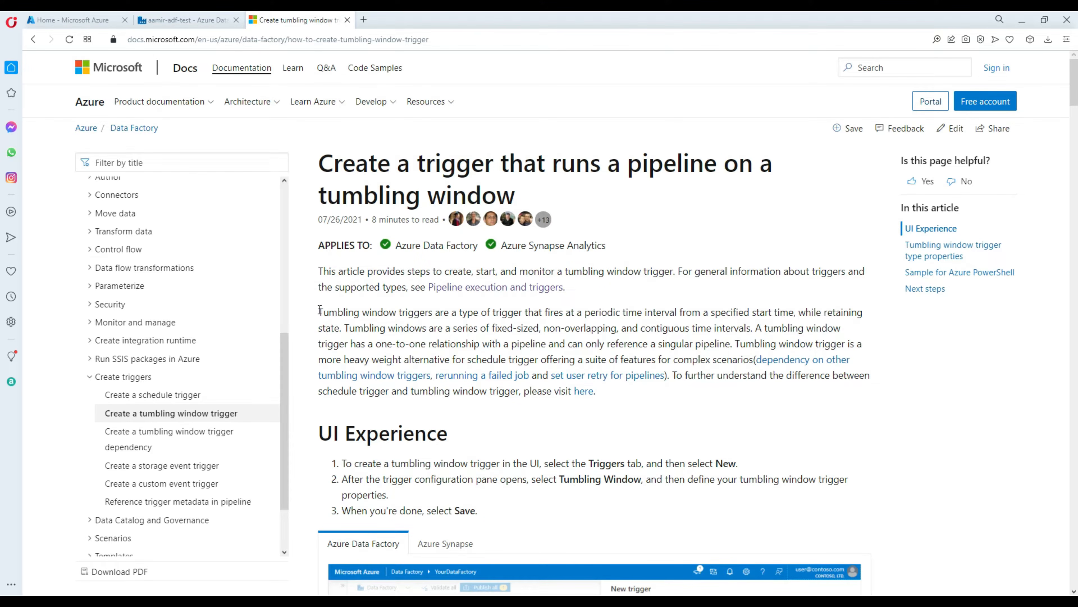
# Read the article's definition of tumbling window triggers and the sentence describing their time intervals.
pyautogui.moveTo(319, 310); pyautogui.dragTo(442, 347)
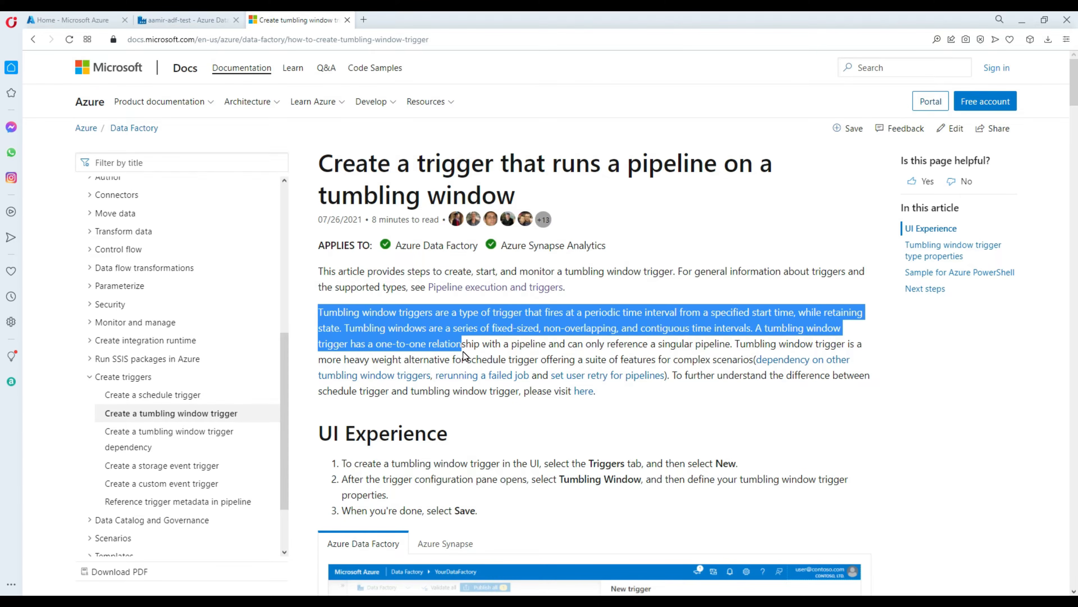
pyautogui.click(338, 309)
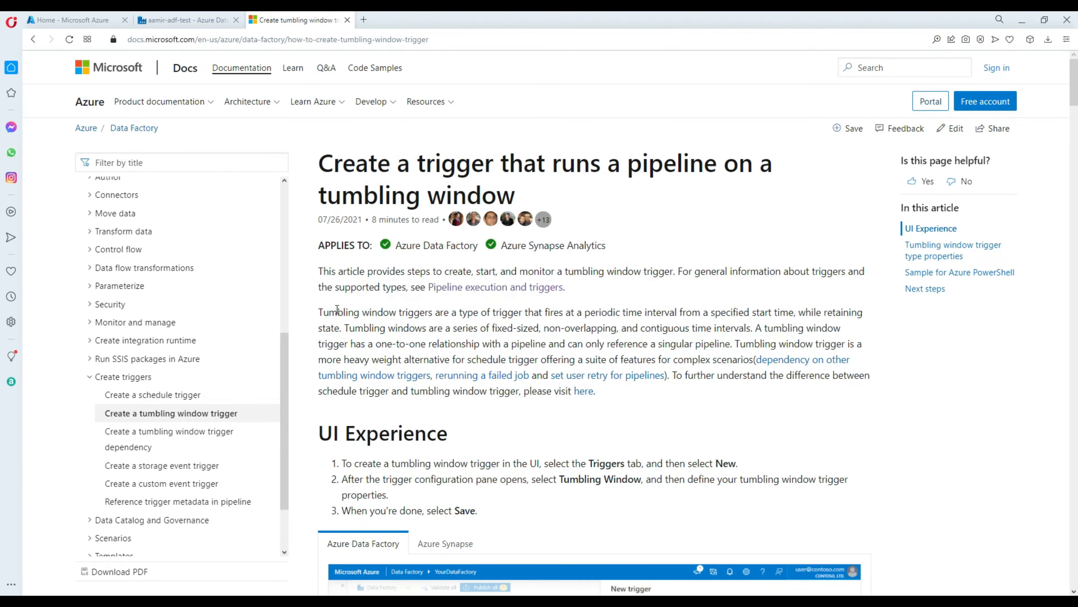
pyautogui.moveTo(320, 311); pyautogui.dragTo(340, 331)
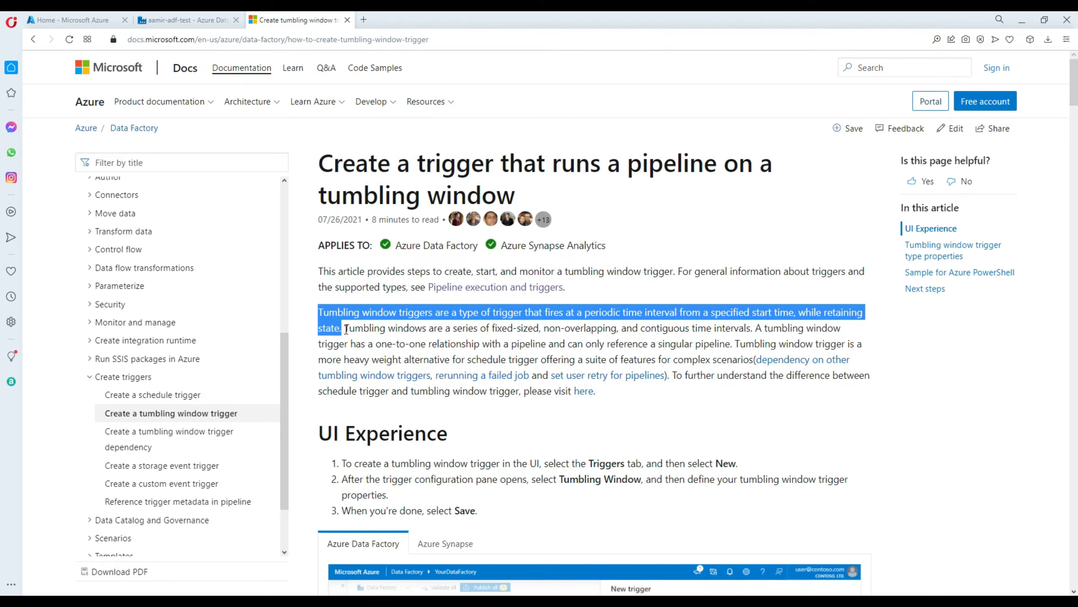
pyautogui.click(346, 330)
pyautogui.moveTo(344, 328); pyautogui.dragTo(313, 310)
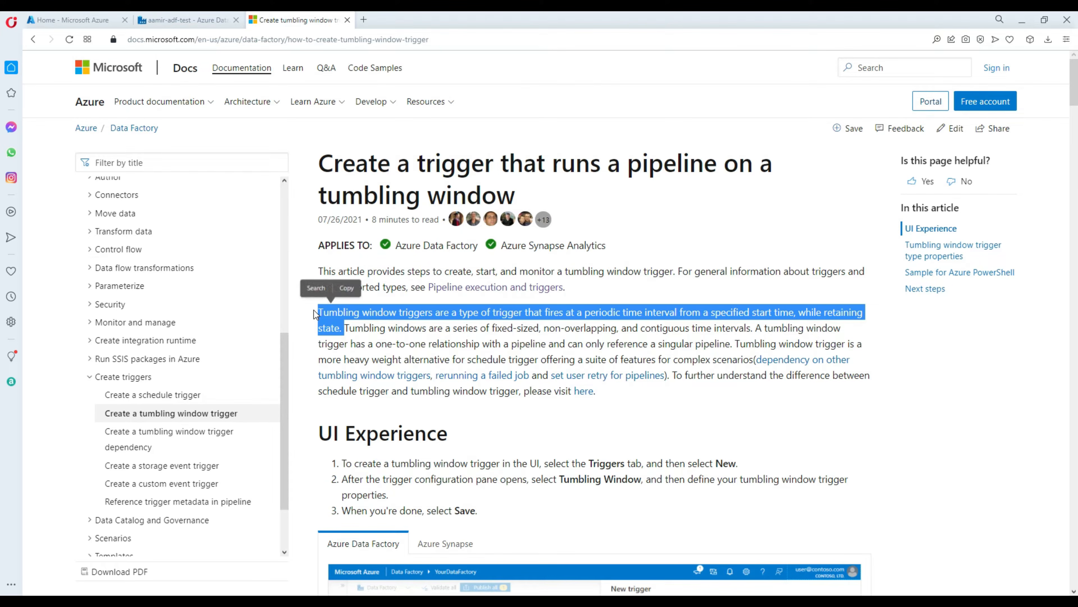
pyautogui.click(346, 326)
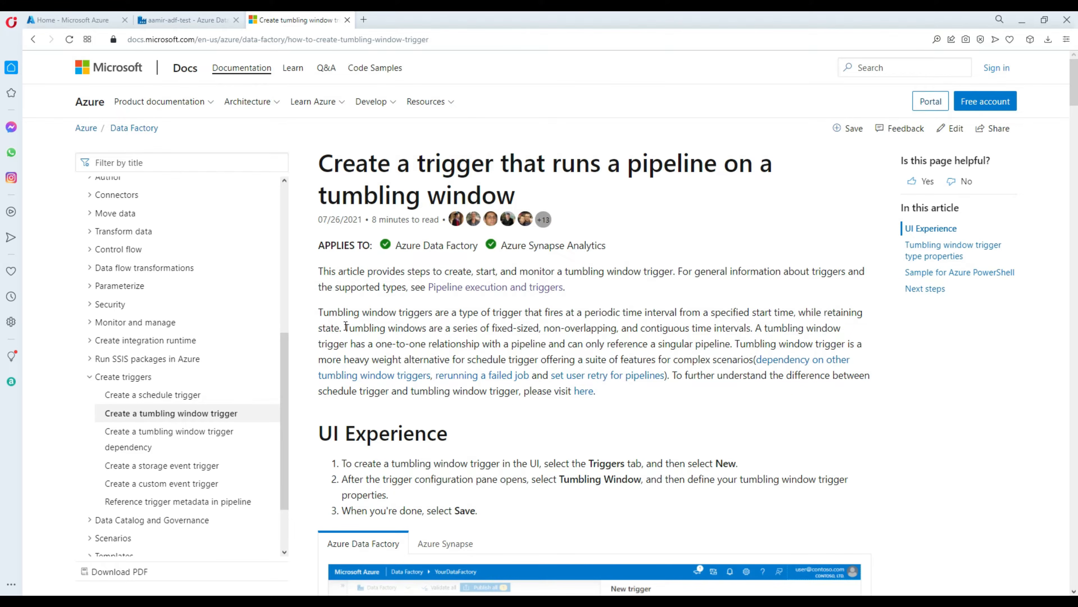
pyautogui.moveTo(346, 329); pyautogui.dragTo(318, 315)
pyautogui.click(346, 327)
pyautogui.moveTo(347, 327); pyautogui.dragTo(751, 328)
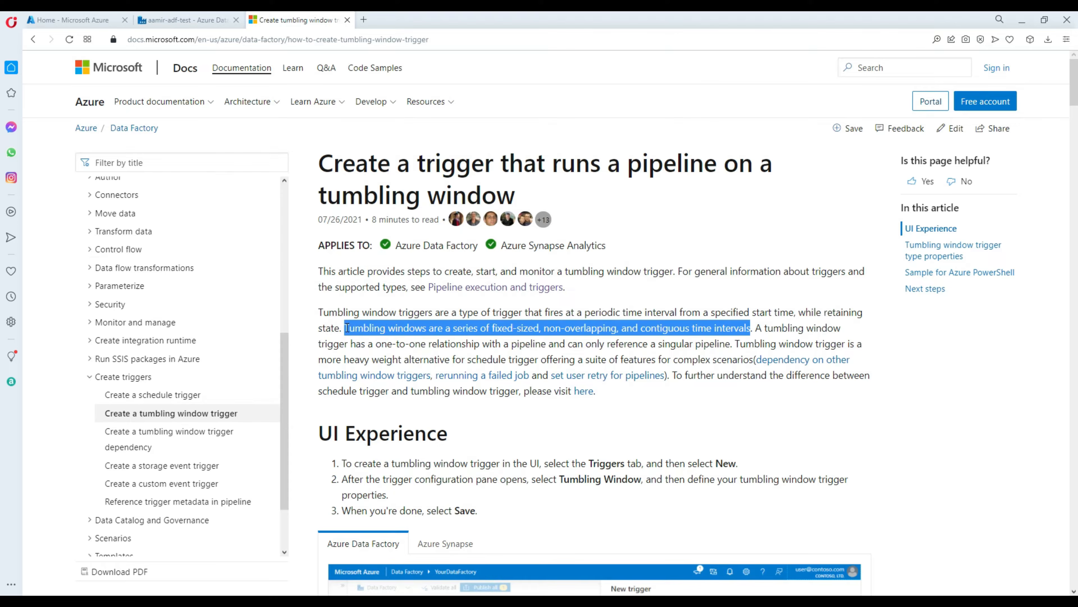
pyautogui.click(346, 327)
pyautogui.moveTo(346, 327); pyautogui.dragTo(318, 312)
pyautogui.click(750, 327)
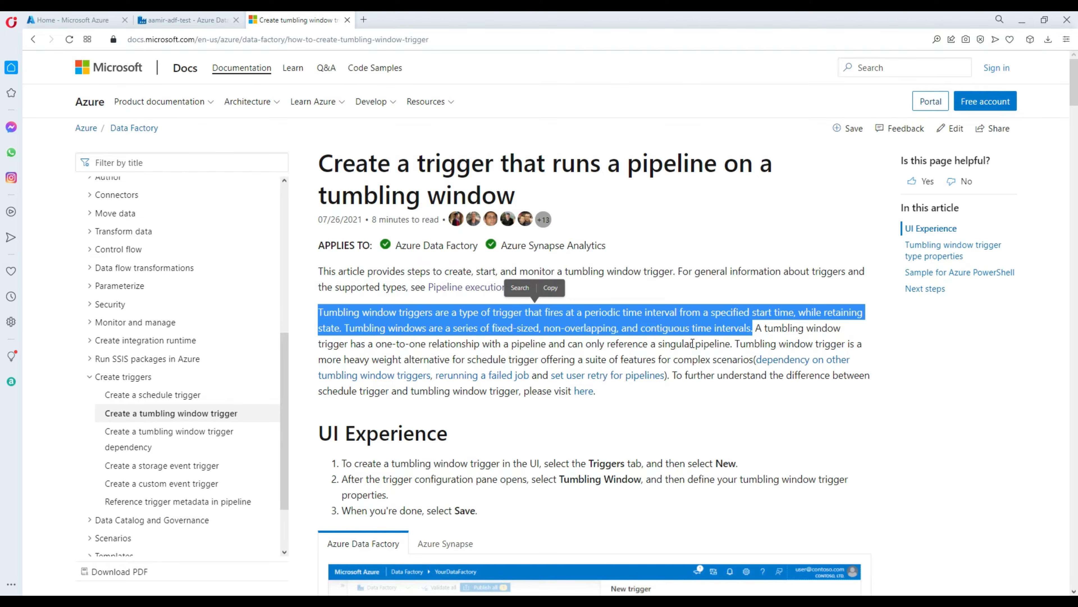
# Read how tumbling window triggers relate to pipelines and schedule triggers, and skim the UI Experience section.
pyautogui.click(743, 340)
pyautogui.moveTo(758, 327); pyautogui.dragTo(735, 344)
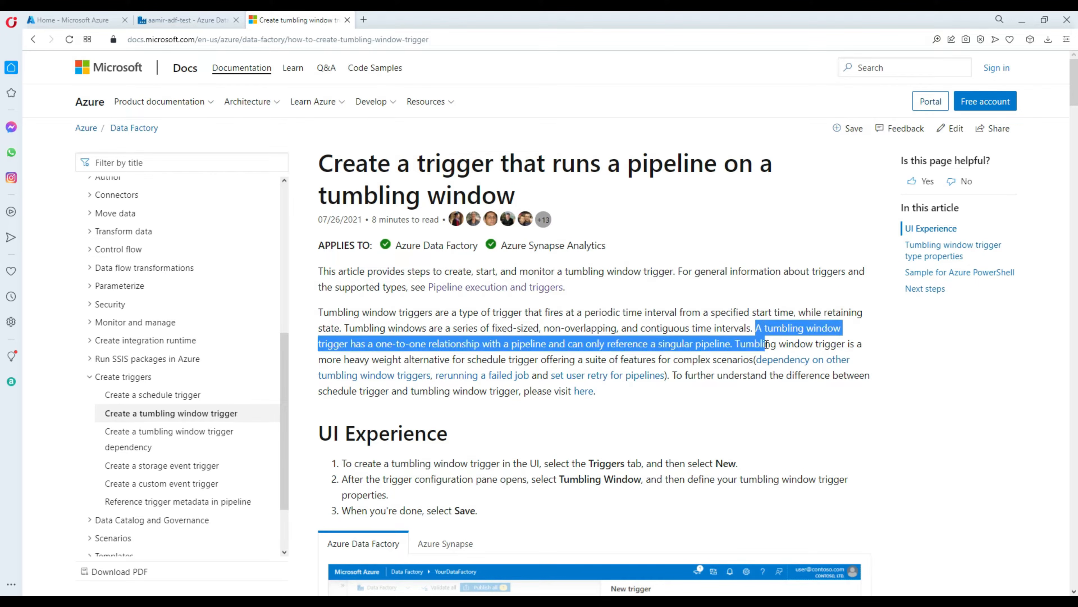
pyautogui.click(760, 330)
pyautogui.moveTo(759, 327); pyautogui.dragTo(673, 377)
pyautogui.click(736, 345)
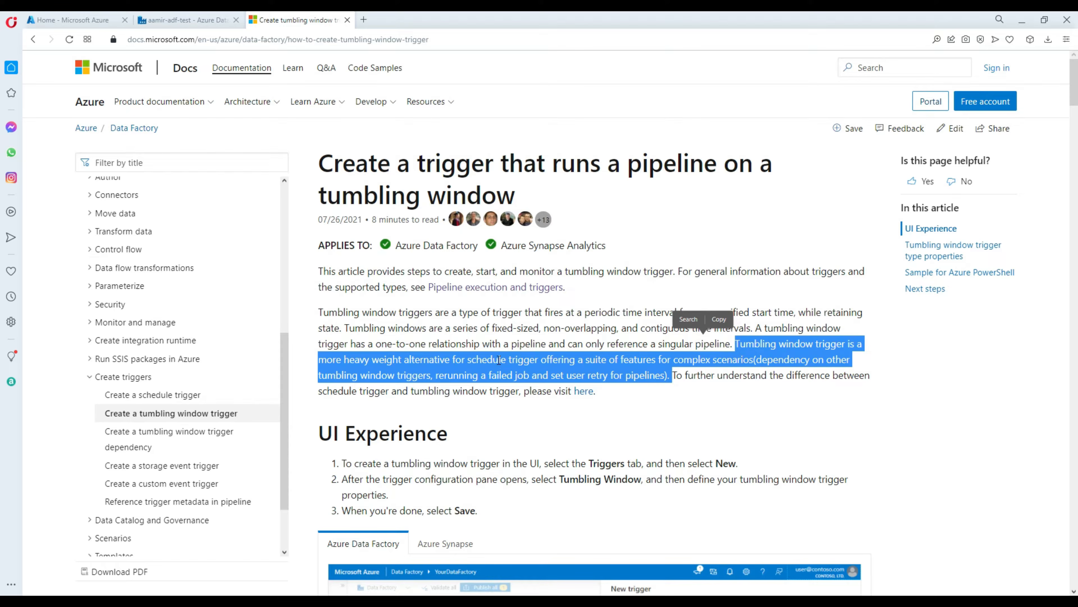
pyautogui.click(782, 399)
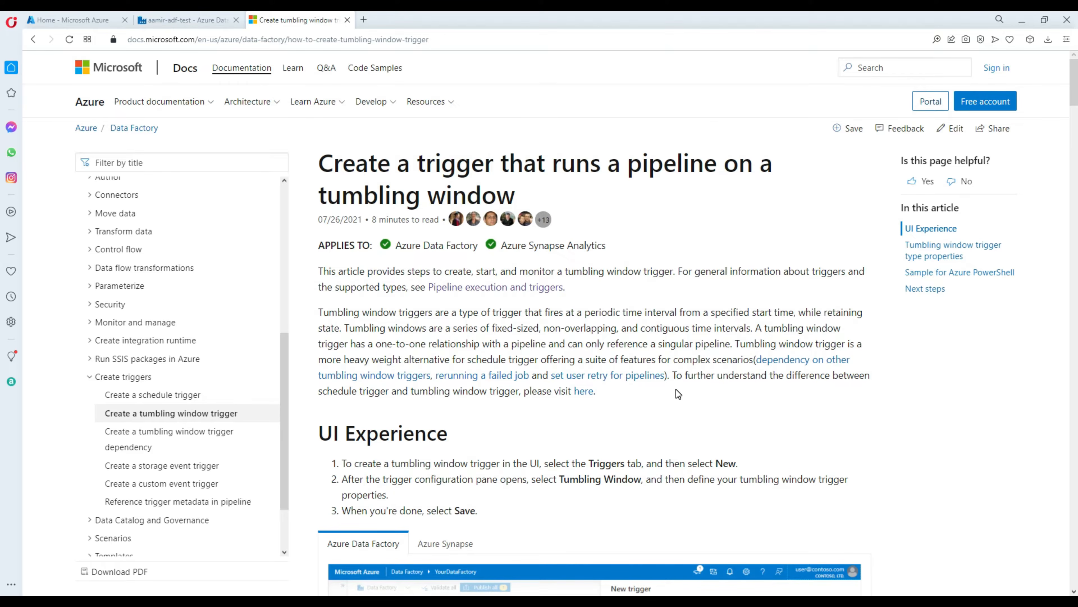
pyautogui.scroll(-3, 641, 393)
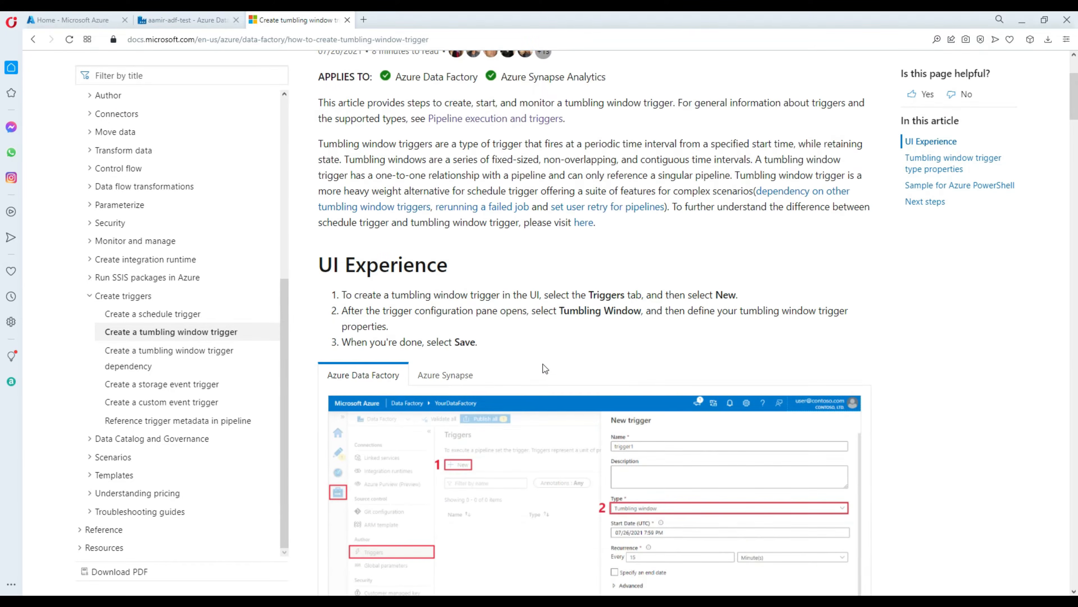
pyautogui.scroll(-1, 546, 360)
pyautogui.scroll(-10, 549, 356)
pyautogui.scroll(14, 546, 347)
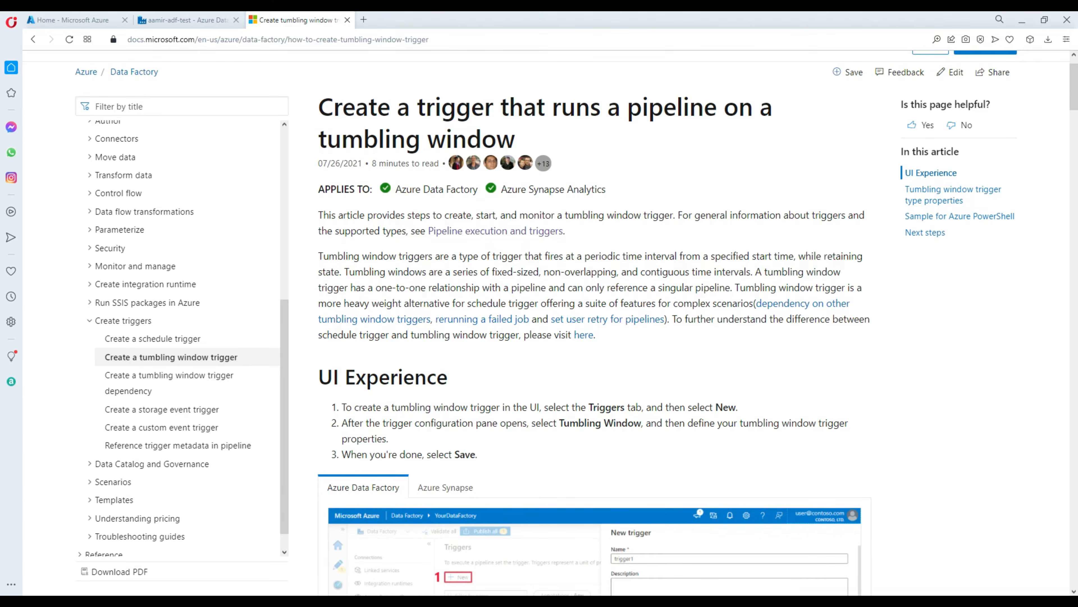
# Switch to SQL Server Management Studio and examine the Customer and Customer_Dest table scripts, including the SaleDate column.
pyautogui.click(255, 601)
pyautogui.click(404, 282)
pyautogui.scroll(8, 406, 278)
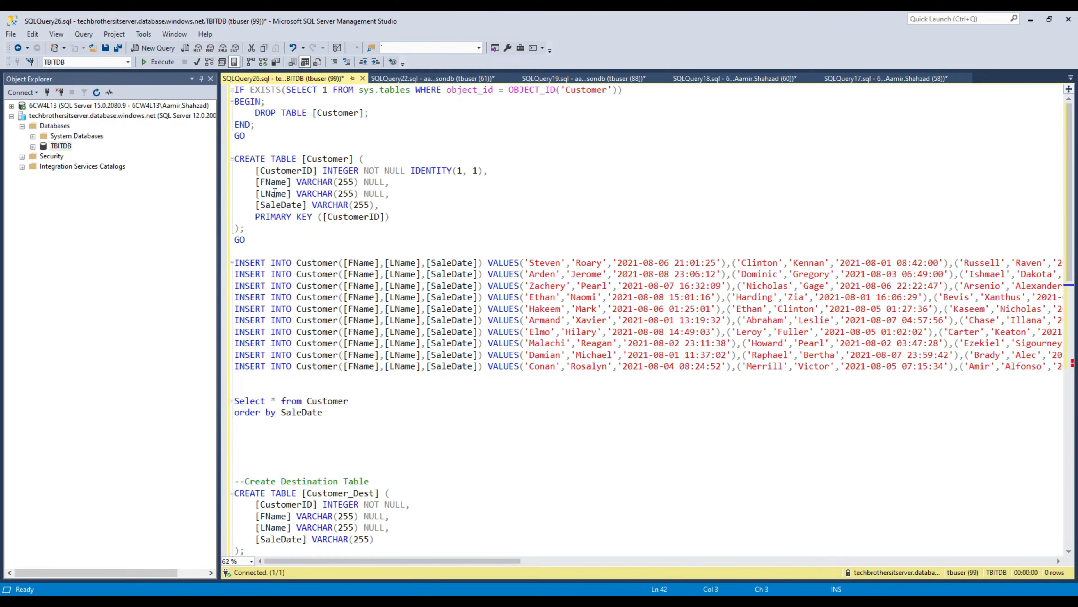
pyautogui.moveTo(246, 240); pyautogui.dragTo(227, 162)
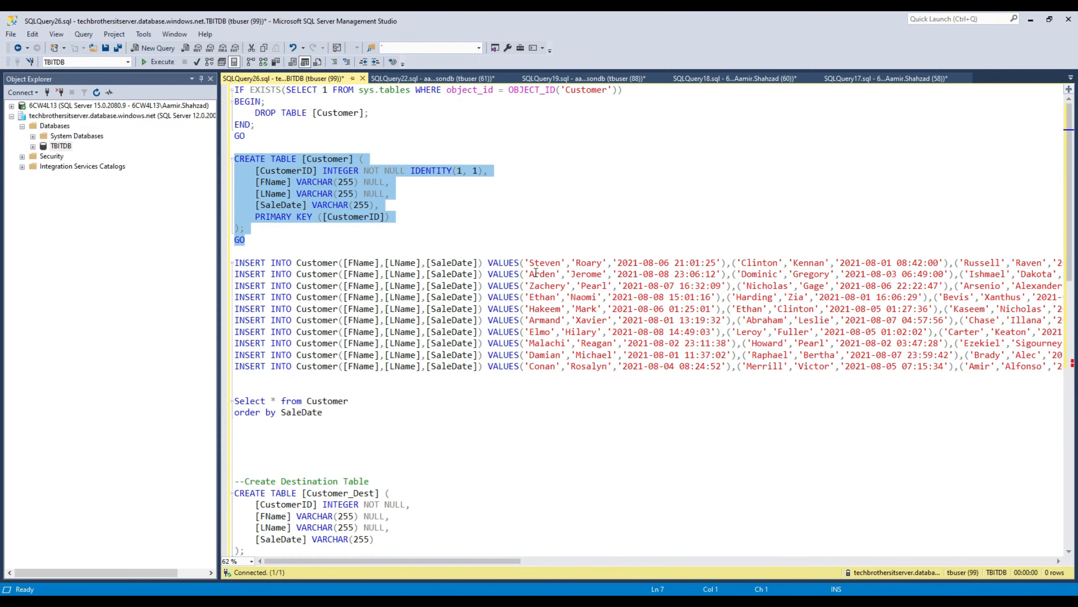
pyautogui.doubleClick(277, 203)
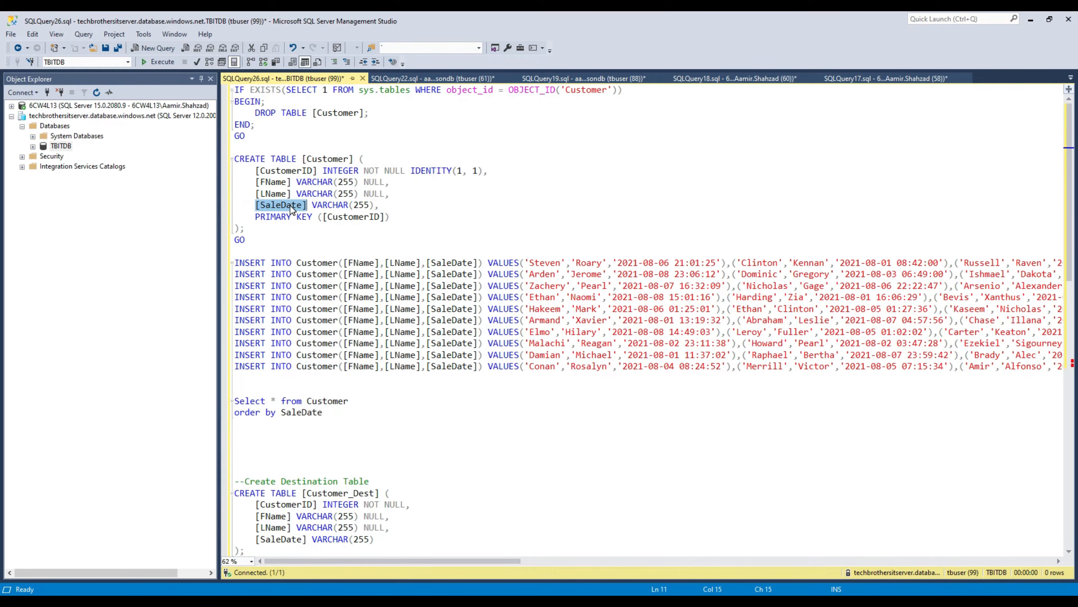
pyautogui.moveTo(246, 241); pyautogui.dragTo(234, 158)
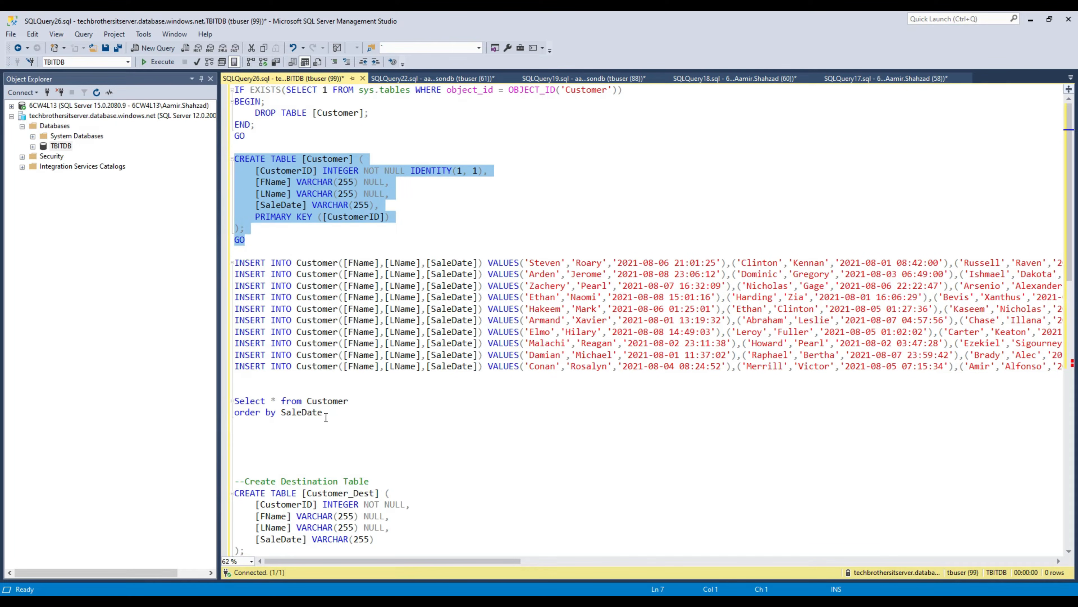
pyautogui.moveTo(244, 553); pyautogui.dragTo(222, 482)
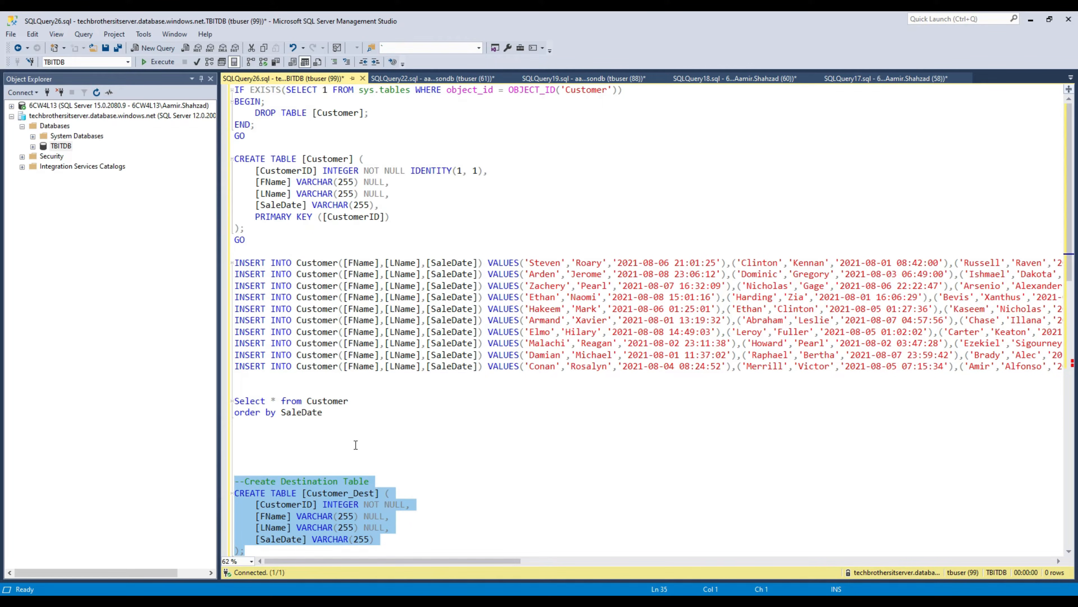
pyautogui.click(304, 201)
pyautogui.moveTo(248, 240); pyautogui.dragTo(215, 155)
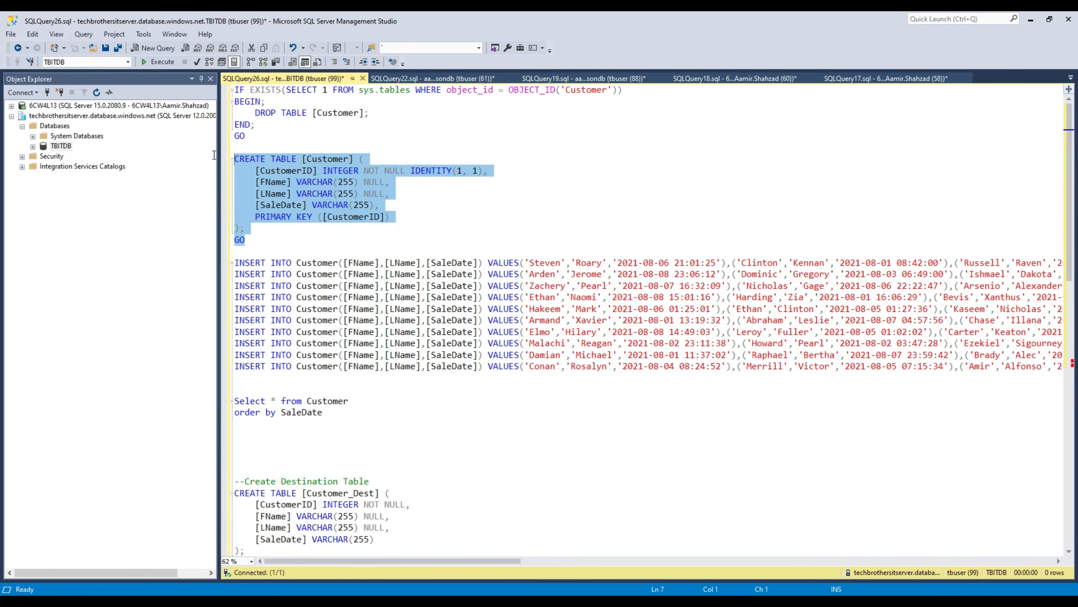
pyautogui.click(263, 126)
pyautogui.click(166, 115)
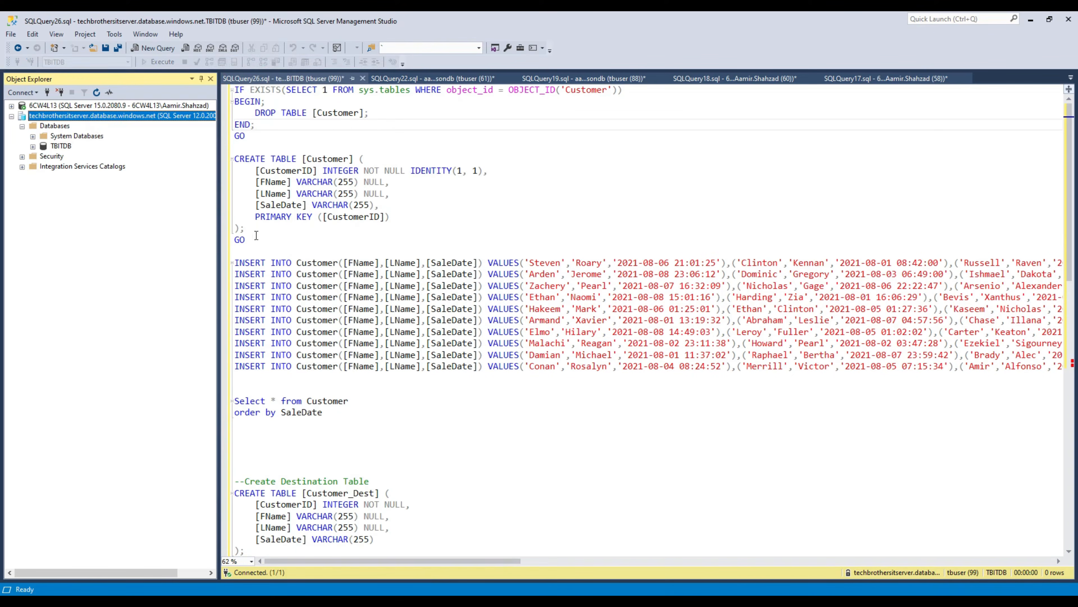
# Execute the script that drops any existing Customer table, creates it again and inserts the sample rows.
pyautogui.moveTo(235, 102); pyautogui.dragTo(246, 240)
pyautogui.click(259, 216)
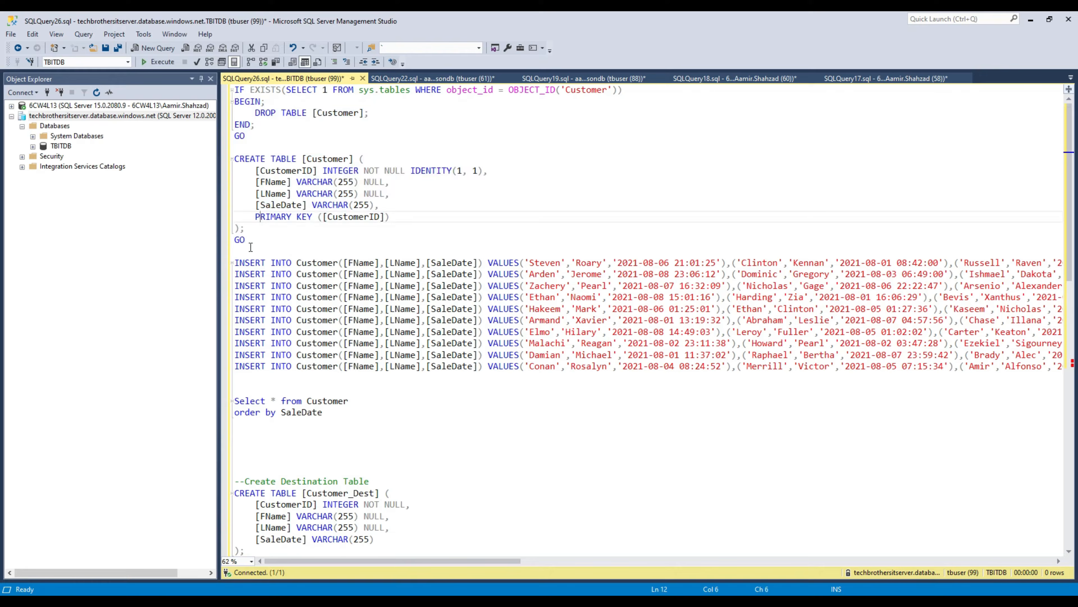
pyautogui.moveTo(249, 385); pyautogui.dragTo(235, 90)
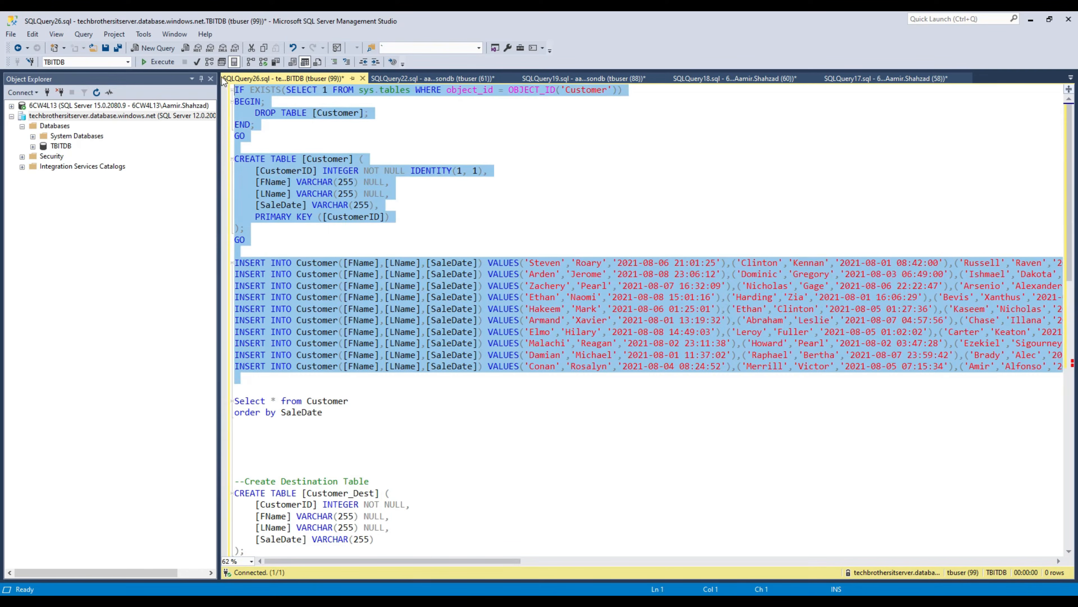
pyautogui.click(160, 63)
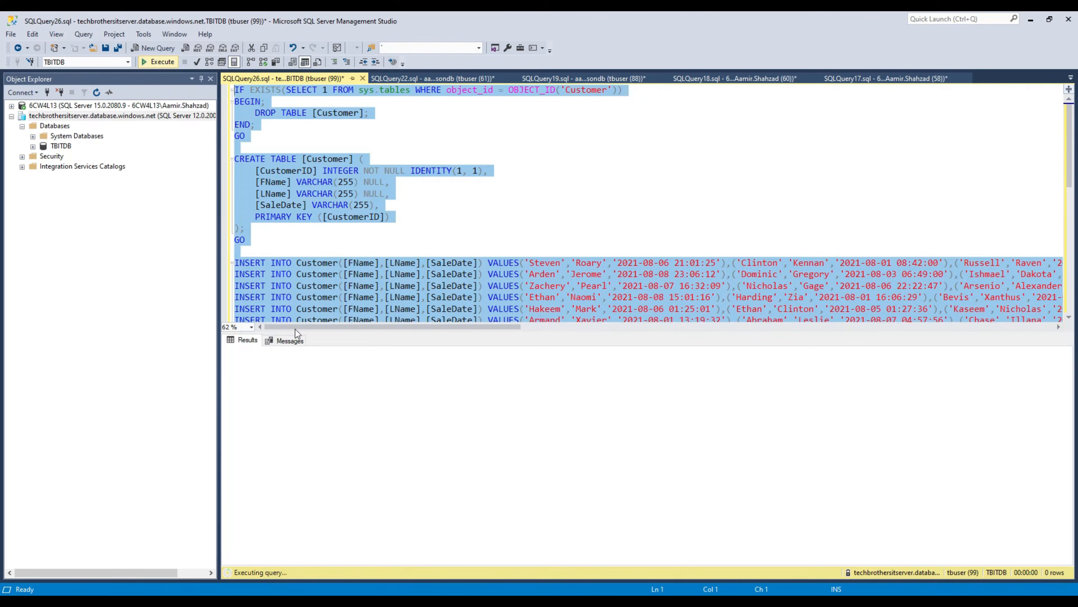
# Run the query selecting all Customer rows ordered by SaleDate.
pyautogui.moveTo(321, 333); pyautogui.dragTo(337, 402)
pyautogui.scroll(-4, 353, 317)
pyautogui.moveTo(330, 277); pyautogui.dragTo(229, 263)
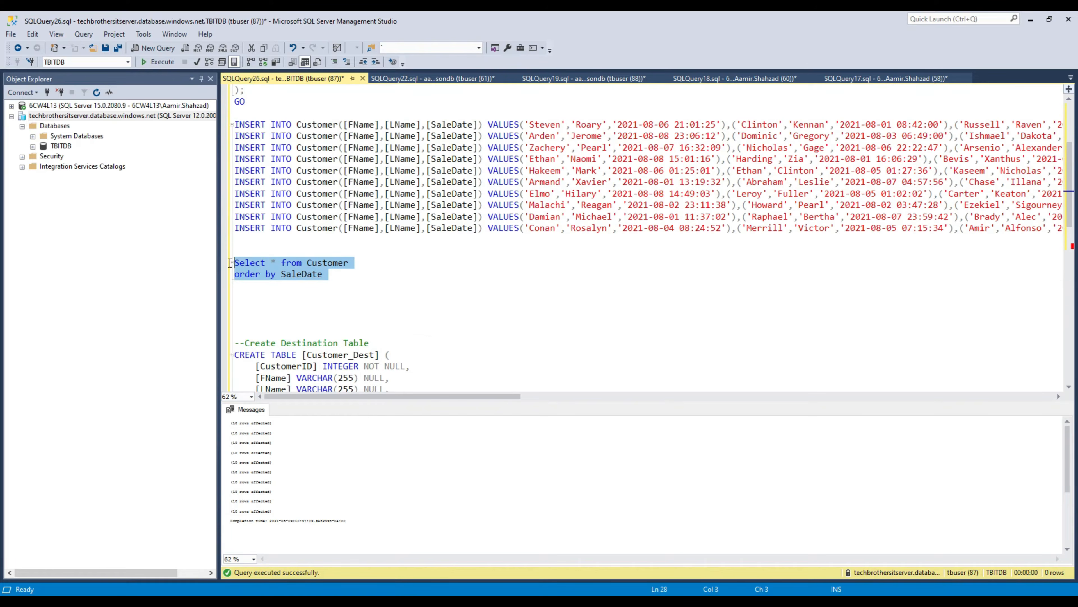
pyautogui.click(160, 62)
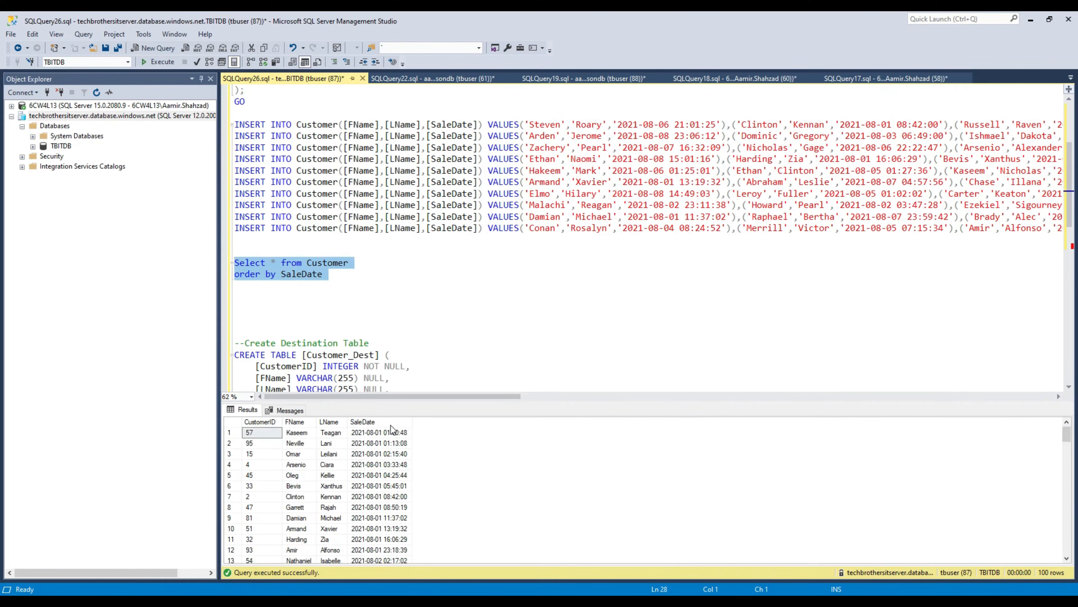
# Examine the SaleDate values in the query results from the first row to the last.
pyautogui.click(412, 421)
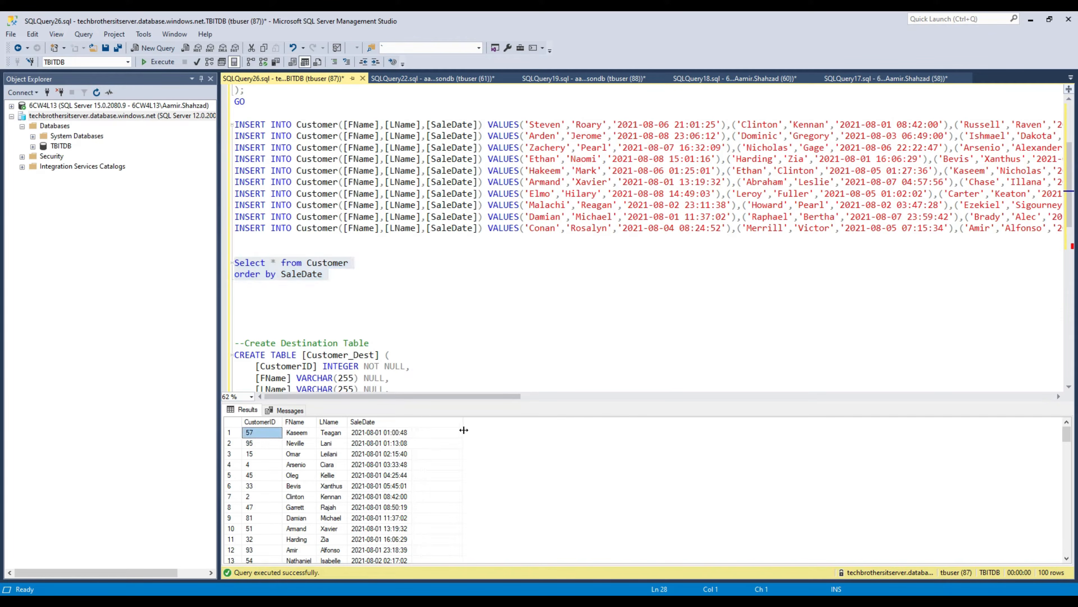
pyautogui.click(363, 421)
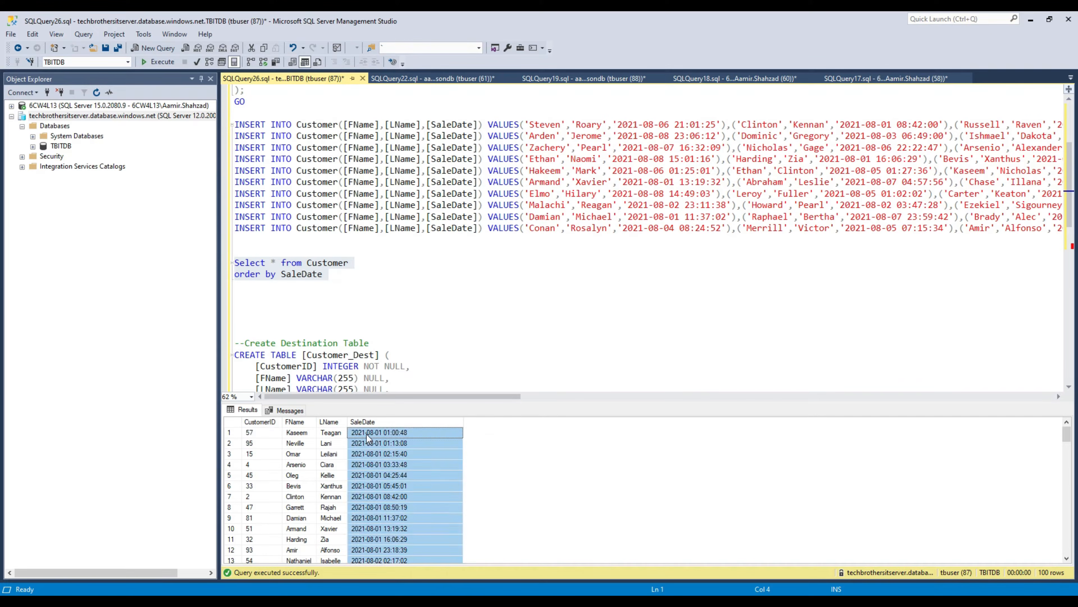
pyautogui.click(376, 435)
pyautogui.click(384, 474)
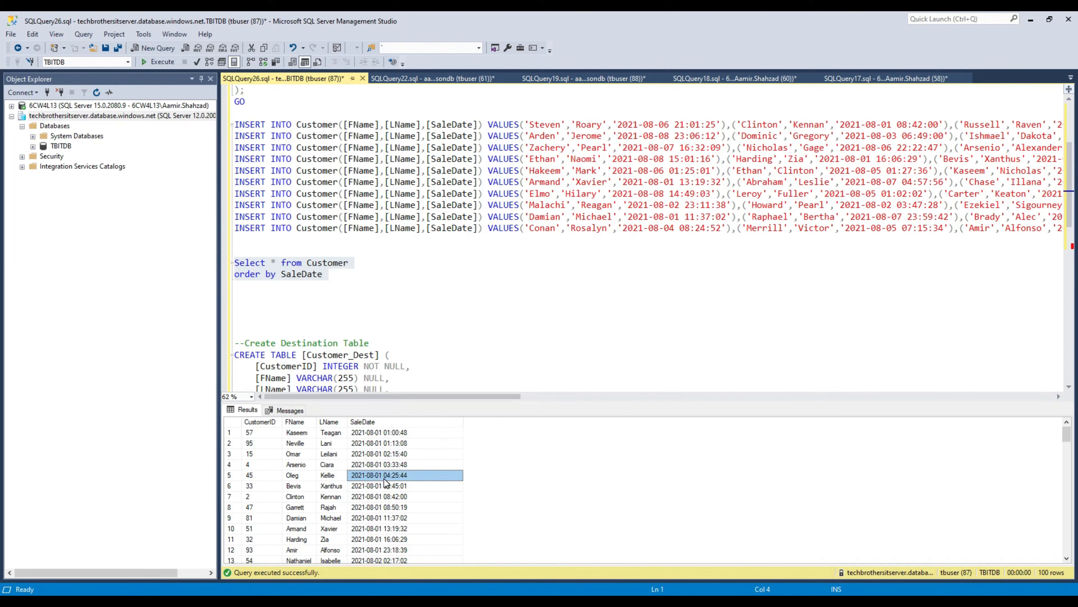
pyautogui.click(389, 506)
pyautogui.moveTo(1067, 438); pyautogui.dragTo(1077, 553)
pyautogui.click(380, 550)
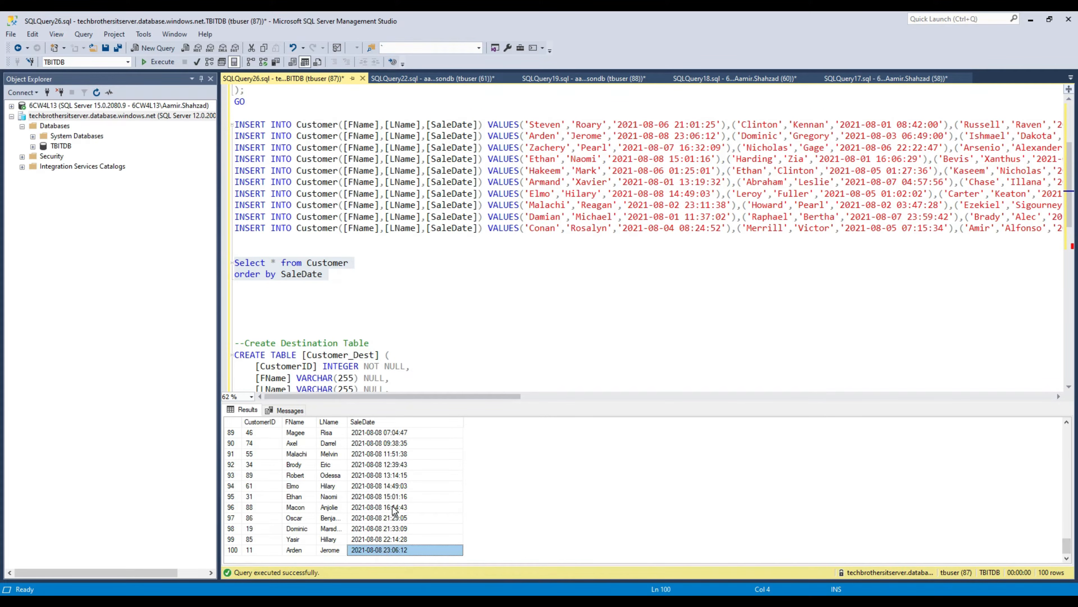
pyautogui.scroll(4, 397, 507)
pyautogui.scroll(20, 397, 507)
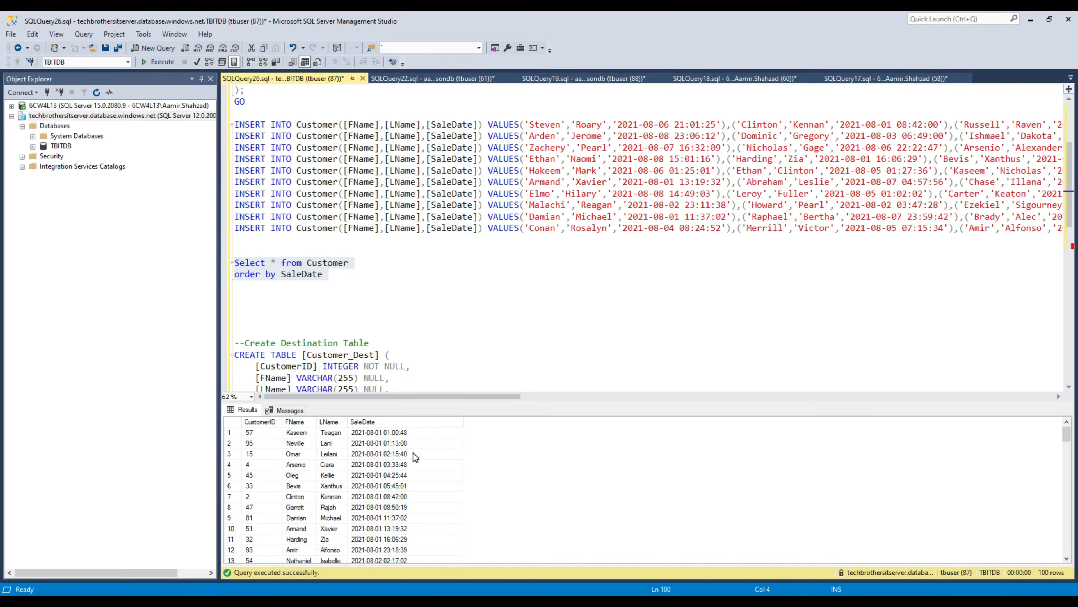
# Execute the Create Destination Table script to create the Customer_Dest table.
pyautogui.click(347, 302)
pyautogui.scroll(-3, 349, 304)
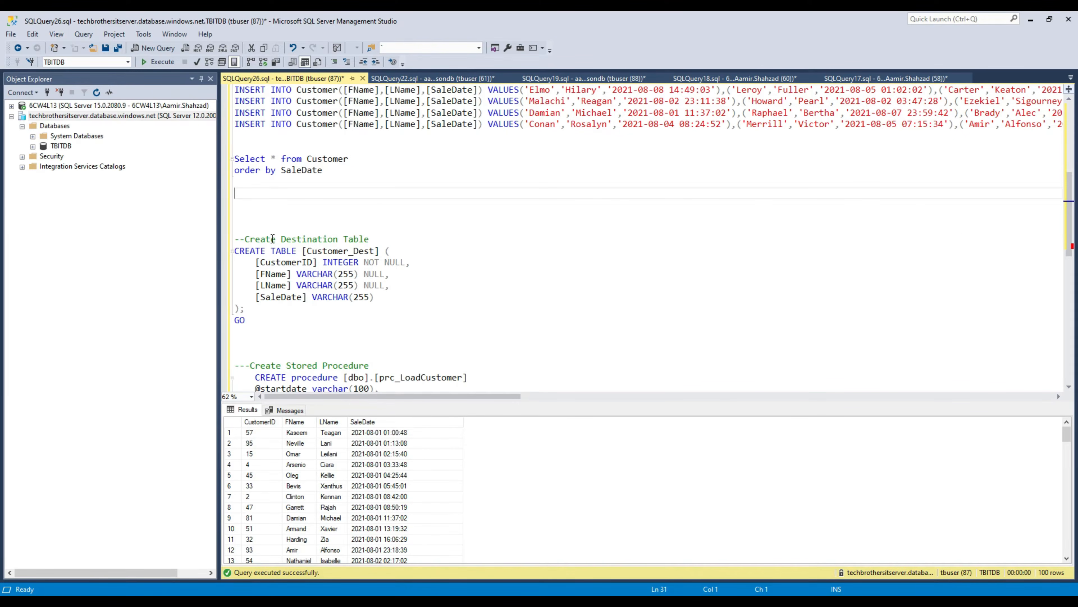
pyautogui.moveTo(270, 323); pyautogui.dragTo(254, 246)
pyautogui.click(164, 62)
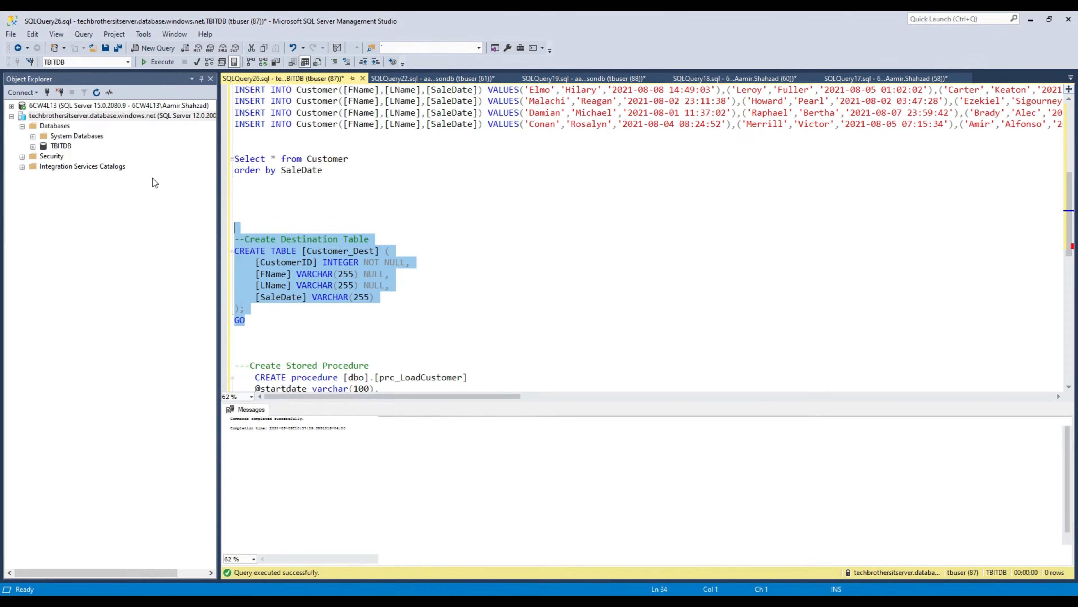
pyautogui.click(343, 315)
pyautogui.scroll(-3, 343, 315)
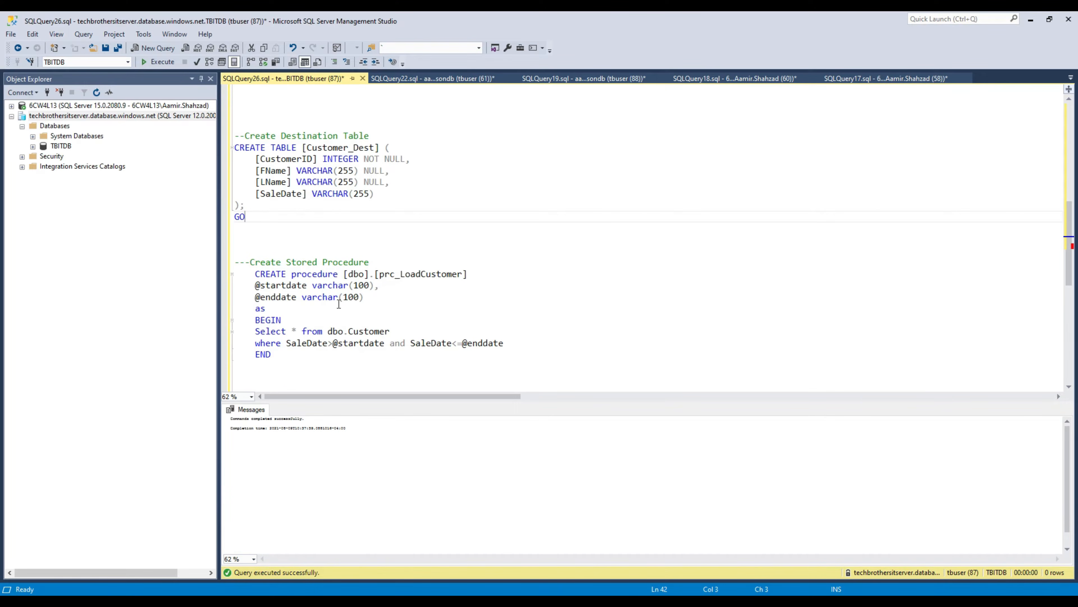
pyautogui.doubleClick(283, 287)
pyautogui.click(278, 298)
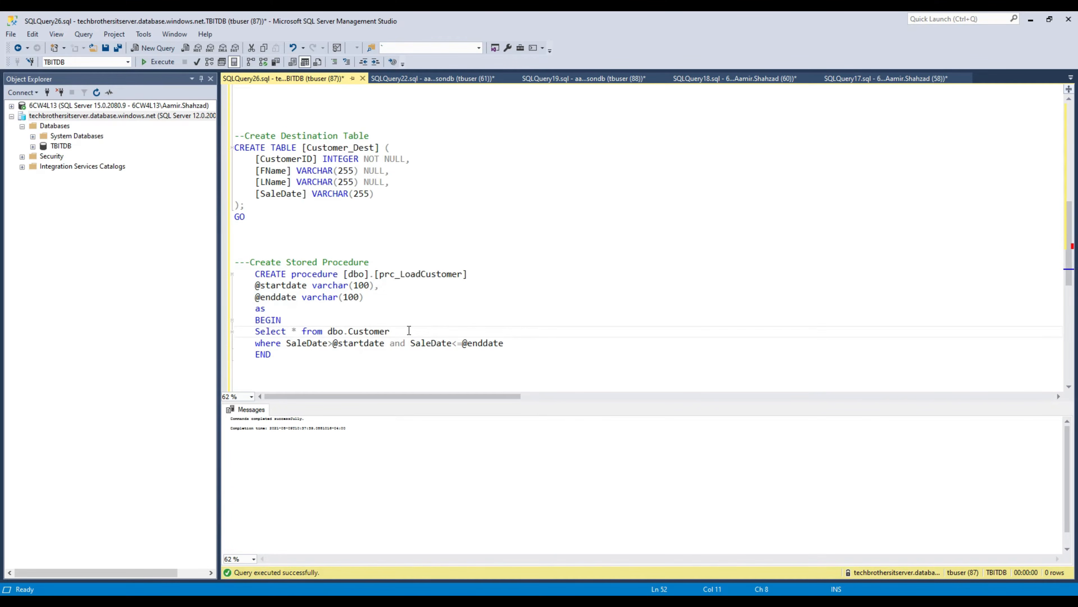
pyautogui.moveTo(396, 331); pyautogui.dragTo(257, 332)
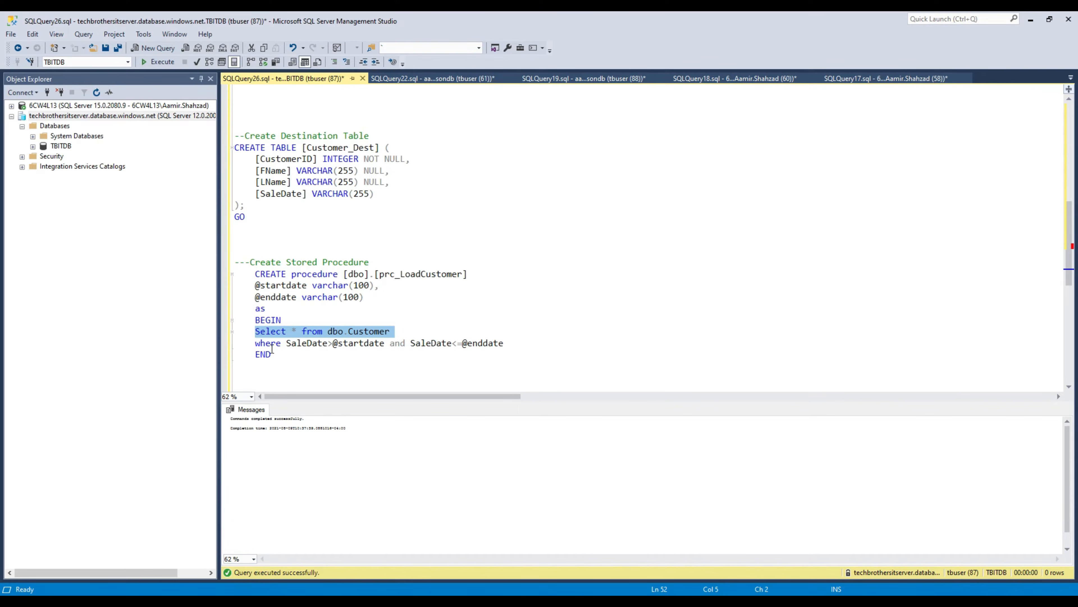
pyautogui.click(353, 344)
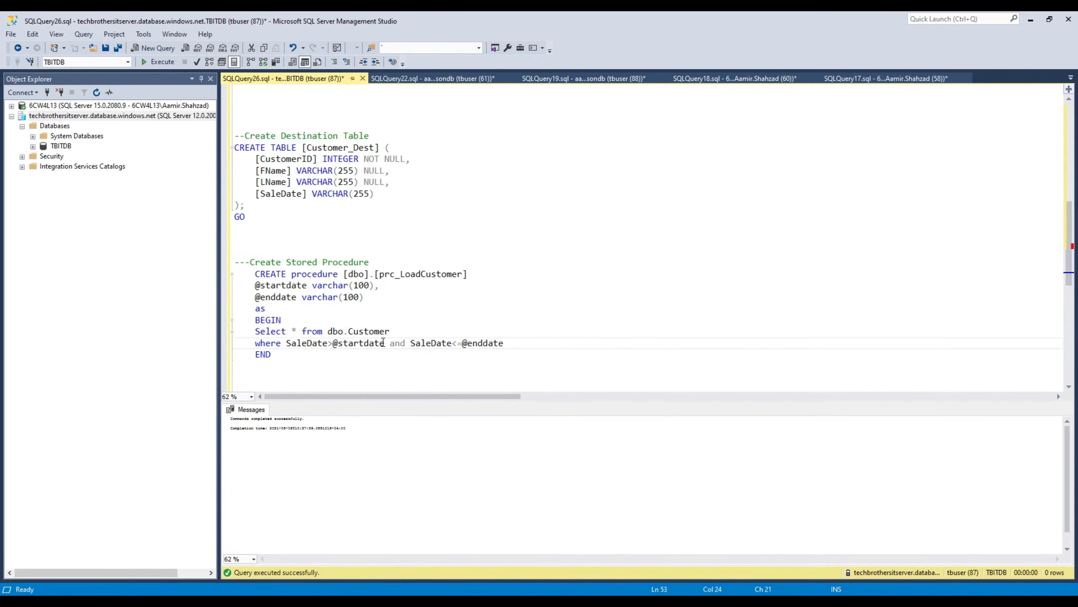
pyautogui.moveTo(332, 343); pyautogui.dragTo(374, 344)
pyautogui.click(334, 342)
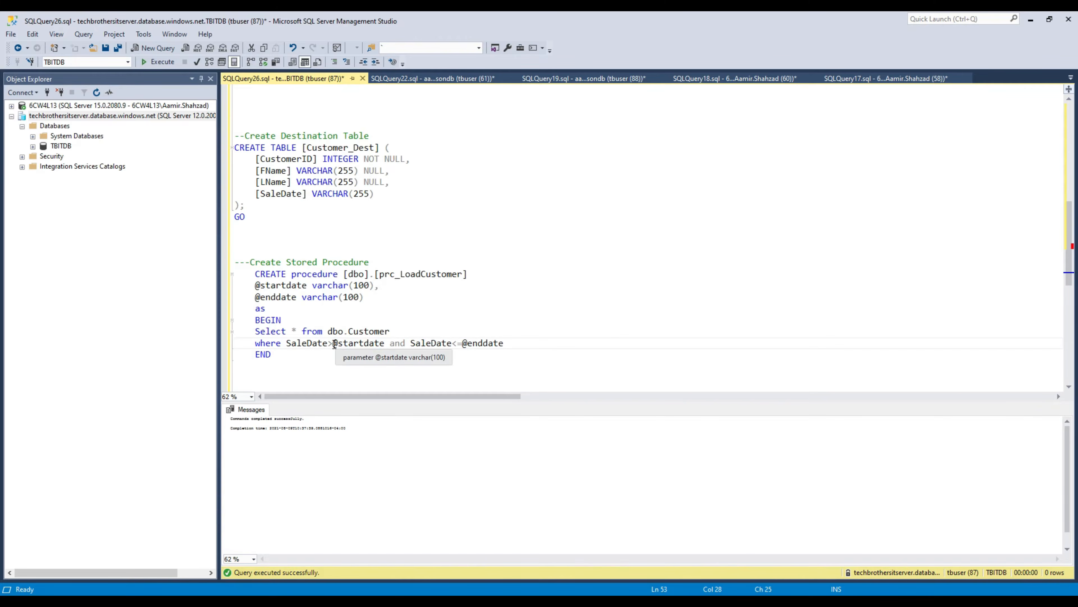
pyautogui.write('=')
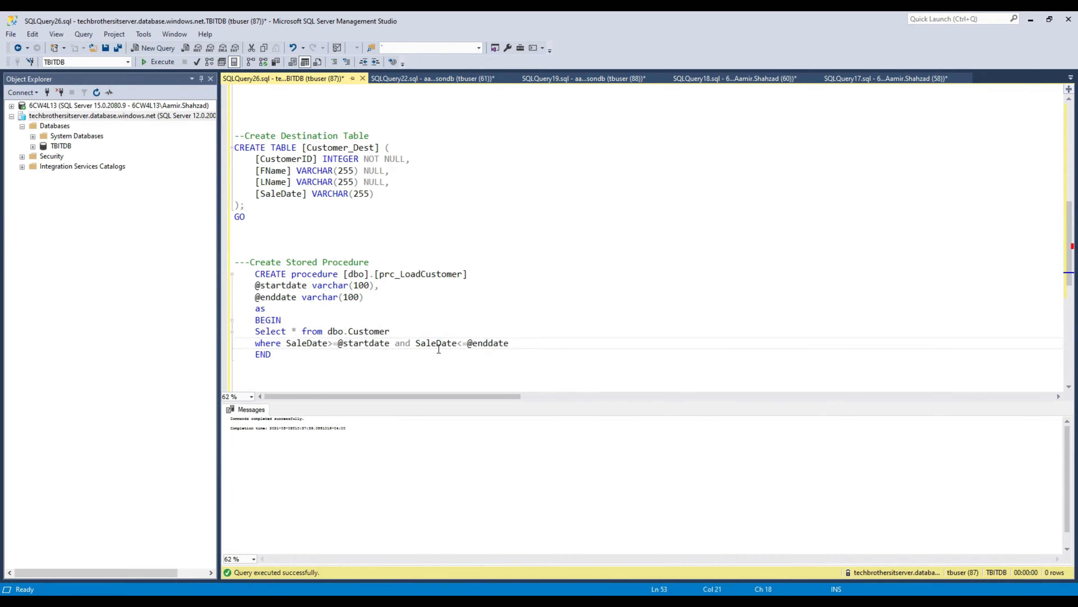
pyautogui.click(497, 343)
pyautogui.click(280, 358)
pyautogui.scroll(-2, 450, 313)
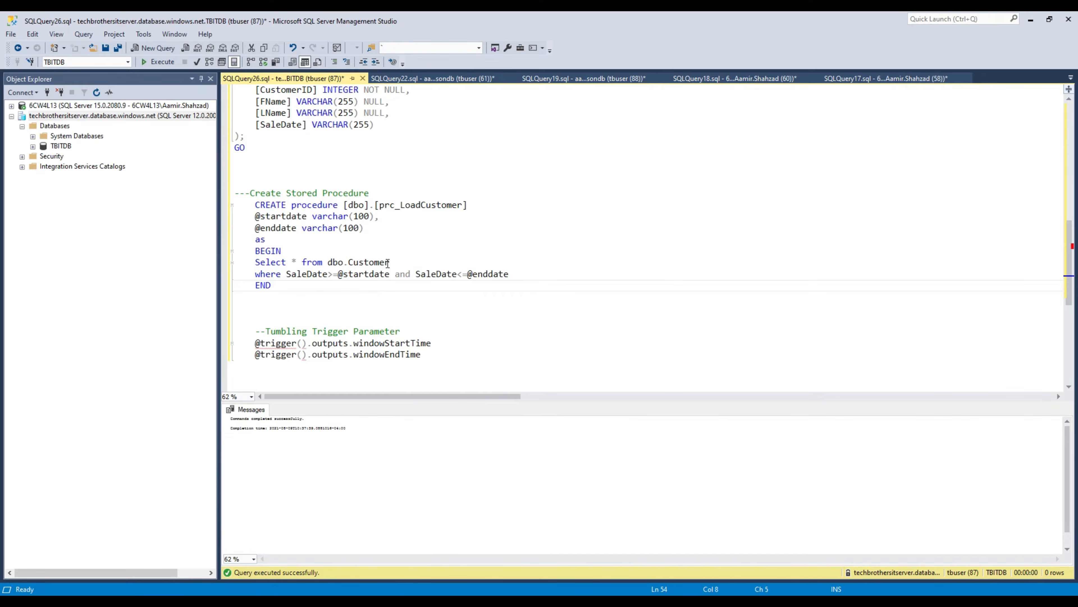
pyautogui.moveTo(397, 263); pyautogui.dragTo(256, 262)
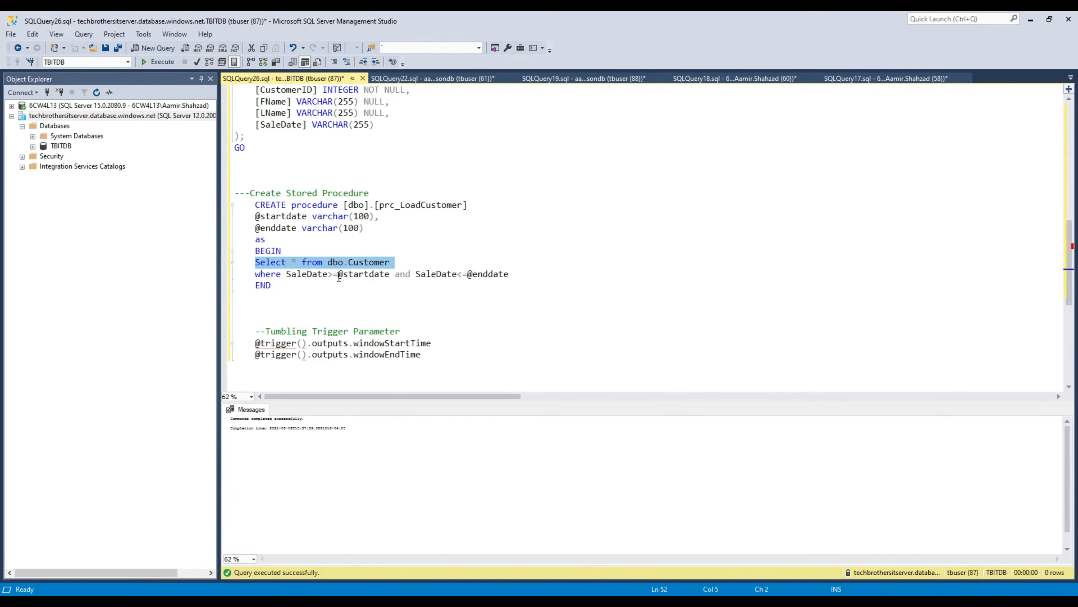
pyautogui.moveTo(338, 275); pyautogui.dragTo(389, 275)
pyautogui.moveTo(510, 274); pyautogui.dragTo(467, 274)
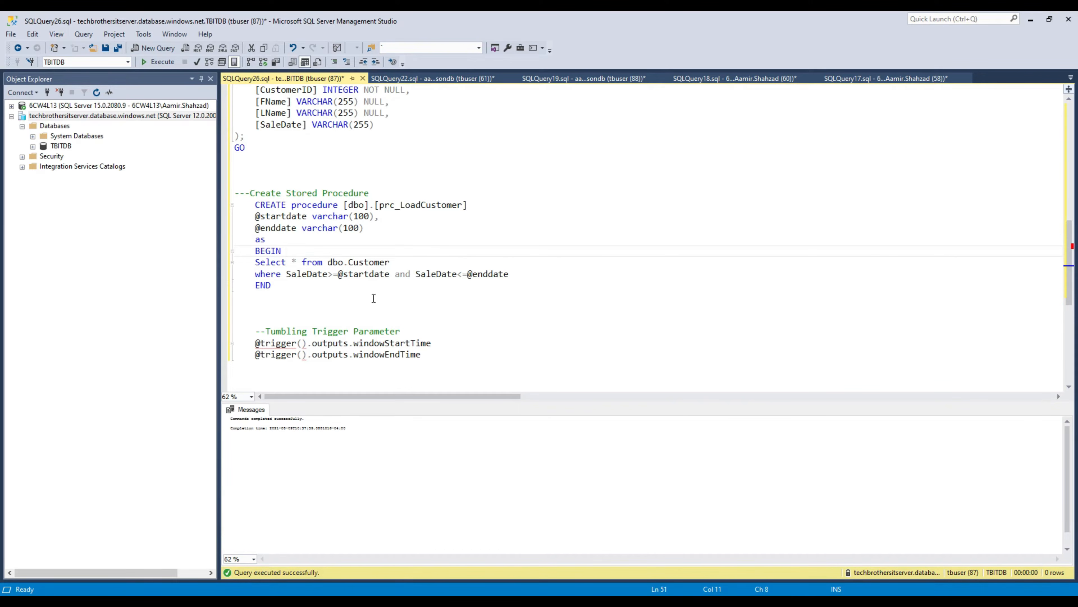
# Add blank lines and the comment "--Tumbling Trigger" between the stored procedure and the Tumbling Trigger Parameter section.
pyautogui.click(282, 307)
pyautogui.press('Return')
pyautogui.press('Return')
pyautogui.press('Return')
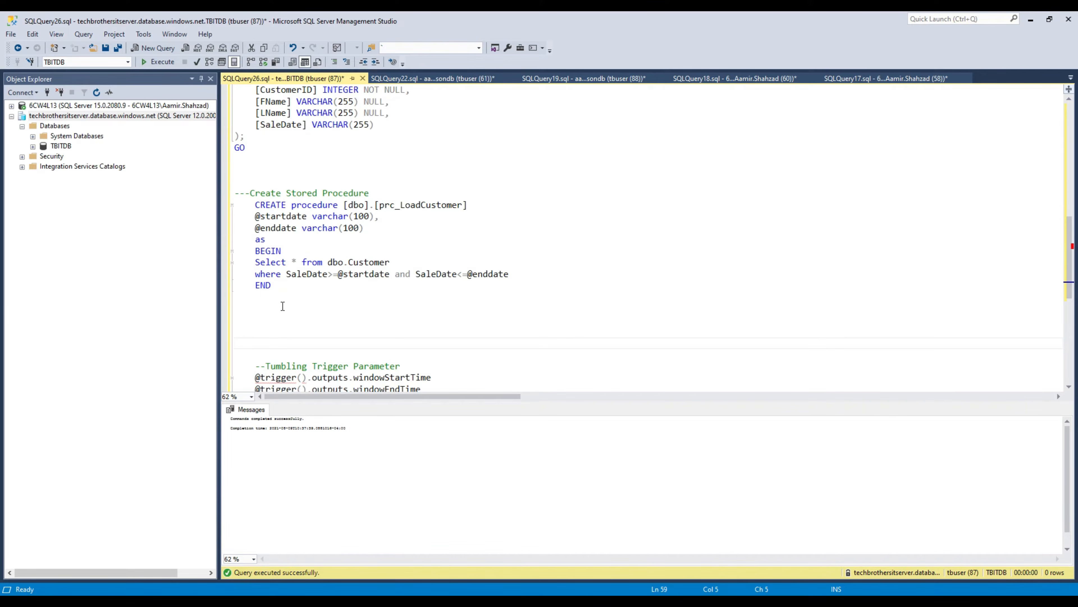
pyautogui.write('T')
pyautogui.press('BackSpace')
pyautogui.write('--Tumbling Trigger')
pyautogui.keyDown('ctrl'); pyautogui.scroll(2, 364, 301); pyautogui.keyUp('ctrl')
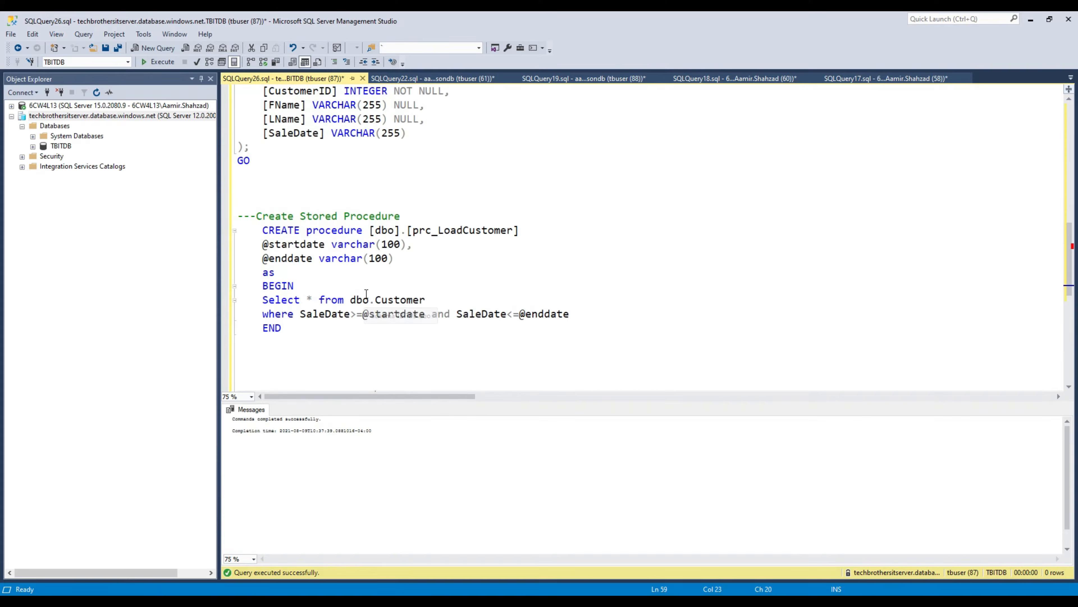
pyautogui.scroll(-5, 366, 293)
# Add the note "In my Customer Table - Start Date 8/01 End Date : 08/08" under the Tumbling Trigger comment.
pyautogui.press('Return')
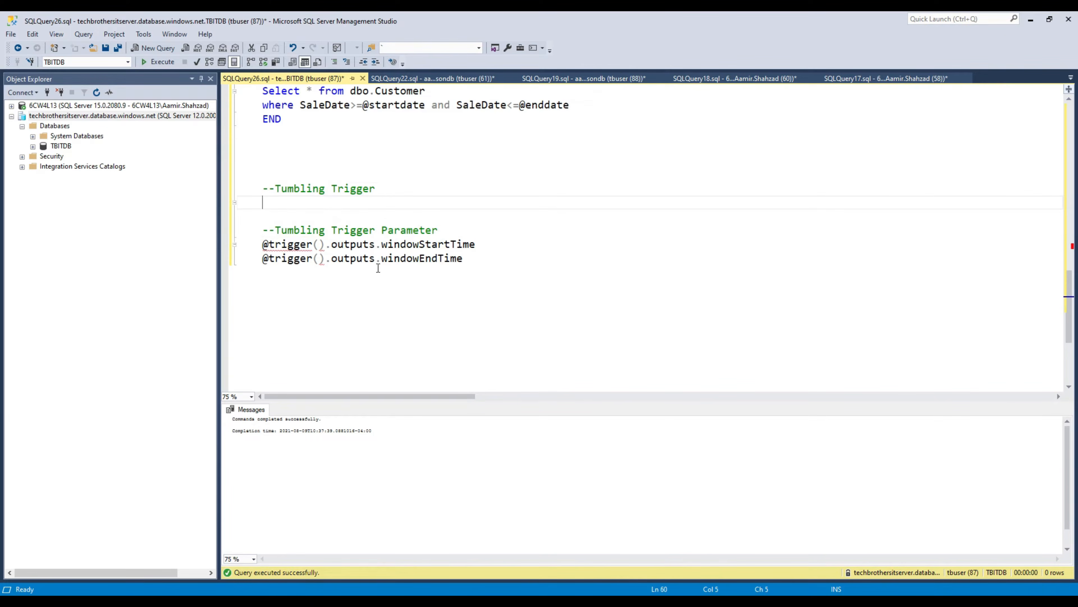
pyautogui.write('s')
pyautogui.write('in')
pyautogui.press('BackSpace')
pyautogui.press('BackSpace')
pyautogui.press('BackSpace')
pyautogui.write('In my Customer Table - ')
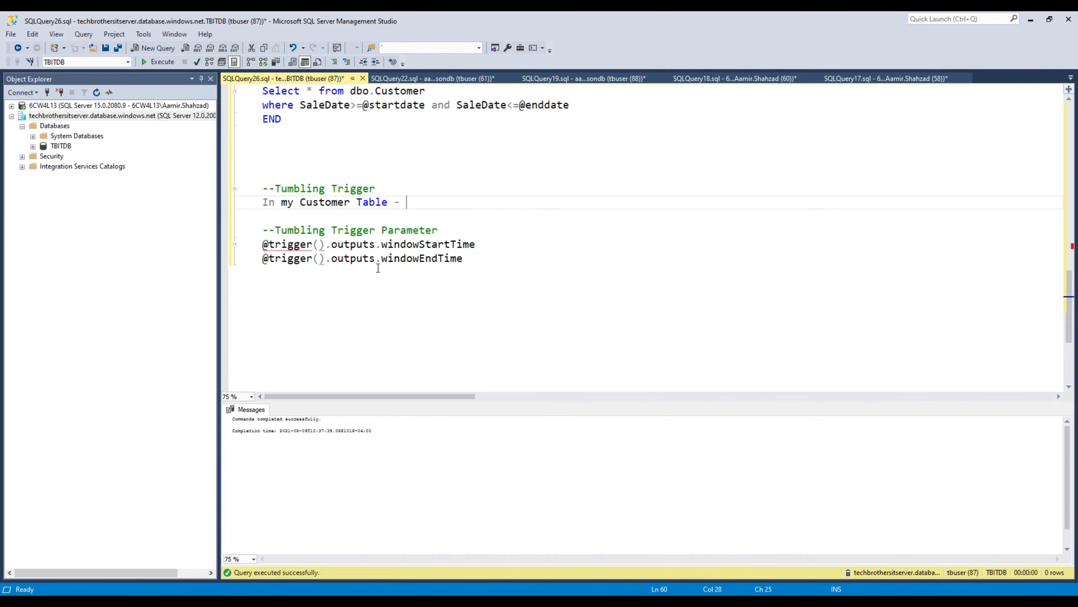
pyautogui.write('8/01 -')
pyautogui.press('BackSpace')
pyautogui.write('End Date')
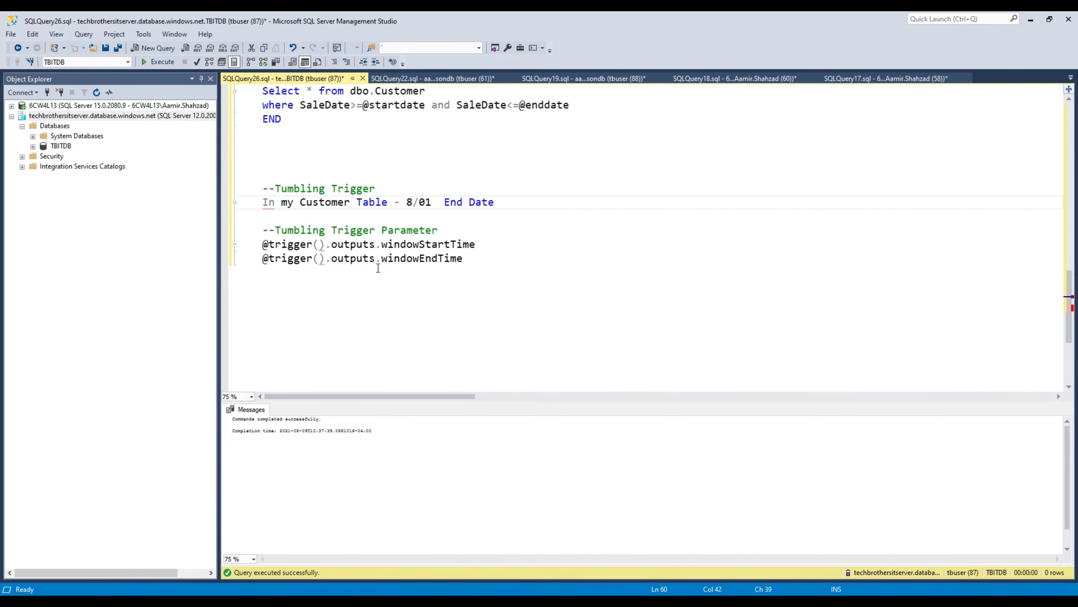
pyautogui.write(' : 08/08Start Date')
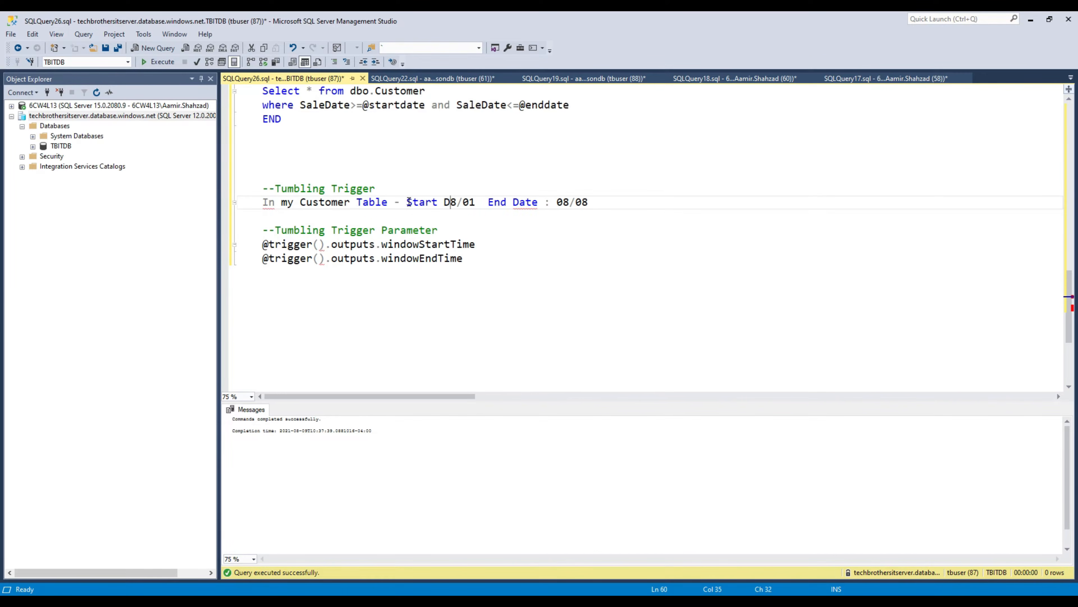
pyautogui.click(628, 200)
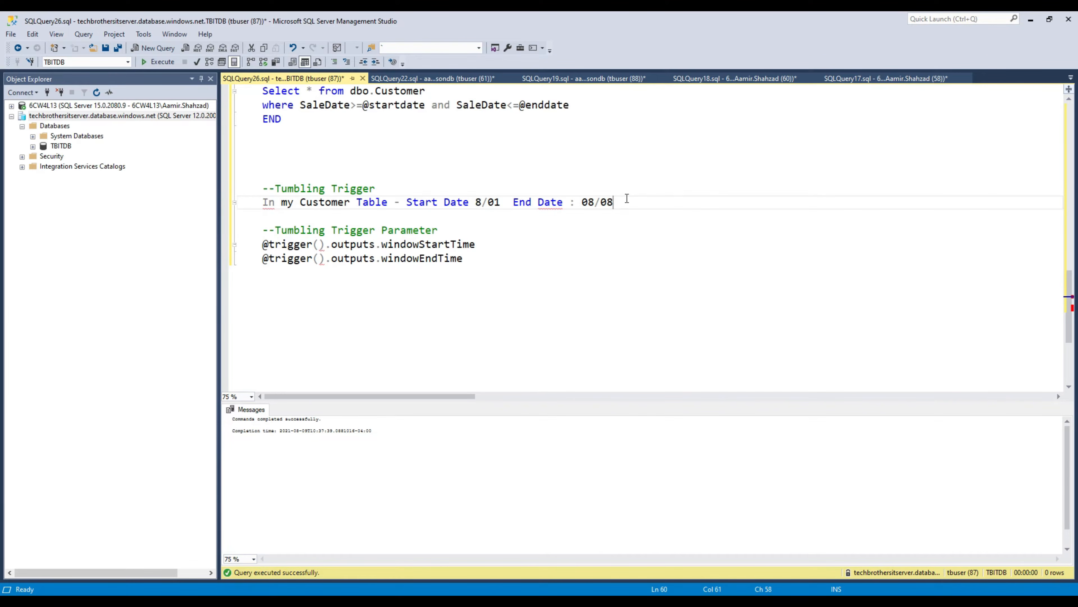
# Add the line "Window 24 hours - 8 windows will be create" below the Customer table date note.
pyautogui.press('Return')
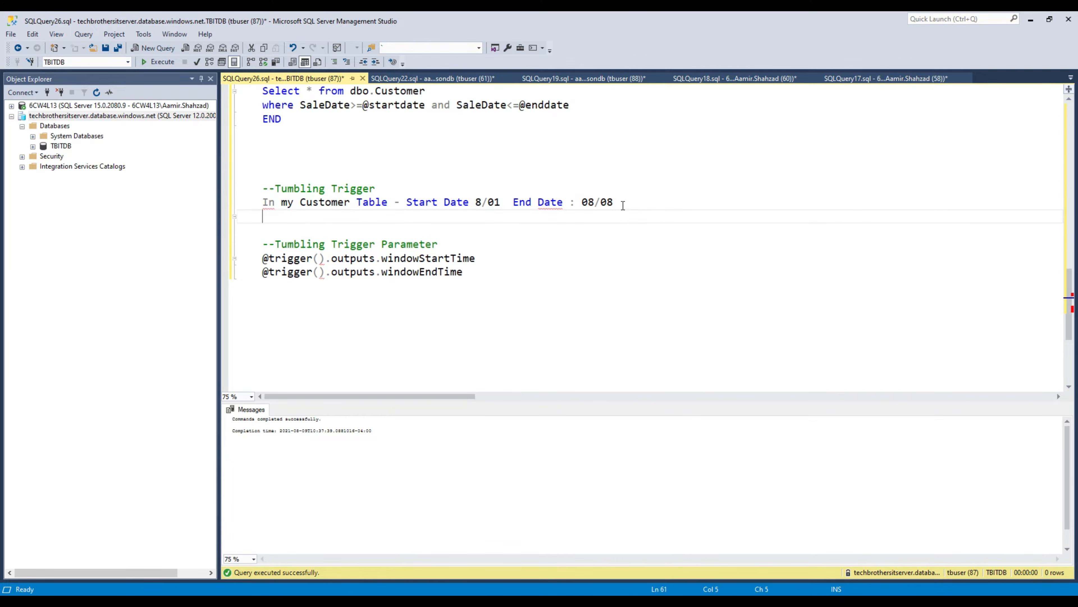
pyautogui.write('Window 24')
pyautogui.moveTo(478, 202); pyautogui.dragTo(501, 202)
pyautogui.moveTo(615, 202); pyautogui.dragTo(582, 199)
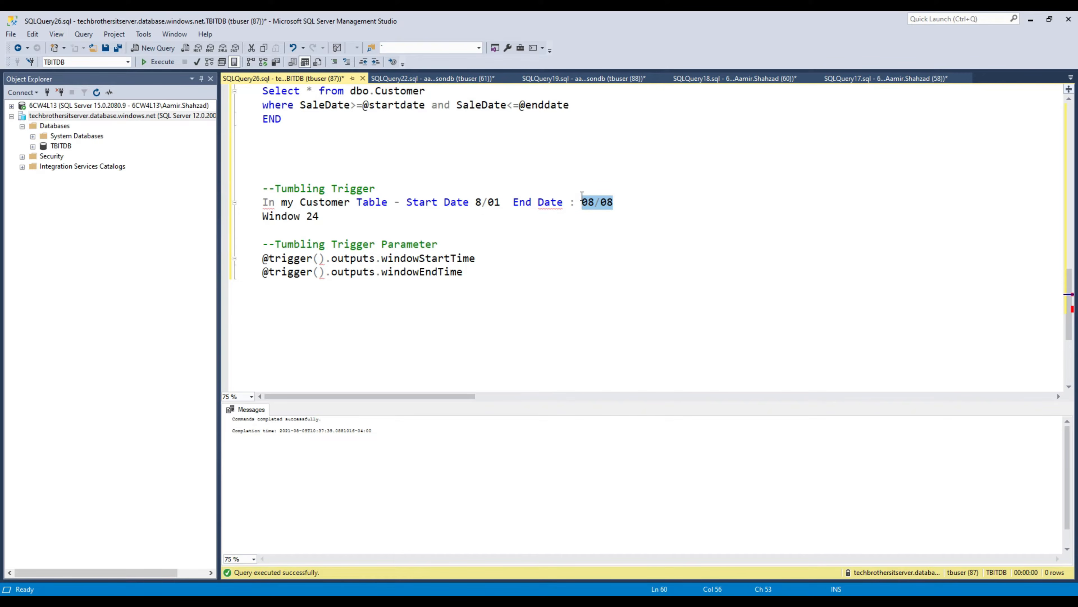
pyautogui.click(477, 203)
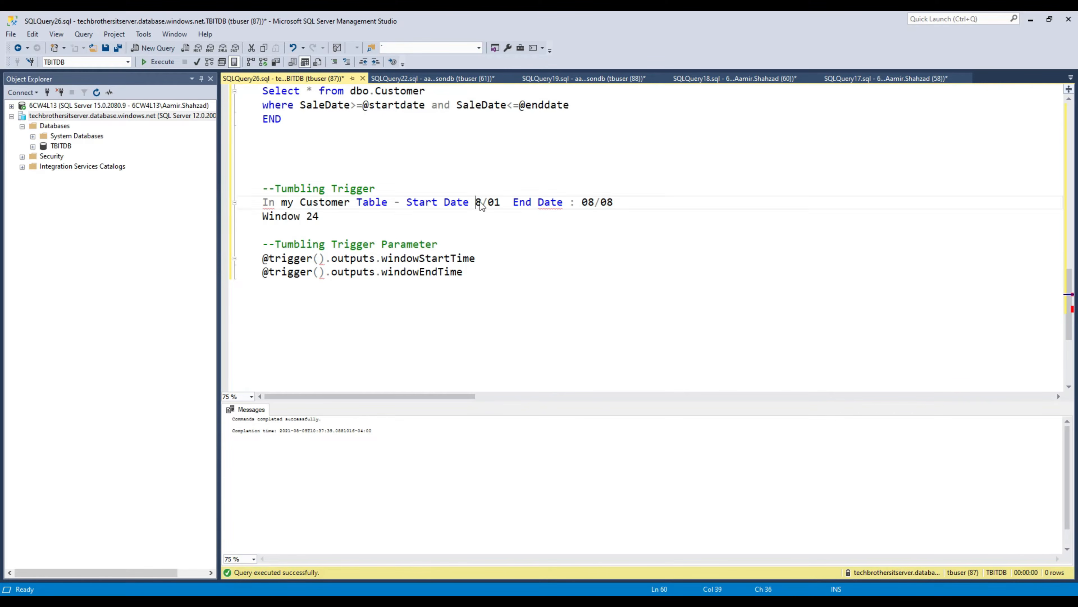
pyautogui.moveTo(478, 202); pyautogui.dragTo(500, 202)
pyautogui.doubleClick(312, 215)
pyautogui.click(331, 216)
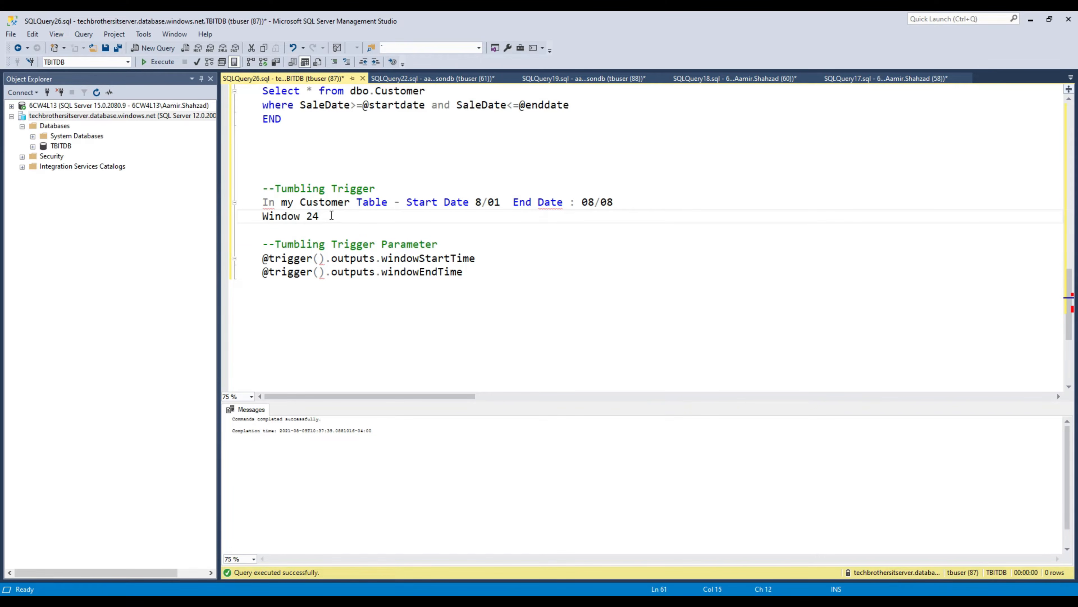
pyautogui.write('hours - 8 windows will be create')
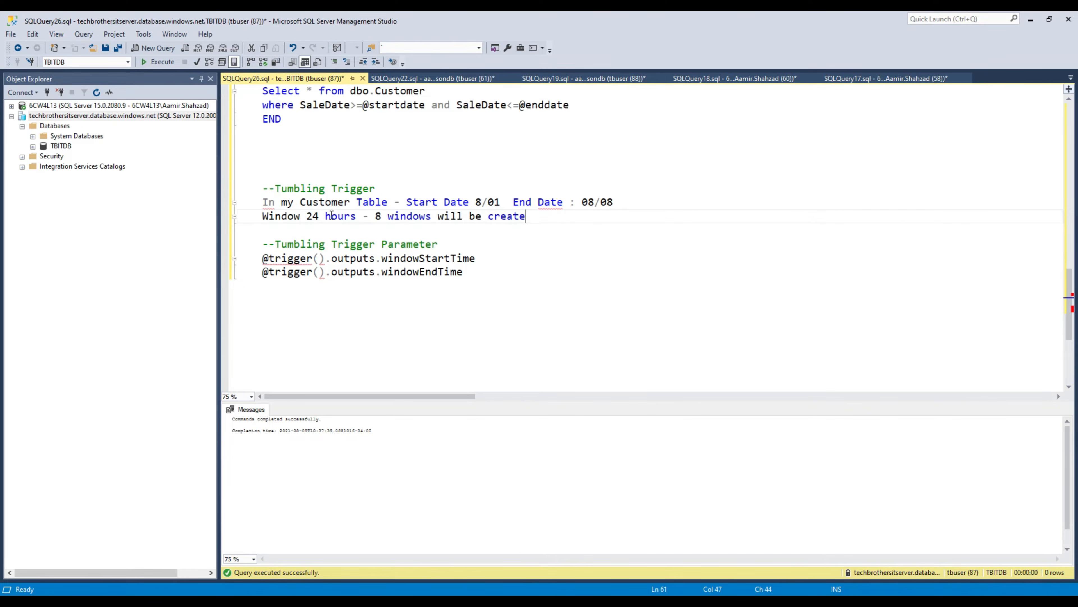
# Copy the date range from the note to a new line below and edit it to read "8/01 End Date : 08/02".
pyautogui.scroll(2, 331, 214)
pyautogui.moveTo(313, 215); pyautogui.dragTo(257, 110)
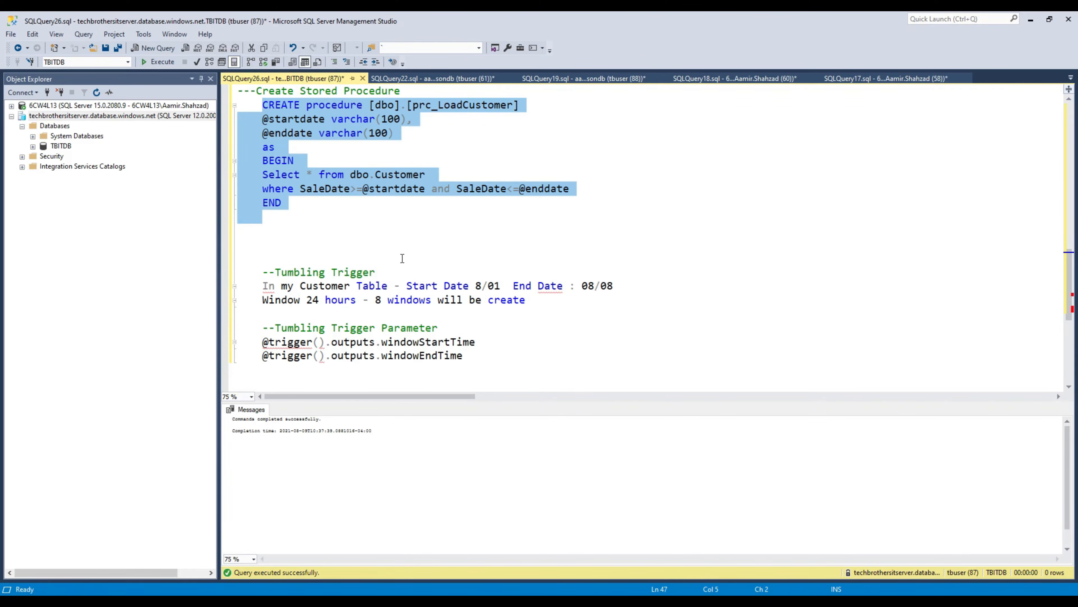
pyautogui.click(546, 301)
pyautogui.press('Return')
pyautogui.press('Return')
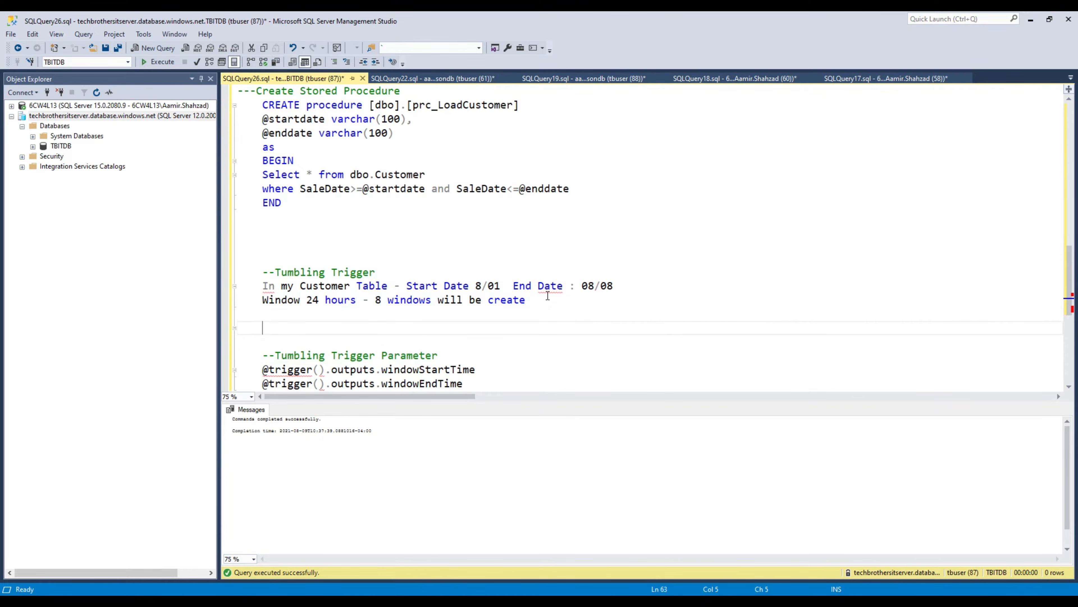
pyautogui.moveTo(617, 287); pyautogui.dragTo(476, 286)
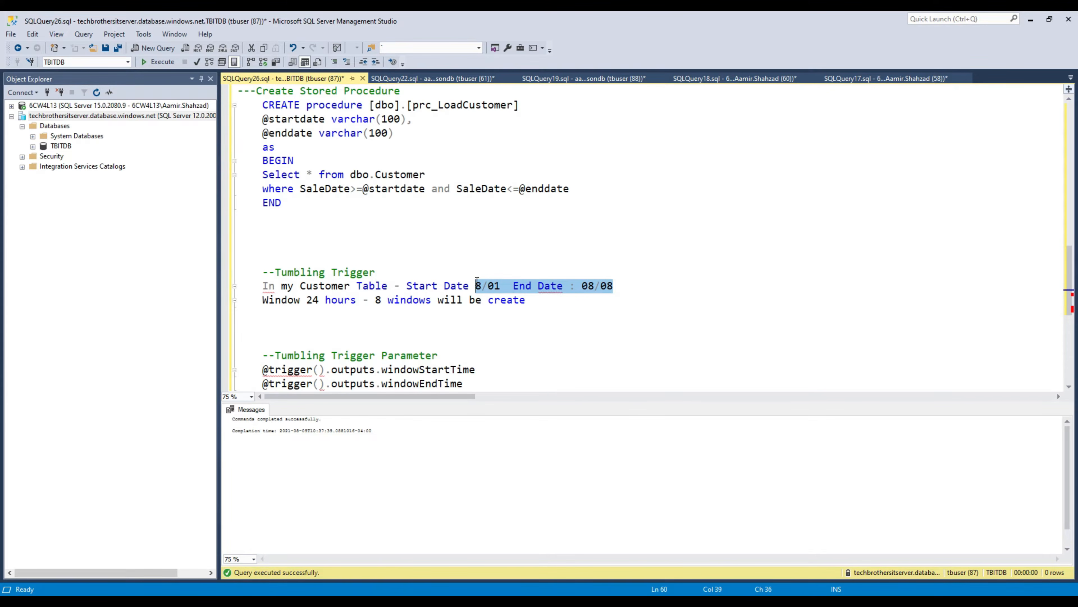
pyautogui.rightClick(484, 284)
pyautogui.click(509, 305)
pyautogui.click(405, 317)
pyautogui.press('Return')
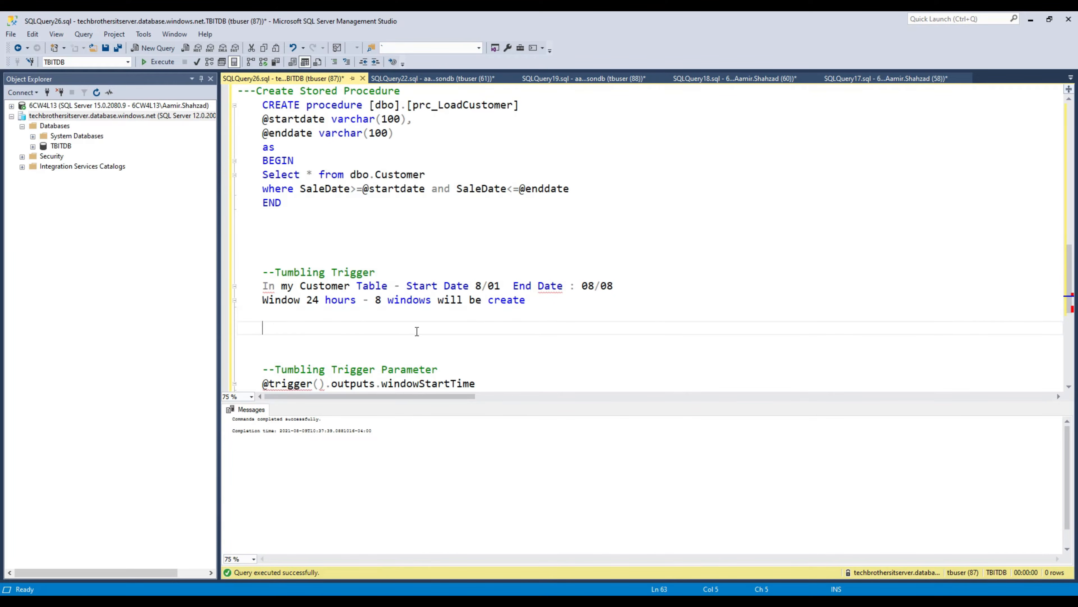
pyautogui.hotkey('ctrl', 'v')
pyautogui.press('BackSpace')
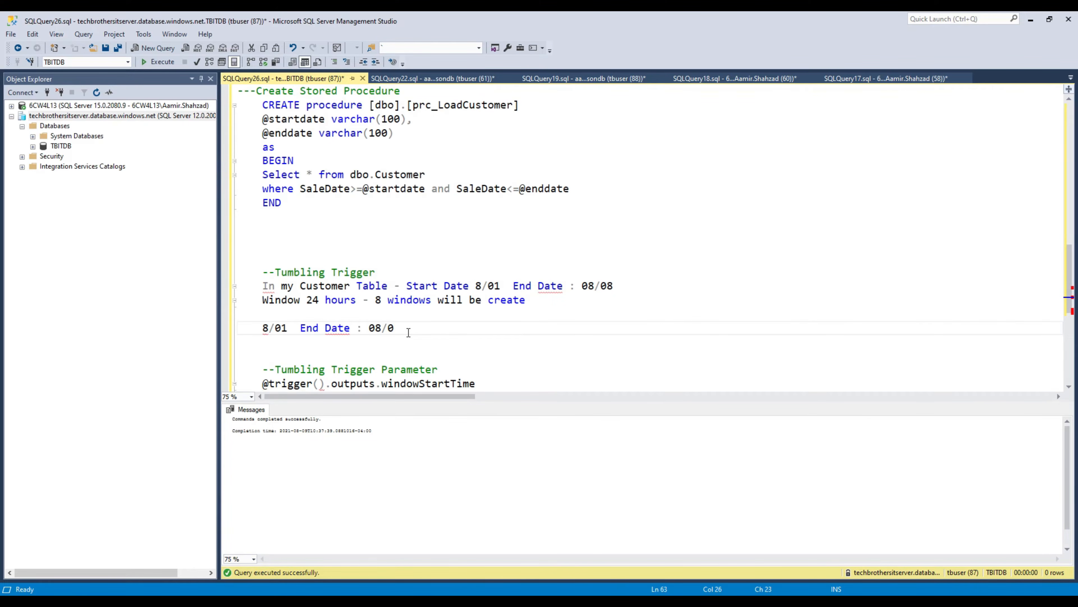
pyautogui.write('2')
# Paste the date range on the next line and edit it to read "8/02 End Date : 08/03".
pyautogui.press('Return')
pyautogui.hotkey('ctrl', 'v')
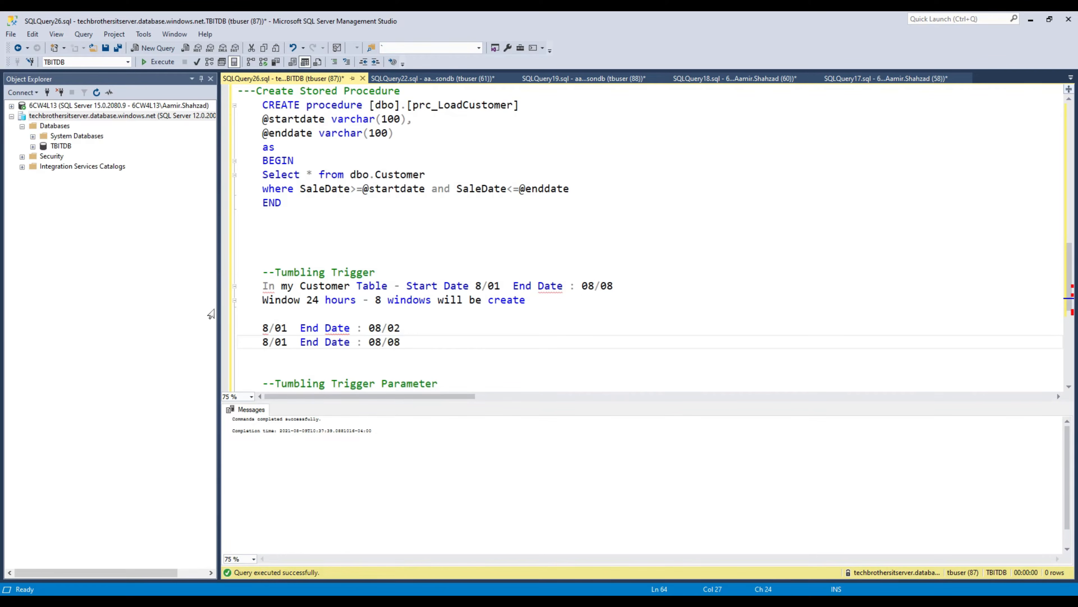
pyautogui.click(288, 342)
pyautogui.press('BackSpace')
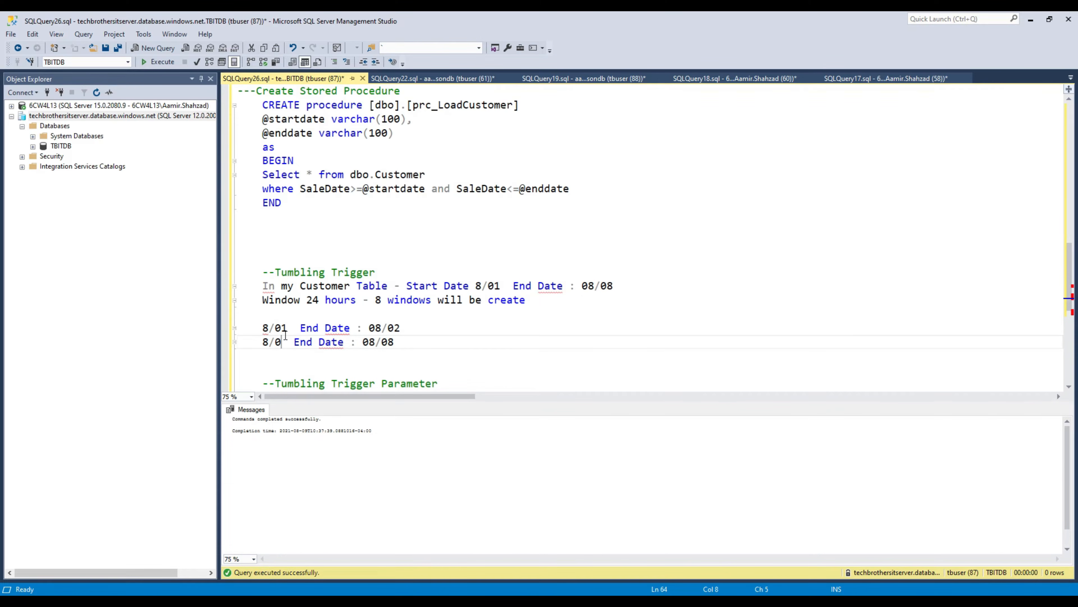
pyautogui.write('2')
pyautogui.click(401, 336)
pyautogui.press('BackSpace')
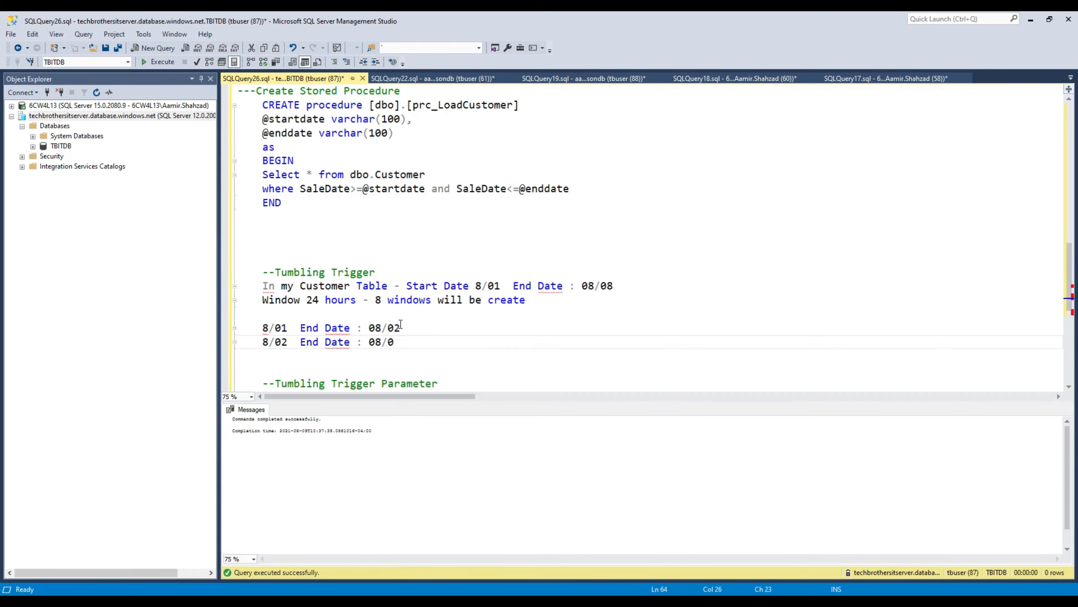
pyautogui.write('3')
# Add two lines of "..." below the second window range to stand for the intermediate windows.
pyautogui.press('Return')
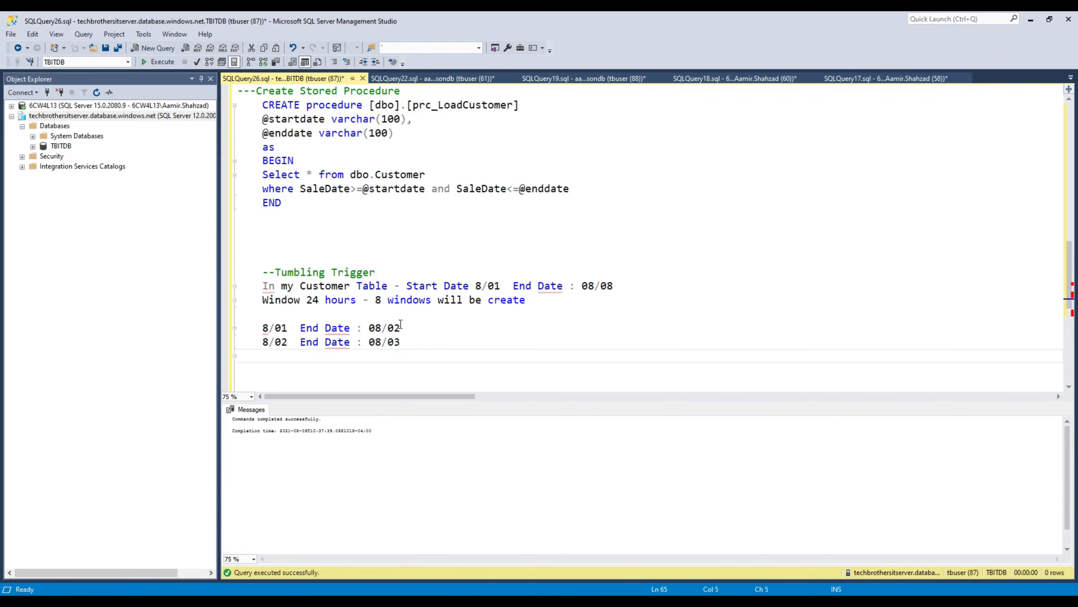
pyautogui.write('...')
pyautogui.press('Return')
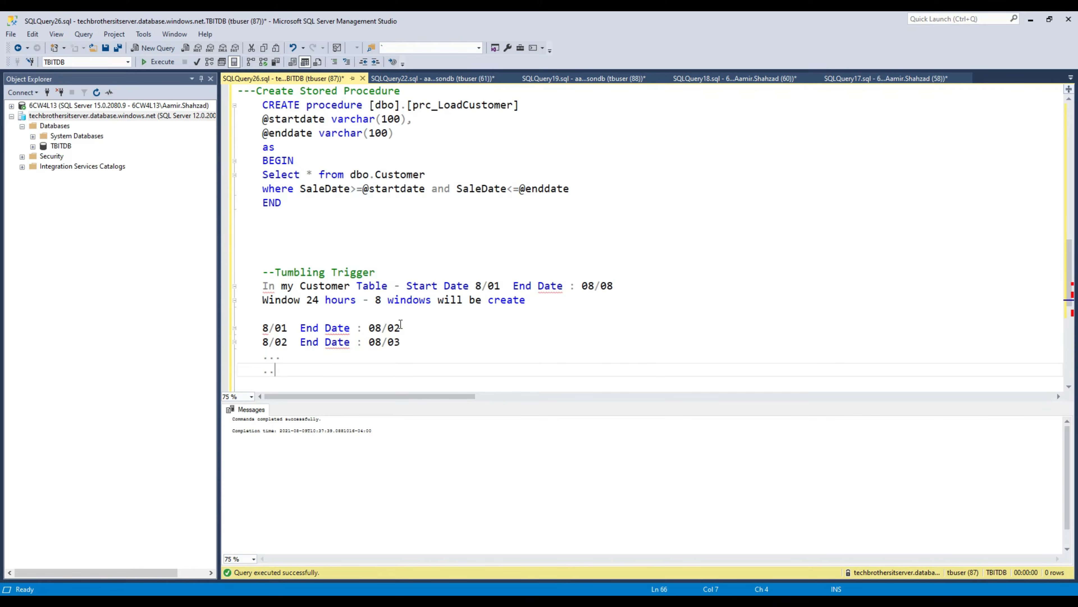
pyautogui.write('../')
pyautogui.write('.')
# Paste the date range below the ellipsis lines and edit it to read "8/07 End Date : 08/08".
pyautogui.press('Return')
pyautogui.hotkey('ctrl', 'v')
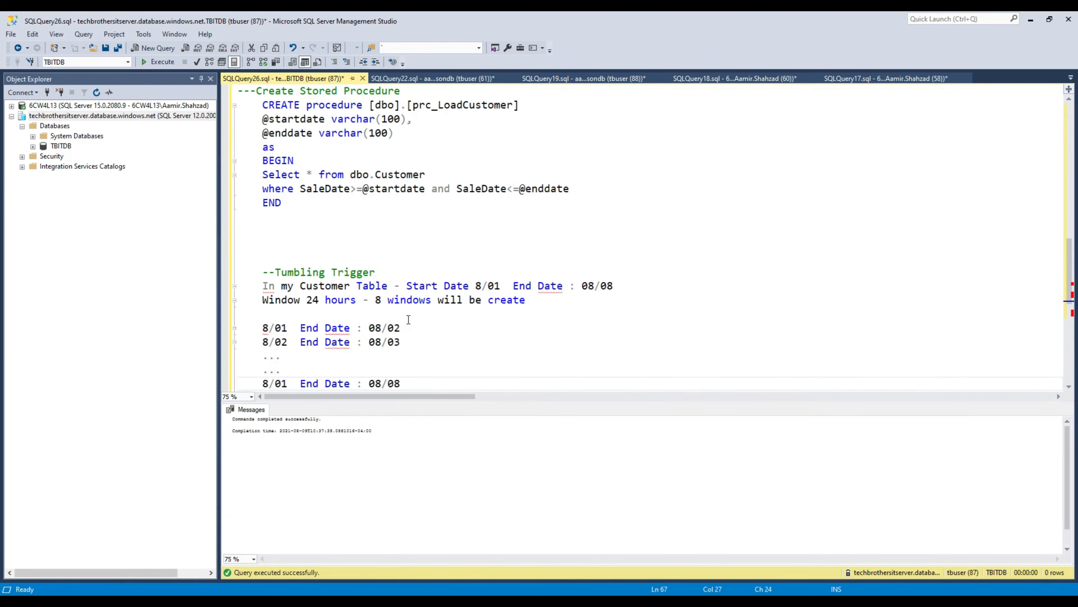
pyautogui.scroll(-3, 408, 320)
pyautogui.click(287, 342)
pyautogui.press('BackSpace')
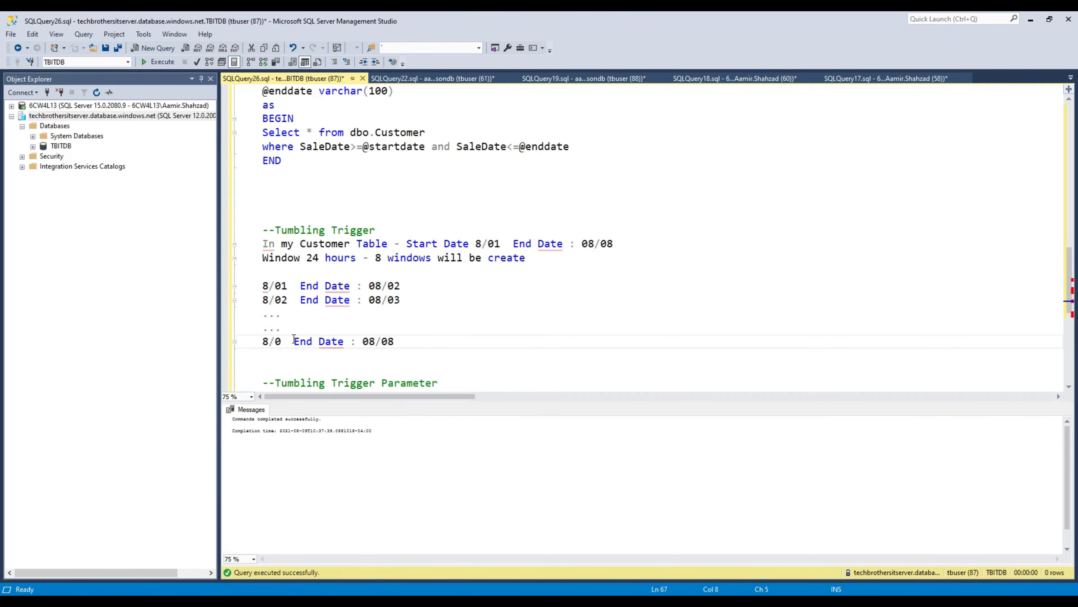
pyautogui.write('7')
pyautogui.click(403, 340)
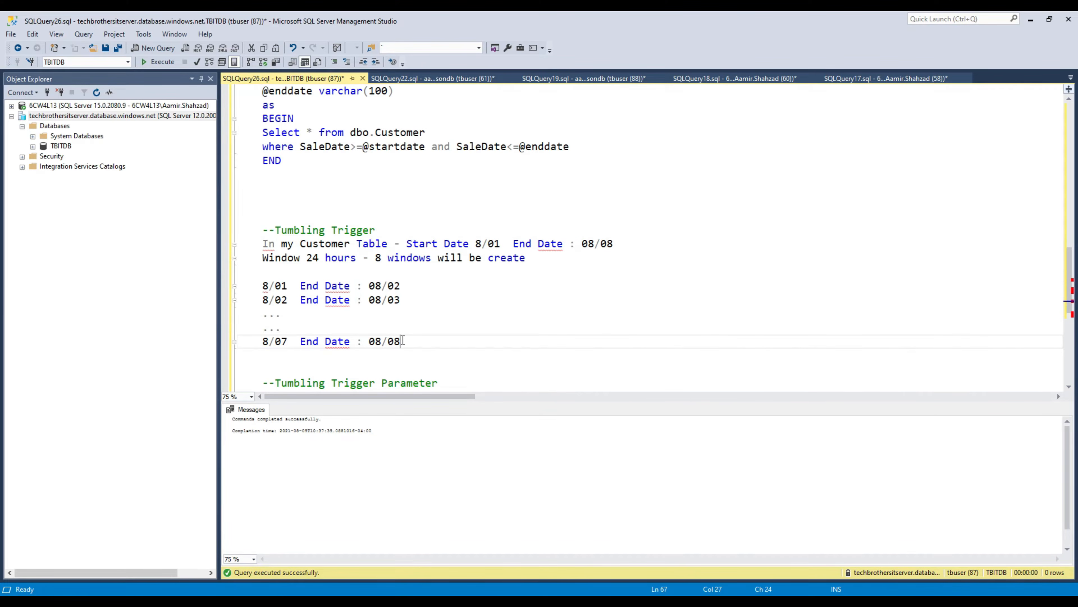
pyautogui.doubleClick(390, 340)
pyautogui.click(418, 340)
pyautogui.doubleClick(313, 257)
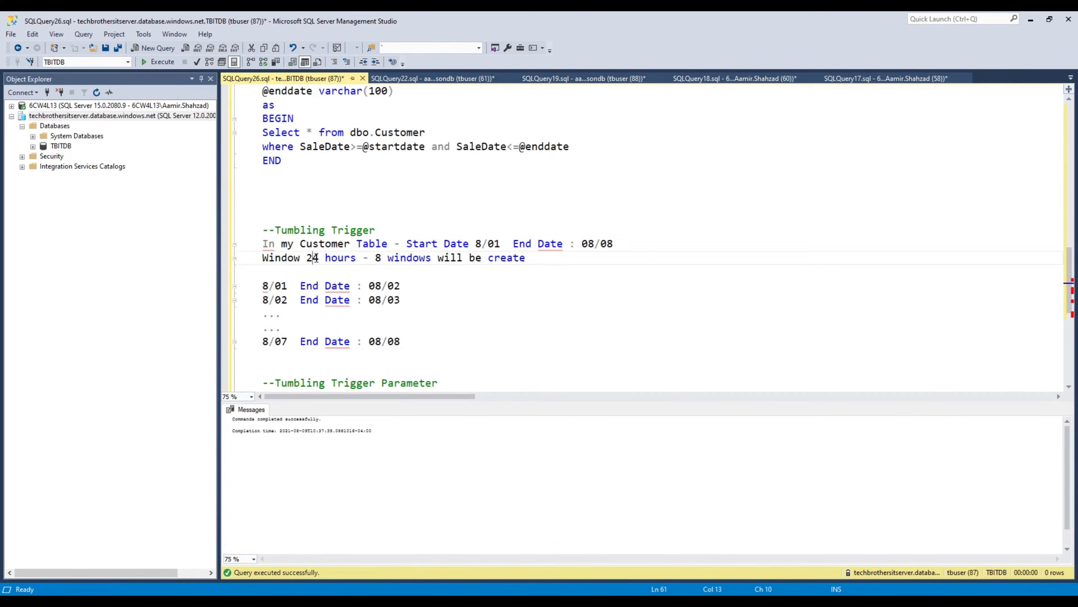
# Edit the window note to read "Window 12 hours - 16 windows will be create".
pyautogui.write('1')
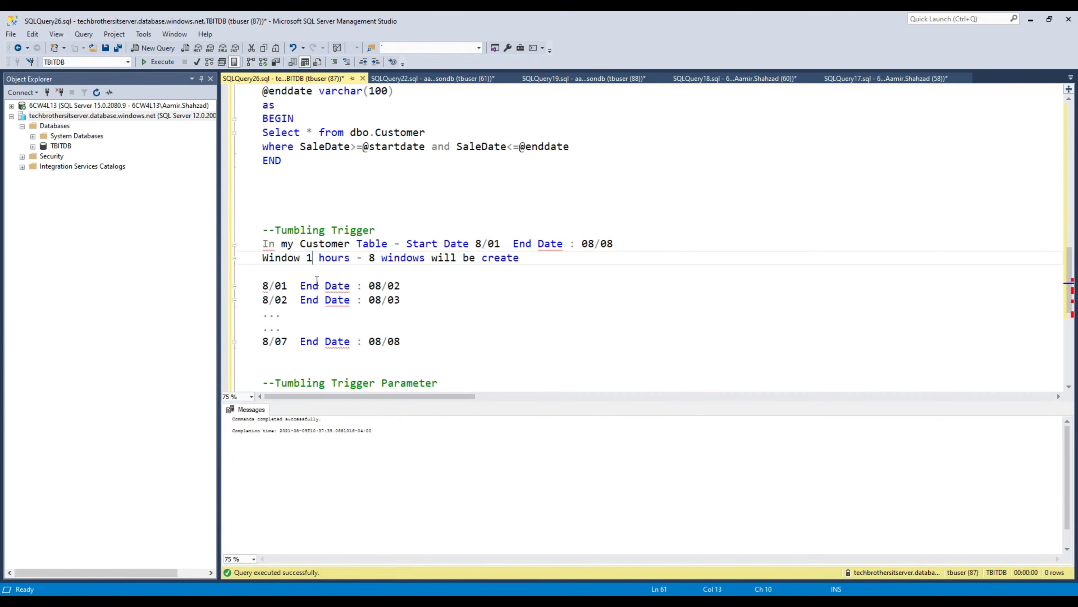
pyautogui.write('2')
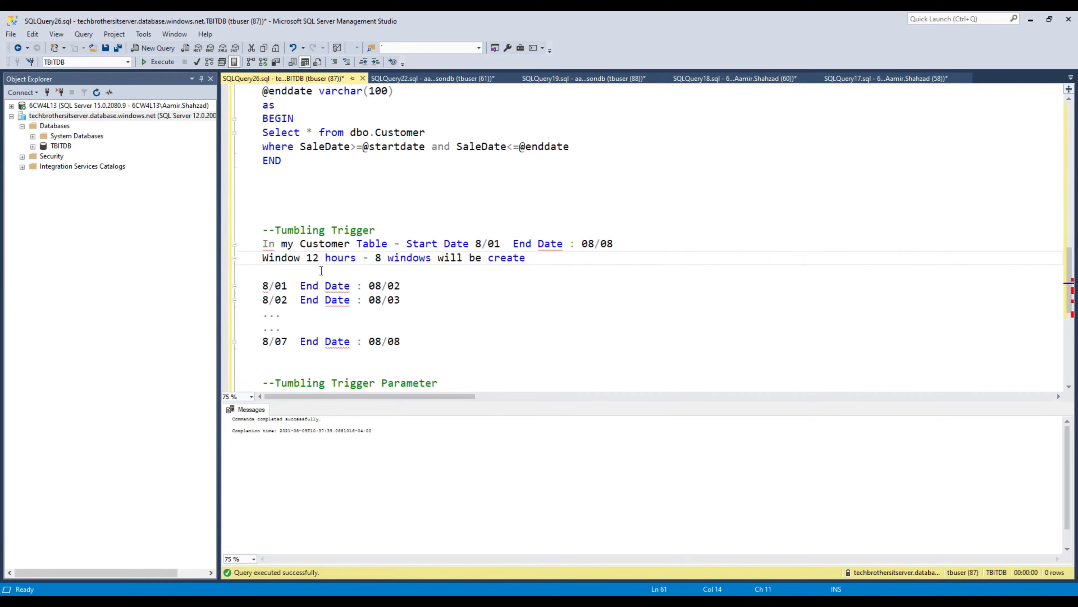
pyautogui.write('16')
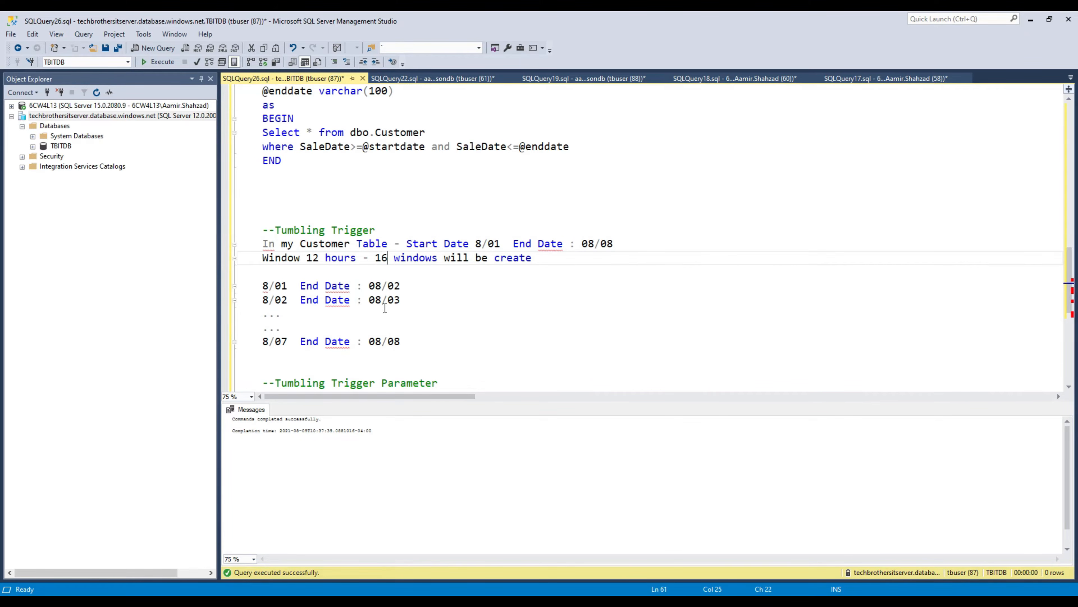
# Review the start and end dates of the example window ranges listed under the tumbling trigger note.
pyautogui.click(288, 284)
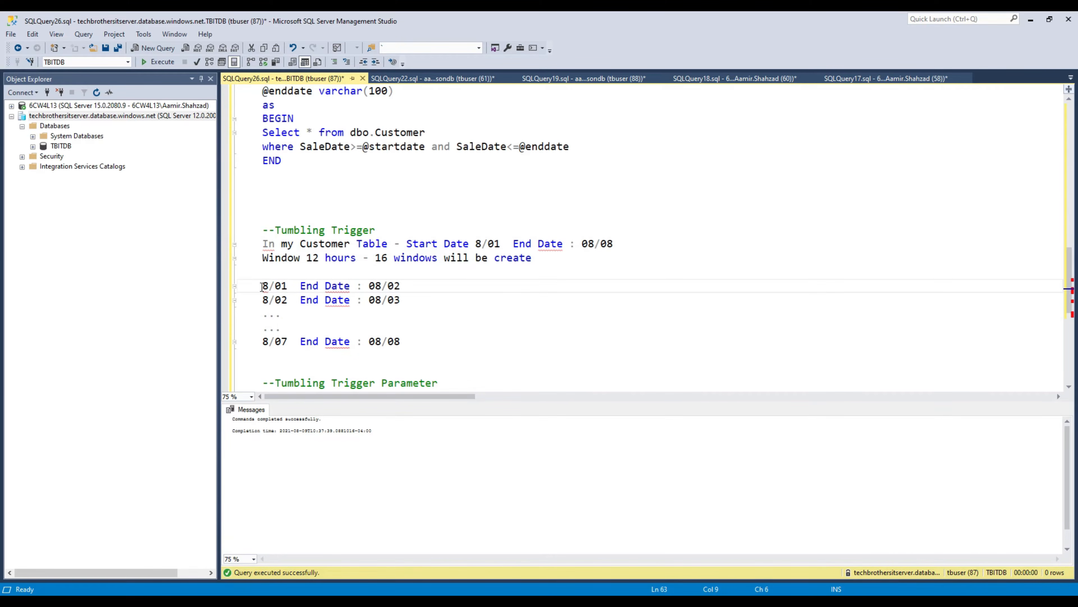
pyautogui.moveTo(262, 287); pyautogui.dragTo(288, 286)
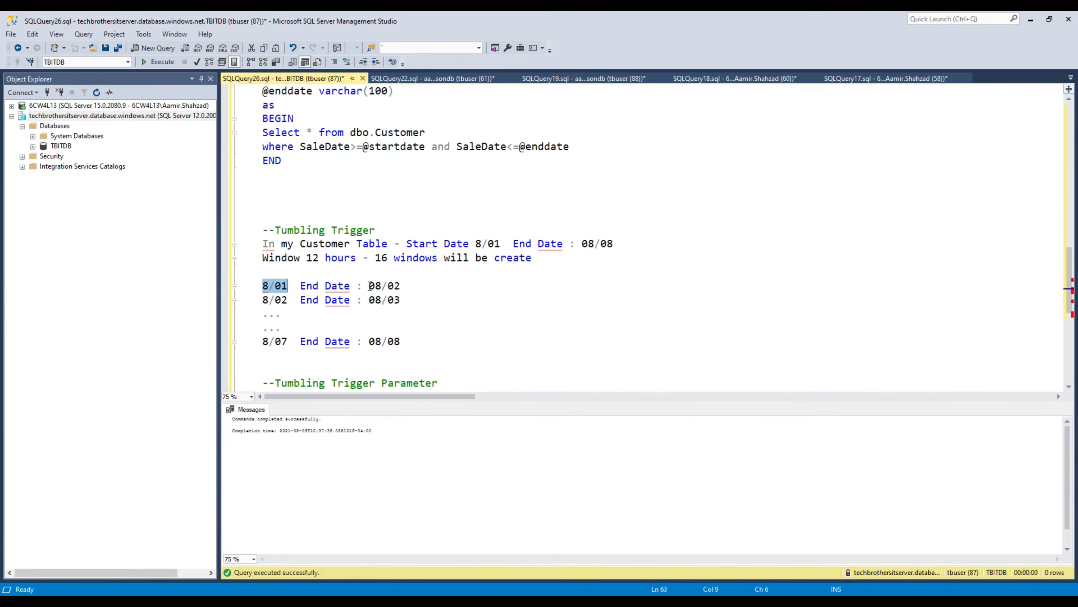
pyautogui.moveTo(369, 285); pyautogui.dragTo(401, 285)
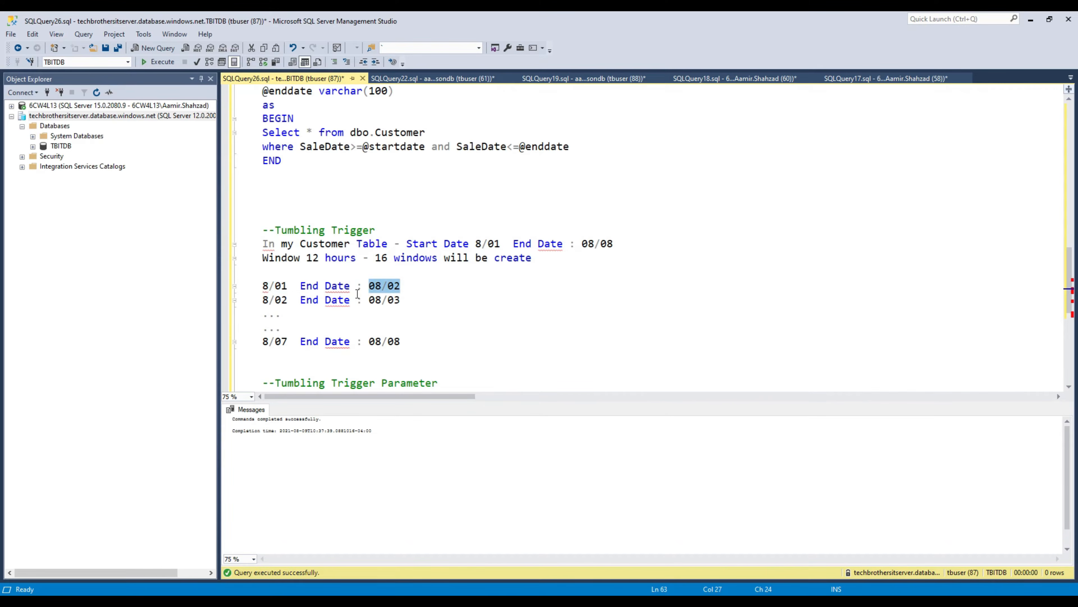
pyautogui.click(290, 285)
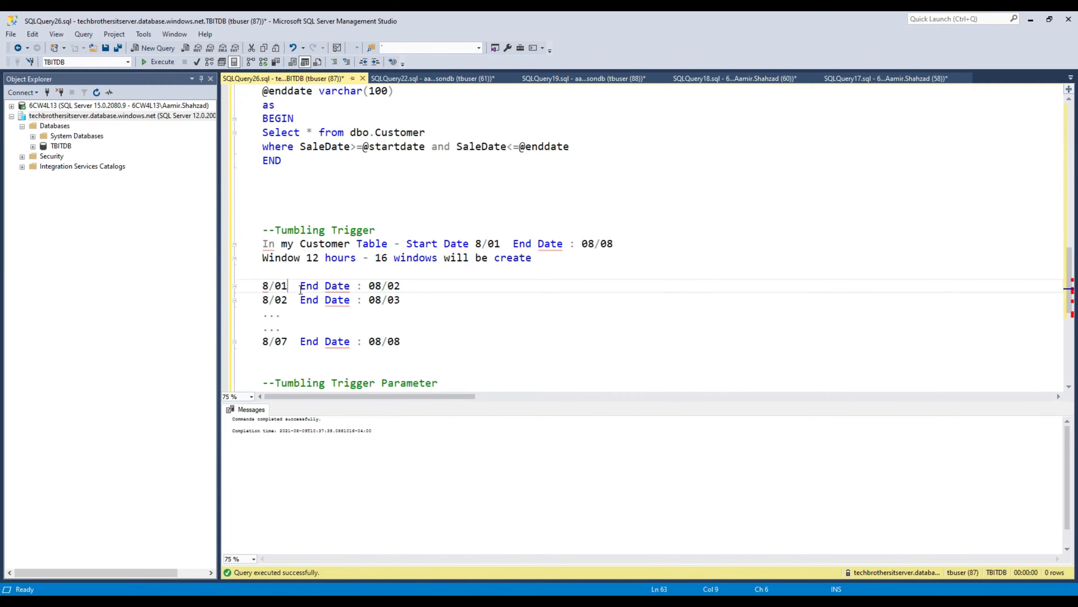
pyautogui.hotkey('shift', 'Home')
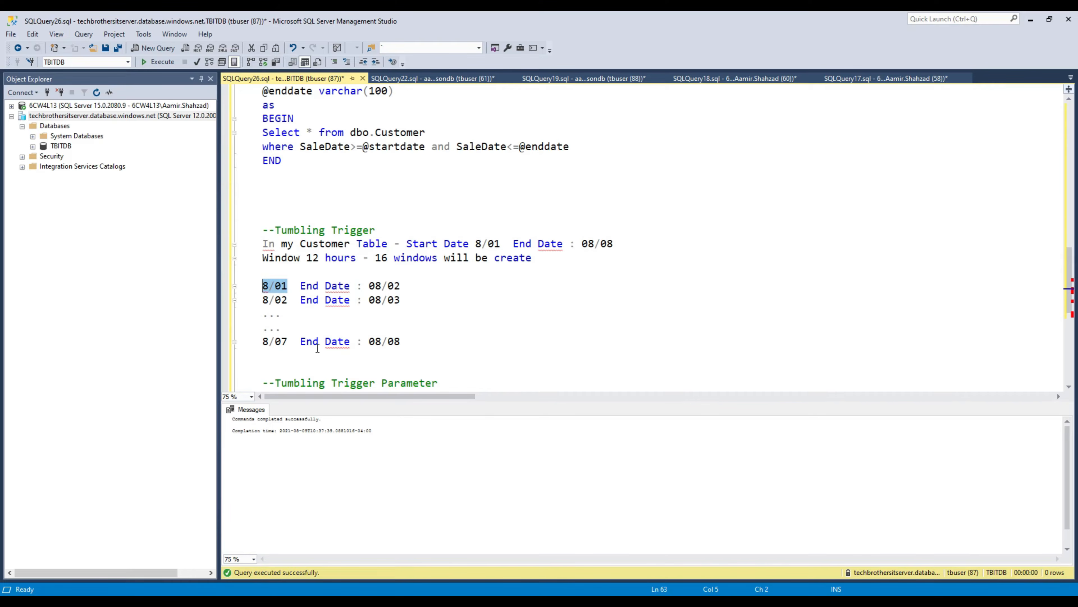
pyautogui.click(262, 285)
pyautogui.moveTo(262, 286); pyautogui.dragTo(406, 344)
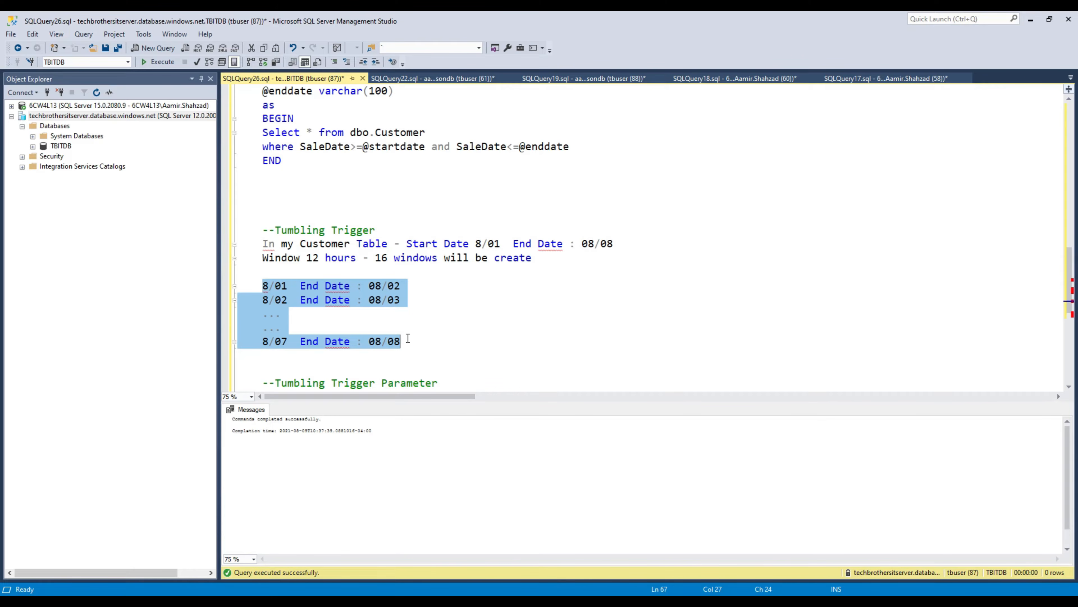
pyautogui.scroll(4, 399, 335)
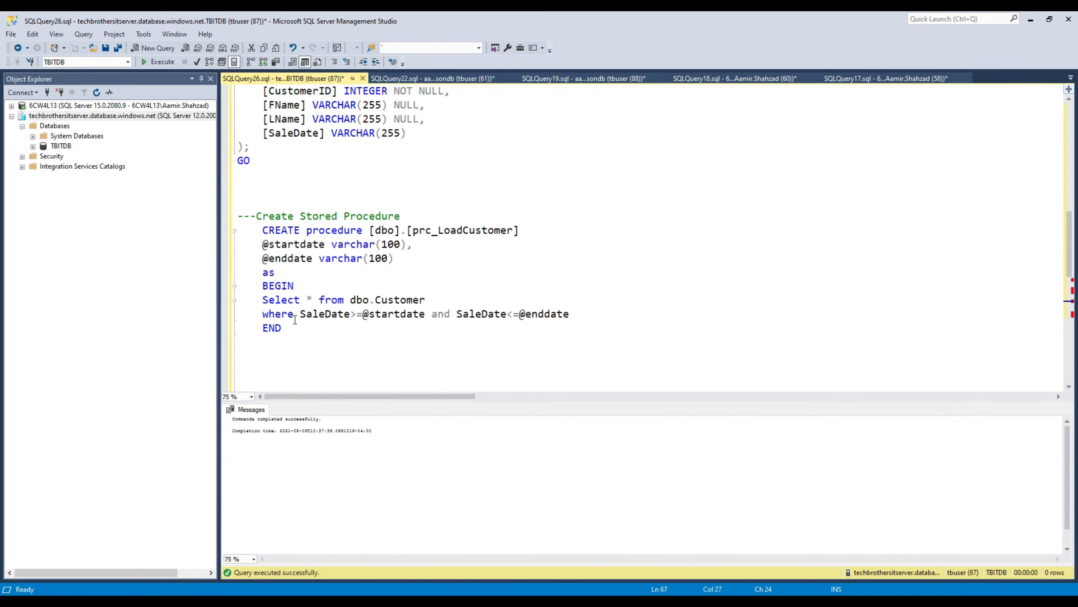
pyautogui.click(288, 326)
pyautogui.moveTo(288, 326); pyautogui.dragTo(246, 226)
pyautogui.click(451, 230)
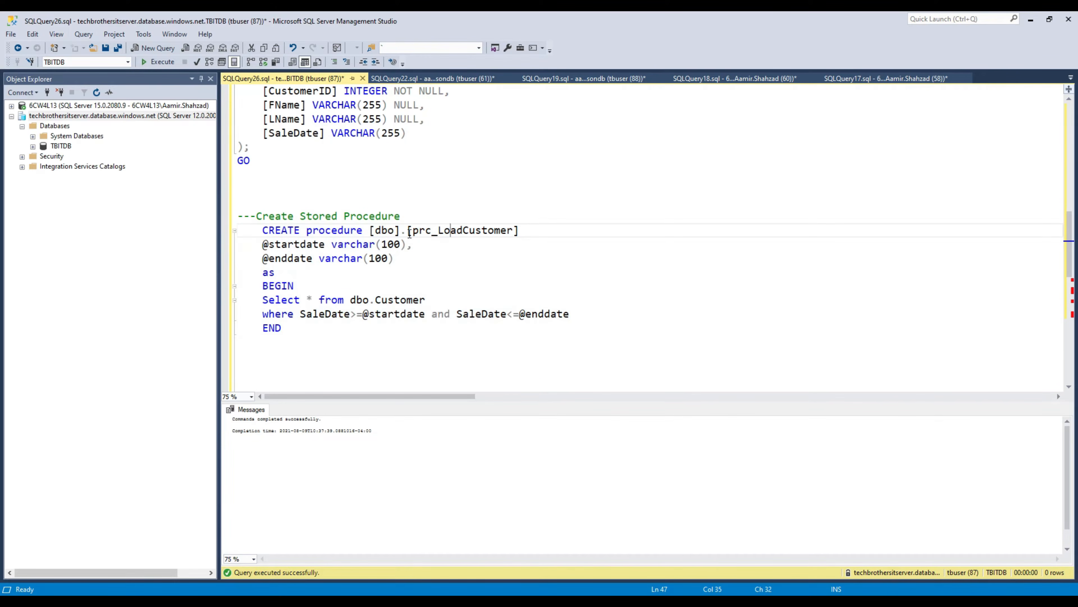
pyautogui.doubleClick(310, 244)
pyautogui.doubleClick(293, 259)
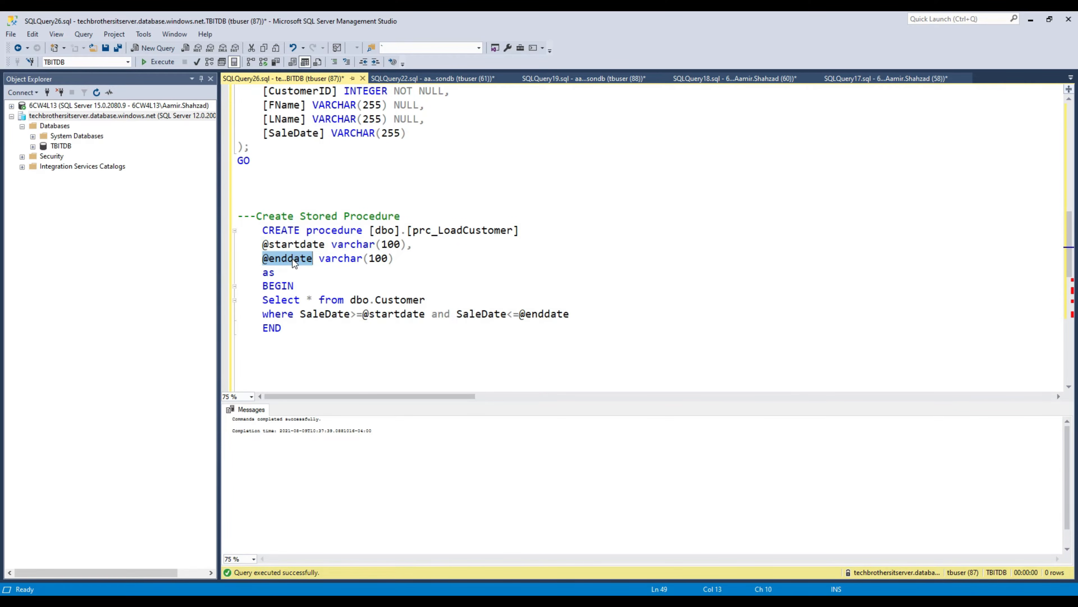
pyautogui.moveTo(262, 300); pyautogui.dragTo(426, 300)
pyautogui.click(387, 333)
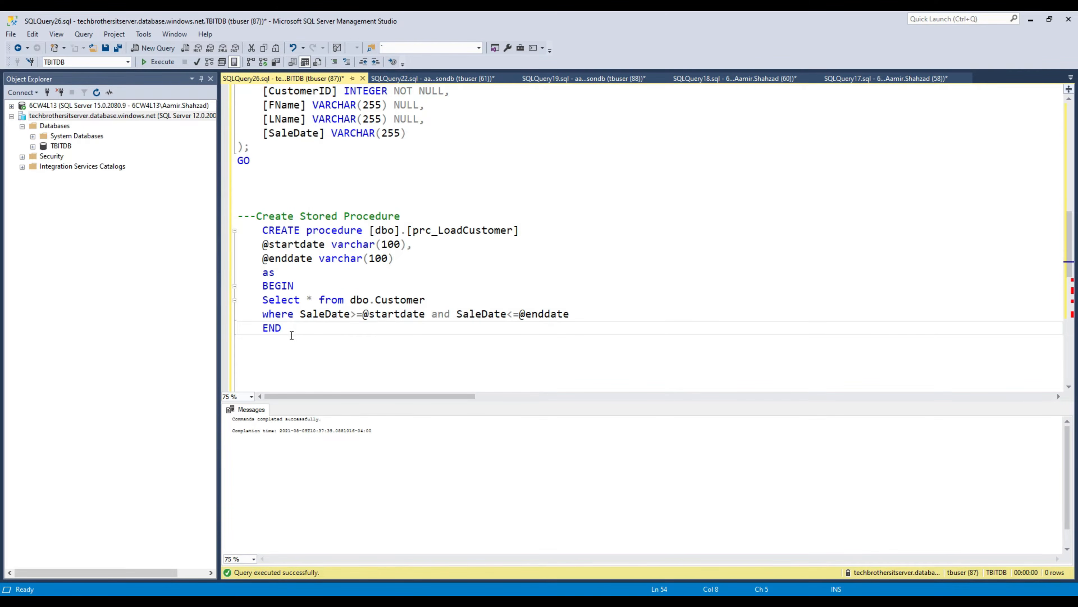
pyautogui.moveTo(282, 328); pyautogui.dragTo(254, 228)
pyautogui.rightClick(287, 244)
pyautogui.click(315, 265)
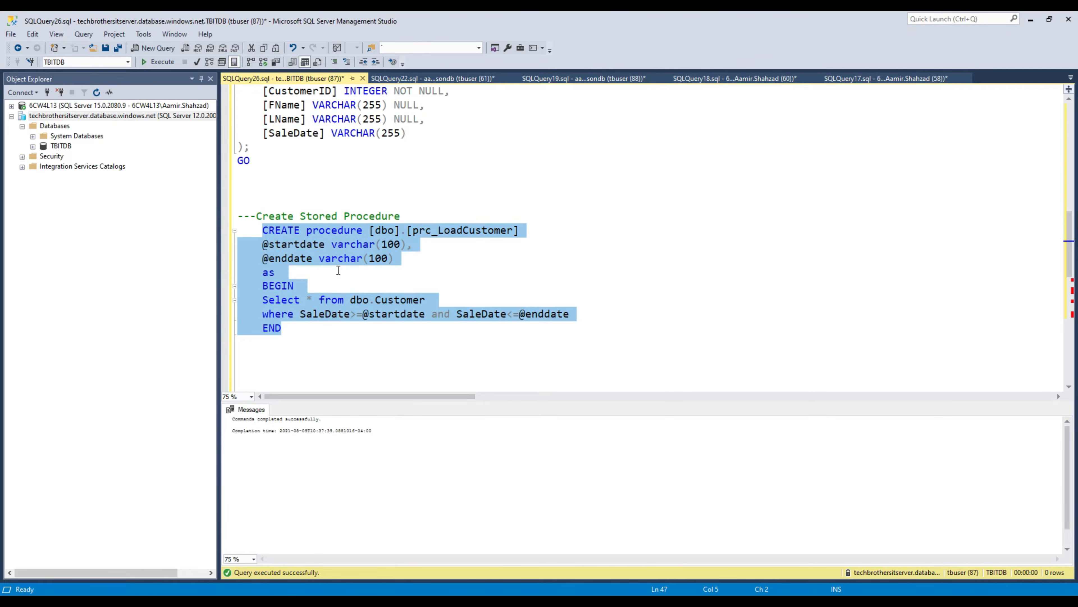
# Switch to Azure Data Factory in the browser and create a new pipeline in the authoring area.
pyautogui.click(521, 601)
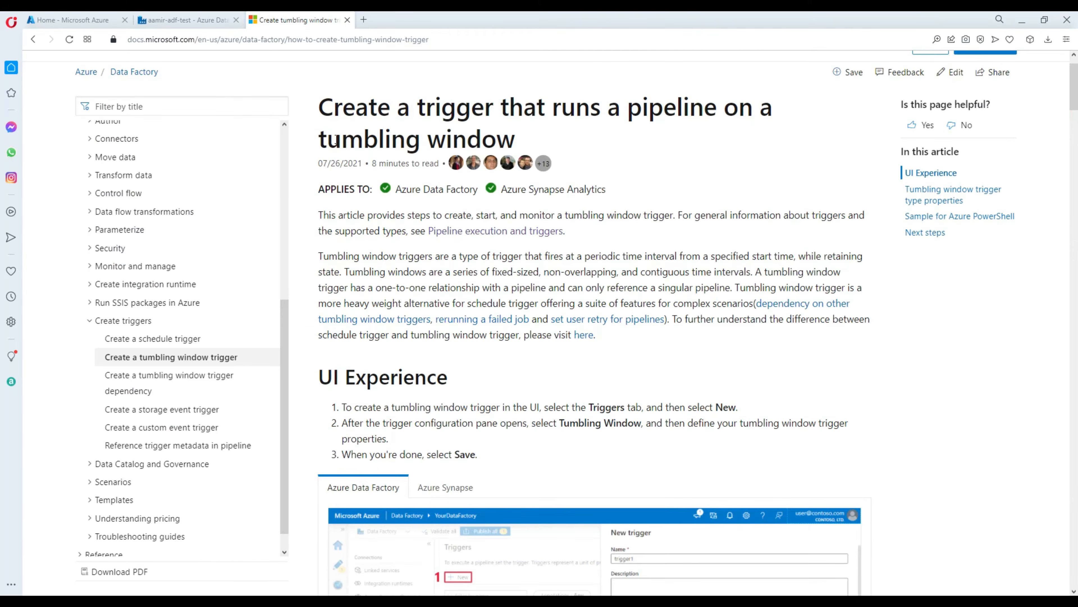
pyautogui.click(203, 20)
pyautogui.click(38, 158)
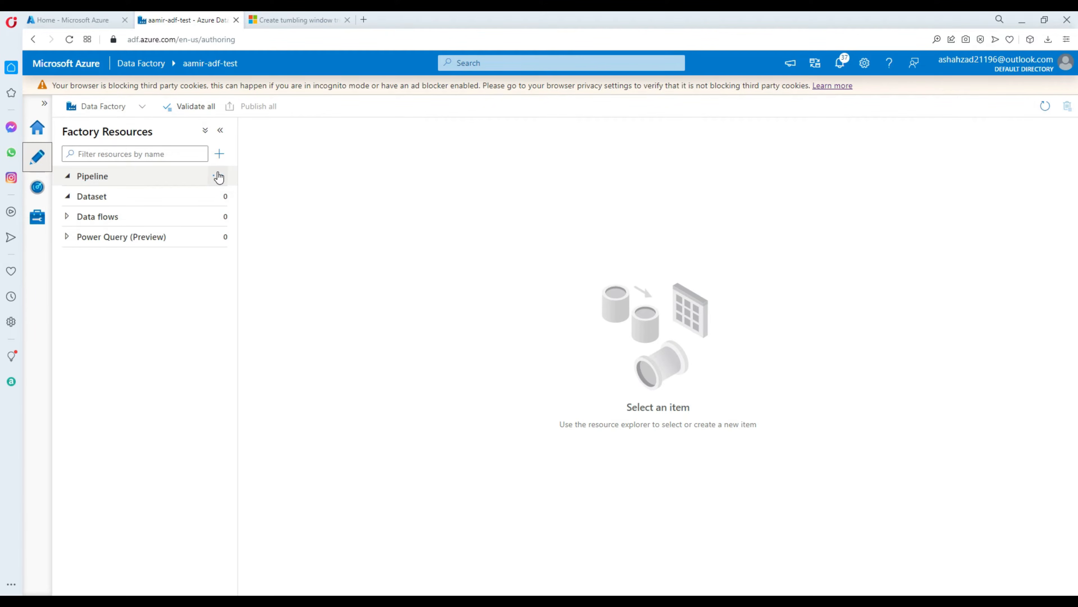
pyautogui.click(220, 176)
pyautogui.click(251, 196)
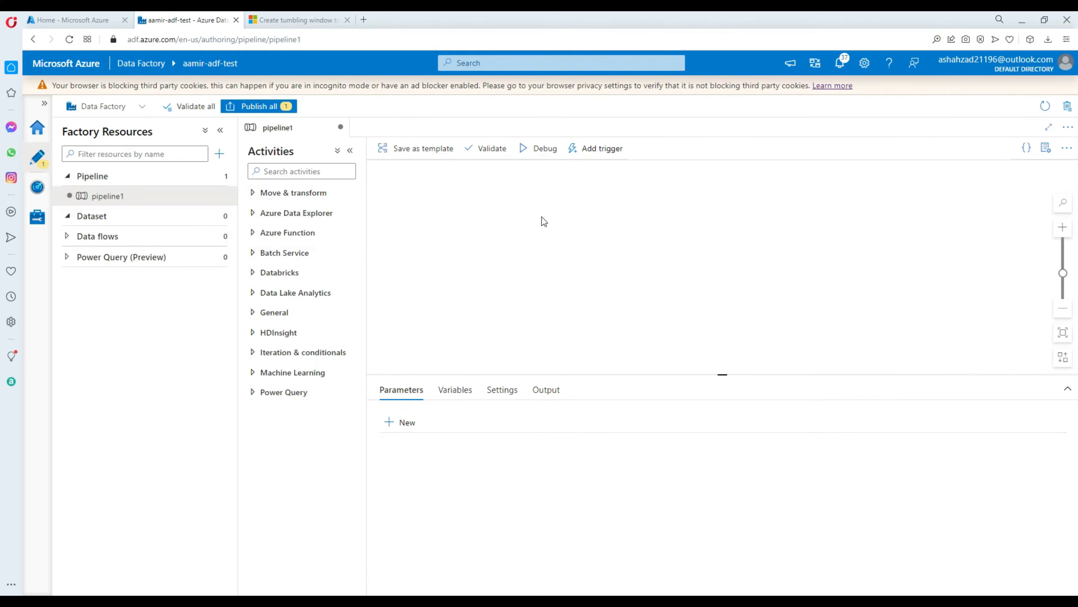
# Find the Copy data activity and add it to the pipeline canvas.
pyautogui.click(343, 177)
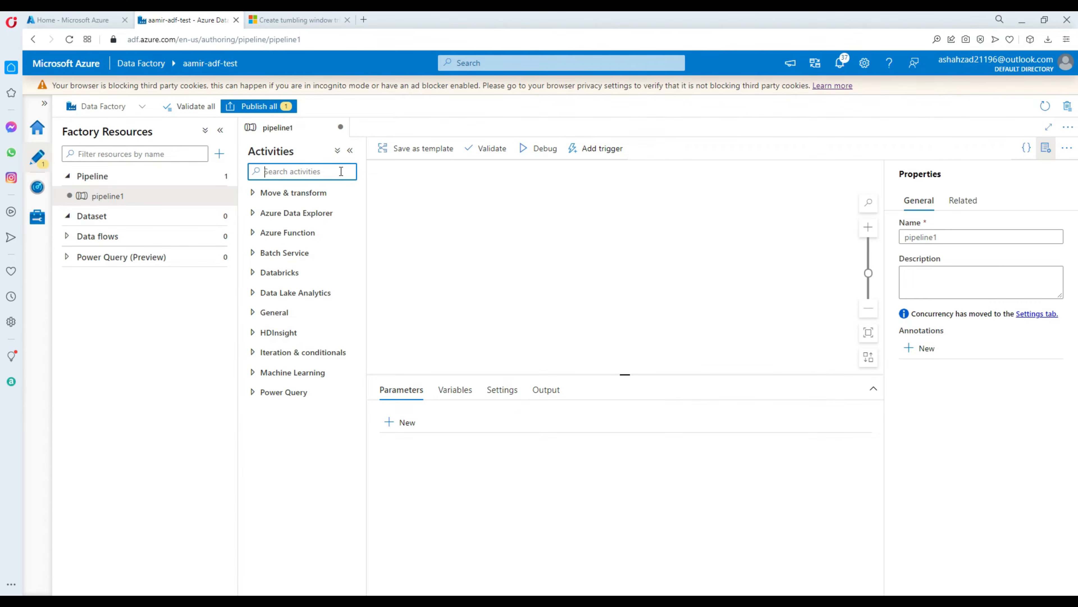
pyautogui.write('copy')
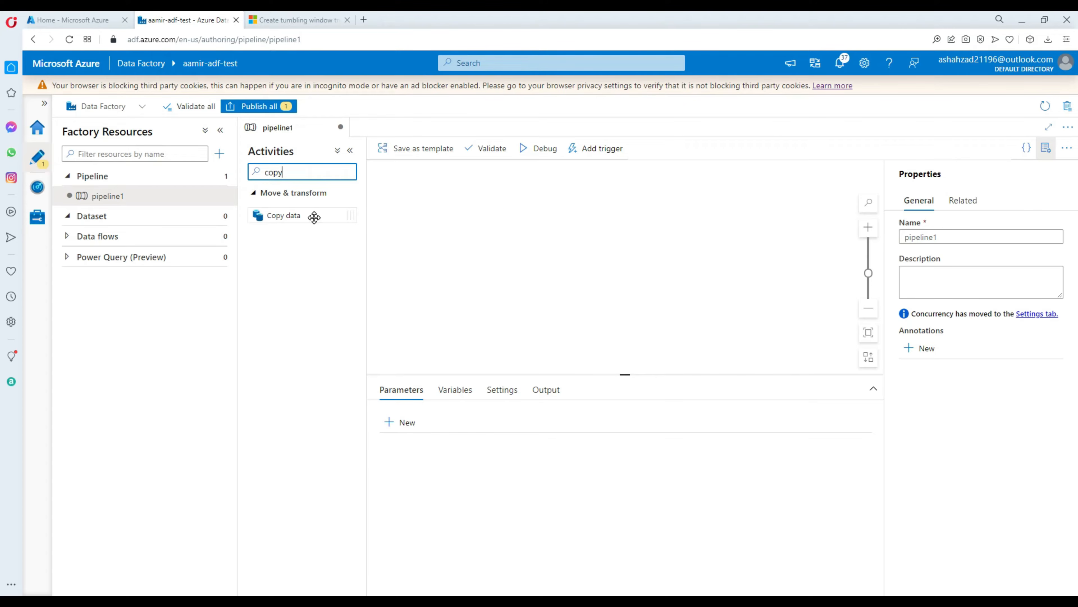
pyautogui.moveTo(314, 217); pyautogui.dragTo(472, 218)
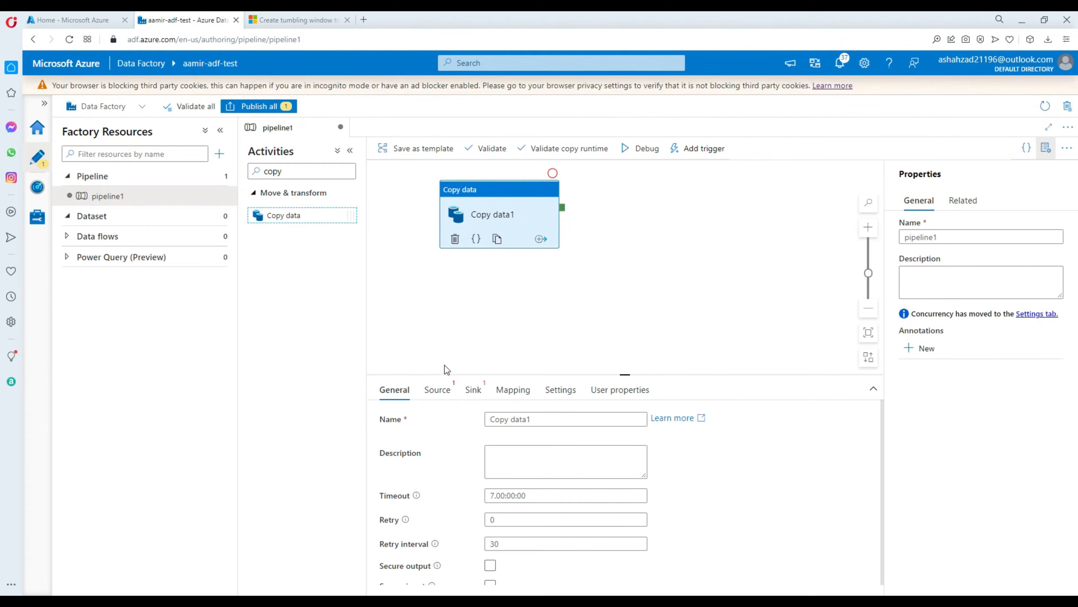
# Start a new source dataset for the copy activity using the Azure SQL Database data store.
pyautogui.click(440, 392)
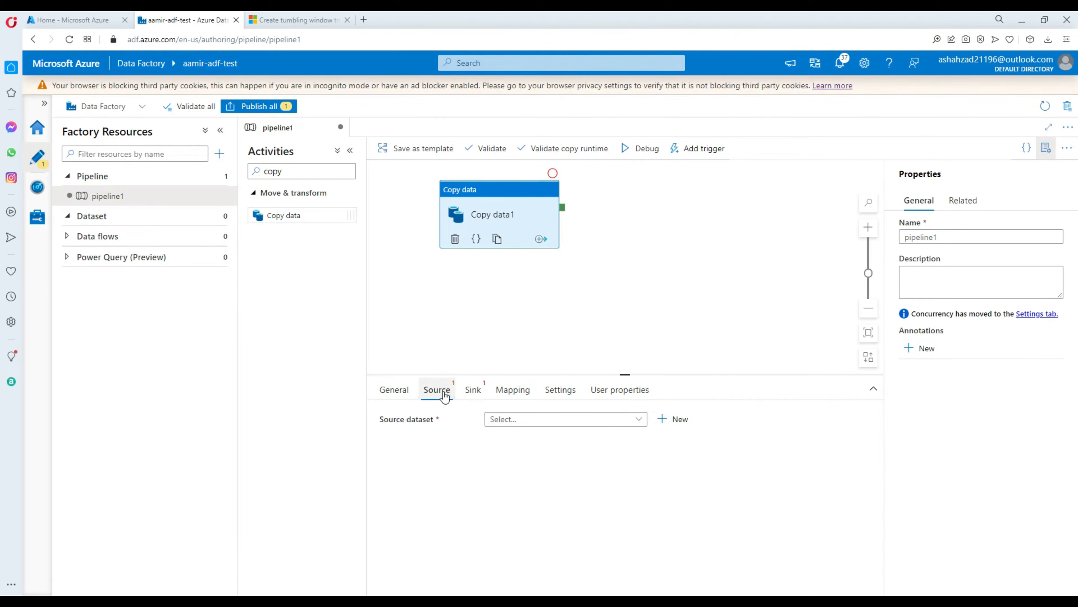
pyautogui.click(679, 420)
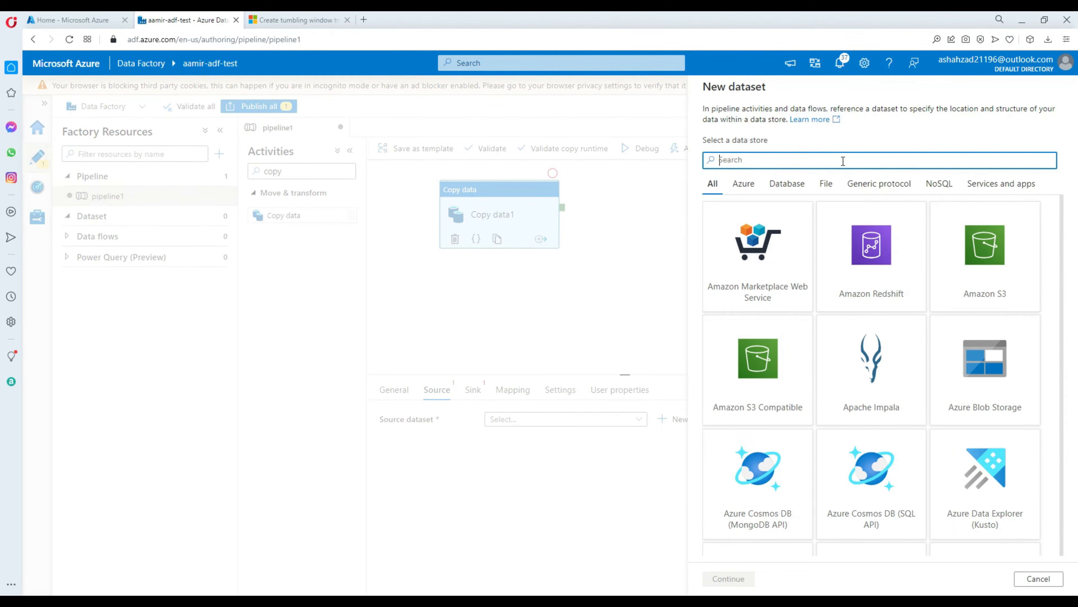
pyautogui.write('azure sql')
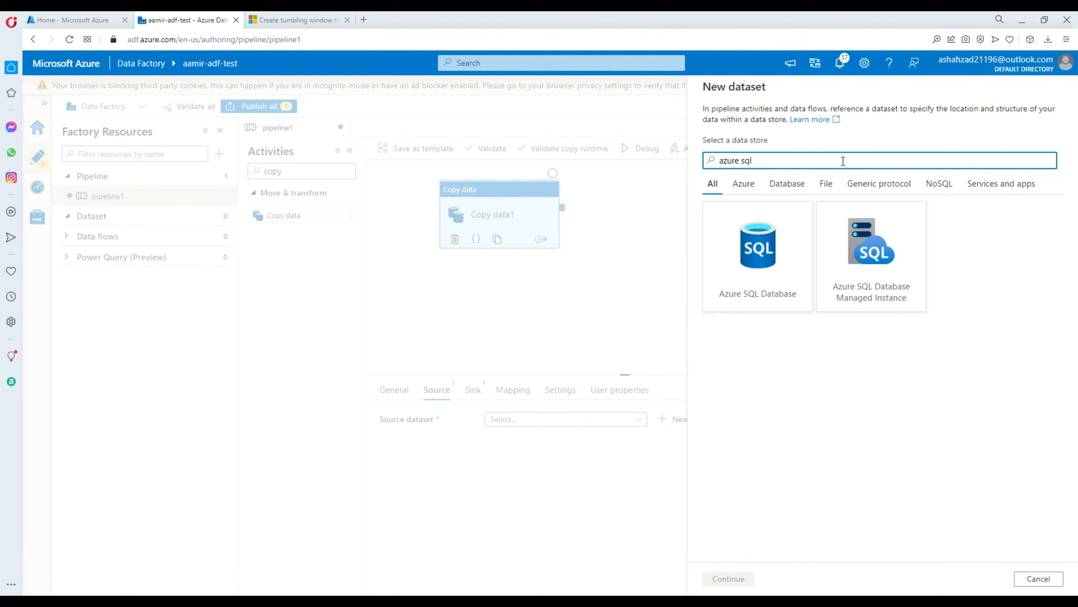
pyautogui.click(763, 214)
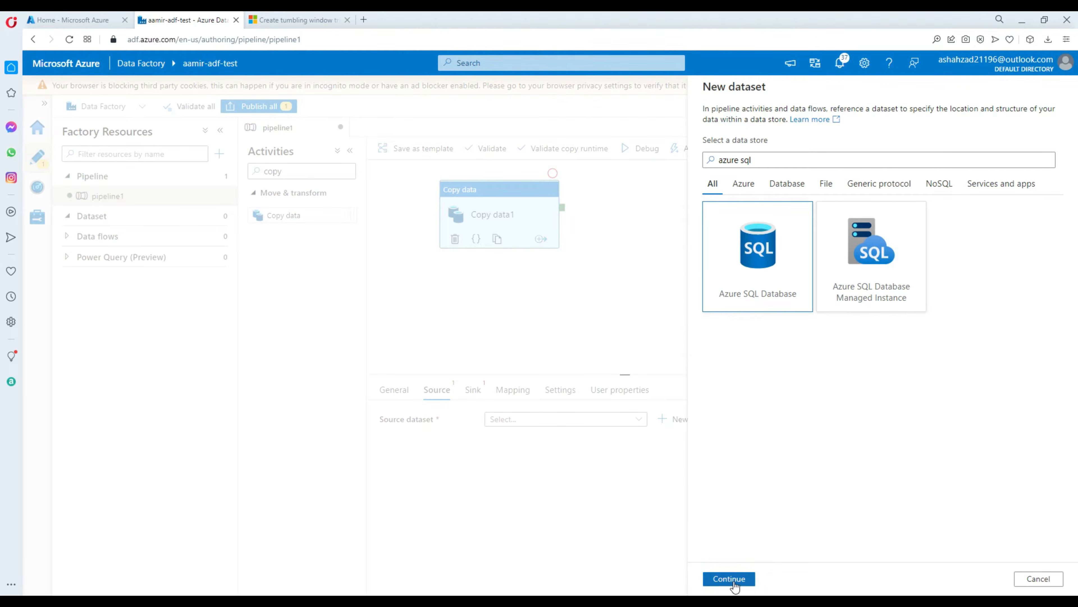
pyautogui.click(729, 579)
# Start a new linked service for the dataset with Azure subscription 1, server techbrothersitserver and database TBITDB.
pyautogui.click(740, 161)
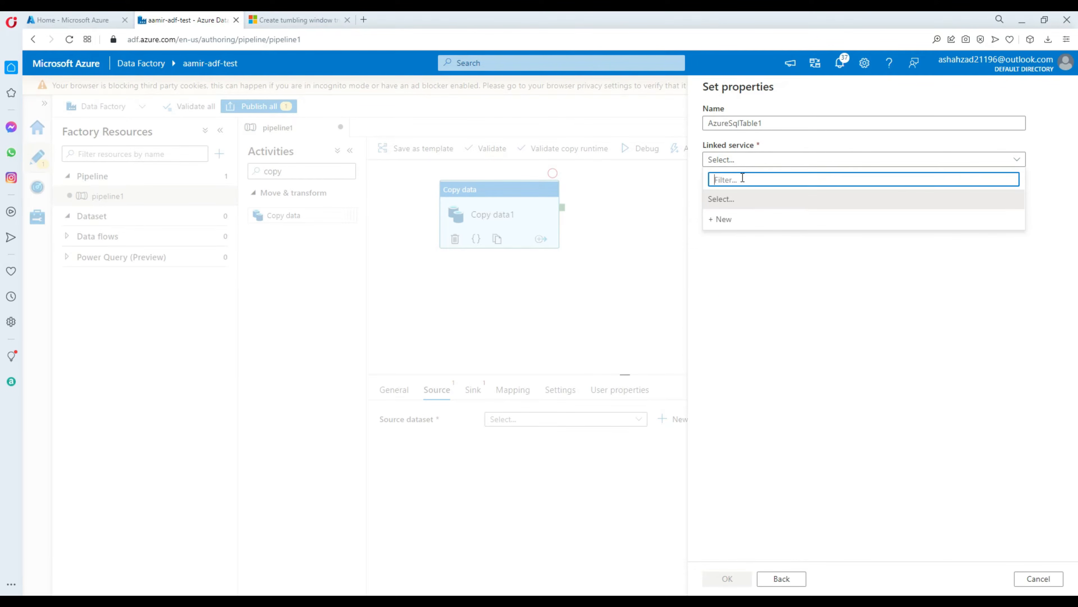
pyautogui.click(737, 219)
pyautogui.click(751, 309)
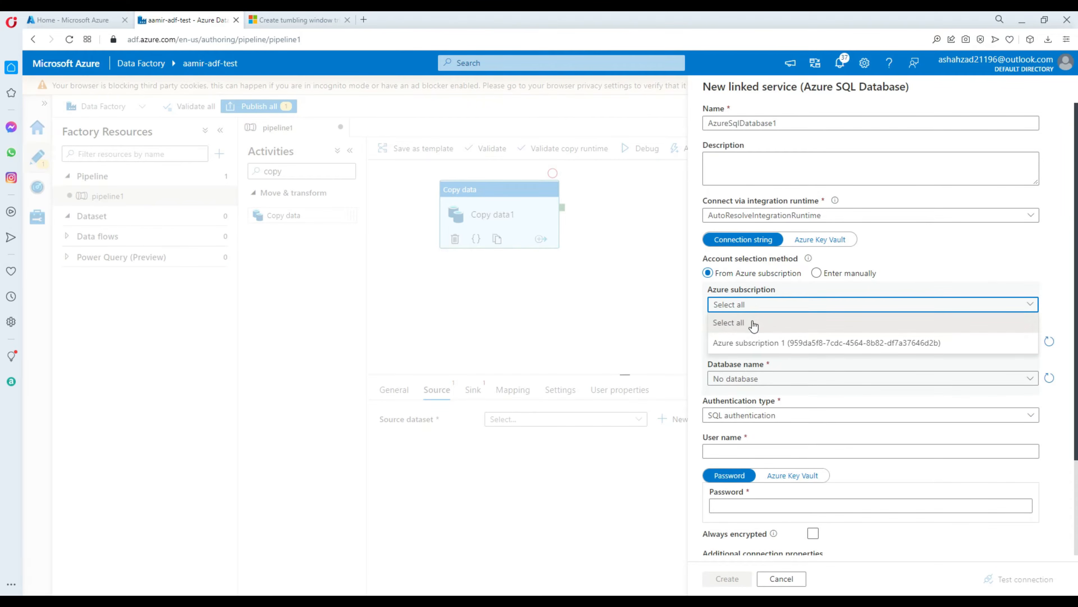
pyautogui.click(752, 343)
pyautogui.click(754, 340)
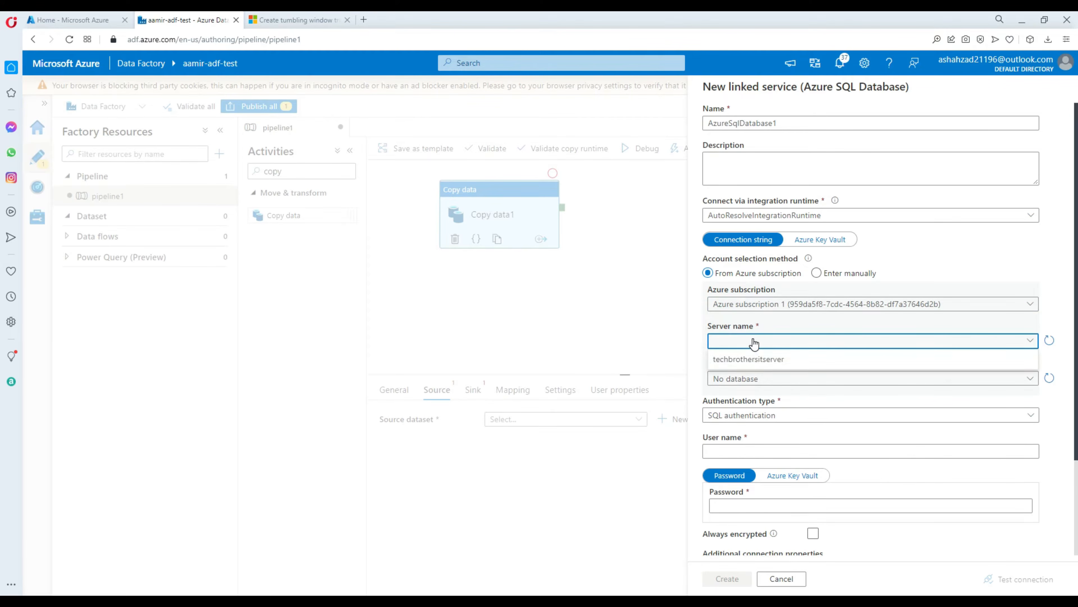
pyautogui.click(765, 360)
pyautogui.click(761, 378)
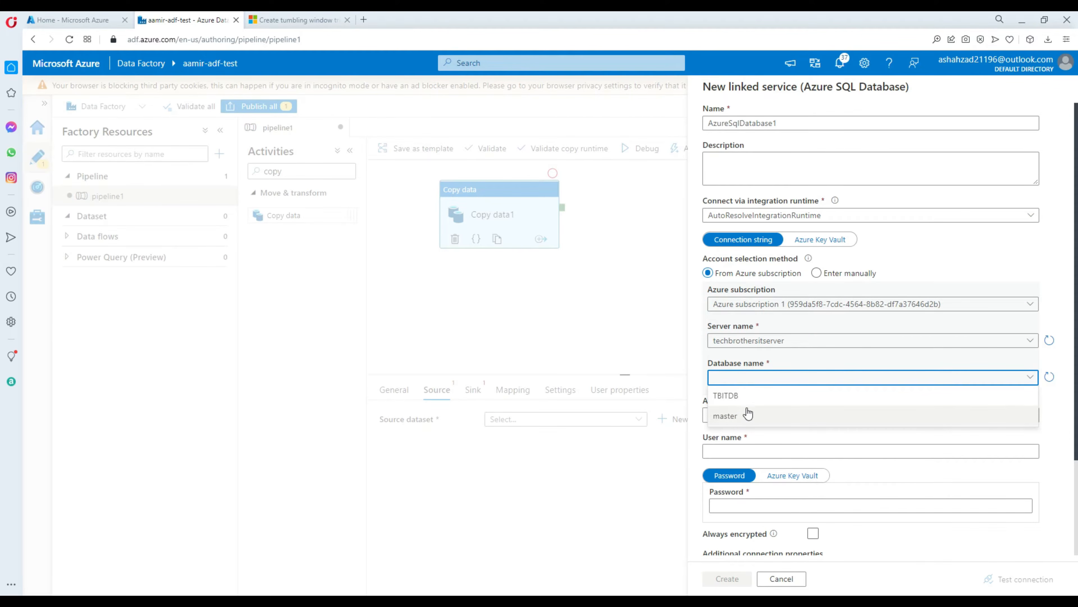
pyautogui.click(747, 396)
# Enter the SQL user name and account password, test the connection and create the linked service.
pyautogui.click(782, 450)
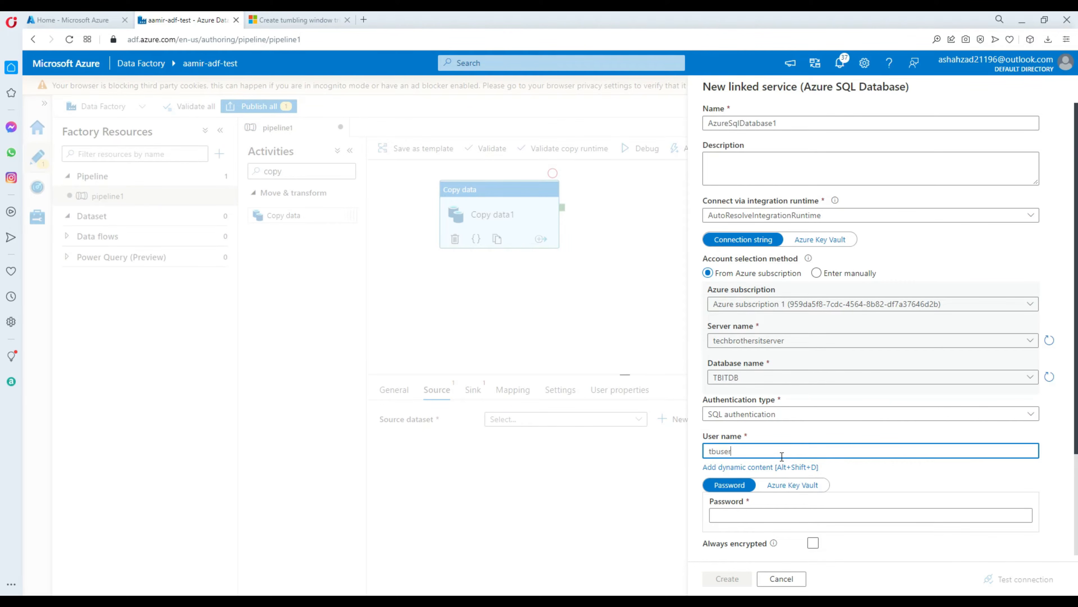
pyautogui.click(755, 515)
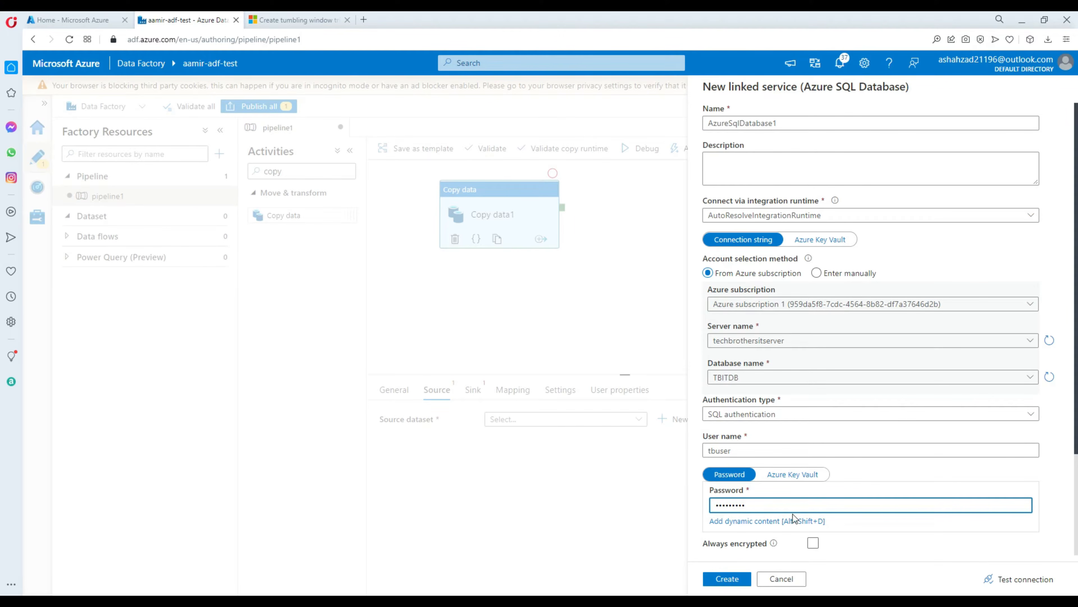
pyautogui.click(996, 578)
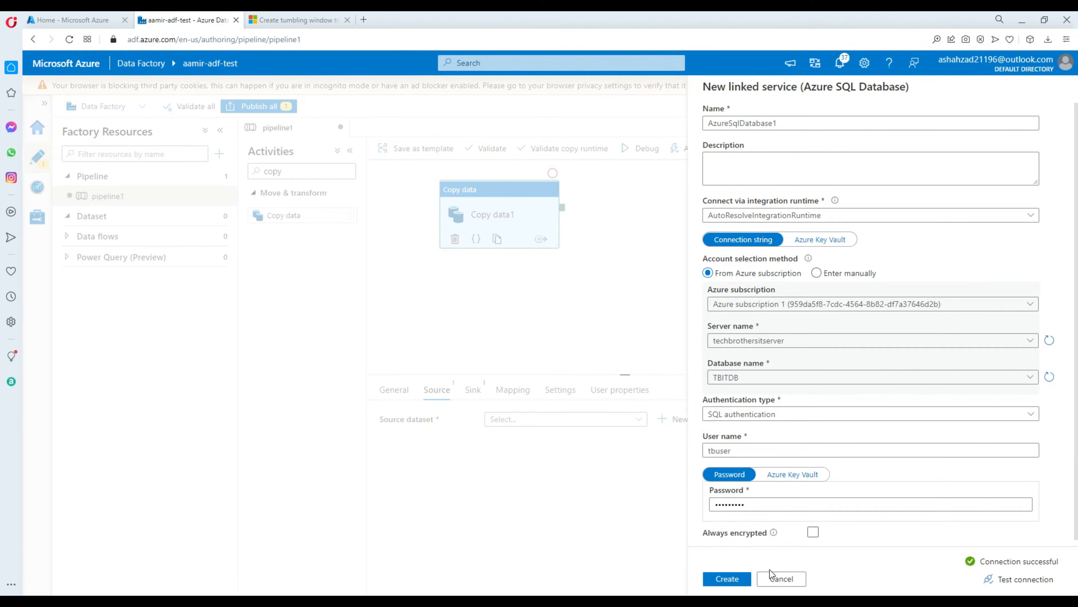
pyautogui.click(728, 579)
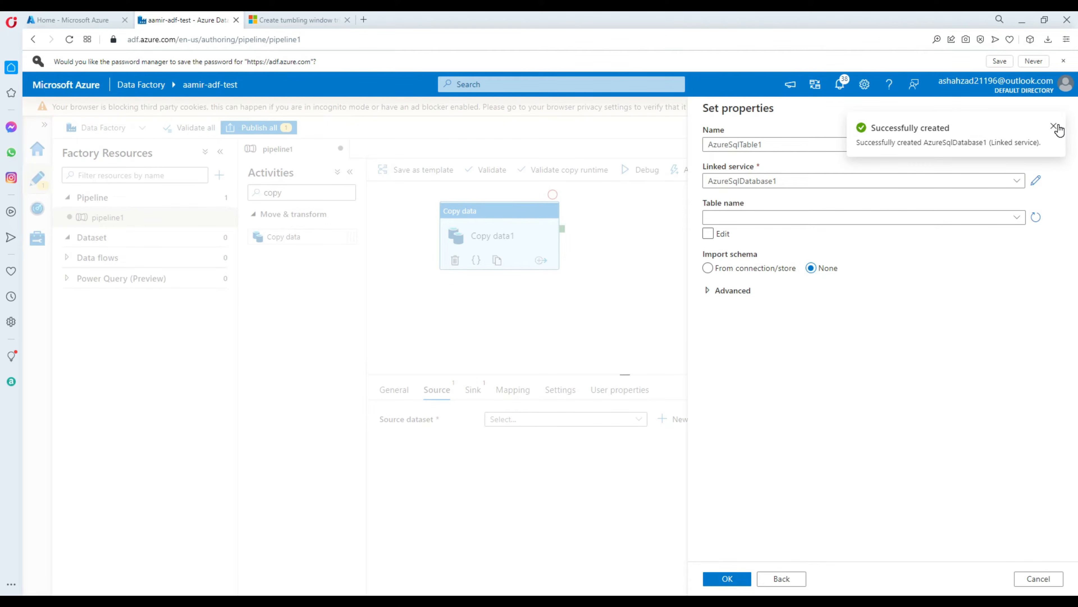
pyautogui.click(1055, 126)
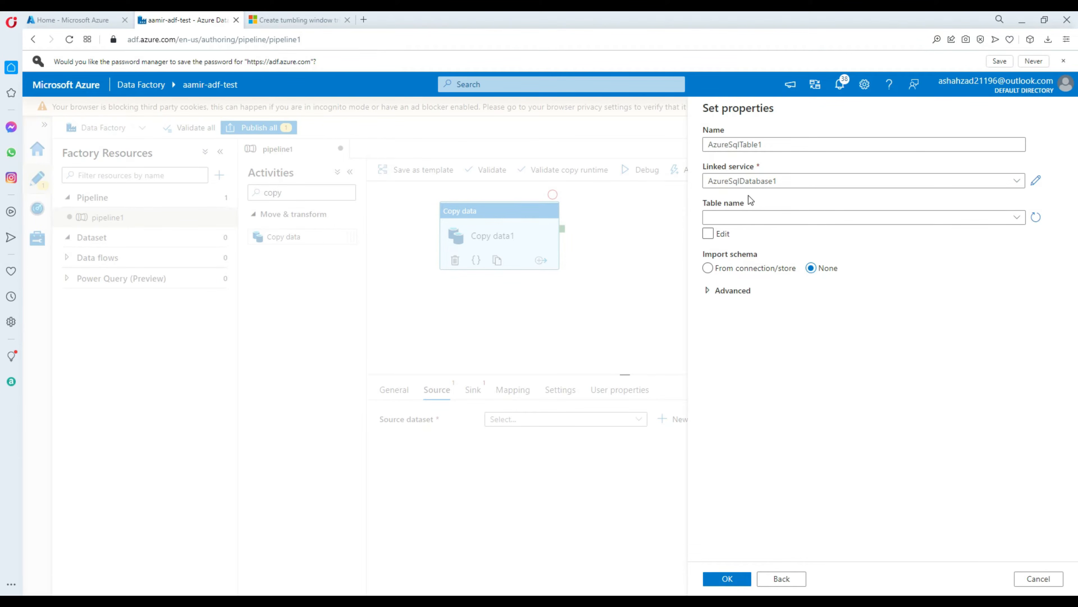
# Enable manual table-name editing, create the source dataset without a table, and set the copy source to use a stored procedure.
pyautogui.click(717, 233)
pyautogui.click(727, 578)
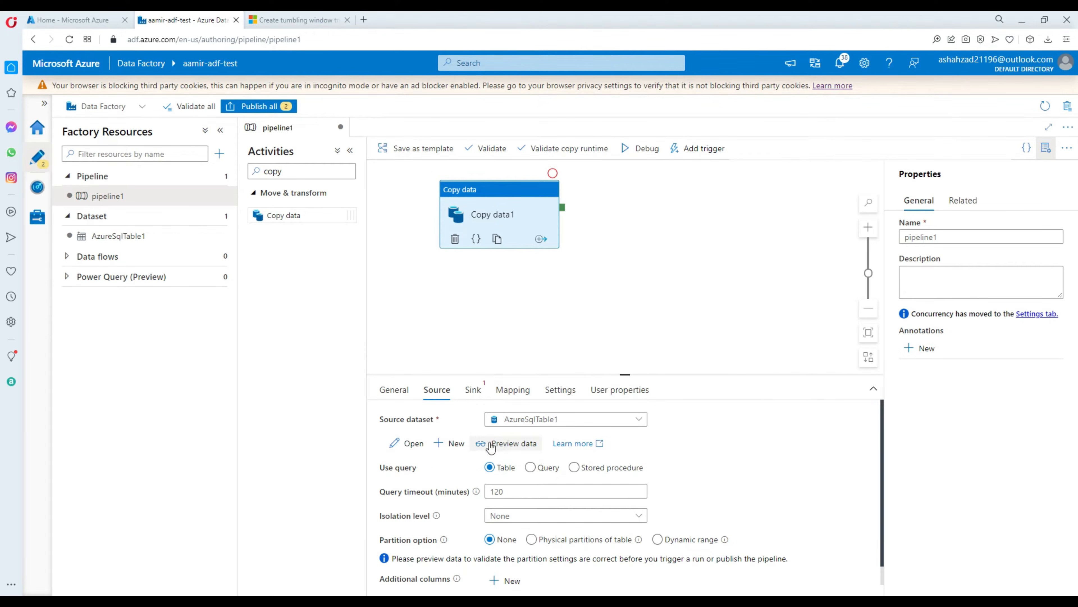
pyautogui.click(574, 468)
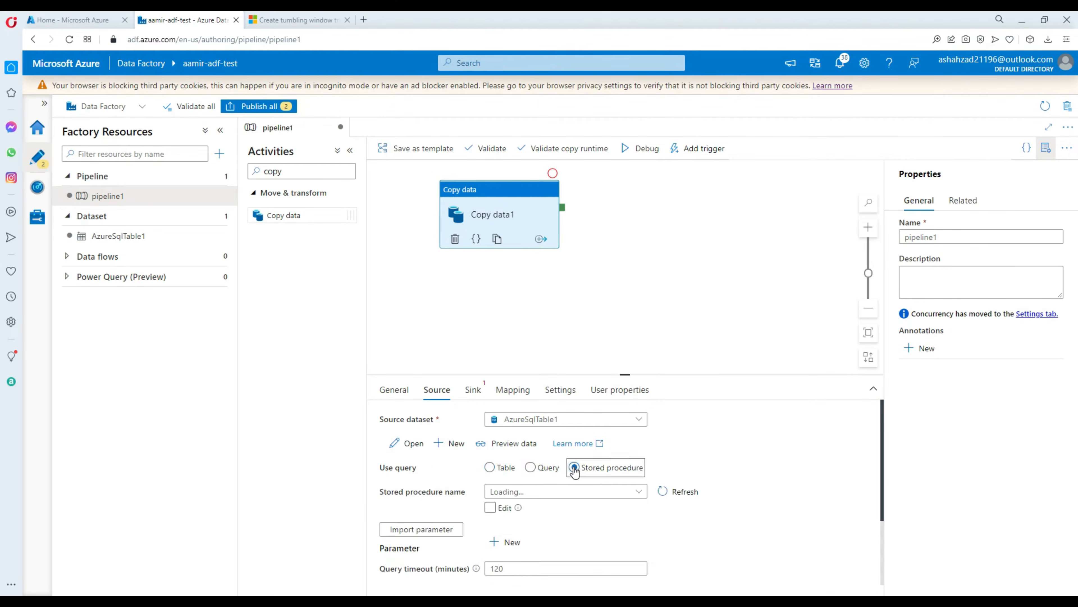
# Refresh the copy source's list of stored procedures and check it for the customer load procedure.
pyautogui.moveTo(633, 374); pyautogui.dragTo(647, 322)
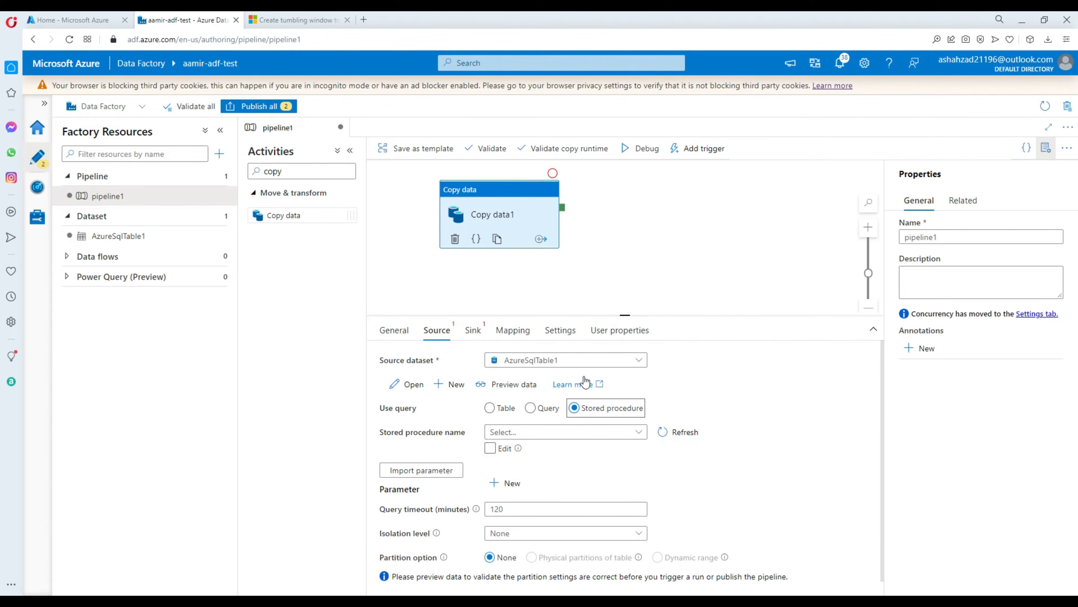
pyautogui.click(510, 432)
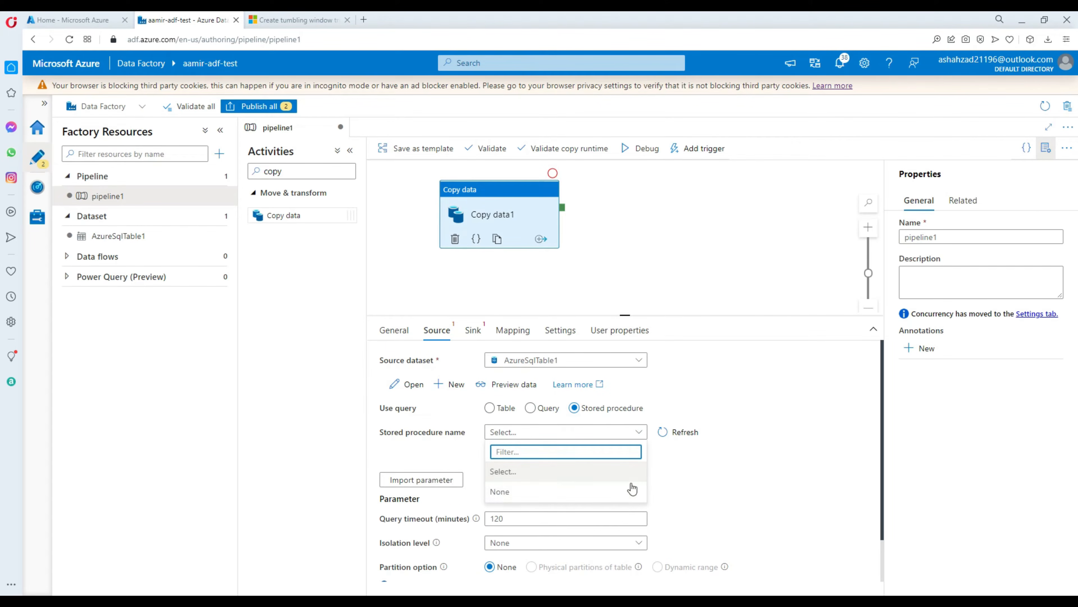
pyautogui.click(604, 471)
pyautogui.click(679, 433)
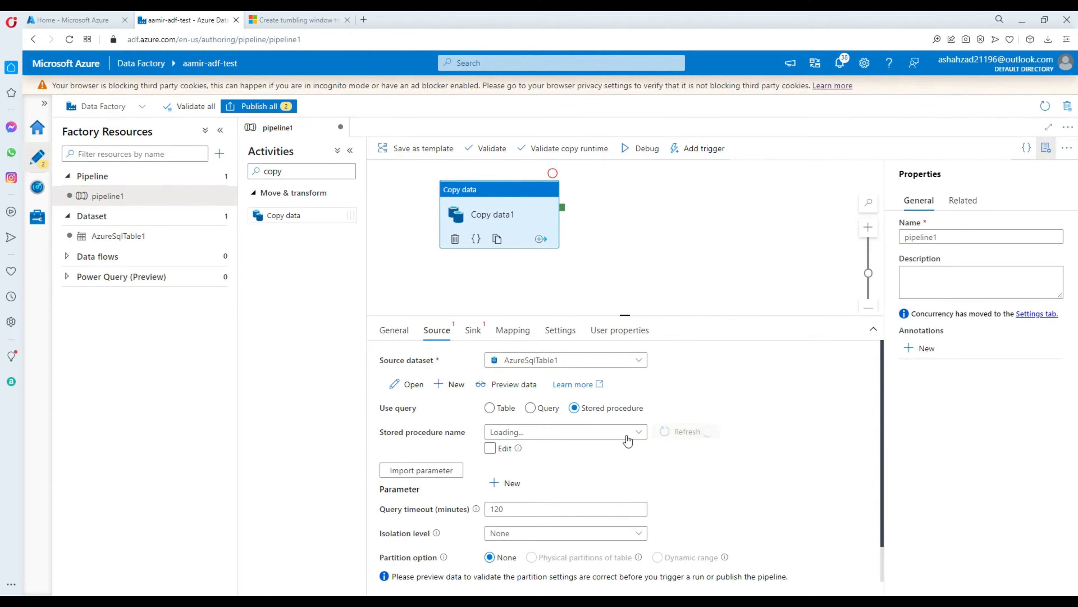
pyautogui.click(550, 434)
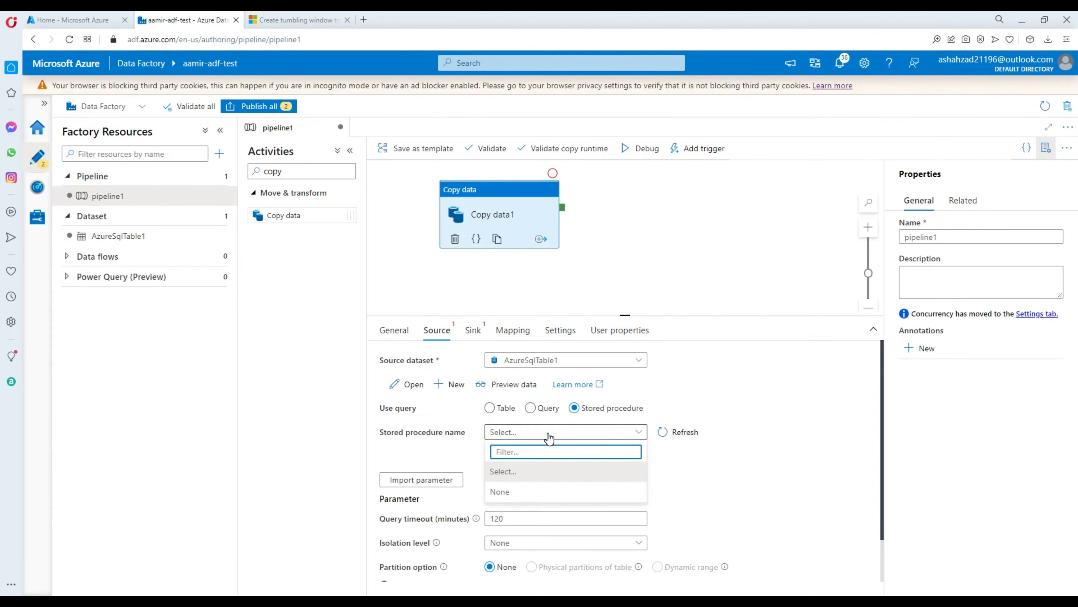
pyautogui.click(462, 449)
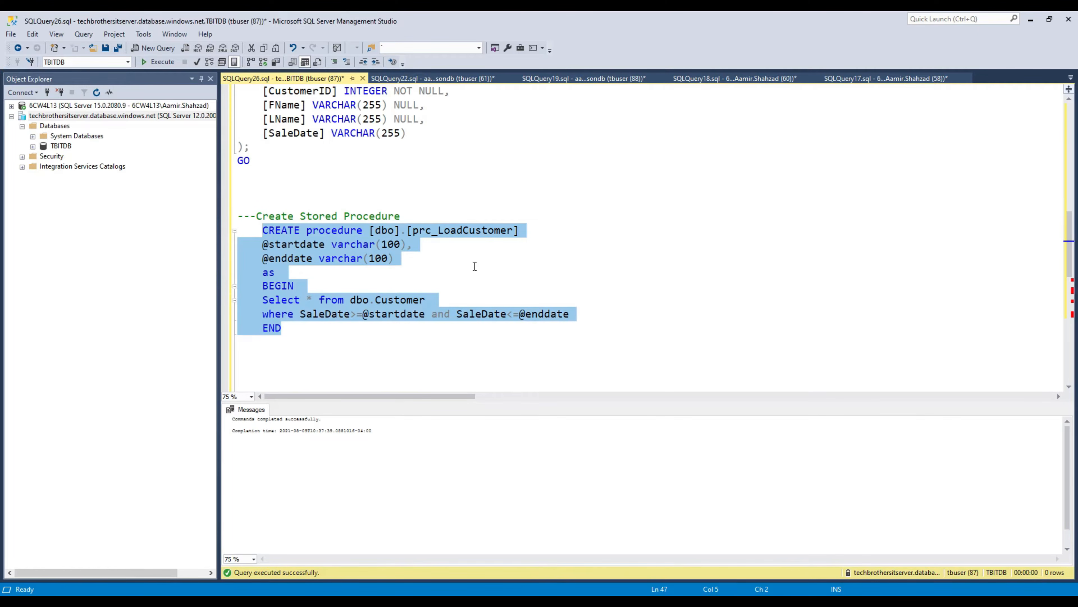
# Switch to SQL Server Management Studio and execute the selected script that creates procedure [dbo].[prc_LoadCustomer] in TBITDB.
pyautogui.click(163, 64)
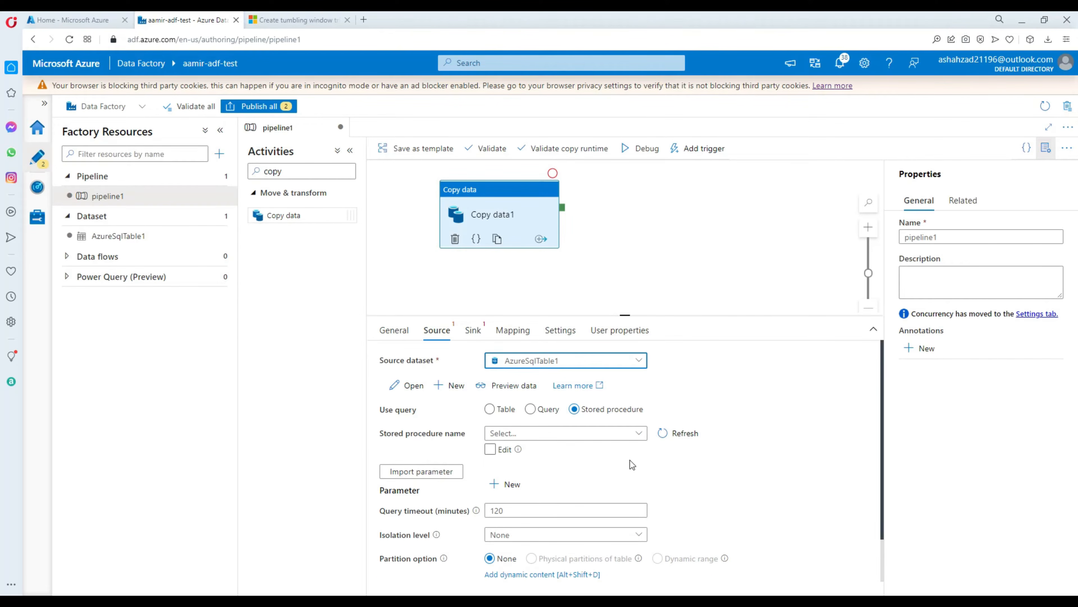
# Back in Data Factory, select [dbo].[prc_LoadCustomer] from the refreshed stored procedure list and import its parameters.
pyautogui.click(679, 431)
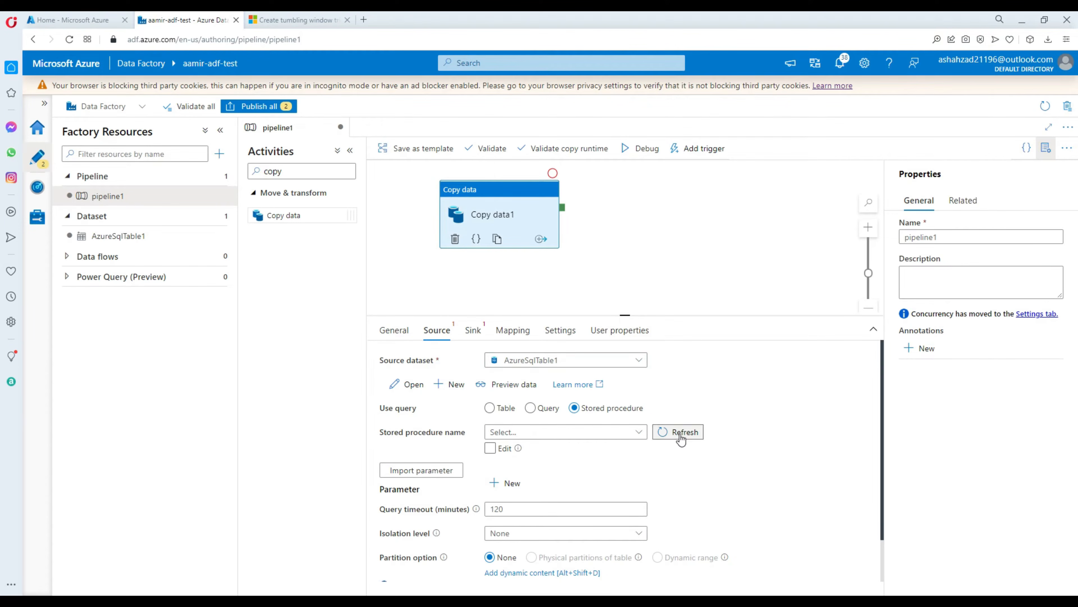
pyautogui.click(539, 434)
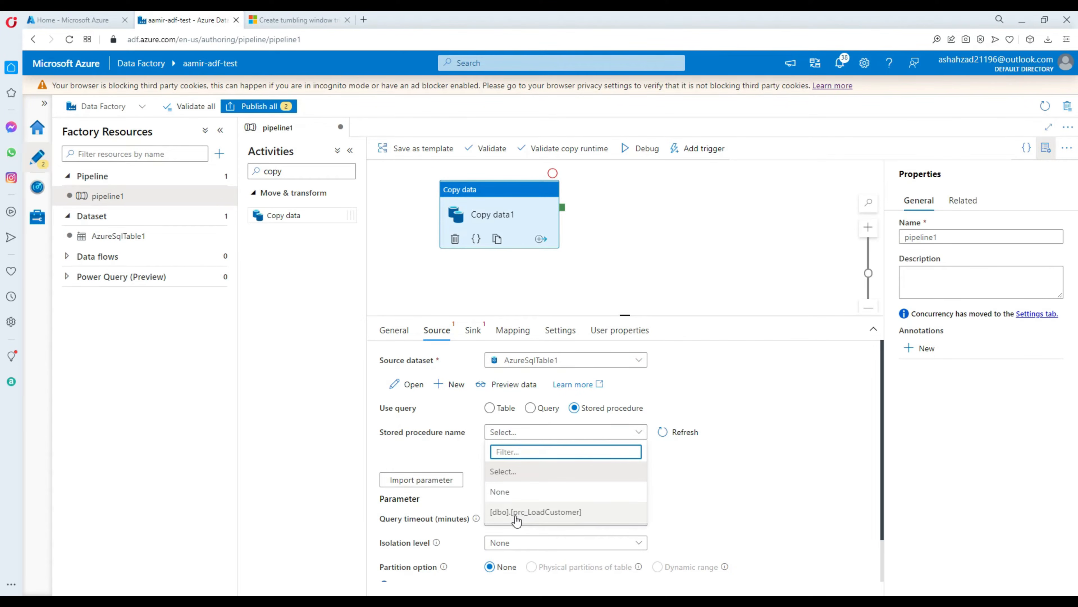
pyautogui.click(562, 518)
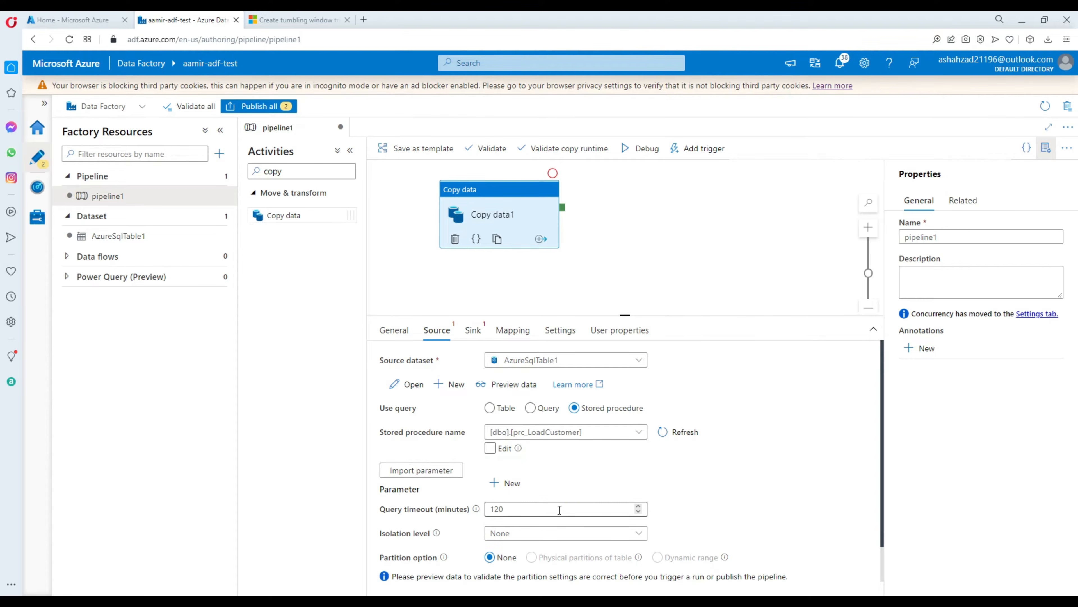
pyautogui.scroll(-1, 596, 482)
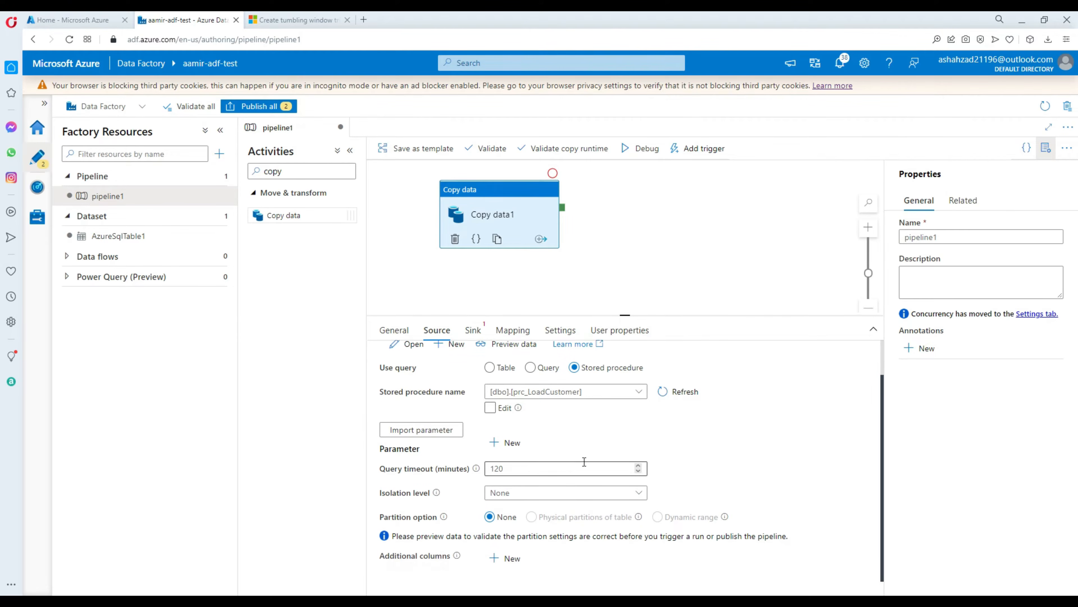
pyautogui.click(406, 433)
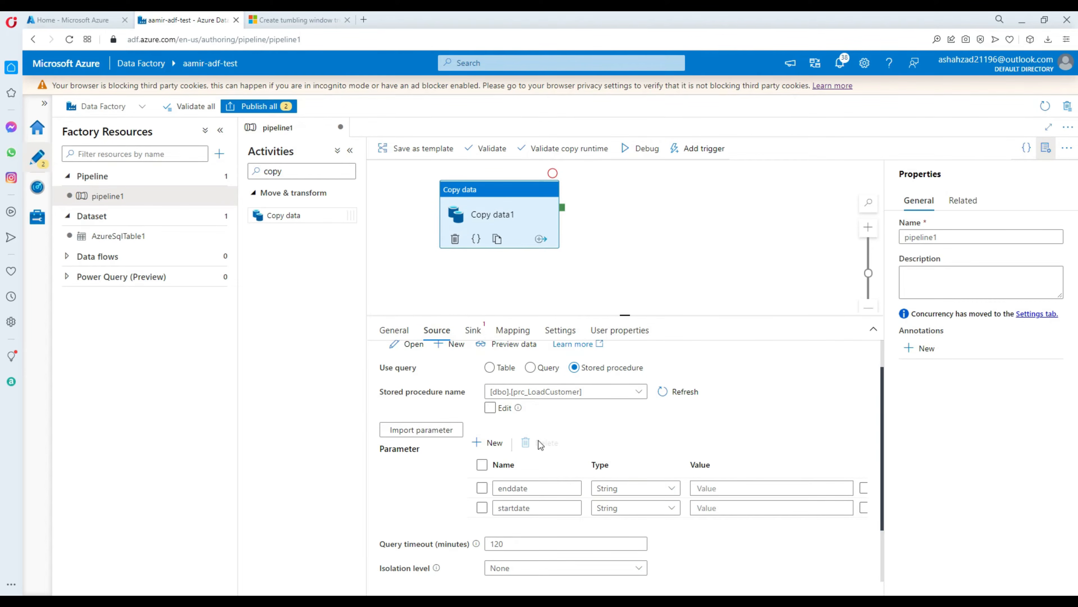
# Start a new sink dataset for the copy activity using the Azure SQL Database data store.
pyautogui.click(471, 332)
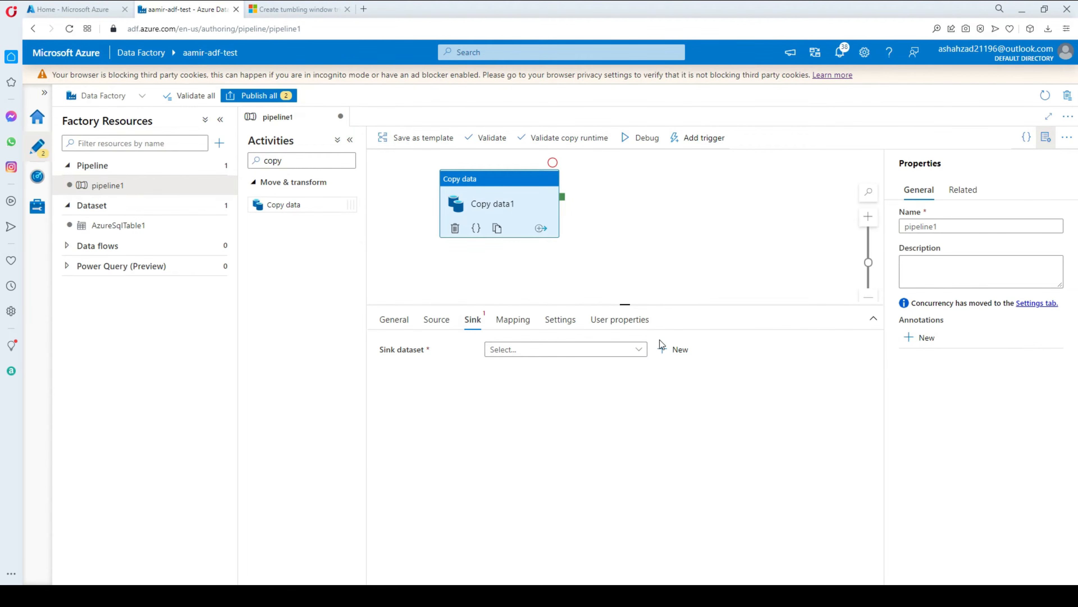
pyautogui.click(669, 351)
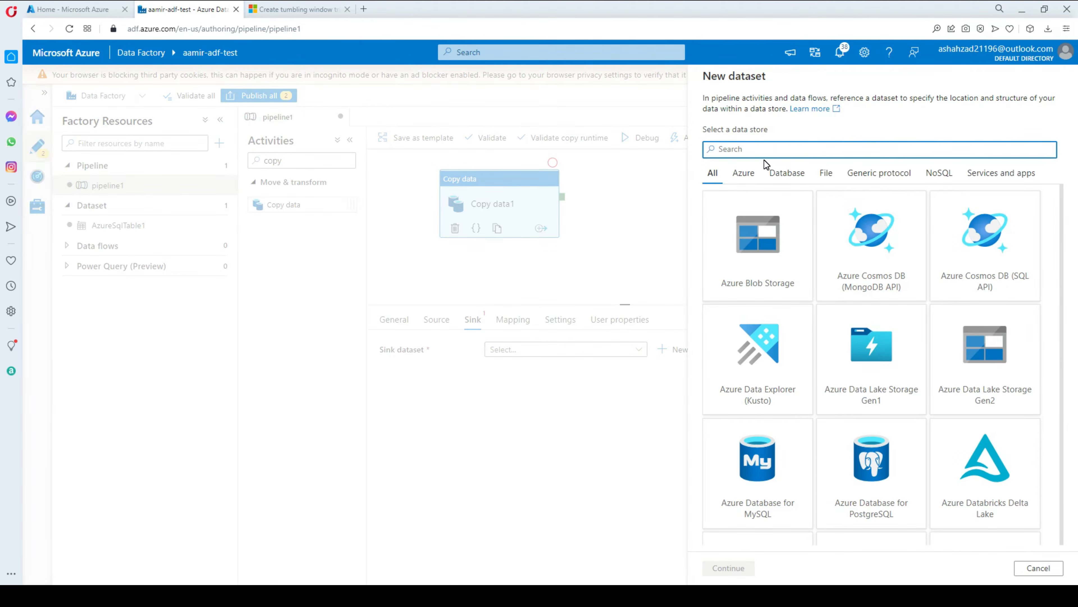
pyautogui.write('sql')
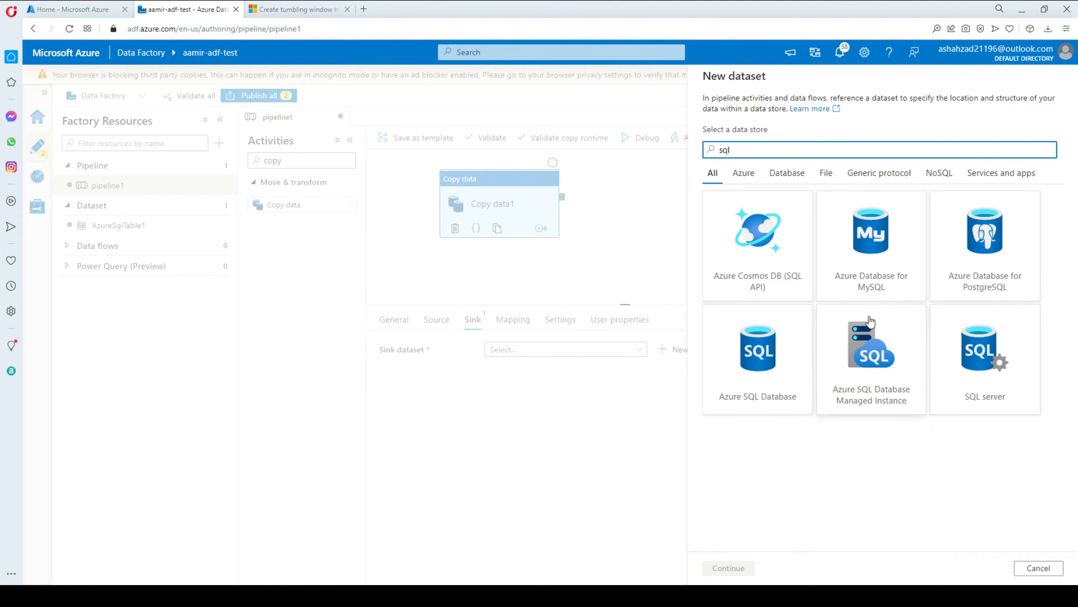
pyautogui.click(763, 392)
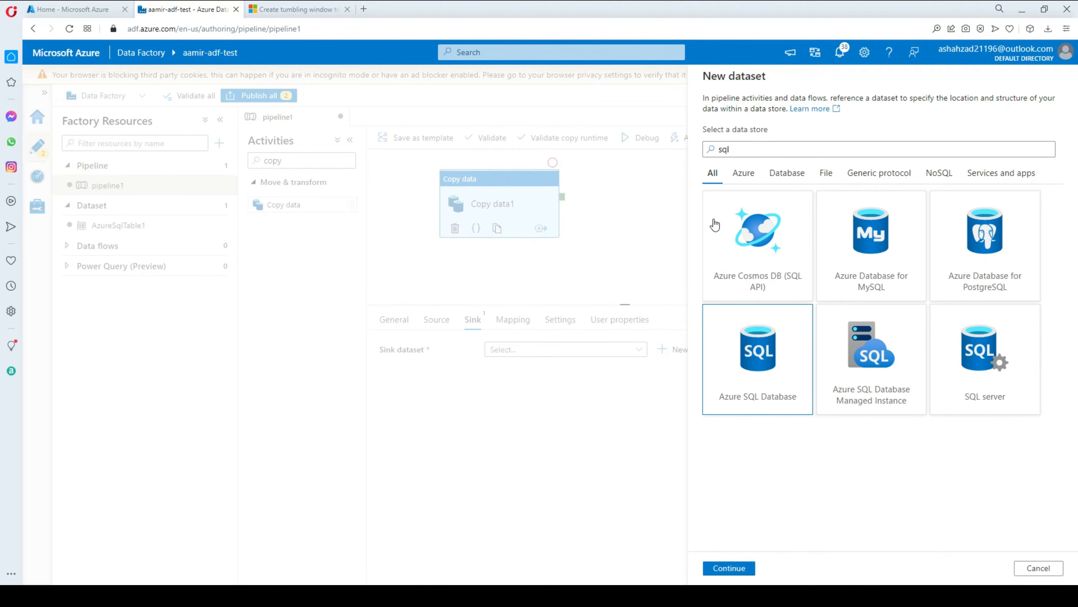
pyautogui.click(719, 568)
# Create the sink dataset with linked service AzureSqlDatabase1, table dbo.Customer_Dest and schema import set to None.
pyautogui.click(754, 149)
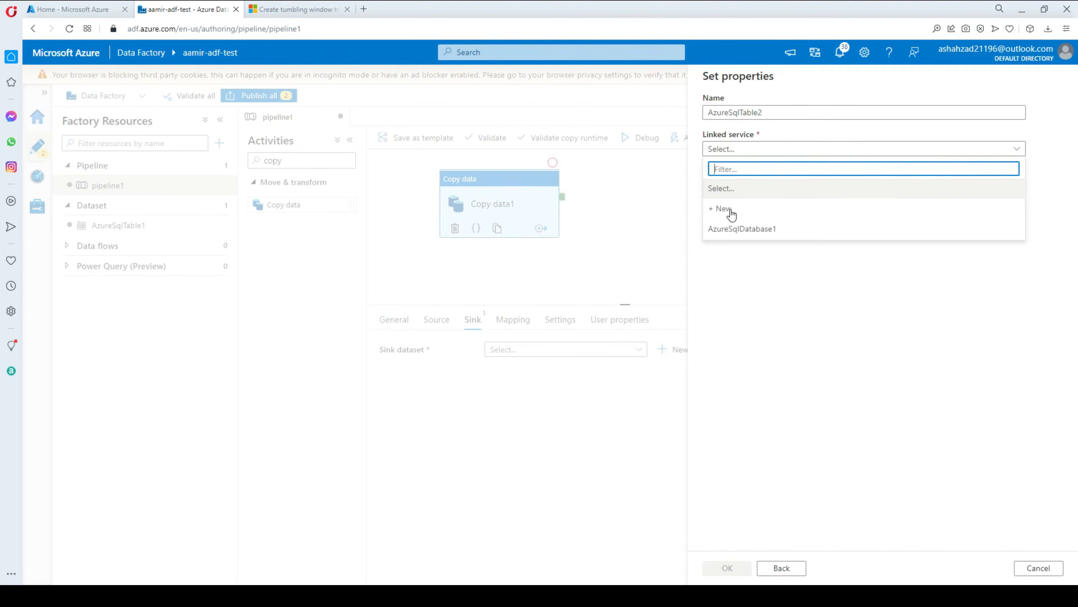
pyautogui.click(740, 231)
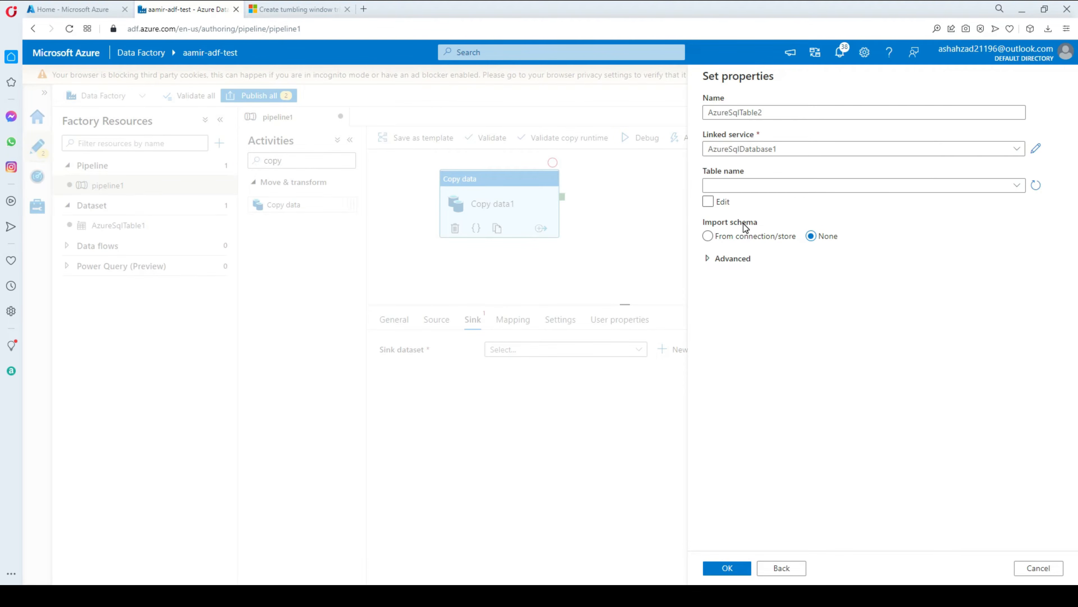
pyautogui.click(727, 186)
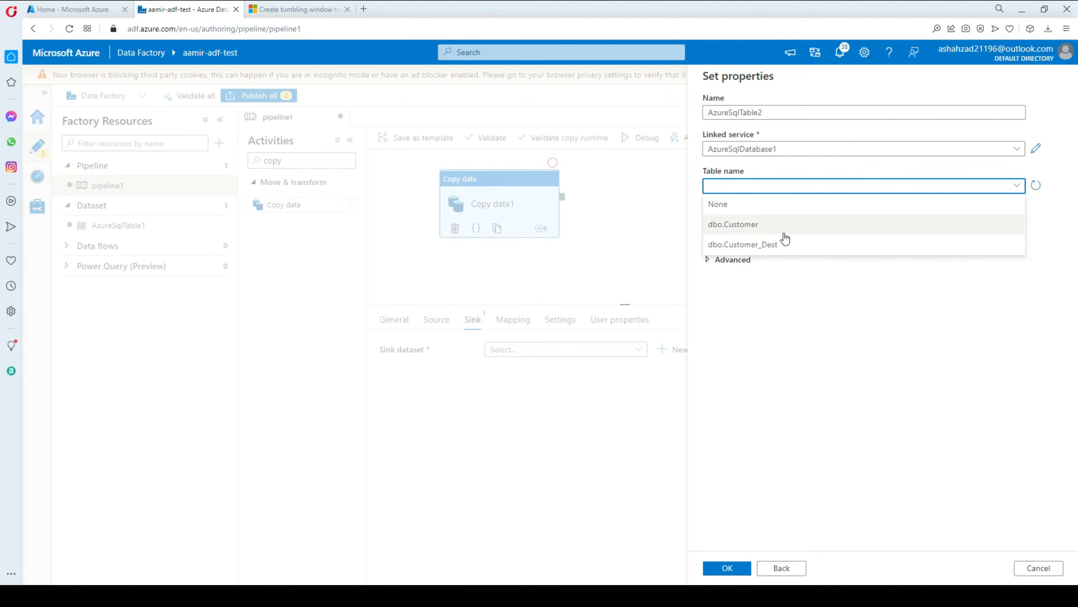
pyautogui.click(746, 246)
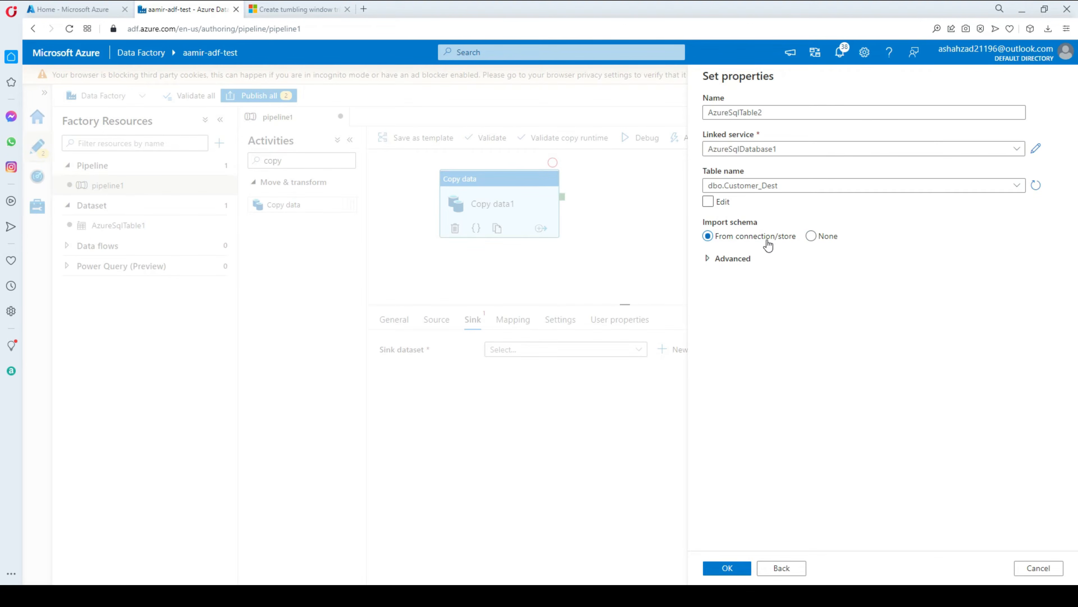
pyautogui.click(811, 235)
pyautogui.click(727, 568)
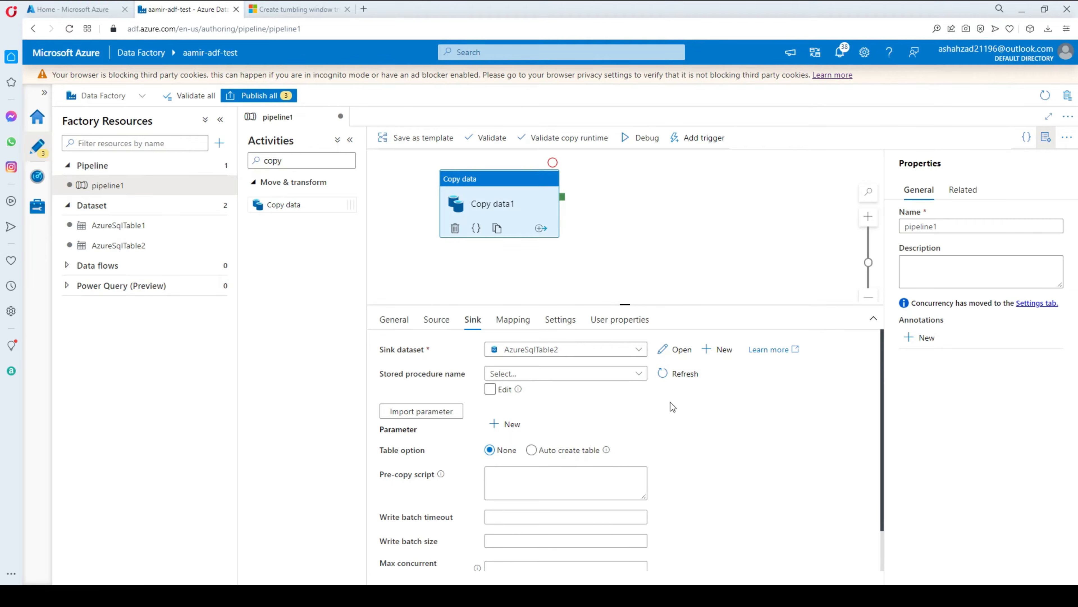
pyautogui.click(527, 323)
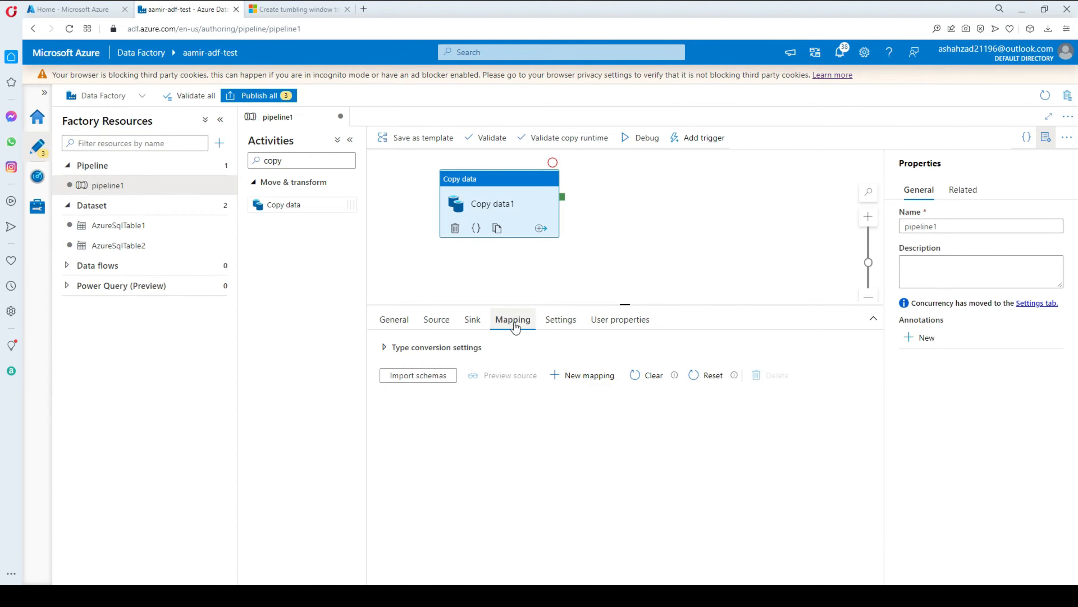
pyautogui.click(473, 325)
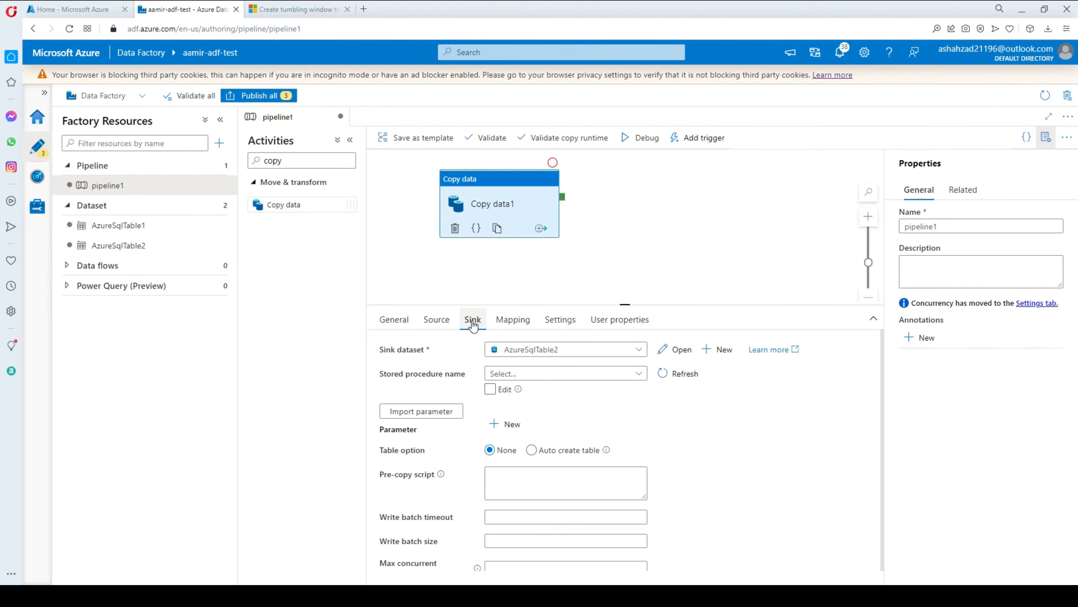
pyautogui.click(437, 320)
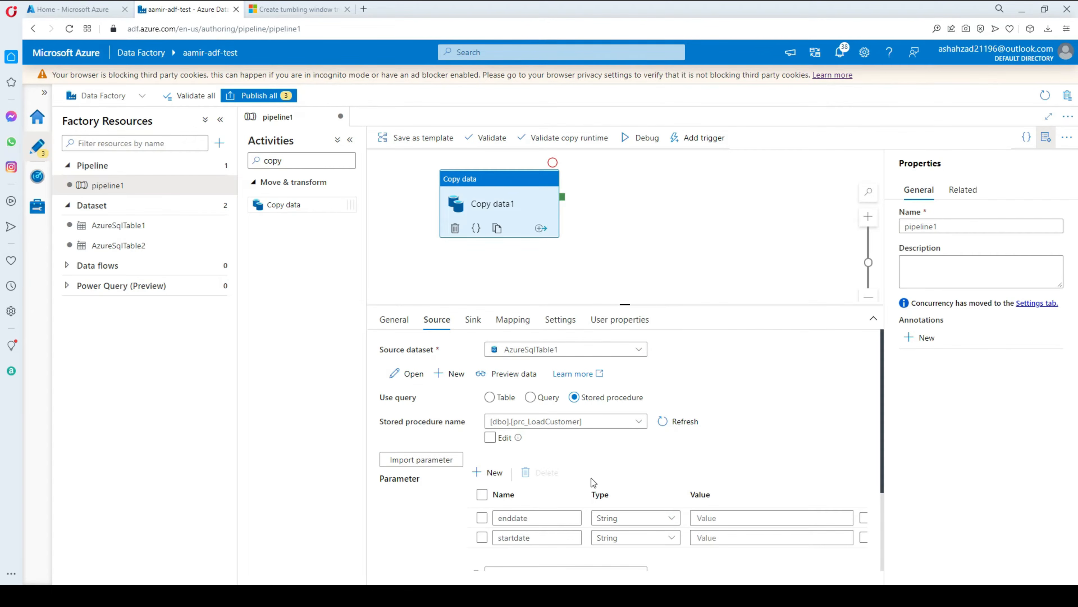
pyautogui.scroll(-3, 593, 483)
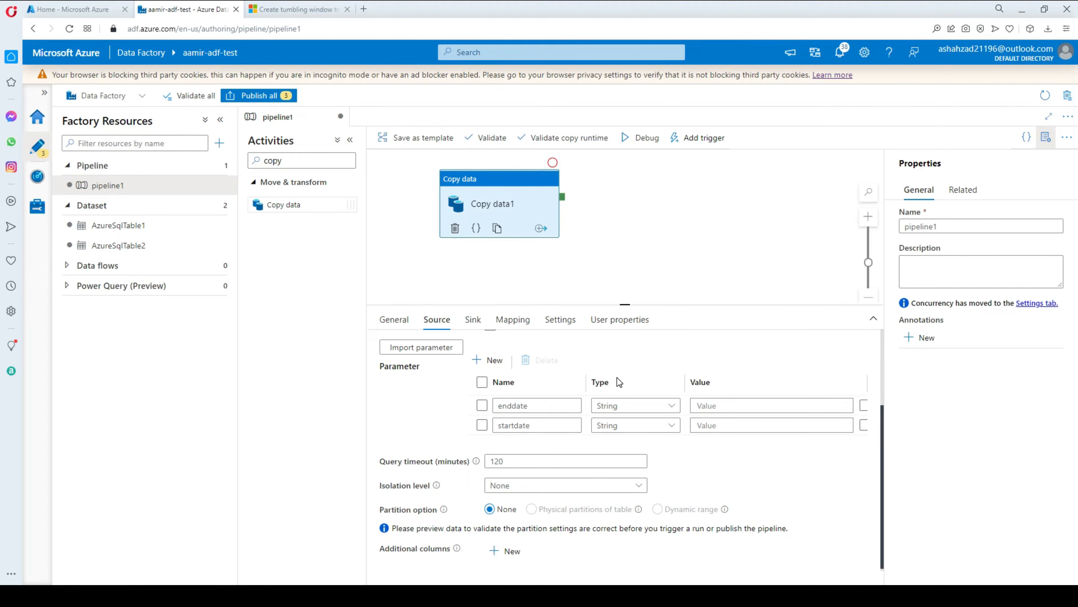
# Add two String parameters named pstartdate and penddate to the pipeline.
pyautogui.click(659, 208)
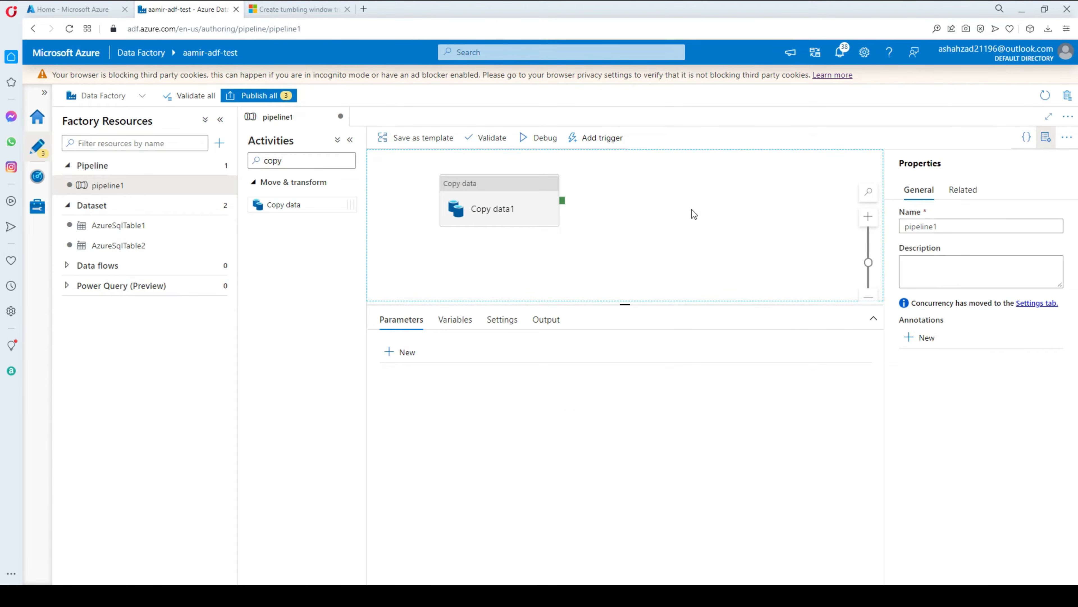
pyautogui.click(397, 352)
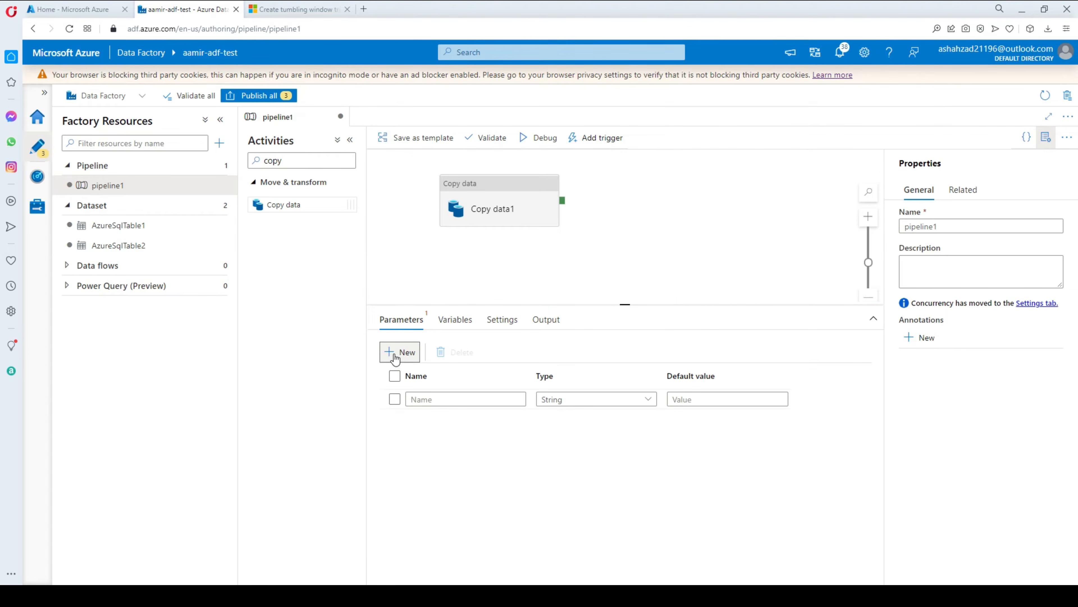
pyautogui.click(421, 400)
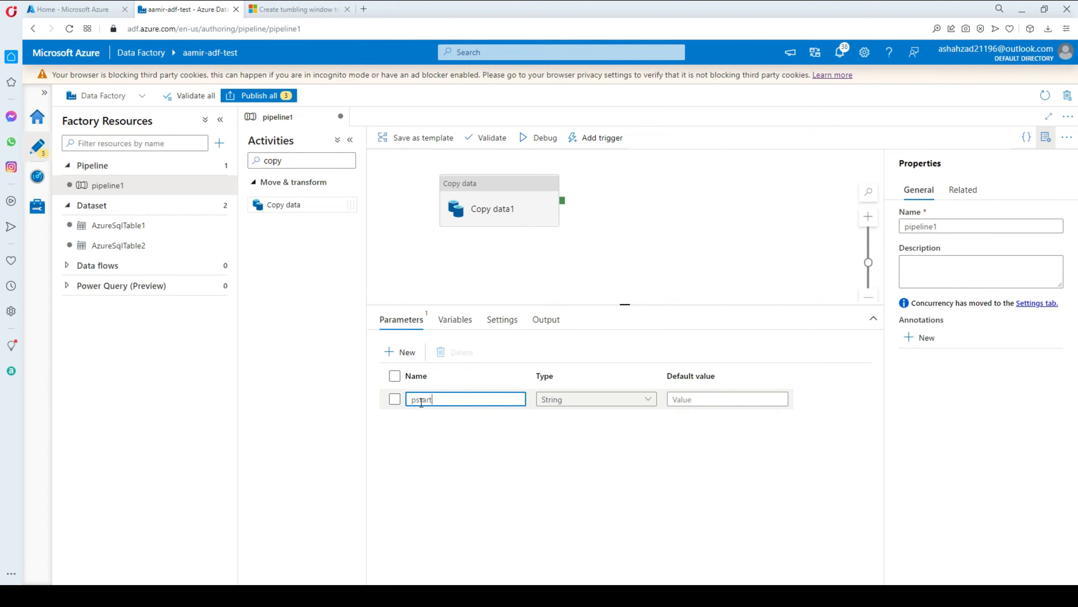
pyautogui.click(465, 436)
pyautogui.click(406, 356)
pyautogui.click(437, 419)
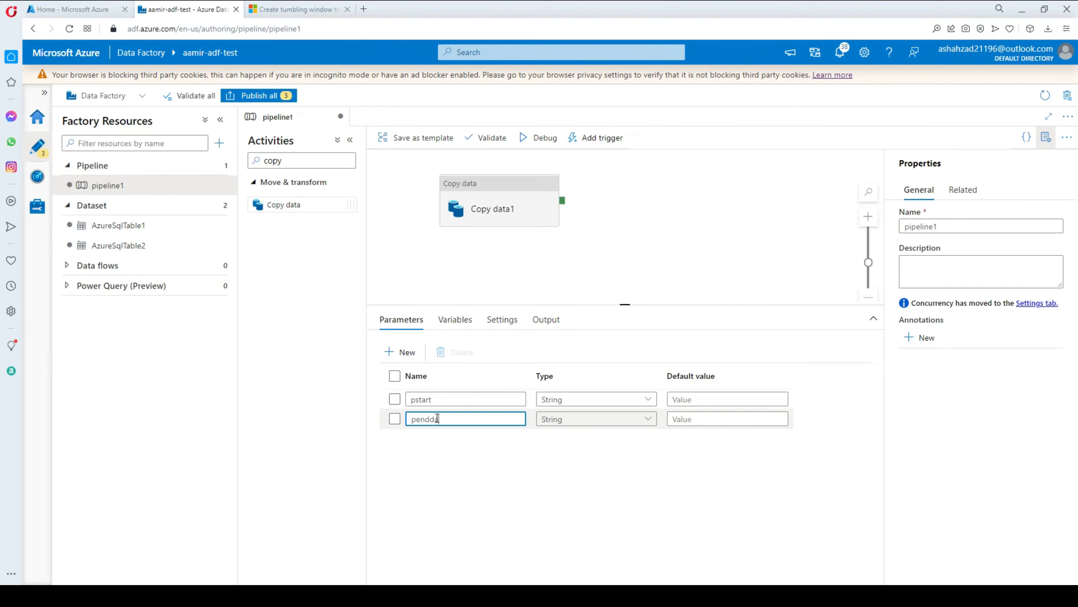
pyautogui.click(452, 400)
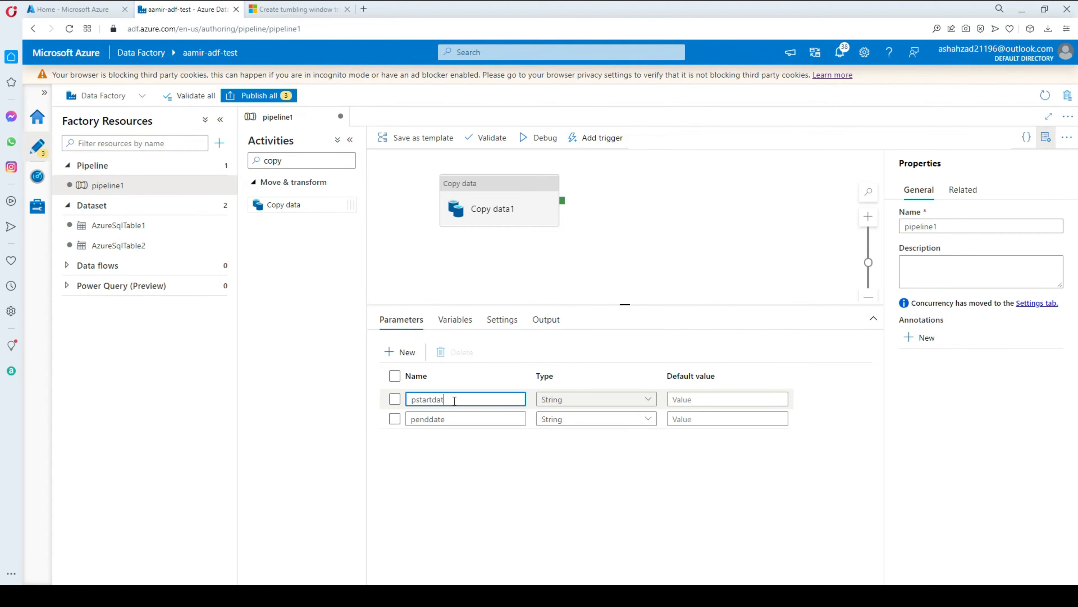
pyautogui.click(442, 418)
pyautogui.click(483, 212)
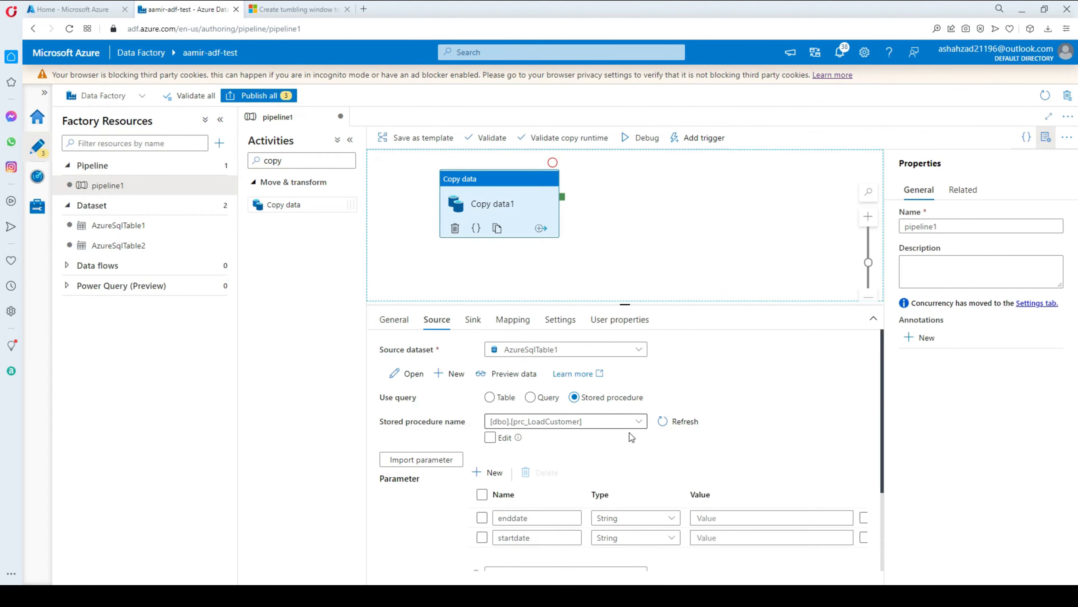
pyautogui.click(718, 517)
pyautogui.scroll(-3, 780, 462)
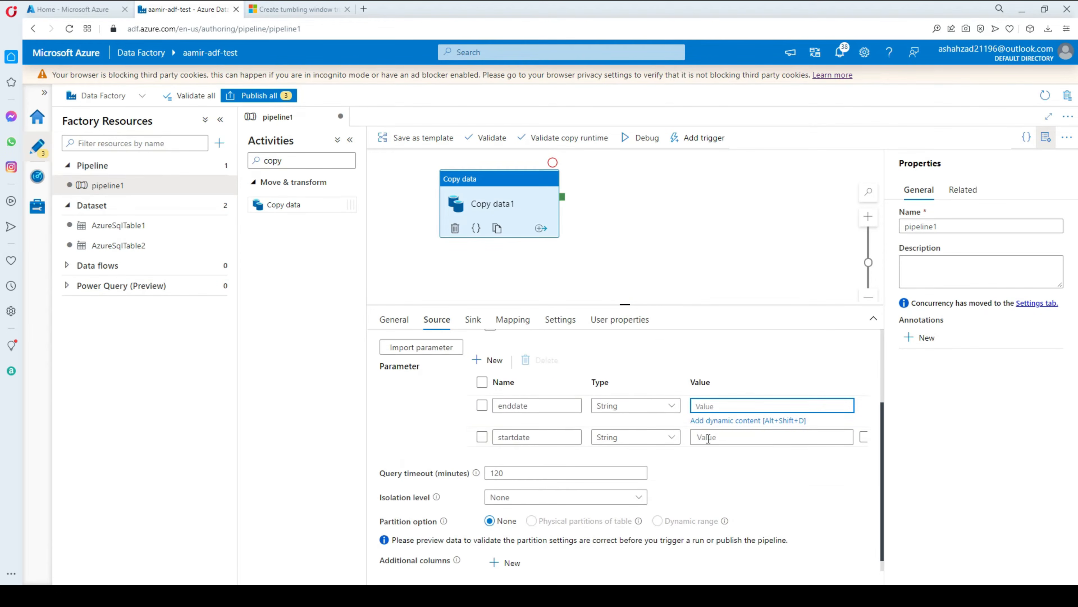
pyautogui.click(709, 421)
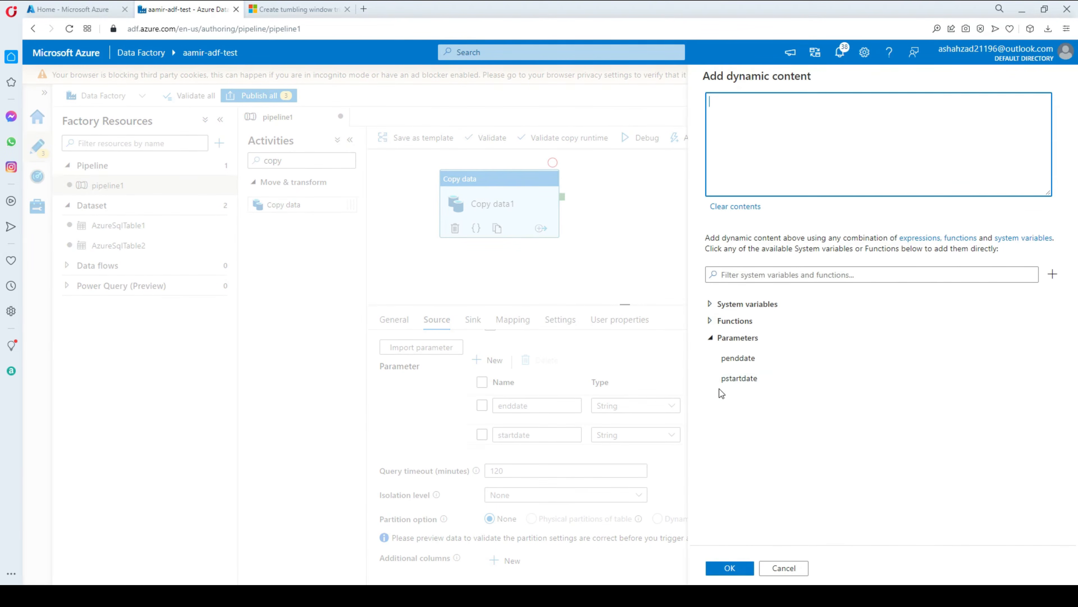
pyautogui.click(760, 363)
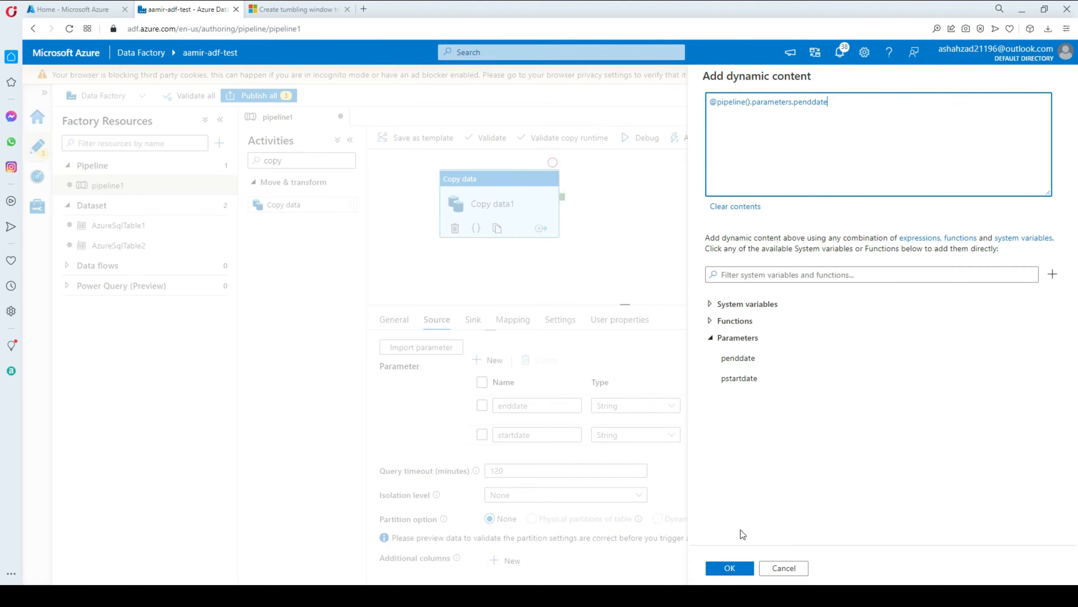
pyautogui.click(726, 573)
pyautogui.click(717, 425)
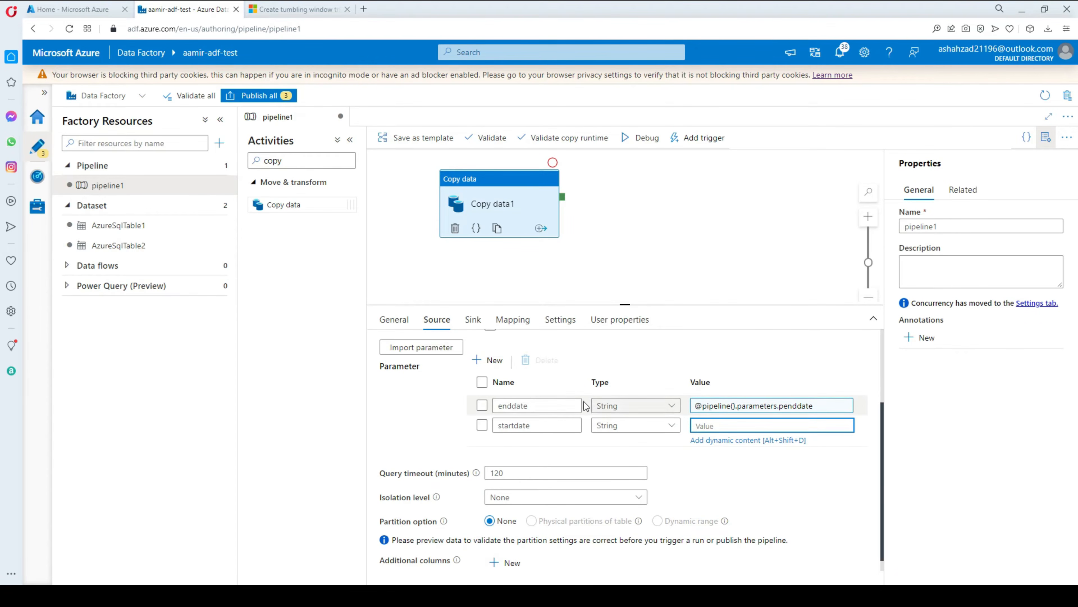
pyautogui.click(708, 441)
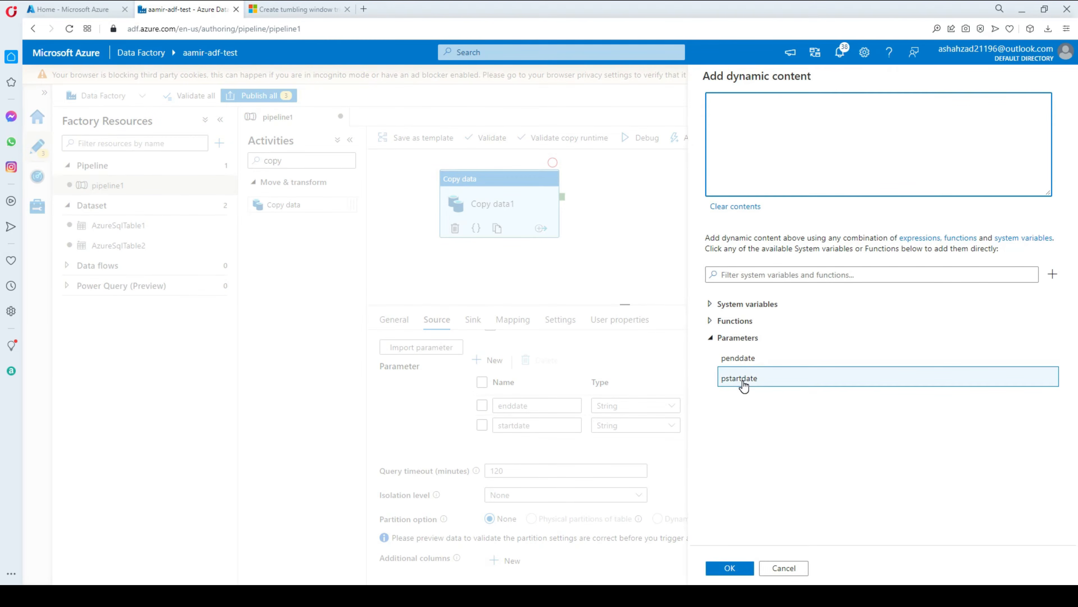
pyautogui.click(744, 378)
pyautogui.click(727, 568)
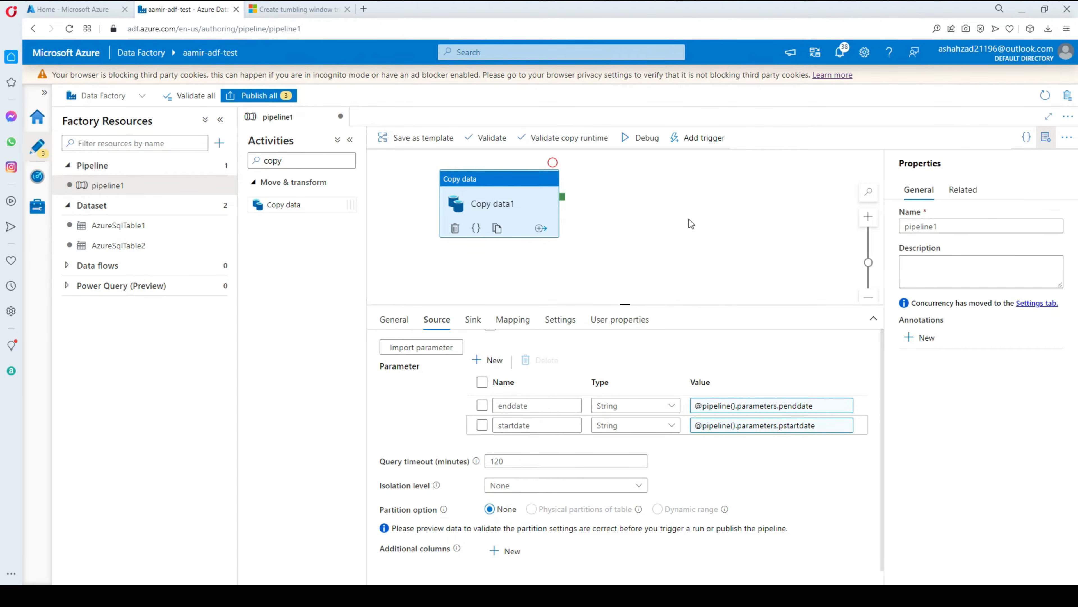
# Start a new trigger for pipeline1 with its type set to Tumbling window.
pyautogui.click(706, 209)
pyautogui.click(605, 144)
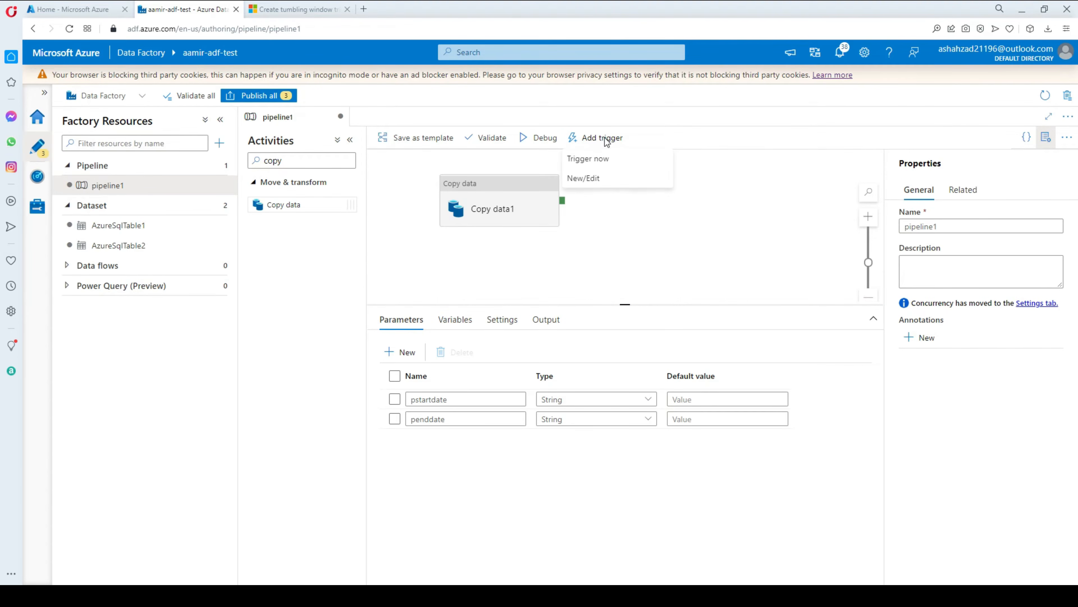
pyautogui.click(583, 178)
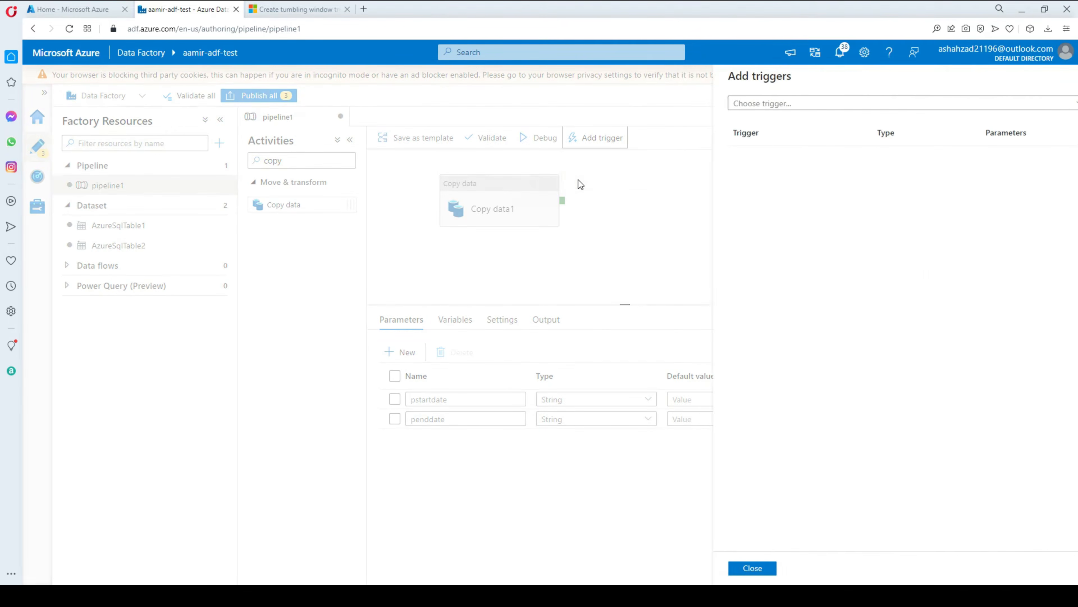
pyautogui.click(761, 106)
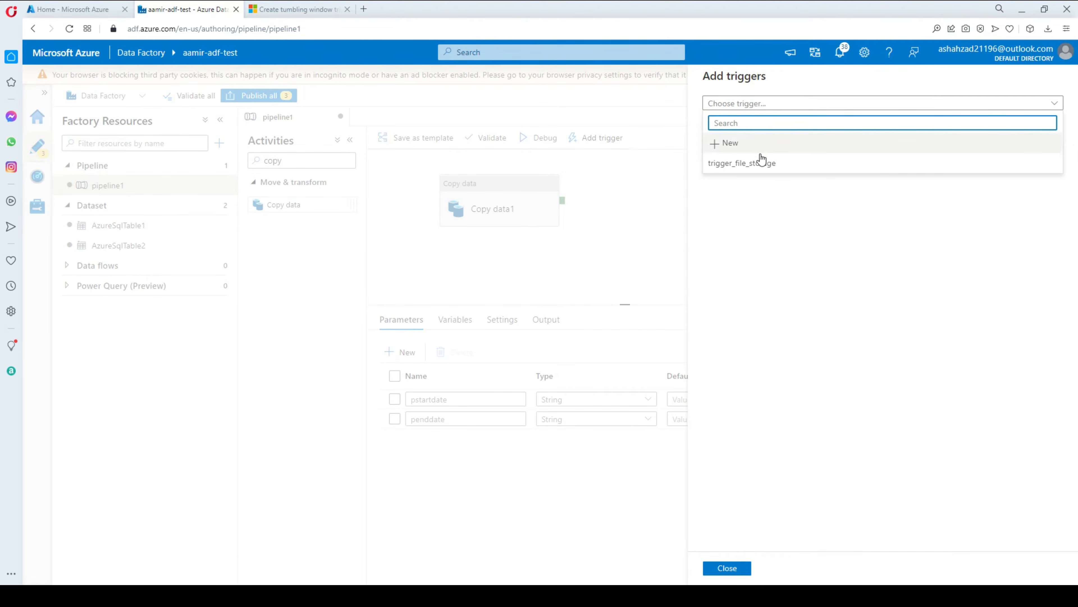
pyautogui.click(721, 144)
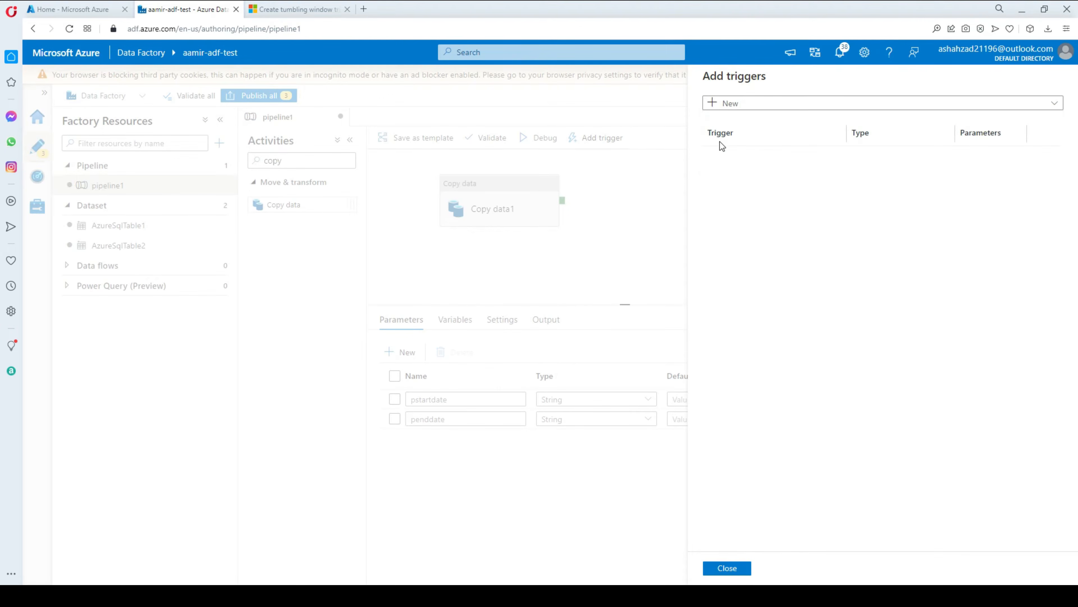
pyautogui.click(742, 206)
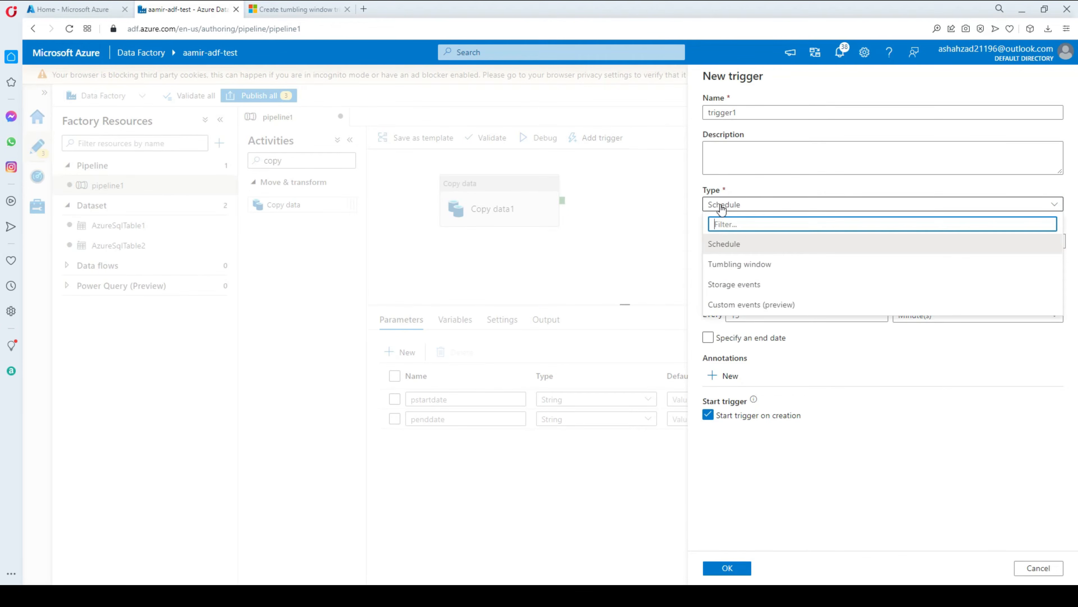
pyautogui.click(741, 263)
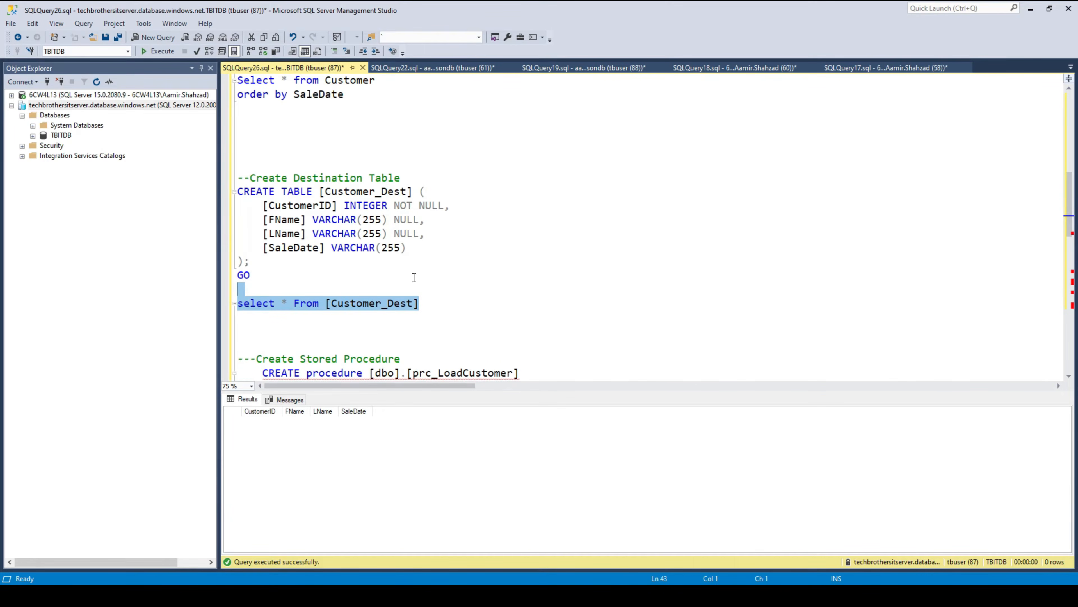
# In SQL Server Management Studio, query the Customer table ordered by SaleDate and check the earliest and latest sale dates.
pyautogui.click(418, 265)
pyautogui.moveTo(351, 228); pyautogui.dragTo(237, 205)
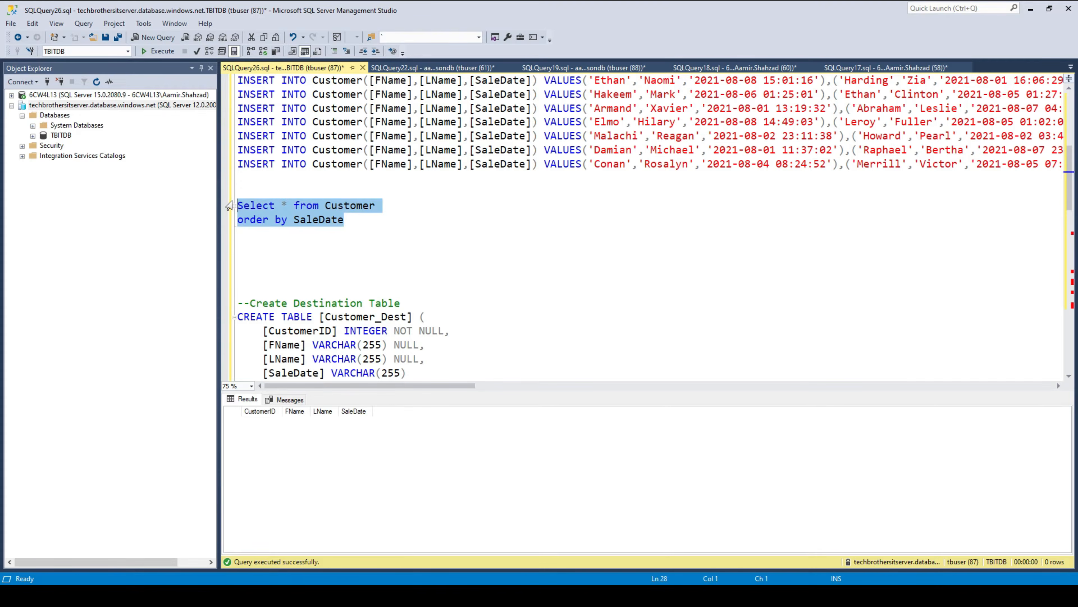
pyautogui.click(164, 55)
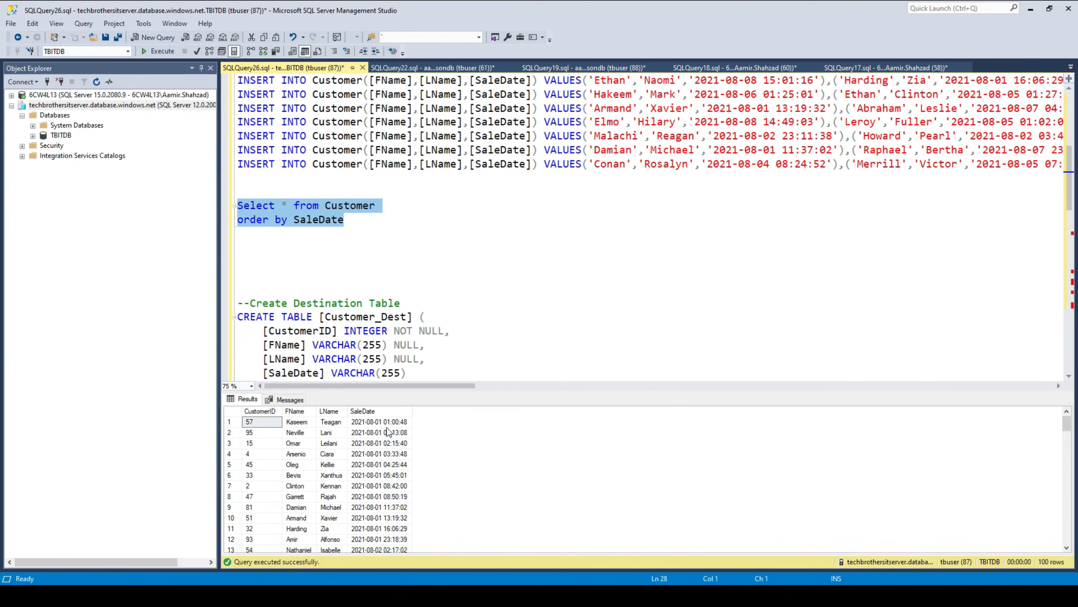
pyautogui.click(374, 427)
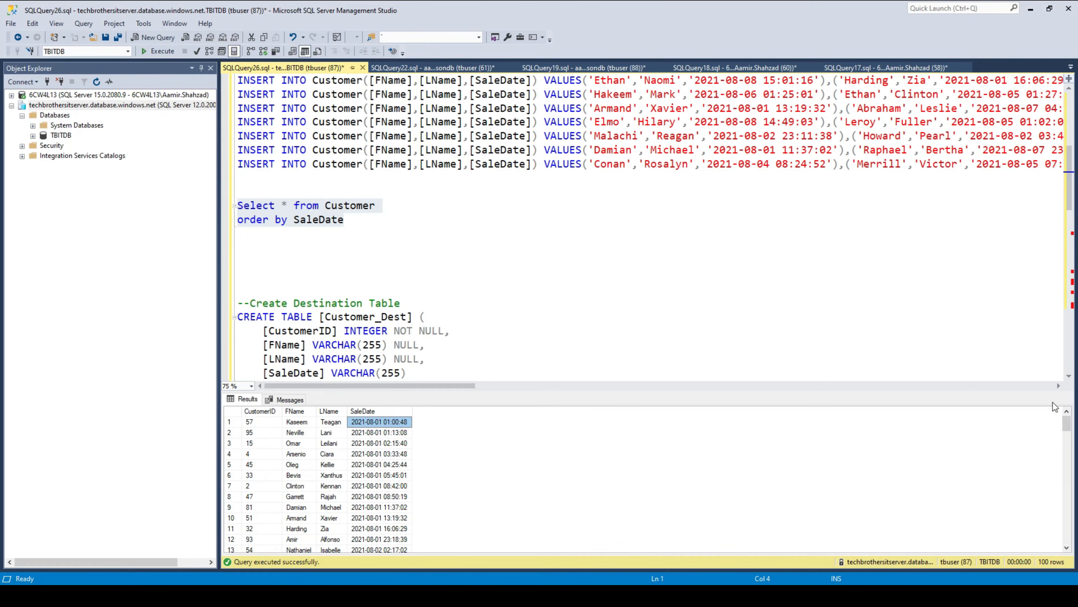
pyautogui.moveTo(1066, 424); pyautogui.dragTo(1068, 548)
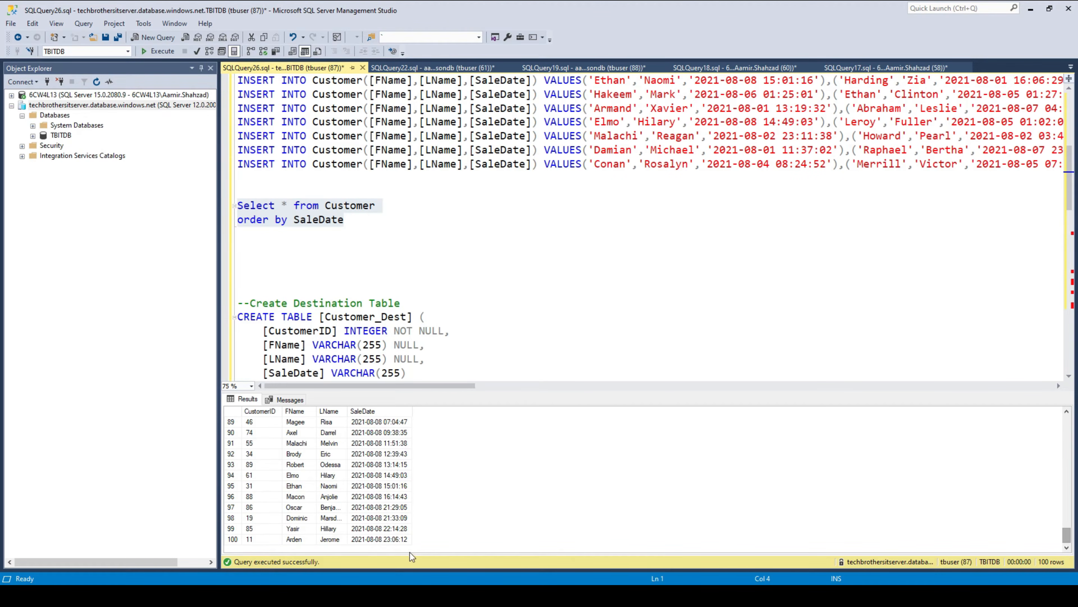
pyautogui.click(402, 539)
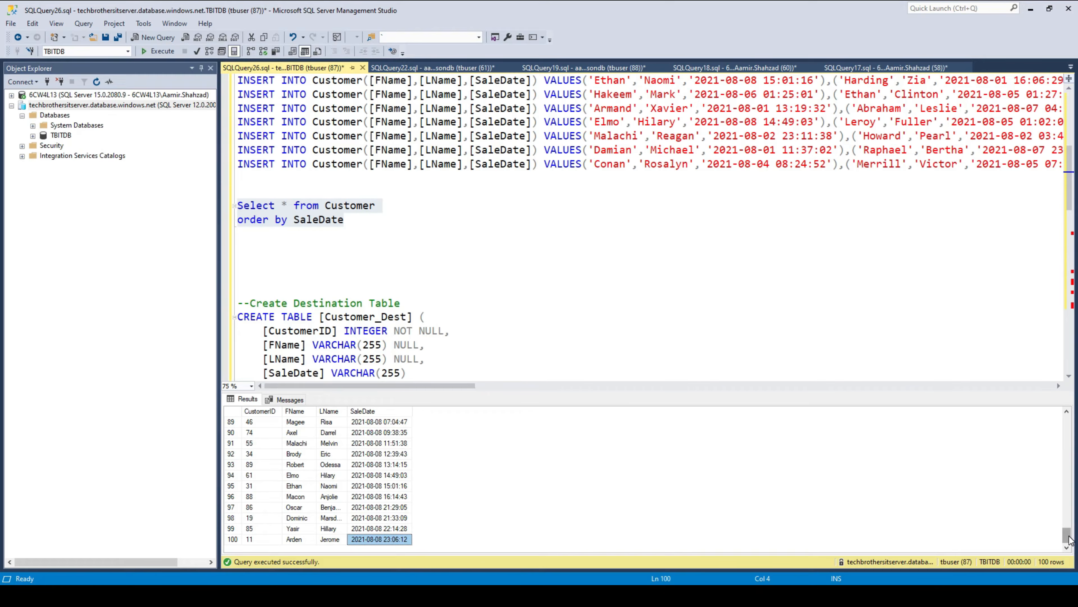
pyautogui.moveTo(1068, 539); pyautogui.dragTo(1068, 422)
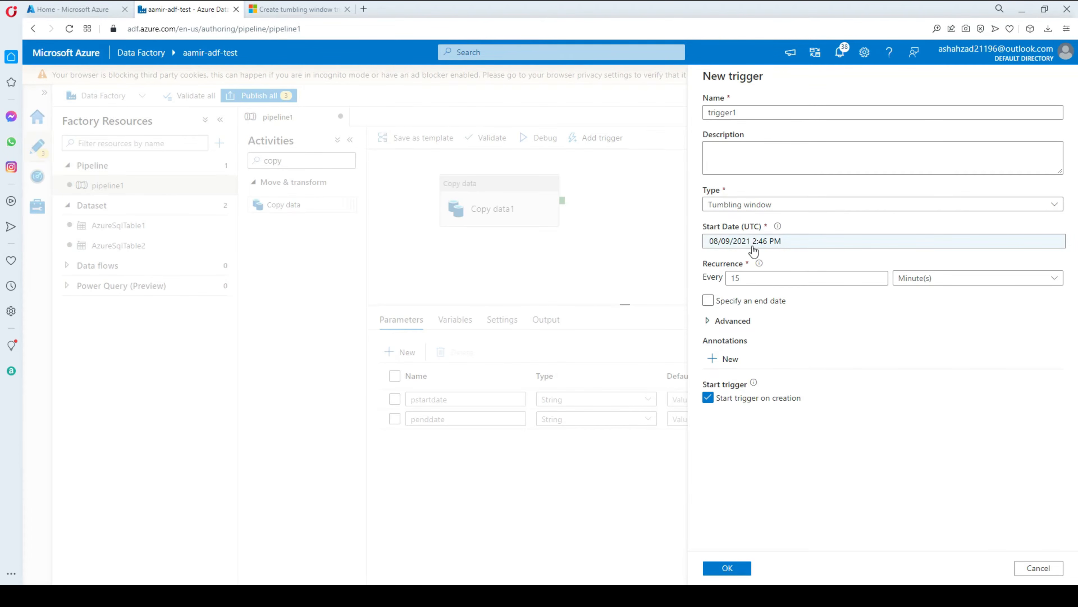
# Back in Azure Data Factory, set the new trigger's UTC start date to 08/01/2021 12:00 AM.
pyautogui.click(797, 243)
pyautogui.click(730, 343)
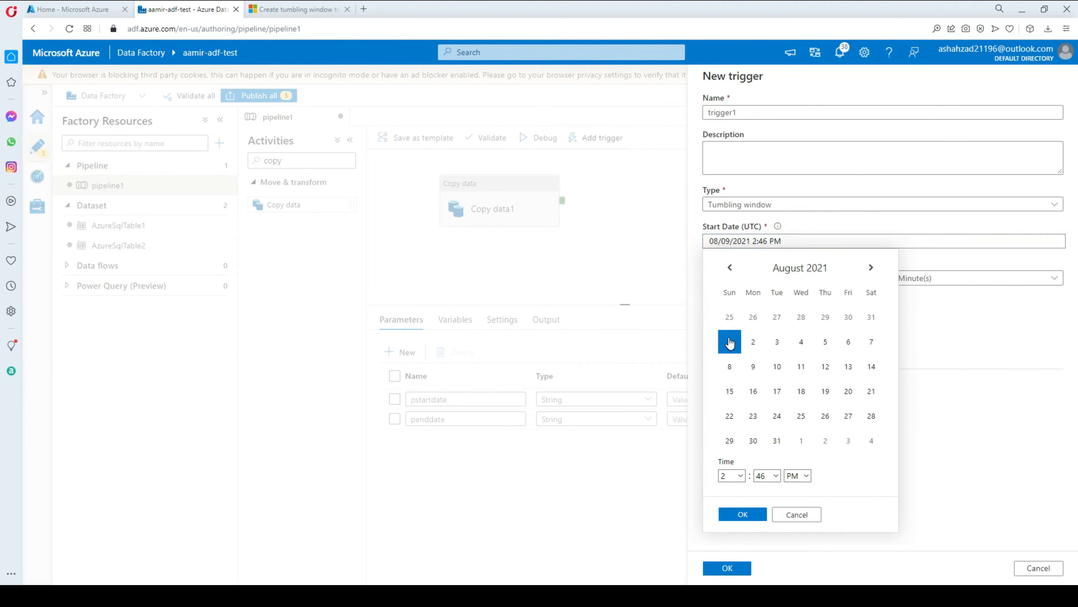
pyautogui.click(740, 477)
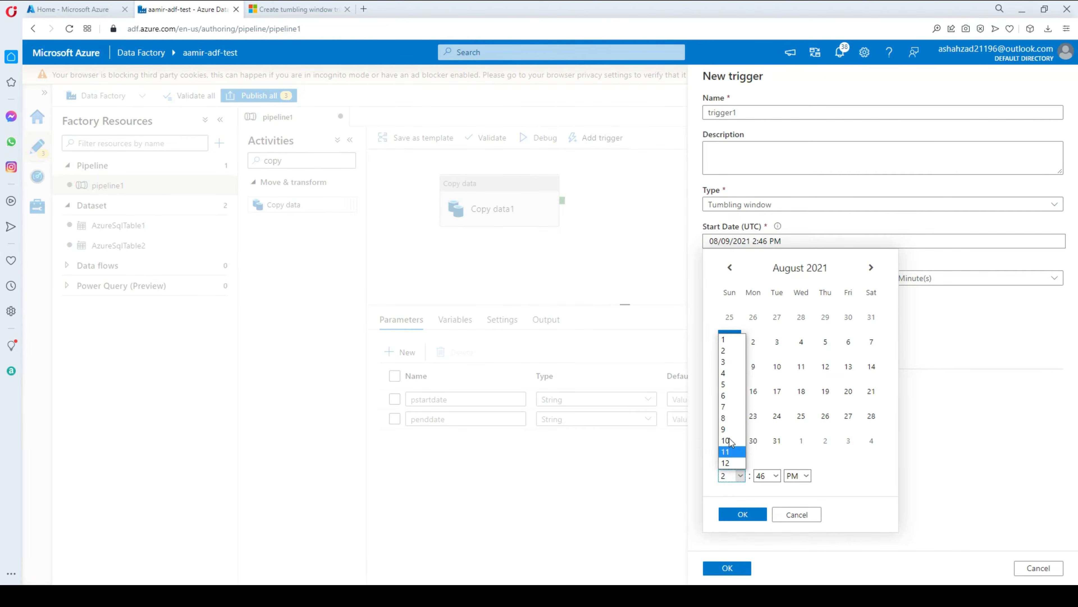
pyautogui.click(735, 465)
pyautogui.click(780, 474)
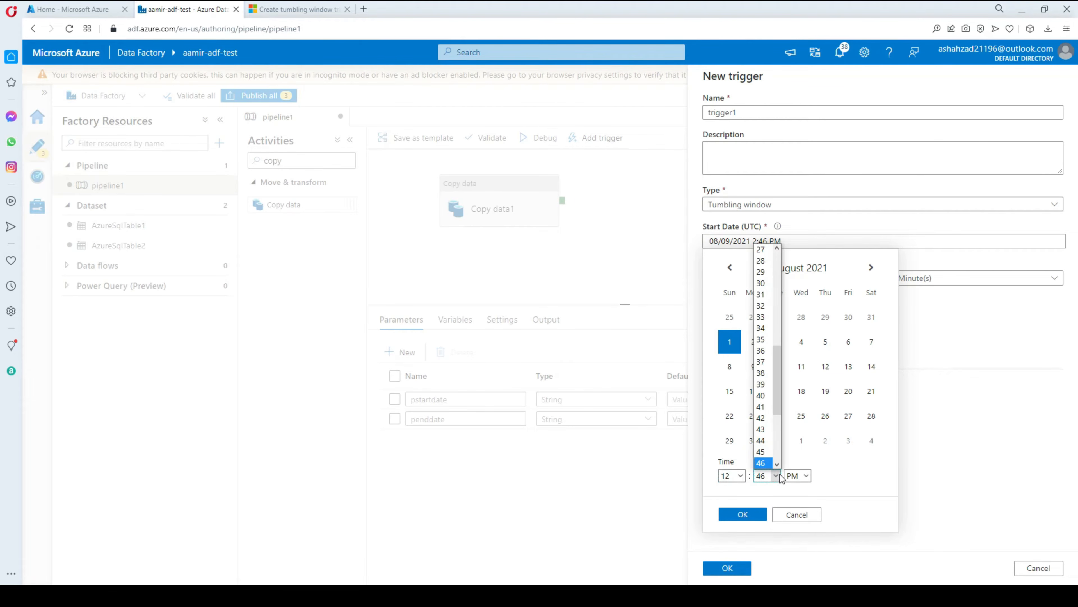
pyautogui.scroll(9, 764, 271)
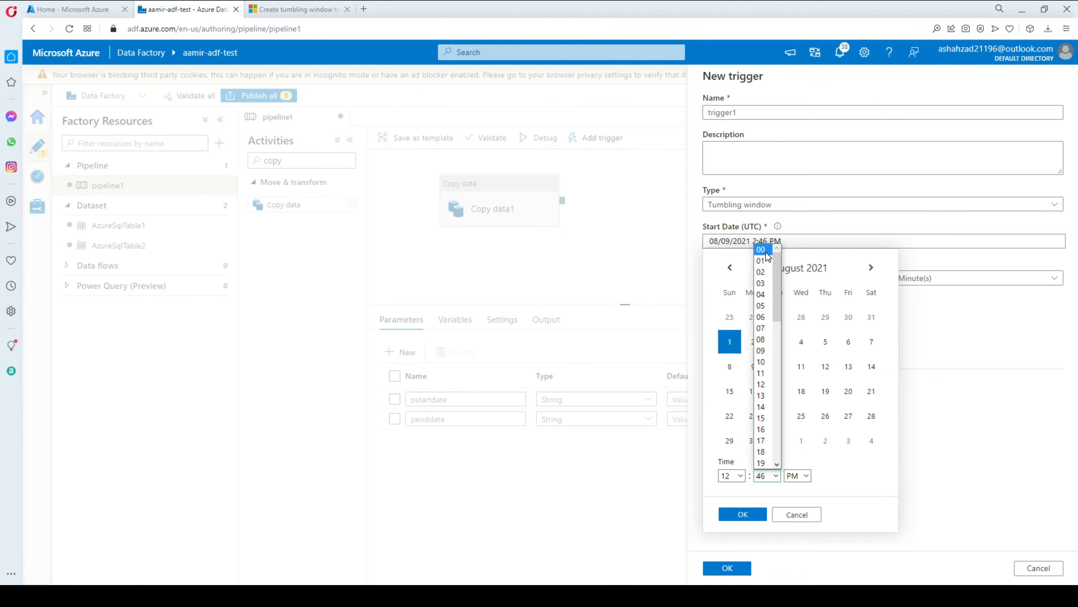
pyautogui.click(764, 257)
pyautogui.click(799, 477)
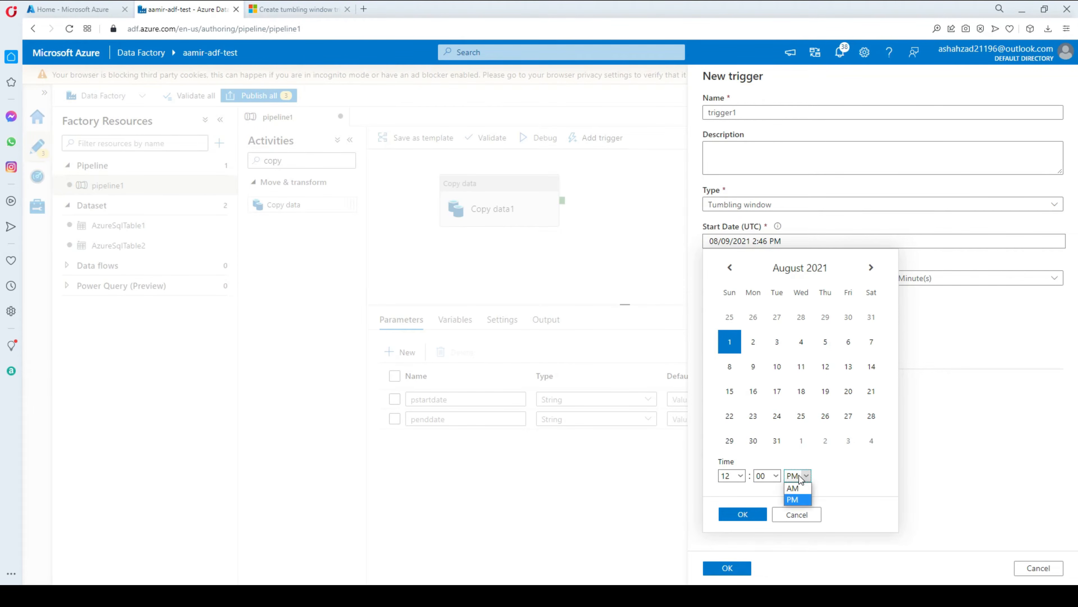
pyautogui.click(750, 515)
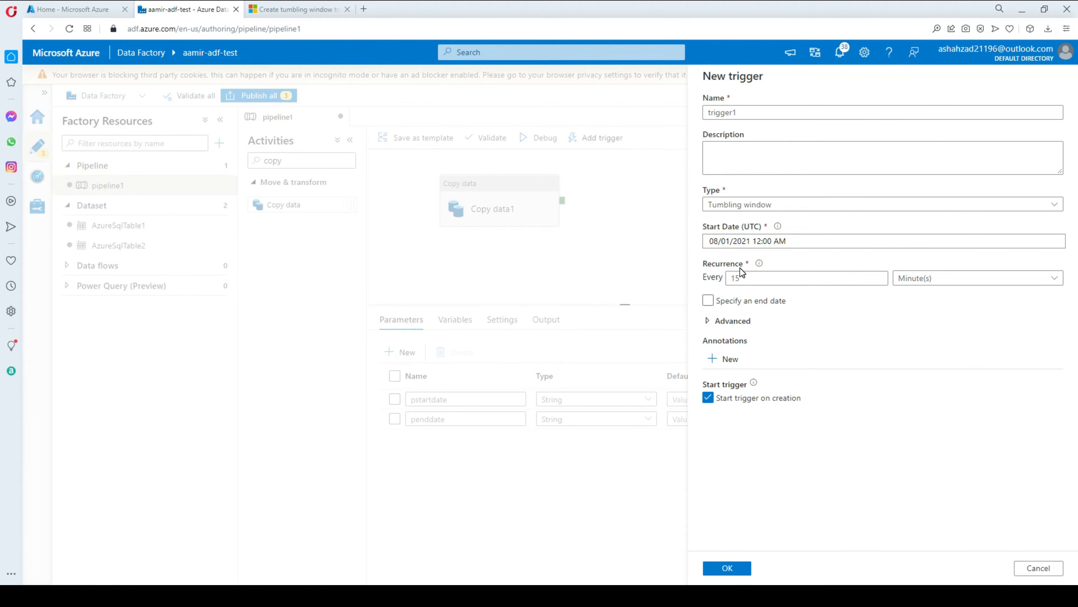
# Enable an end date for the tumbling window trigger and set its day to 08/09/2021.
pyautogui.moveTo(750, 279); pyautogui.dragTo(738, 278)
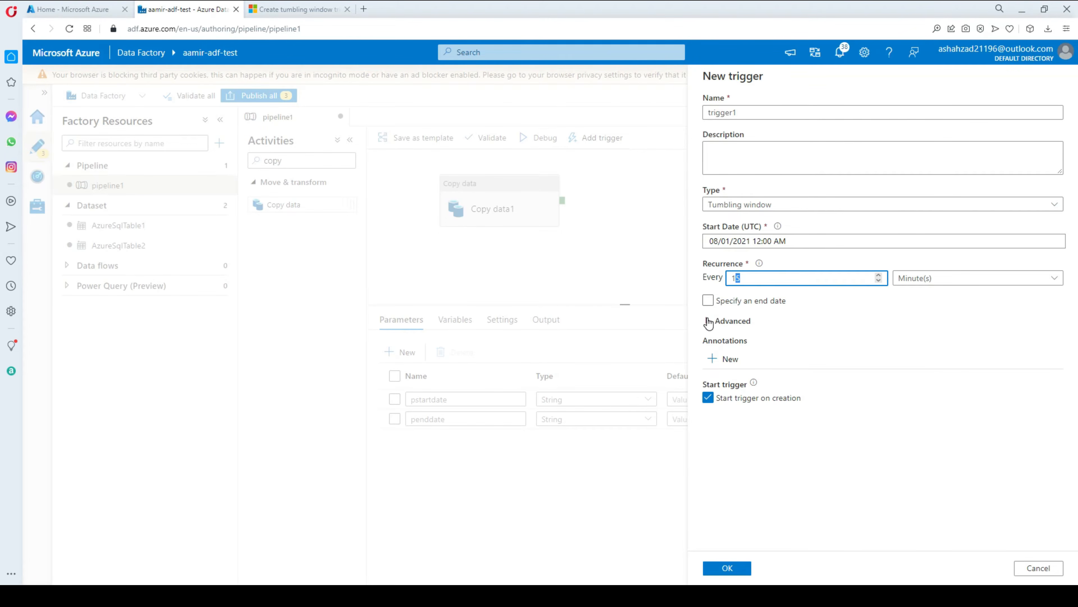
pyautogui.click(708, 300)
pyautogui.click(710, 289)
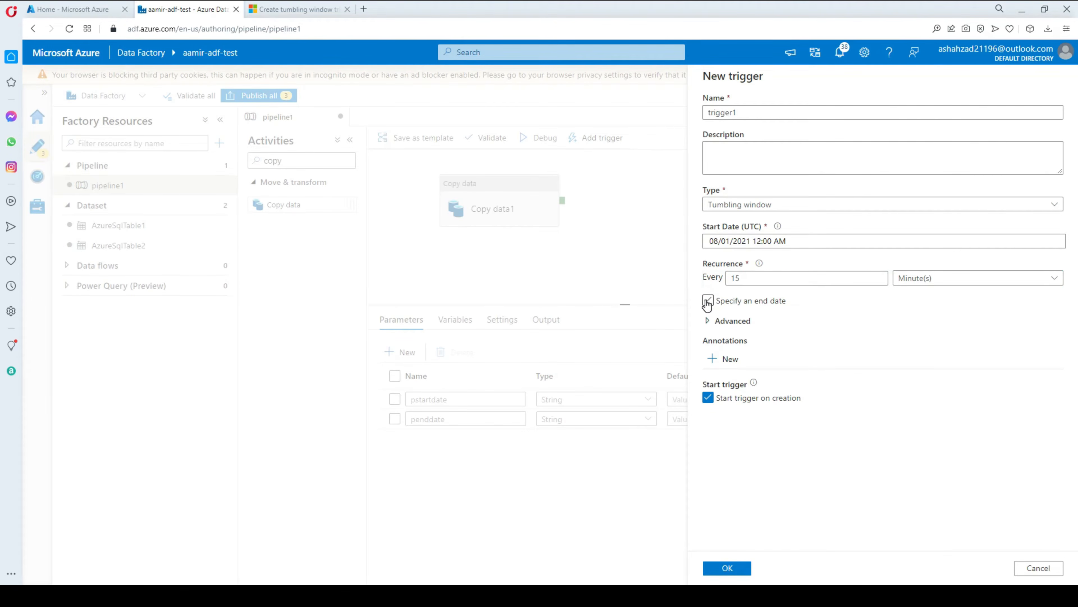
pyautogui.click(708, 300)
pyautogui.click(754, 338)
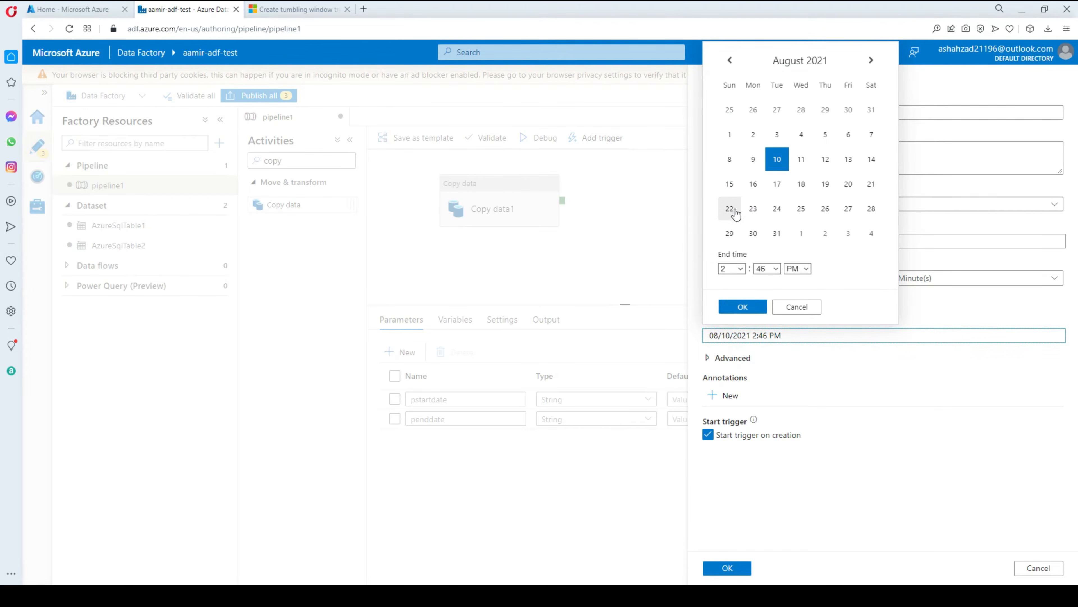
pyautogui.click(729, 159)
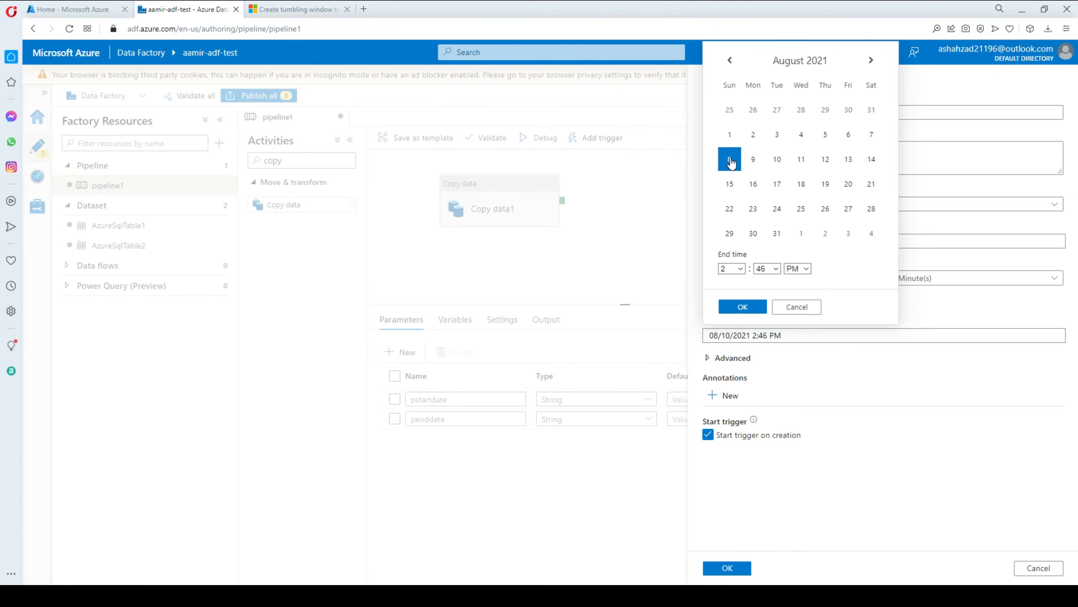
pyautogui.click(753, 159)
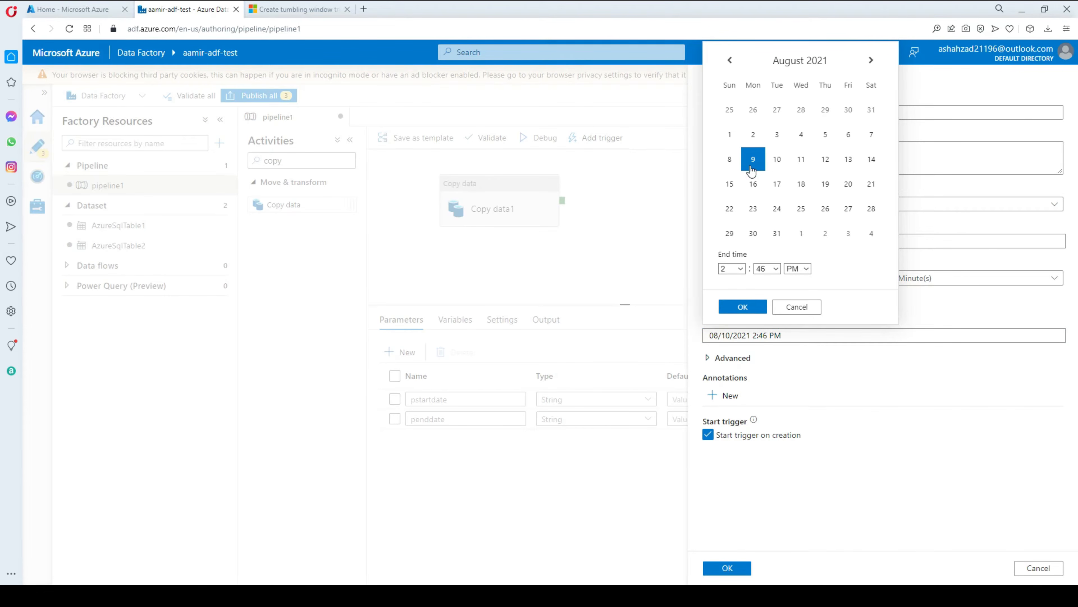
pyautogui.click(745, 306)
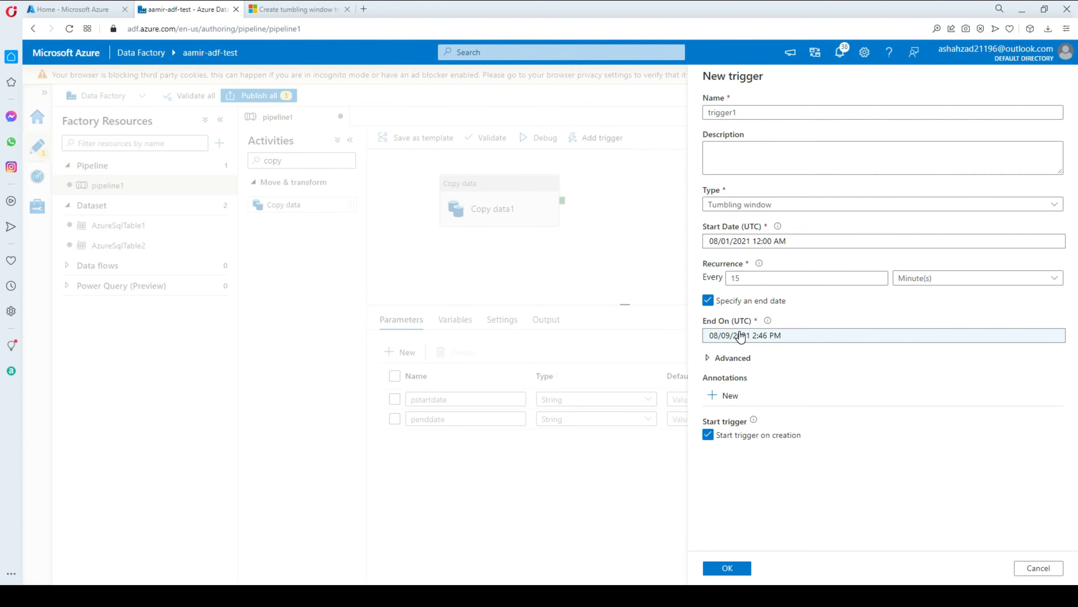
# Set the trigger's recurrence to every 24 hours.
pyautogui.click(743, 280)
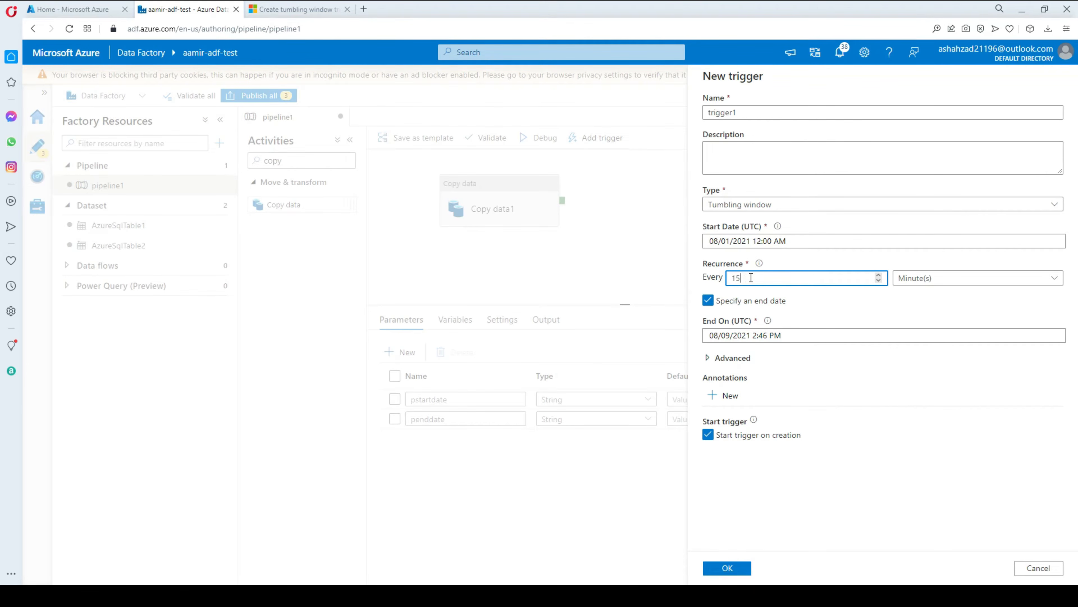
pyautogui.moveTo(751, 277); pyautogui.dragTo(733, 278)
pyautogui.write('24')
pyautogui.click(924, 278)
pyautogui.click(925, 316)
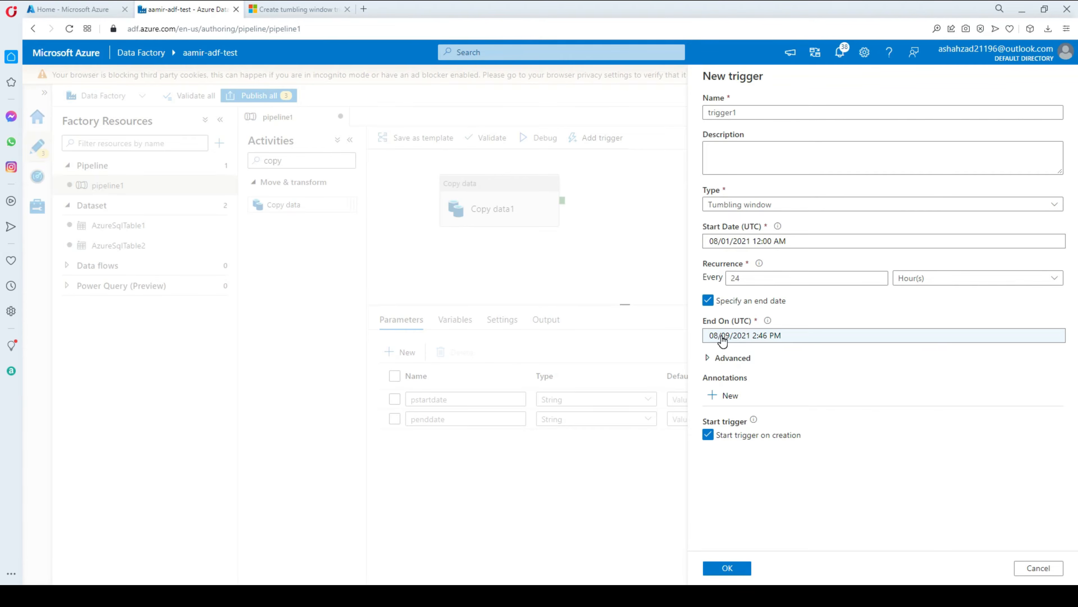
# Try a recurrence of 1 hour for the trigger and restore the interval to 24 hours.
pyautogui.moveTo(745, 276); pyautogui.dragTo(730, 277)
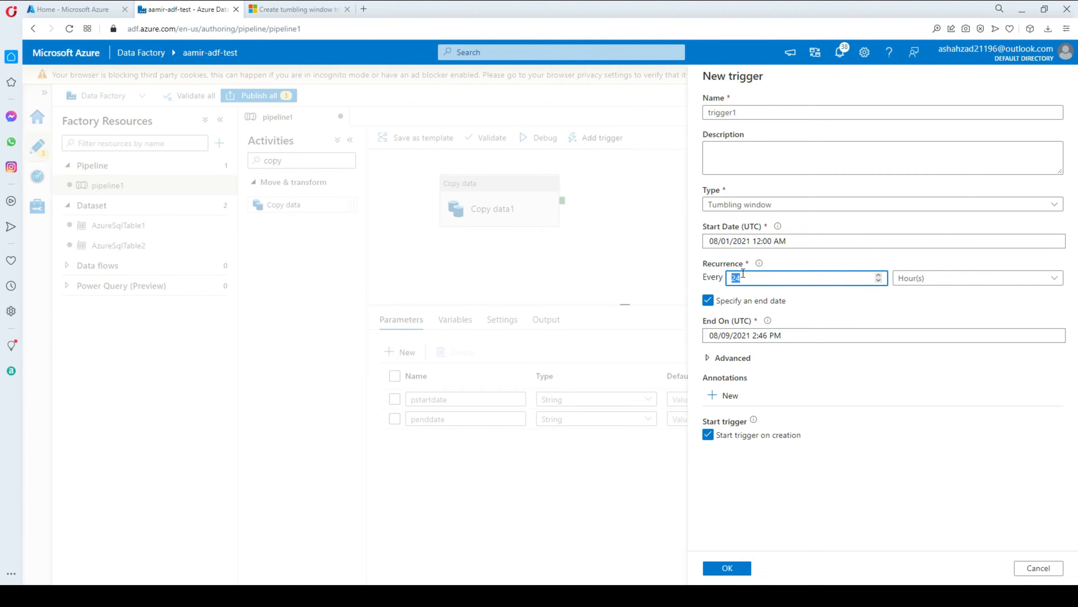
pyautogui.moveTo(747, 278); pyautogui.dragTo(720, 278)
pyautogui.write('1')
pyautogui.moveTo(745, 278); pyautogui.dragTo(729, 279)
pyautogui.write('2')
# Expand the trigger's advanced settings and examine the dependency, delay, max concurrency and retry policy options.
pyautogui.click(708, 358)
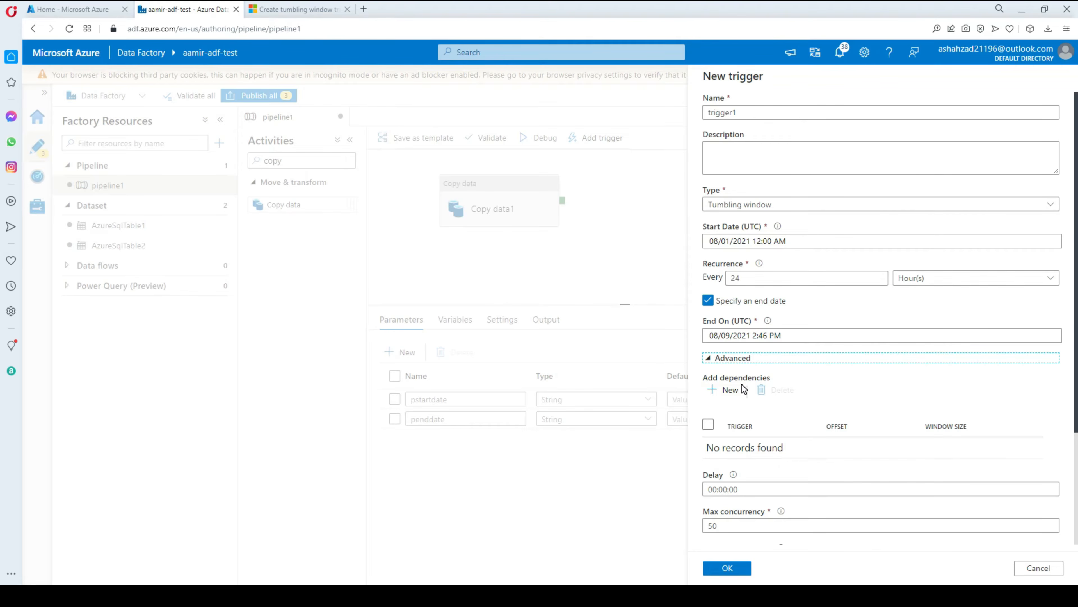
pyautogui.scroll(-4, 808, 371)
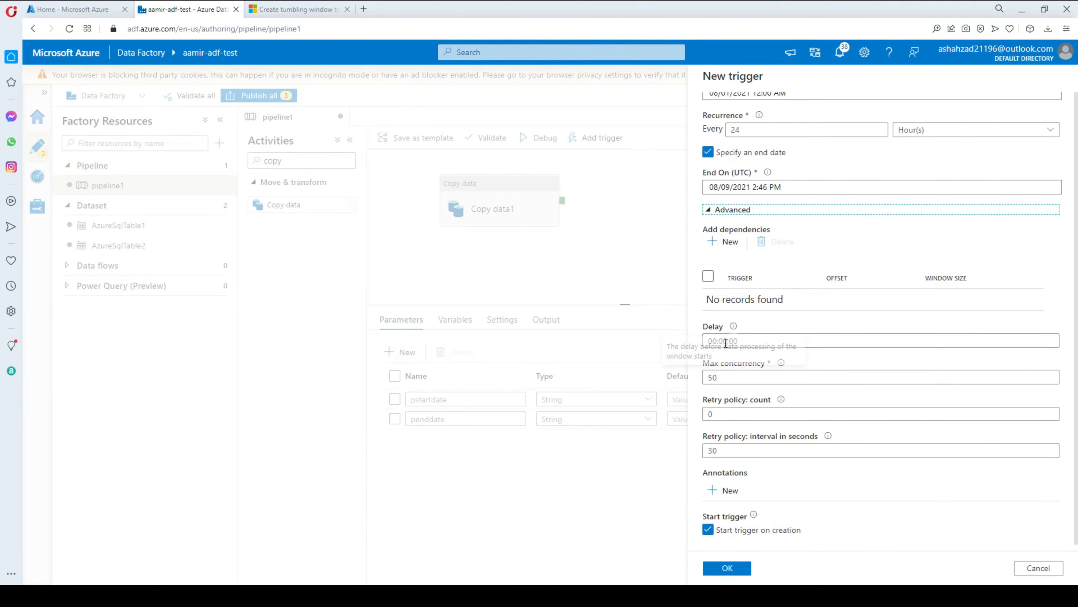
pyautogui.moveTo(734, 328)
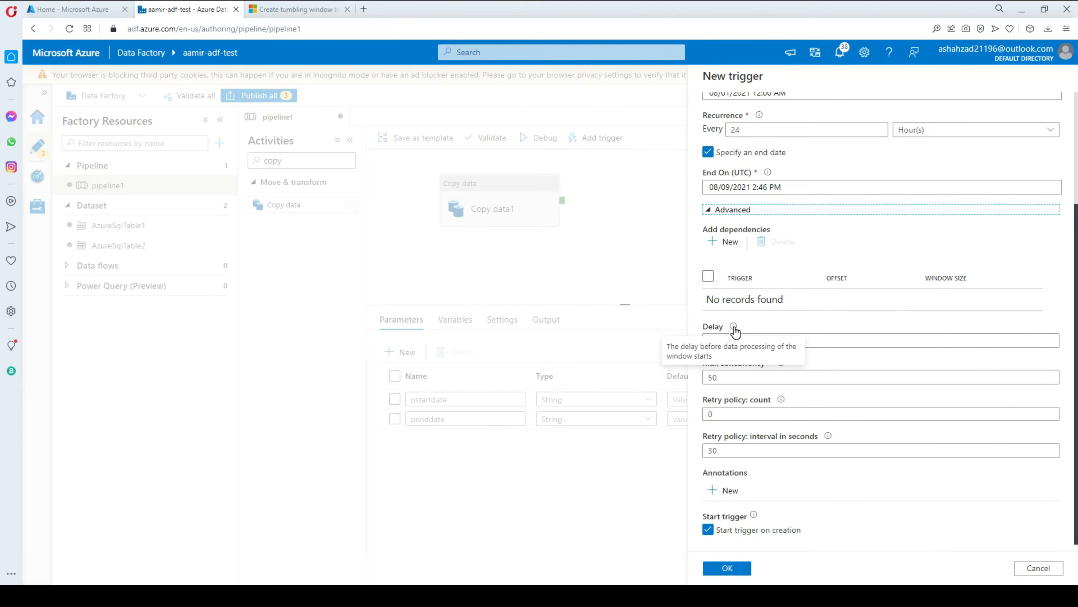
pyautogui.scroll(3, 739, 266)
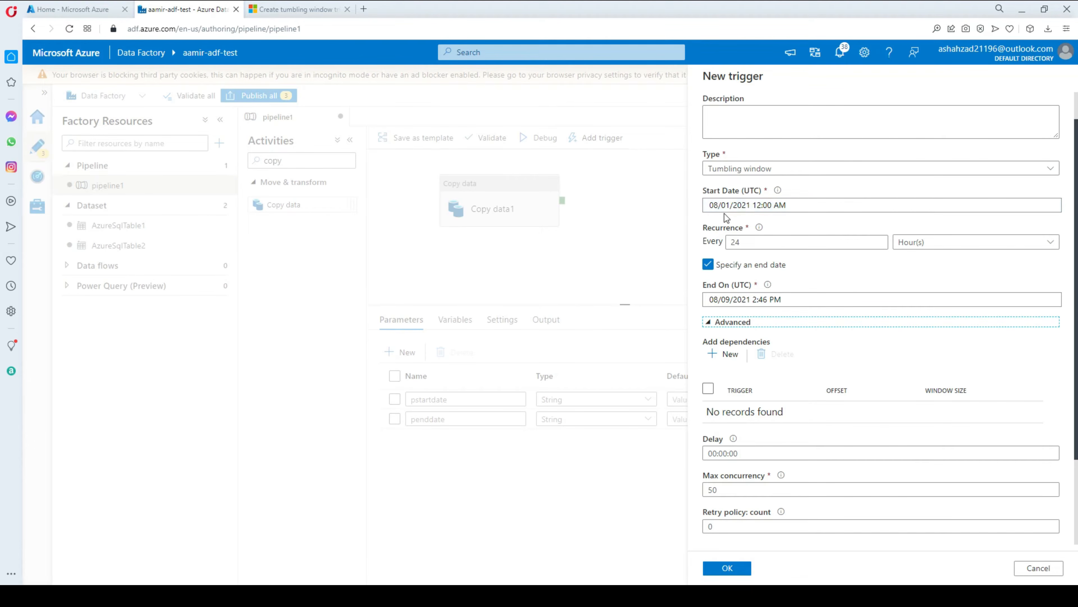
pyautogui.scroll(-3, 756, 313)
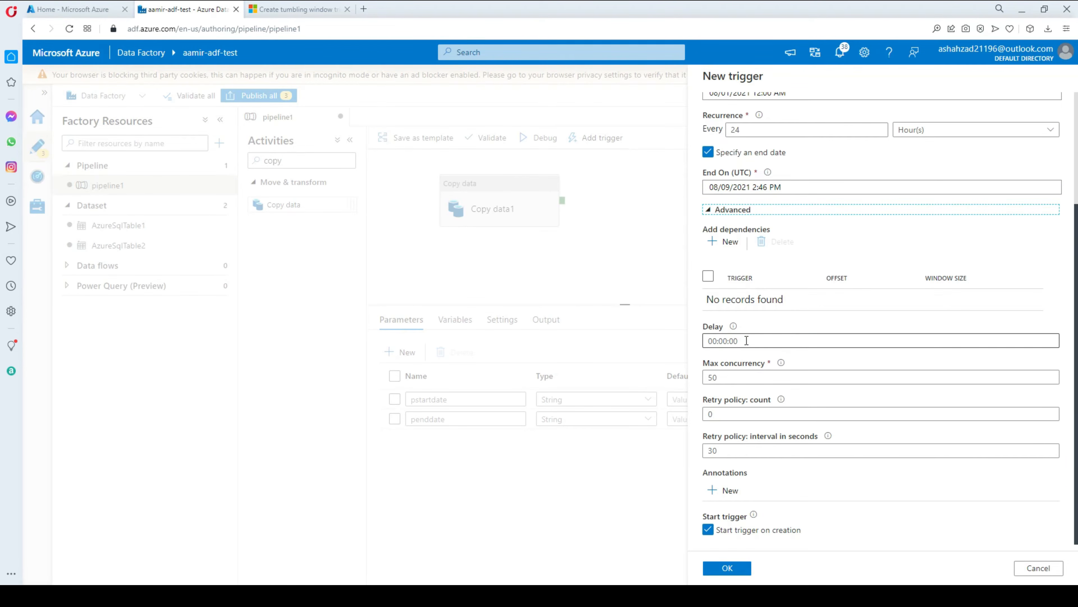
# Review the trigger's delay, max concurrency and recurrence settings.
pyautogui.moveTo(746, 341); pyautogui.dragTo(712, 341)
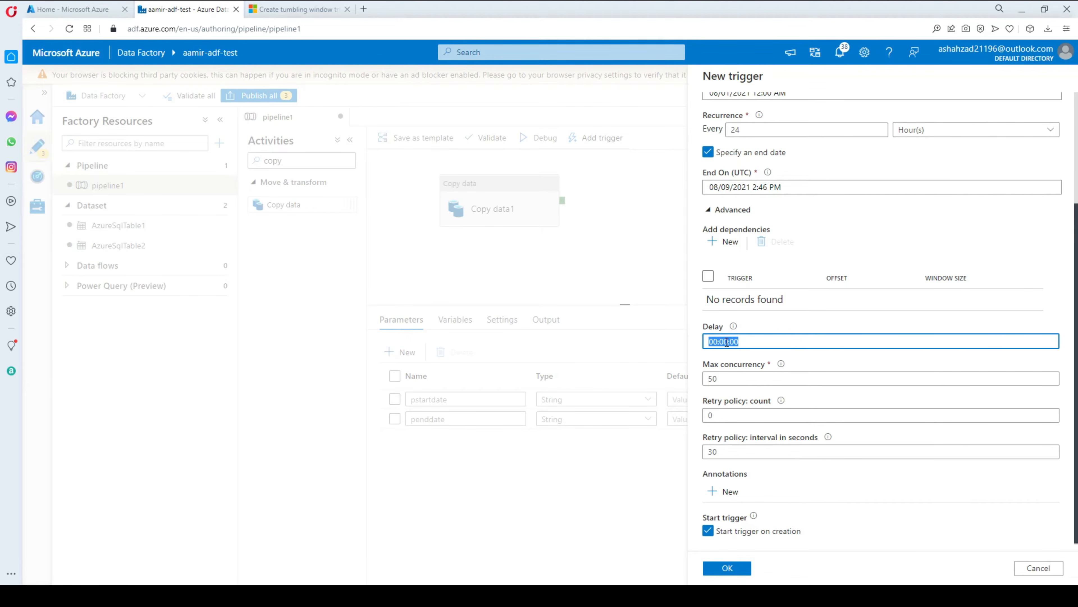
pyautogui.click(747, 341)
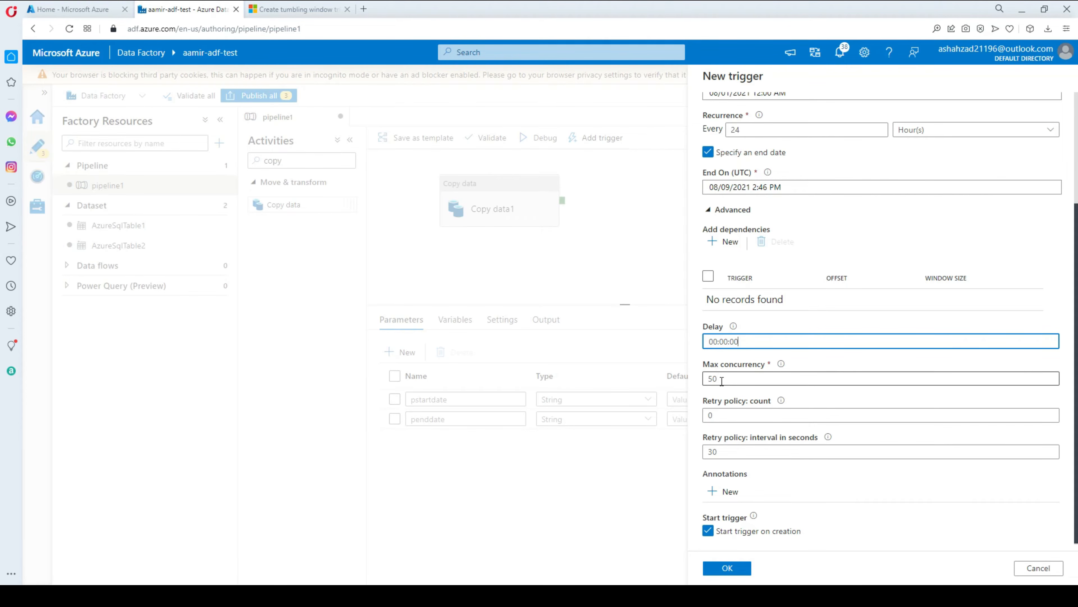
pyautogui.moveTo(782, 365)
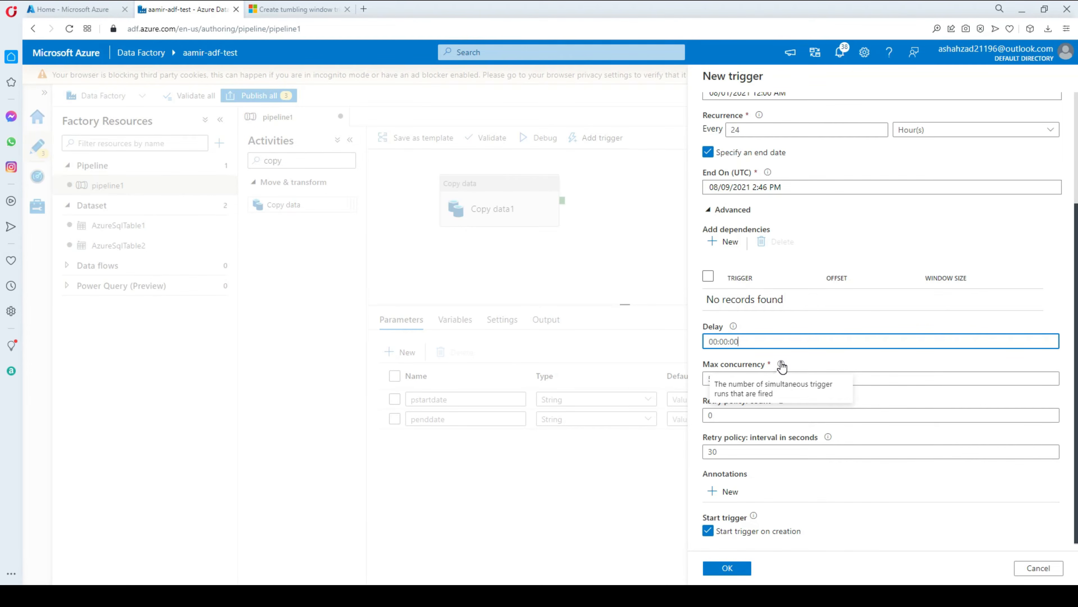
pyautogui.scroll(4, 790, 277)
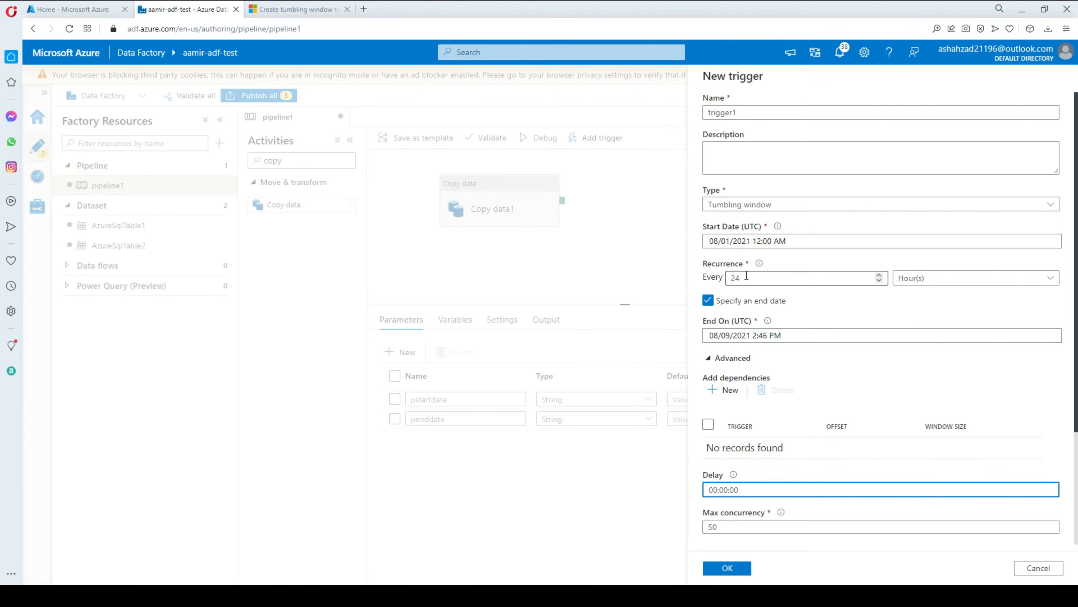
pyautogui.moveTo(746, 276); pyautogui.dragTo(721, 277)
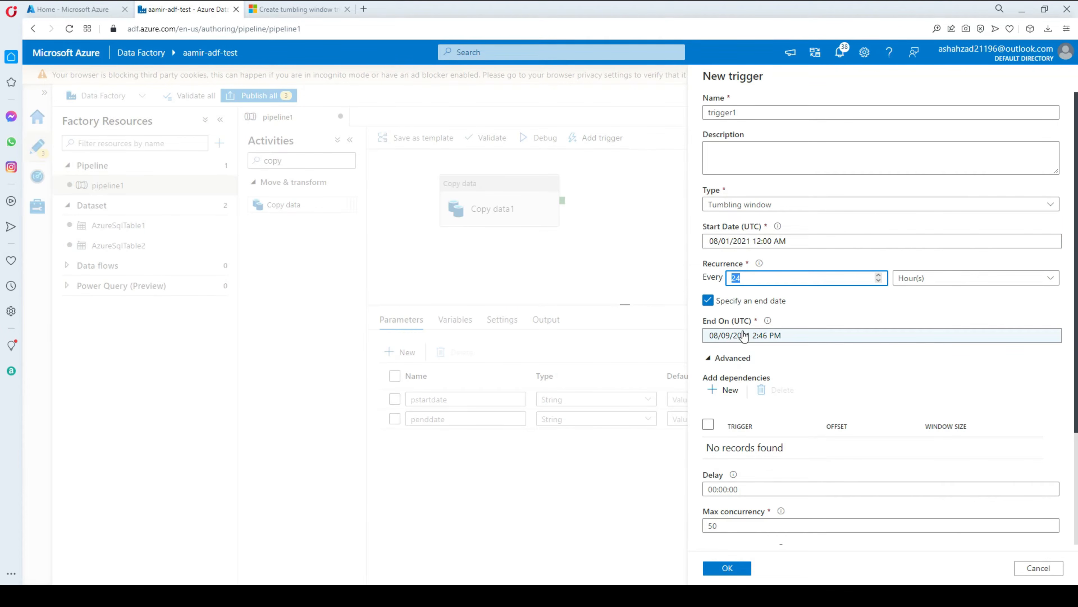
pyautogui.scroll(-3, 736, 395)
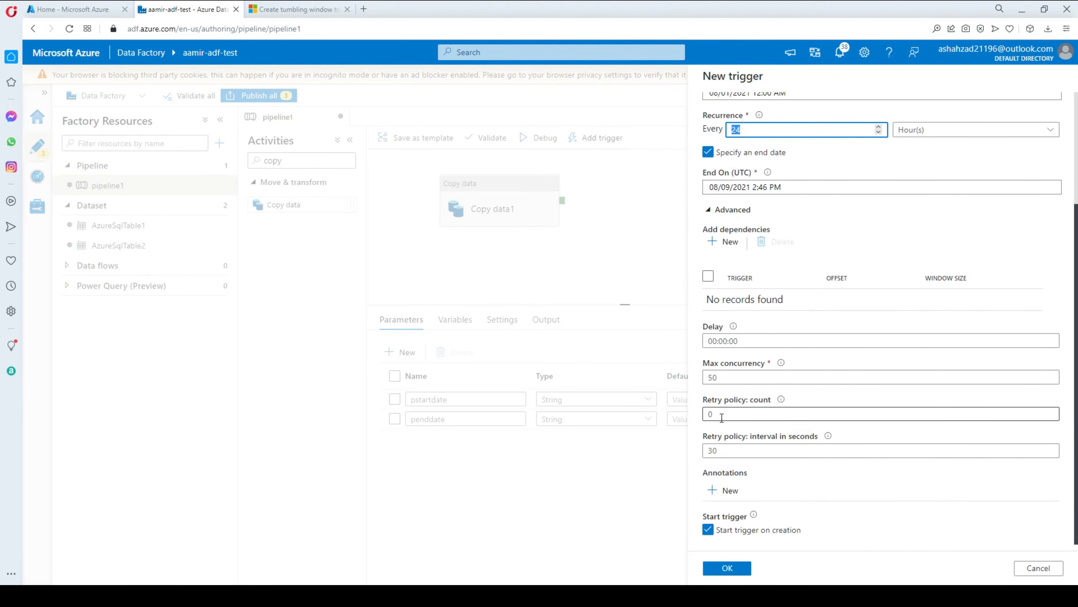
# Try max concurrency values of 9 and 4 for the trigger, and set it to 10.
pyautogui.click(718, 376)
pyautogui.moveTo(719, 376); pyautogui.dragTo(705, 379)
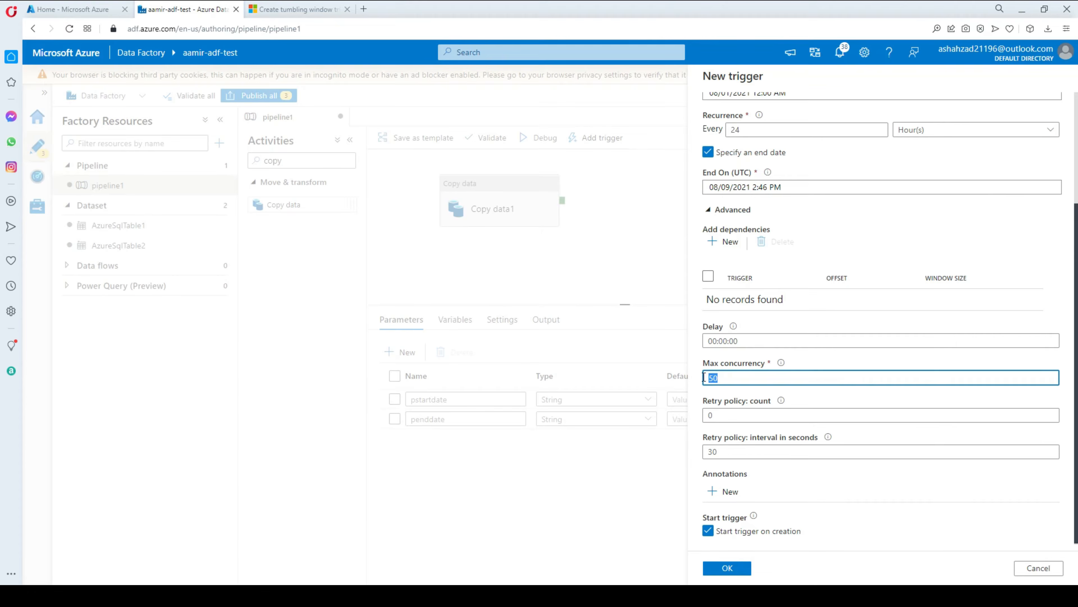
pyautogui.click(716, 378)
pyautogui.doubleClick(705, 378)
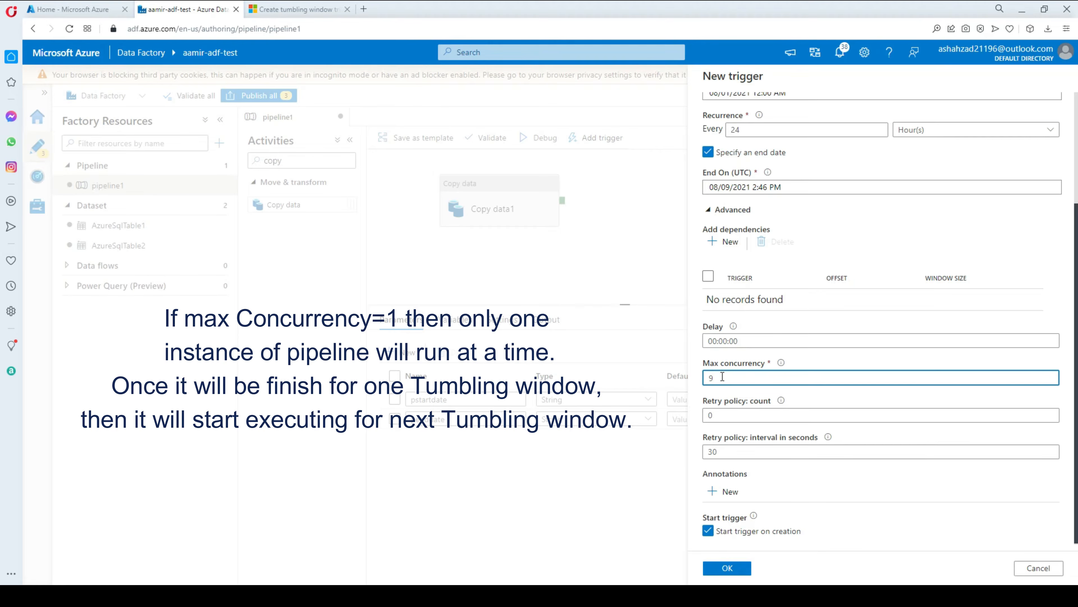
pyautogui.moveTo(723, 376); pyautogui.dragTo(703, 378)
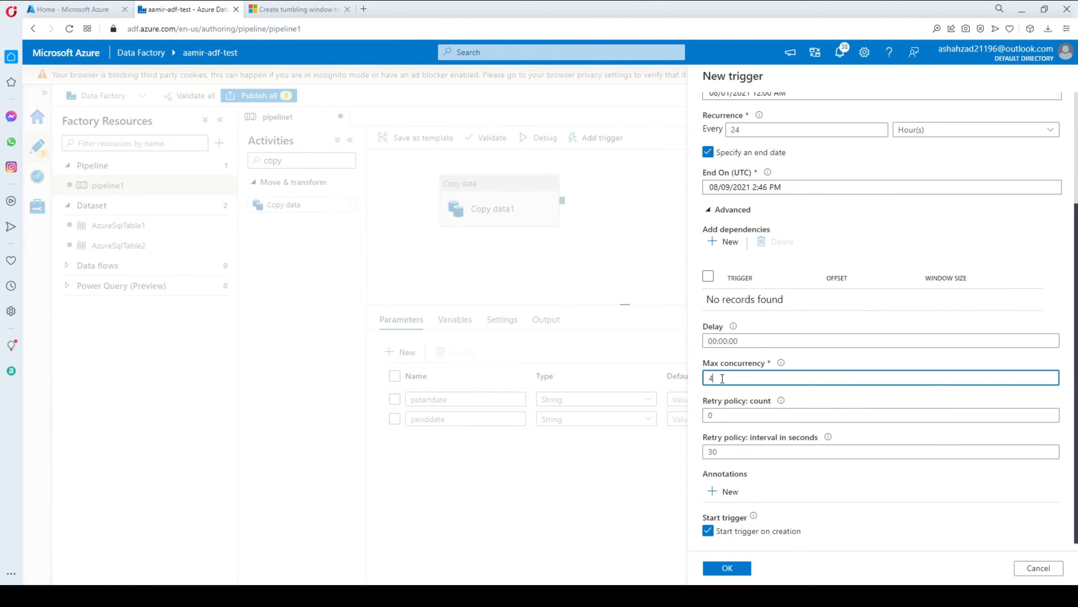
pyautogui.moveTo(723, 378); pyautogui.dragTo(699, 382)
pyautogui.click(732, 381)
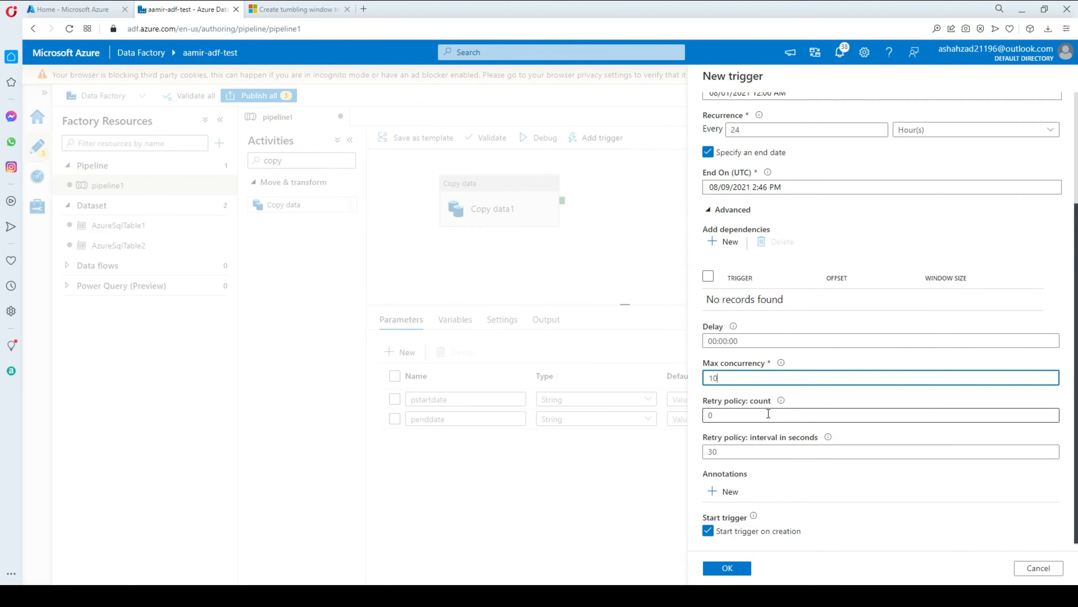
# Review the retry policy count and interval, and accept the trigger settings to continue to its run parameters.
pyautogui.moveTo(781, 404)
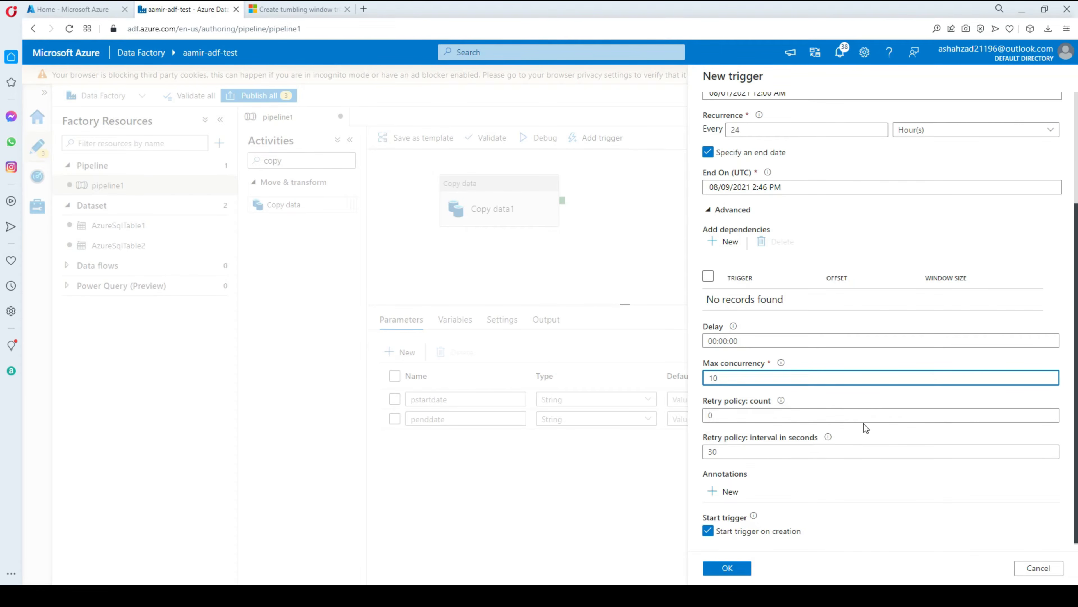
pyautogui.click(733, 414)
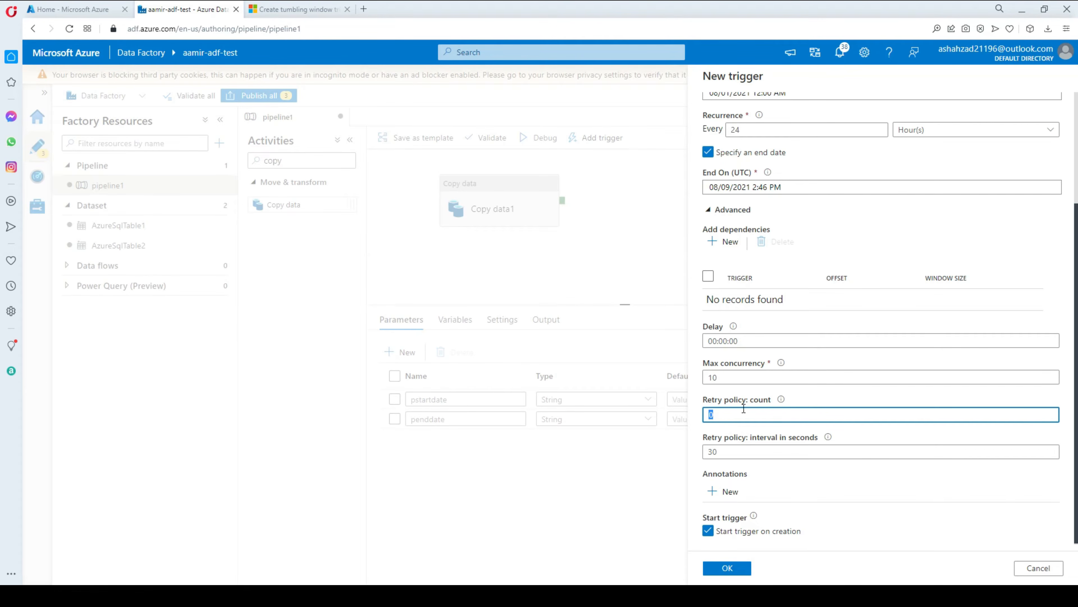
pyautogui.click(724, 451)
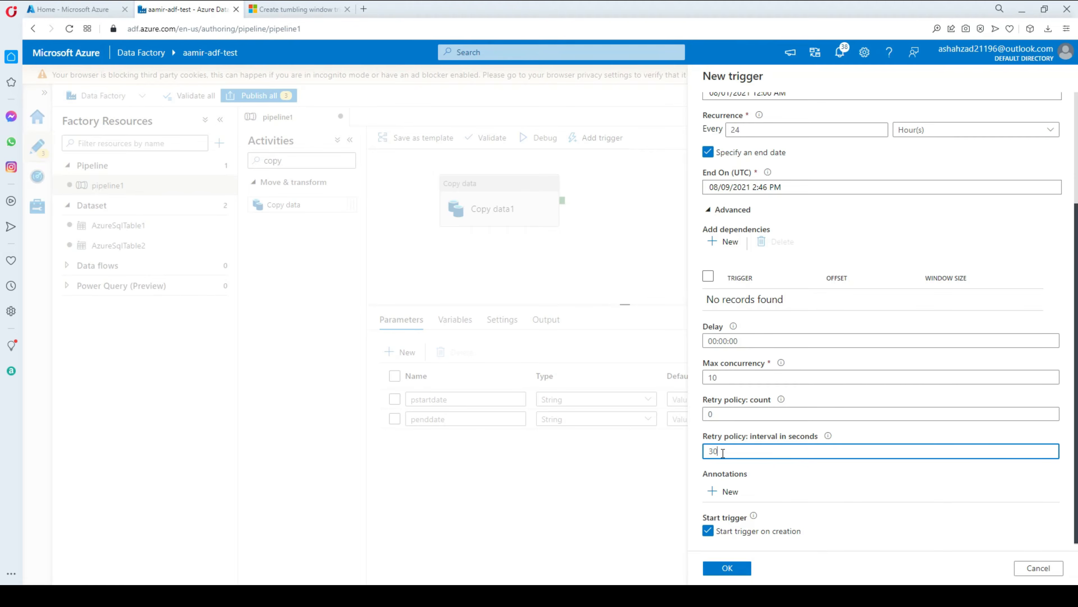
pyautogui.moveTo(723, 452); pyautogui.dragTo(695, 452)
pyautogui.click(725, 568)
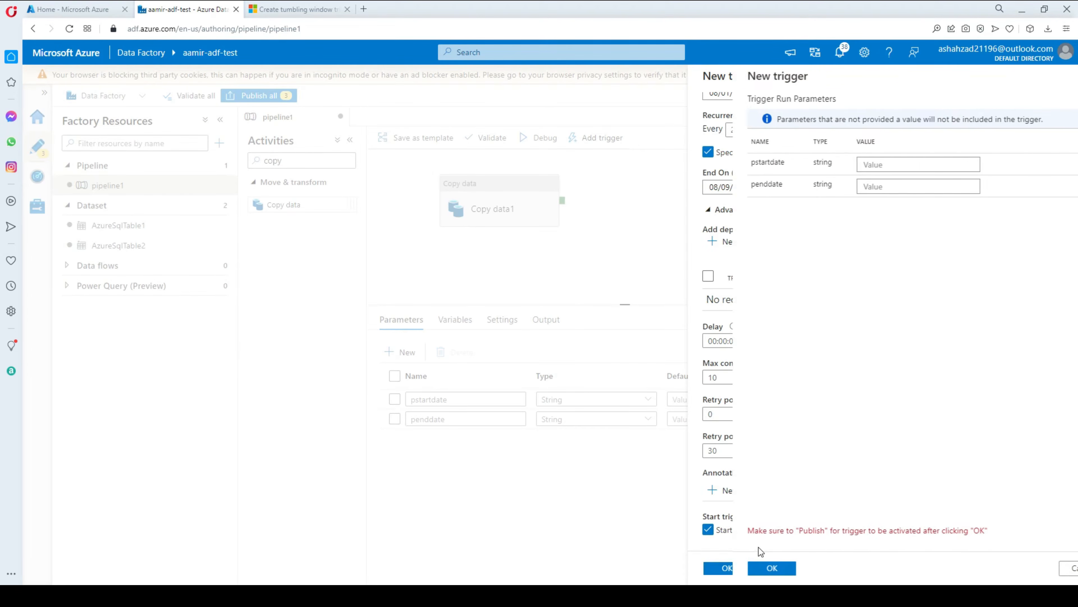
pyautogui.click(855, 165)
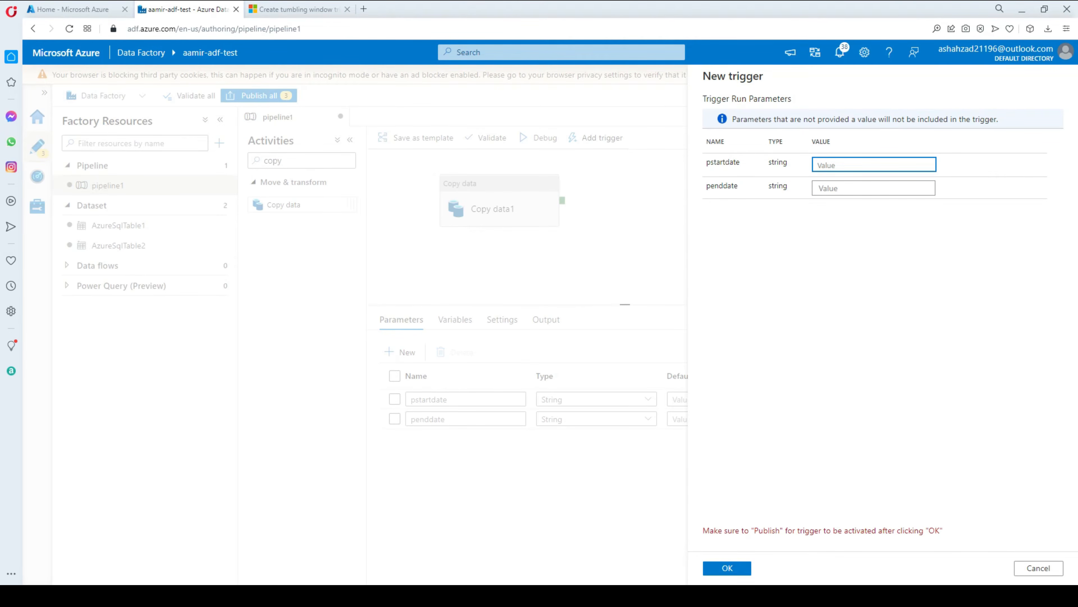
pyautogui.hotkey('alt', 'Tab')
pyautogui.click(501, 317)
pyautogui.scroll(-11, 513, 302)
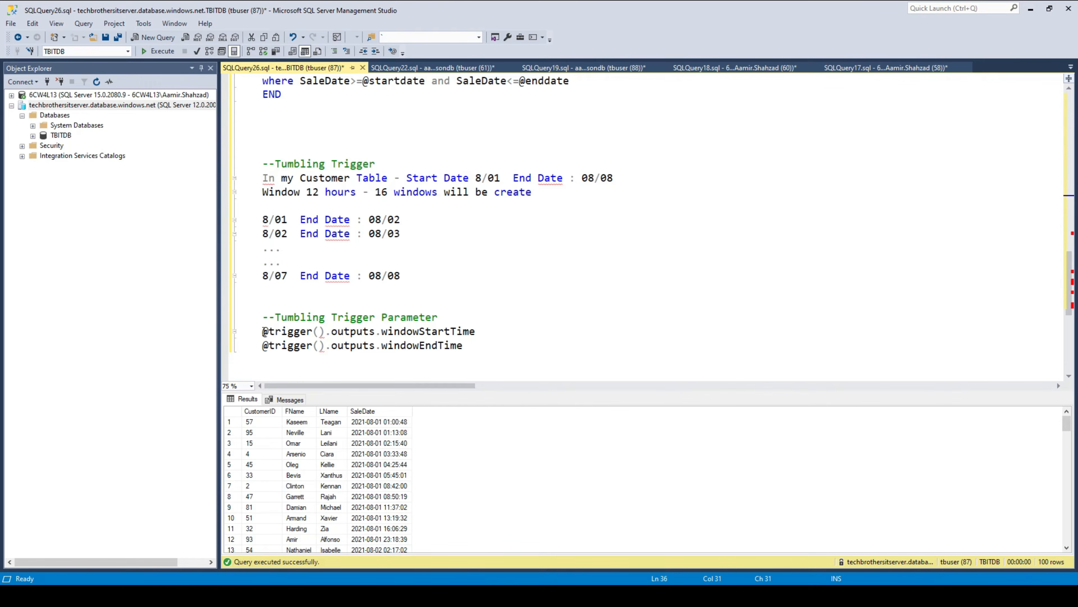
pyautogui.moveTo(264, 331); pyautogui.dragTo(321, 336)
pyautogui.click(350, 334)
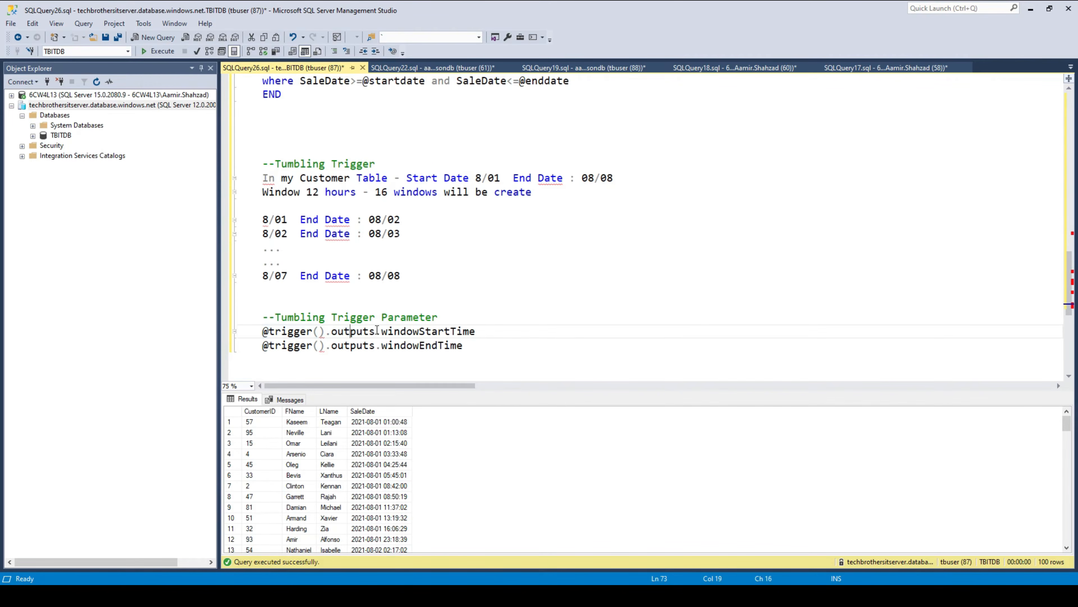
pyautogui.click(382, 333)
pyautogui.moveTo(477, 332); pyautogui.dragTo(276, 339)
pyautogui.rightClick(276, 338)
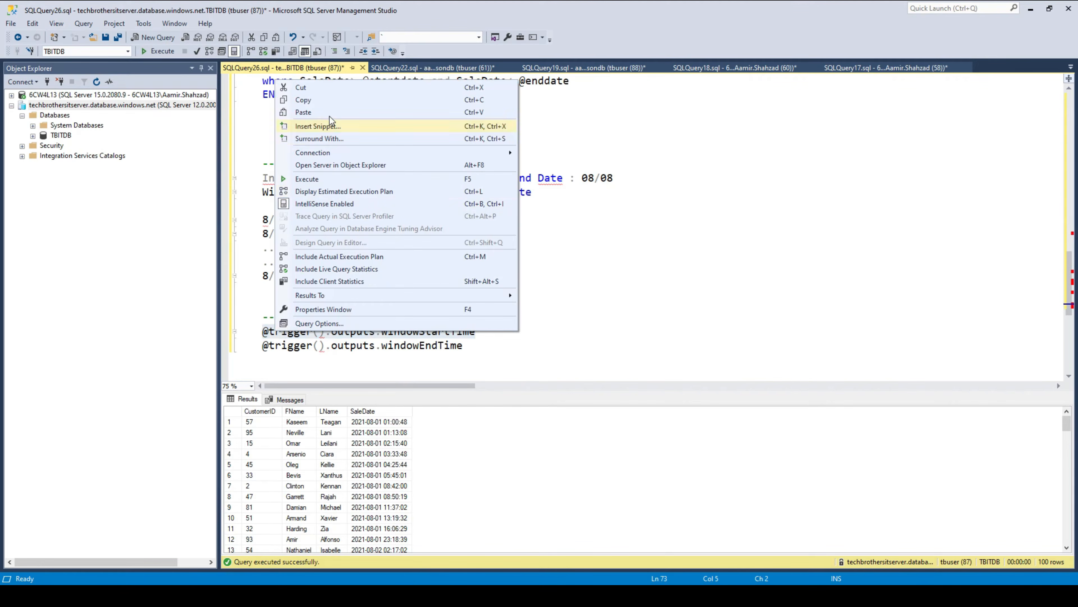
pyautogui.click(329, 99)
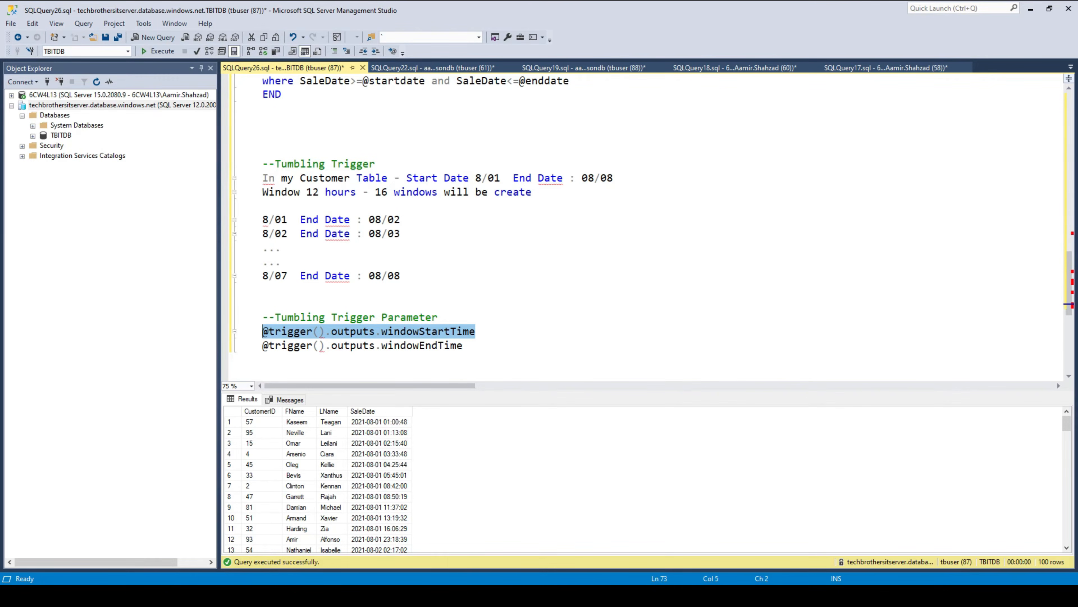
pyautogui.hotkey('alt', 'Tab')
pyautogui.click(836, 164)
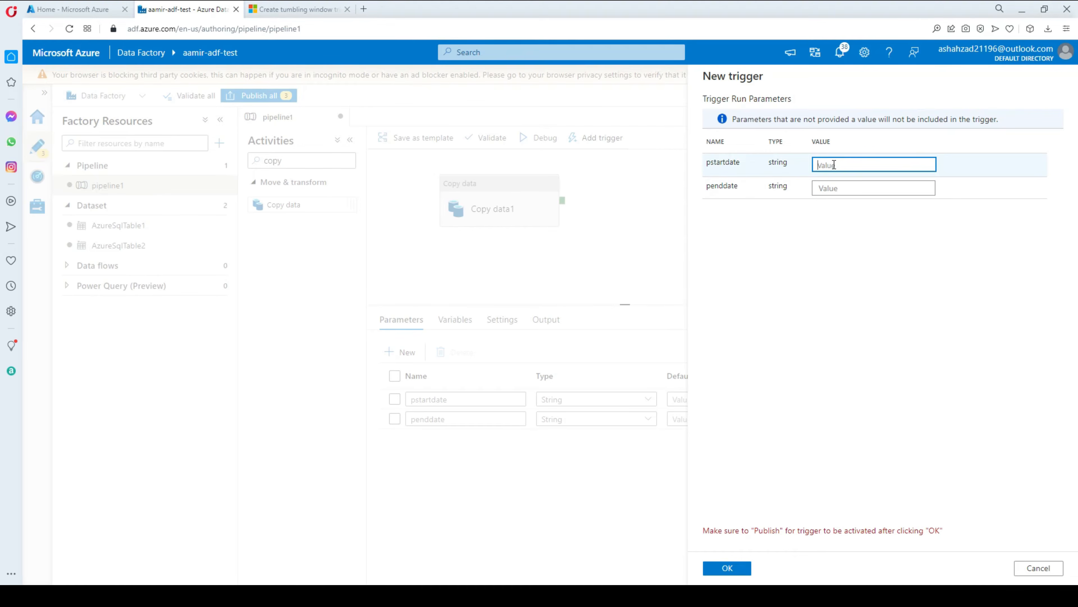
pyautogui.hotkey('ctrl', 'v')
pyautogui.click(859, 191)
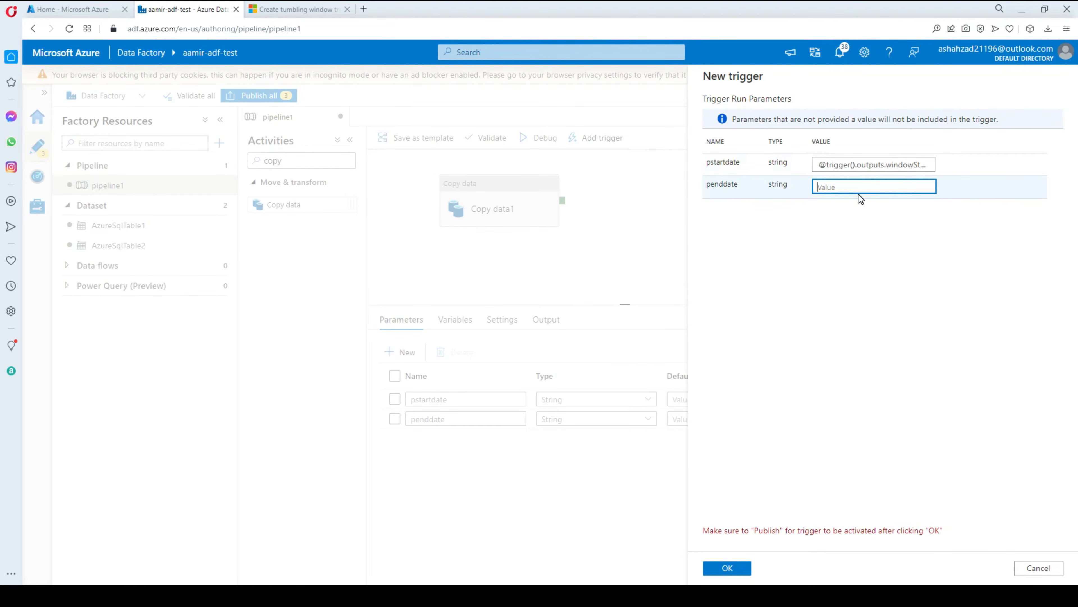
pyautogui.hotkey('ctrl', 'v')
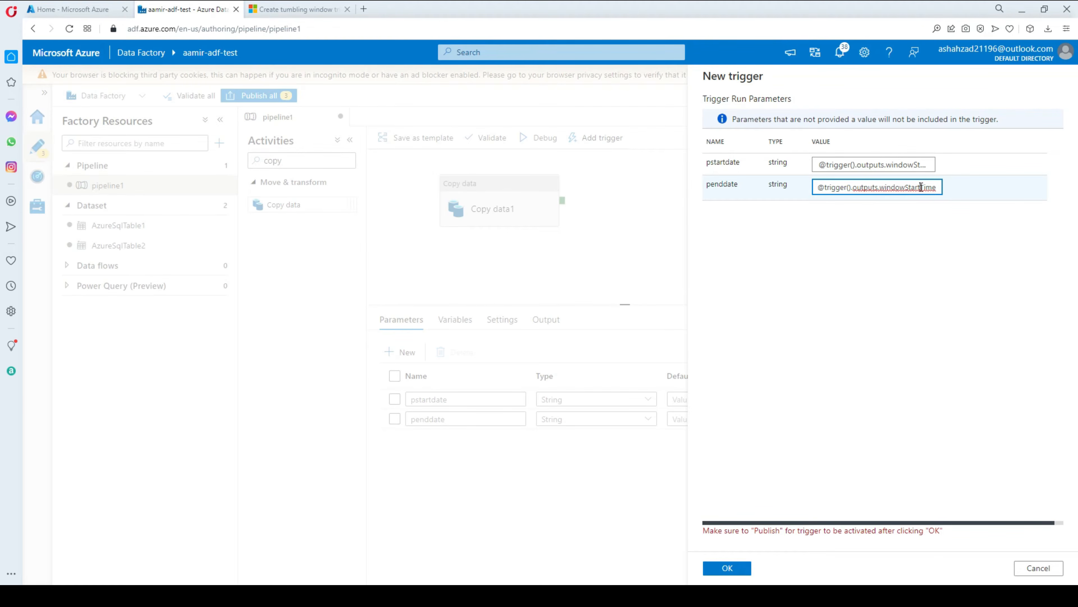
pyautogui.moveTo(921, 187); pyautogui.dragTo(909, 187)
pyautogui.press('BackSpace')
pyautogui.press('BackSpace')
pyautogui.press('BackSpace')
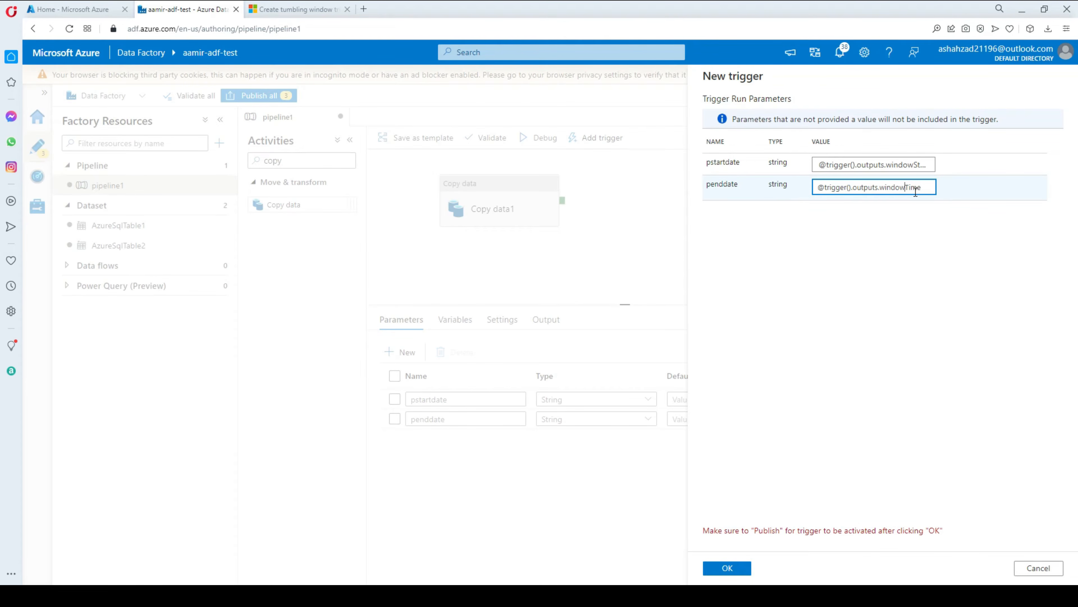
pyautogui.write('End')
pyautogui.click(910, 271)
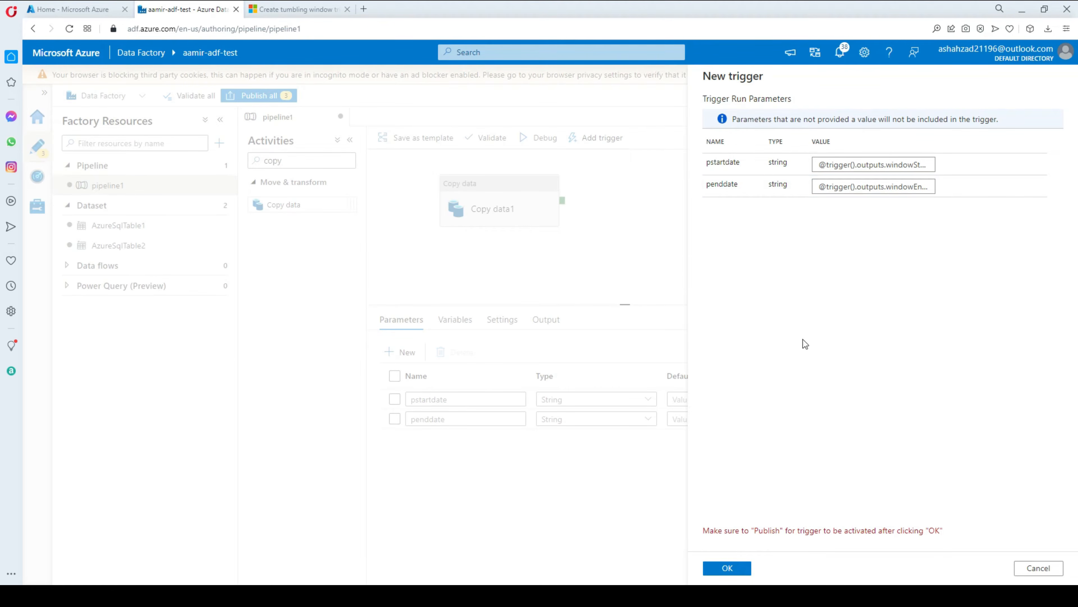
# Confirm the new trigger and publish all pending changes to the pipeline, datasets and trigger.
pyautogui.click(729, 567)
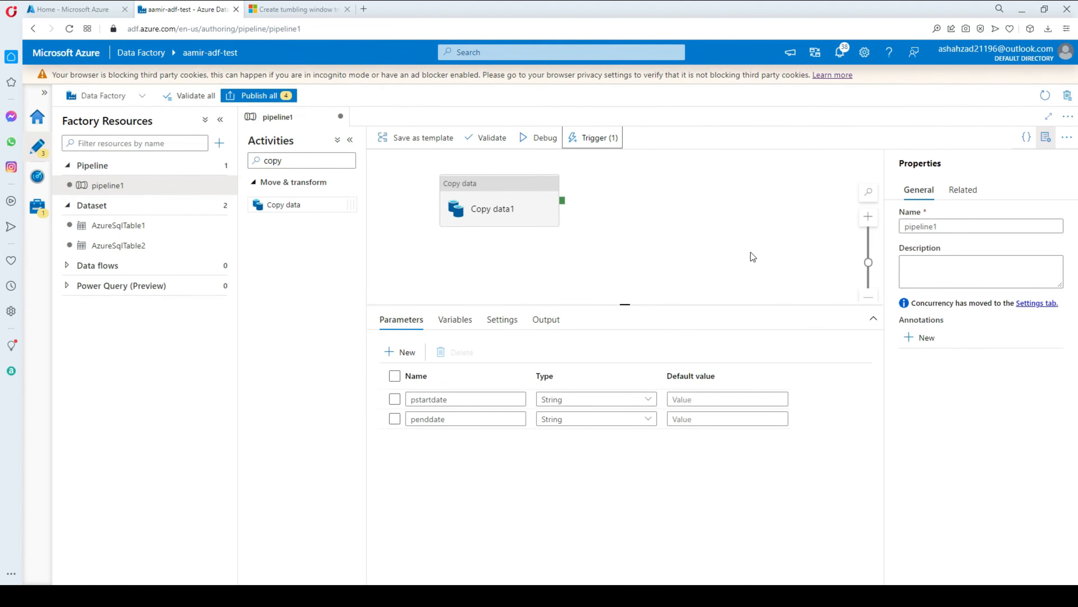
pyautogui.click(259, 97)
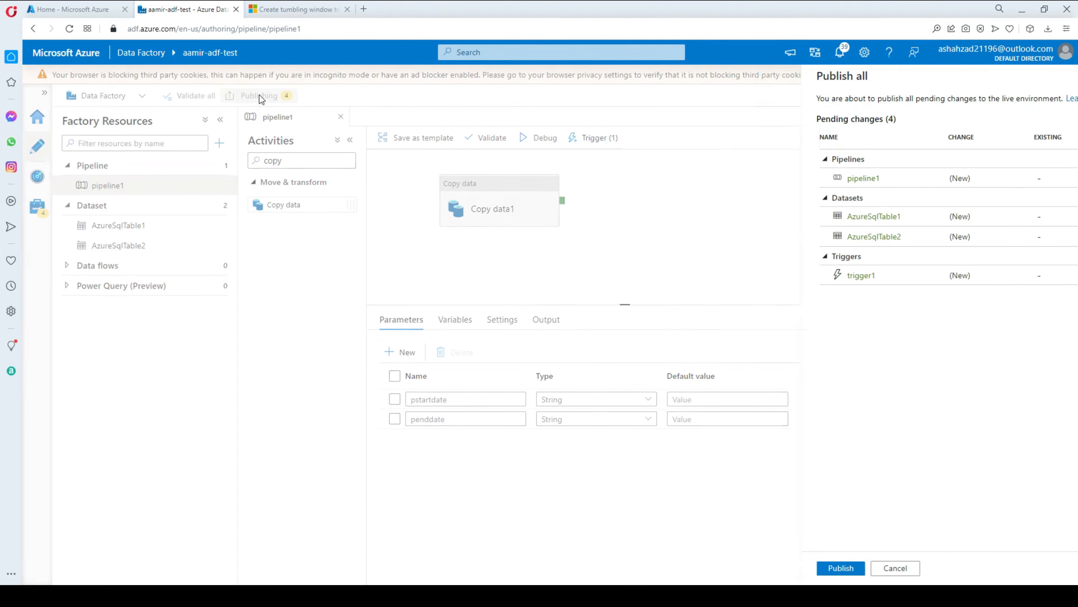
pyautogui.click(726, 568)
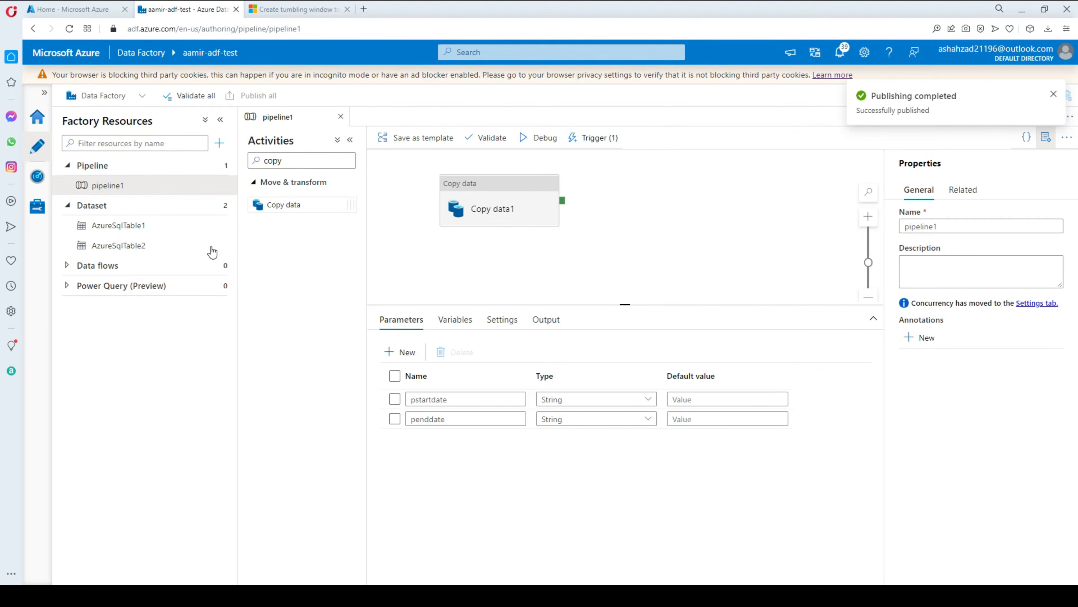
# View the trigger runs in monitoring and open the pipeline1 activity runs for one of the trigger1 runs.
pyautogui.click(37, 176)
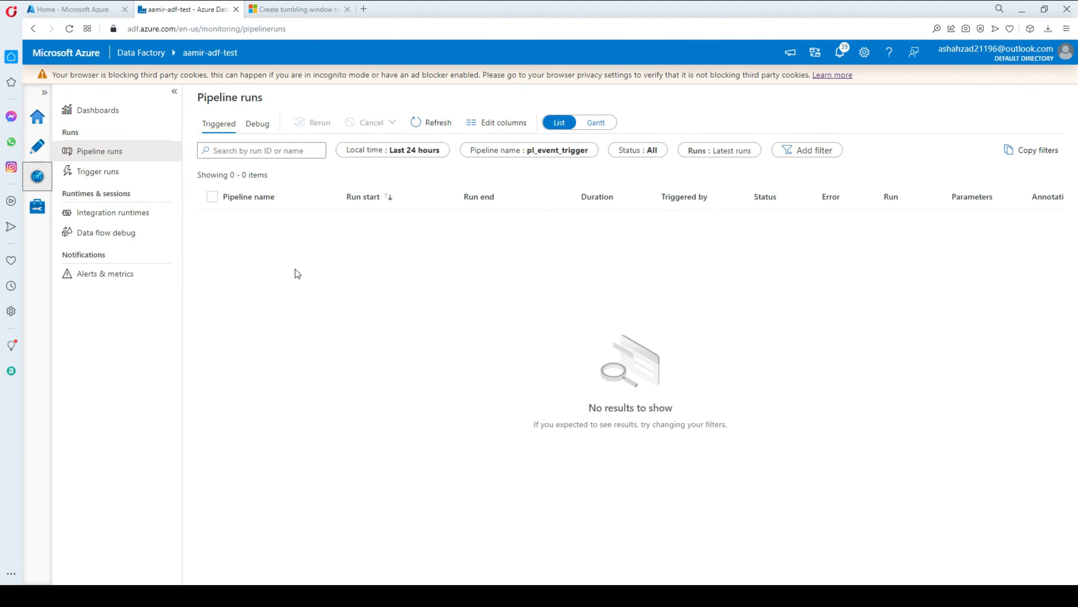
pyautogui.click(100, 175)
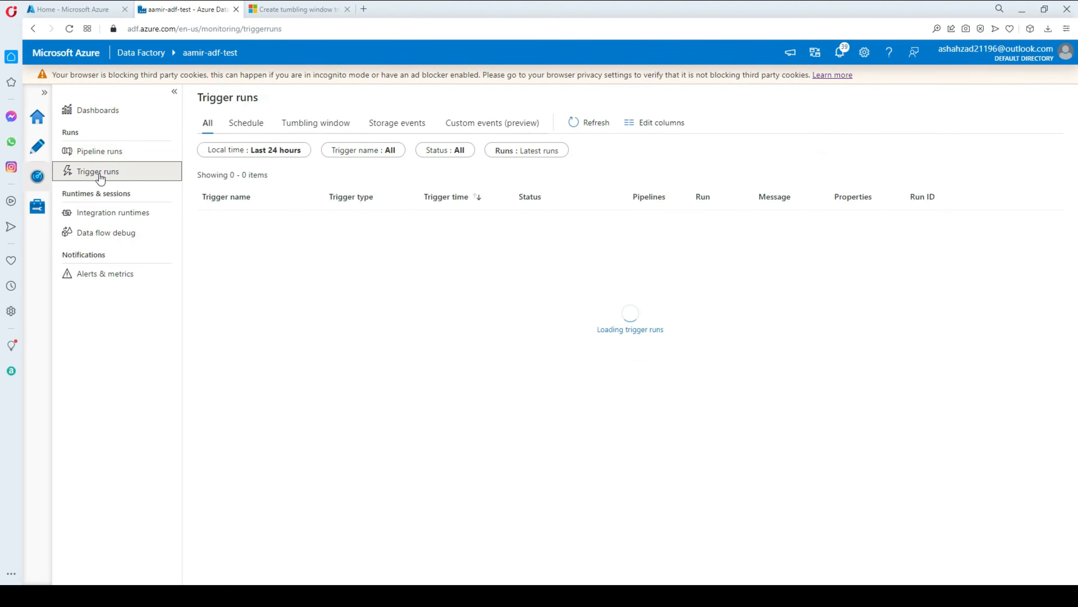
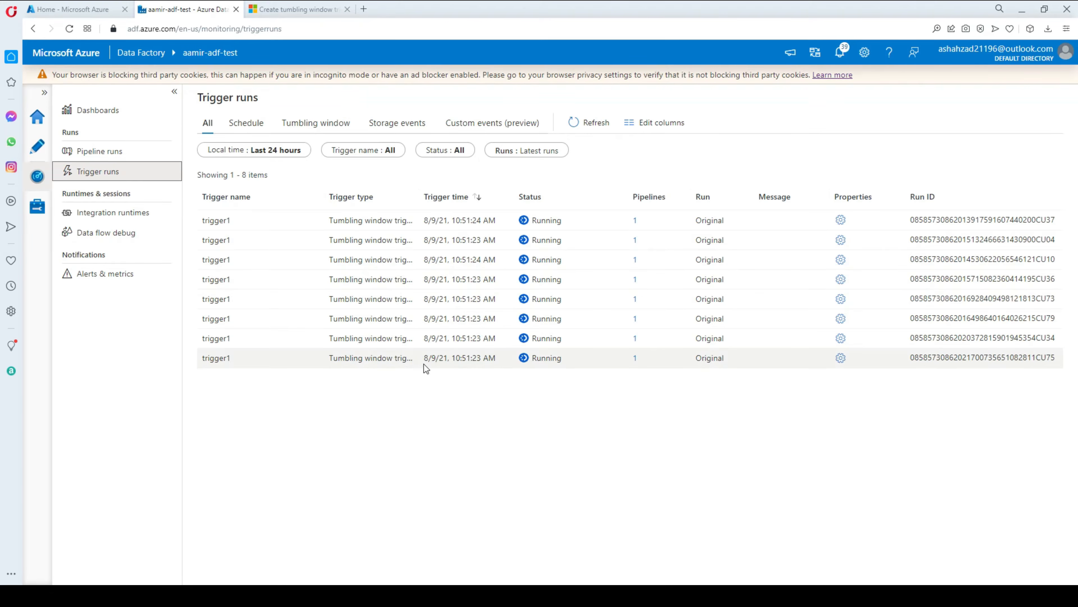
pyautogui.click(635, 359)
pyautogui.click(634, 239)
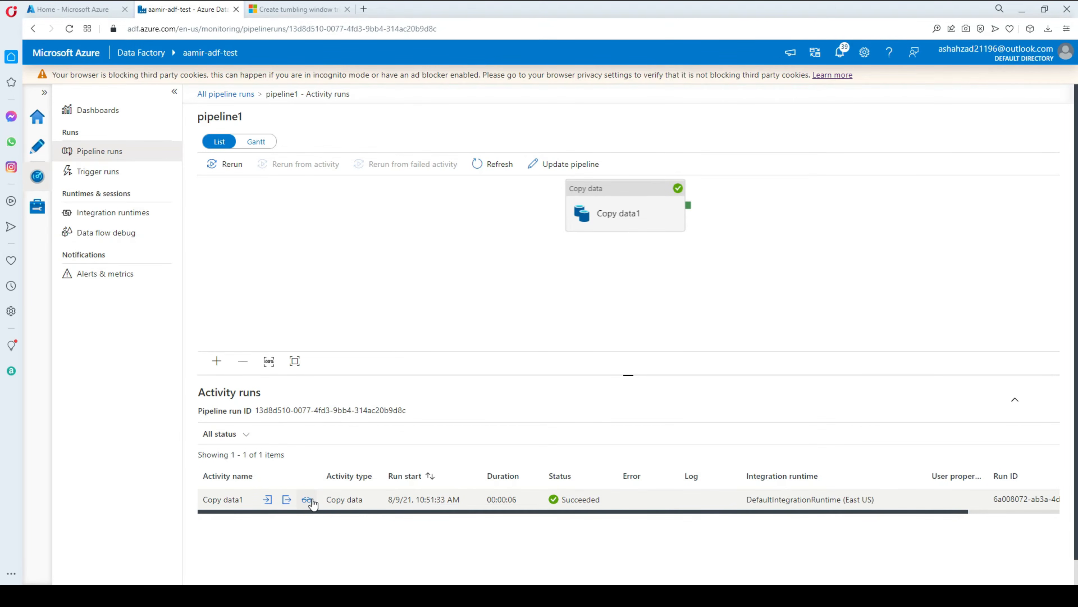
# Check the rows read and written in the Copy data1 run details, and return to the trigger runs.
pyautogui.click(307, 499)
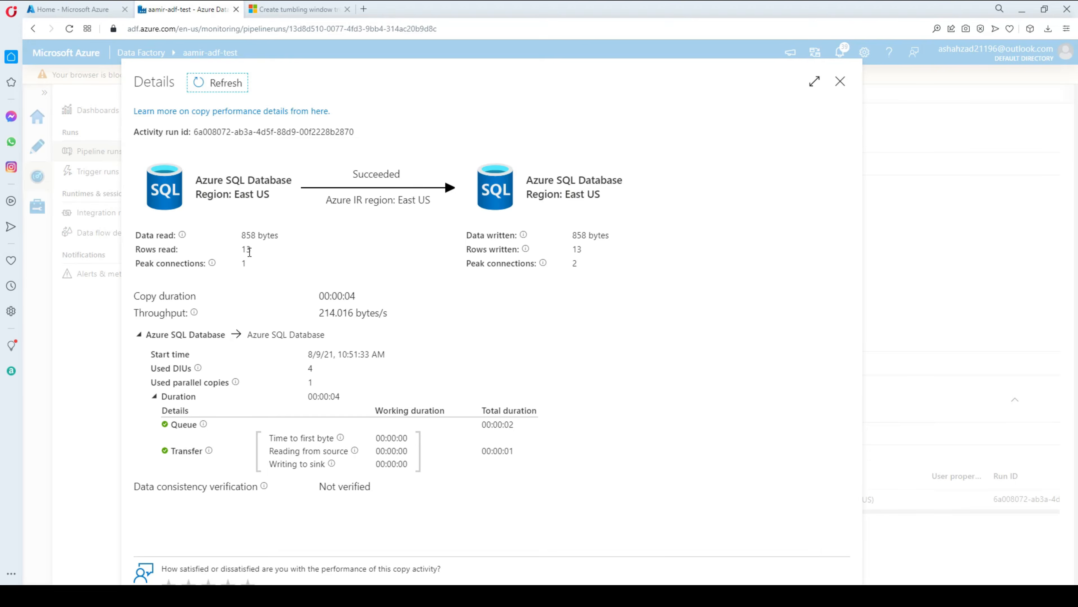
pyautogui.doubleClick(249, 251)
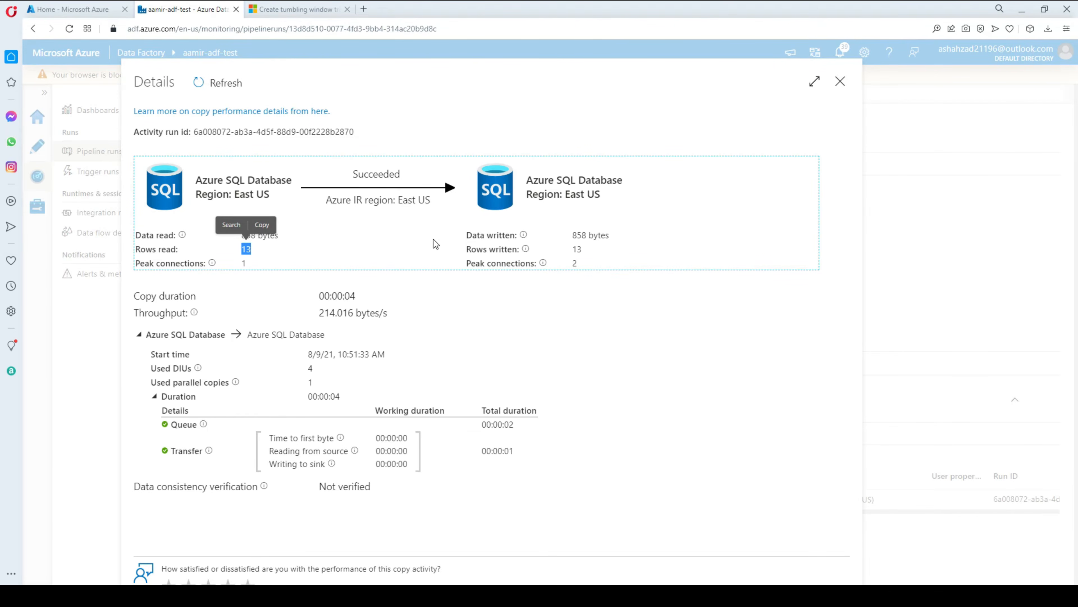
pyautogui.click(841, 83)
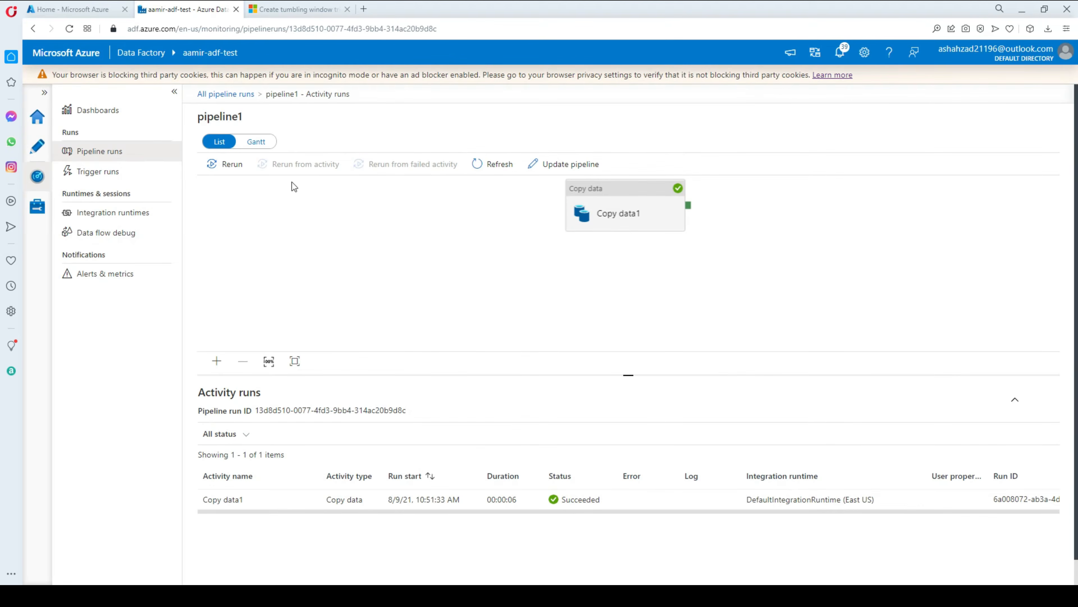
pyautogui.click(100, 173)
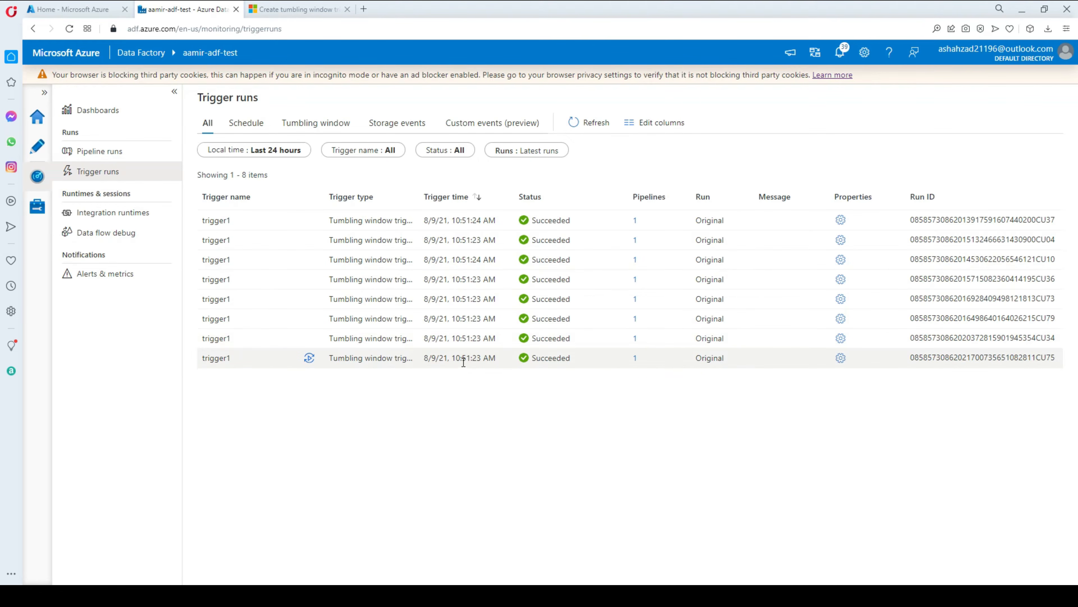
# Check the trigger time of the last listed trigger1 run and view its window start and end times in the run properties.
pyautogui.moveTo(453, 358); pyautogui.dragTo(496, 359)
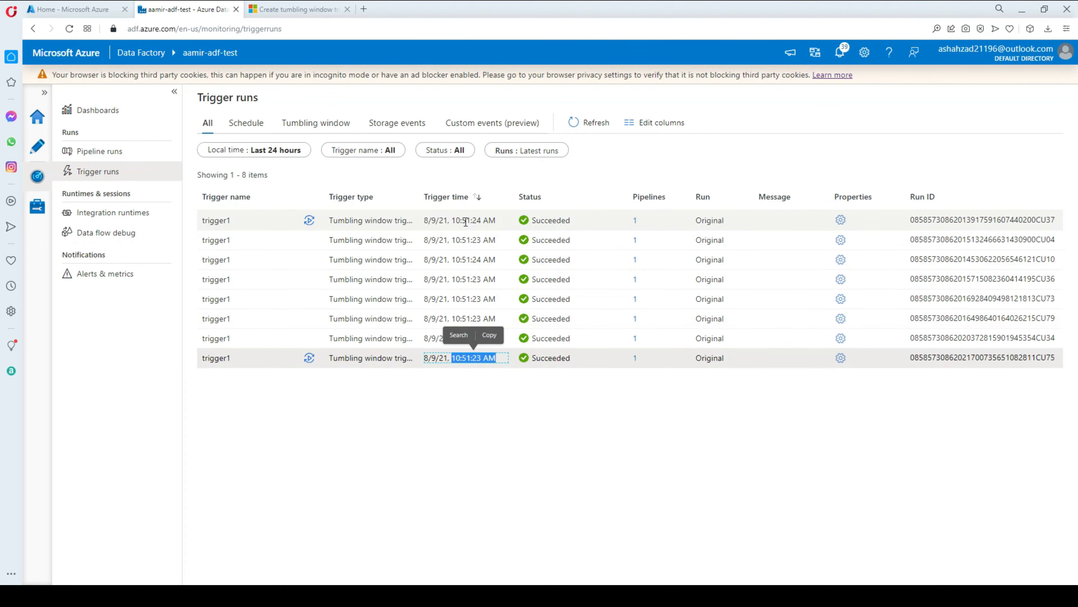
pyautogui.click(471, 385)
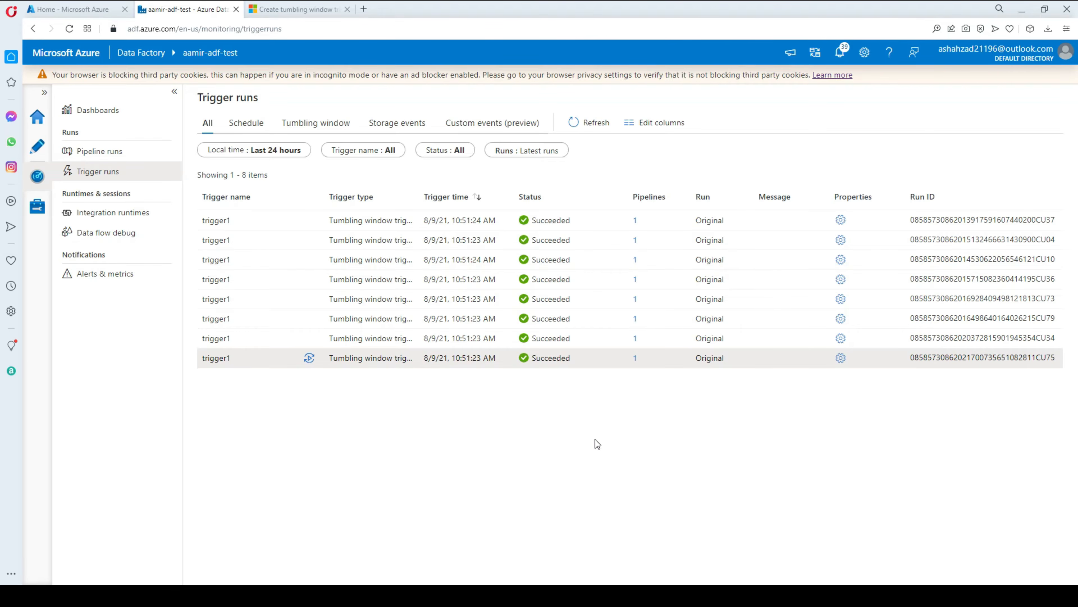
pyautogui.click(841, 358)
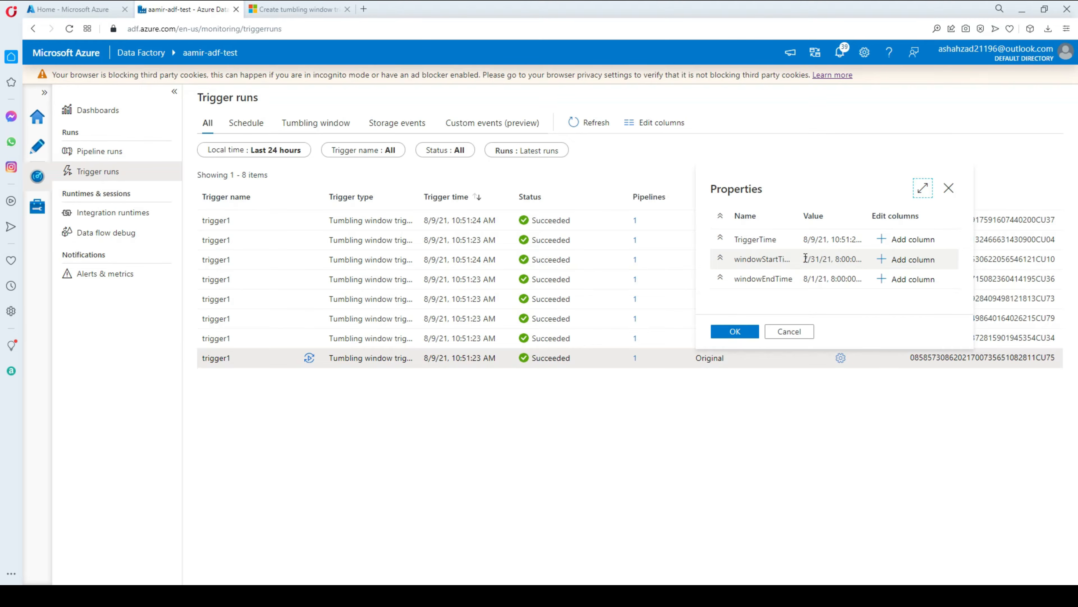
pyautogui.moveTo(805, 257); pyautogui.dragTo(840, 259)
pyautogui.click(846, 259)
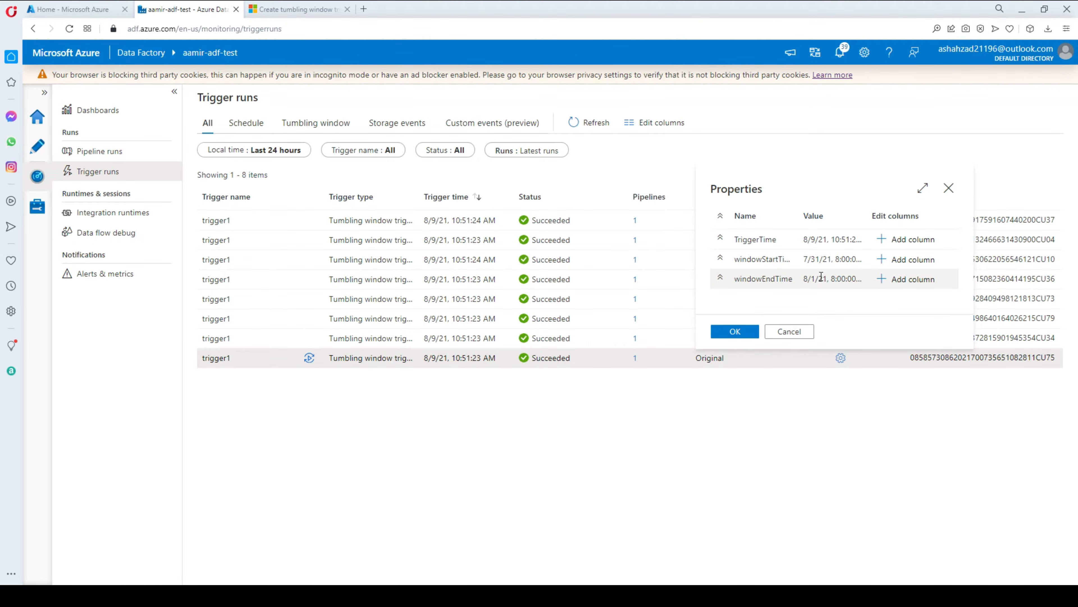
pyautogui.moveTo(805, 278); pyautogui.dragTo(825, 276)
pyautogui.click(789, 332)
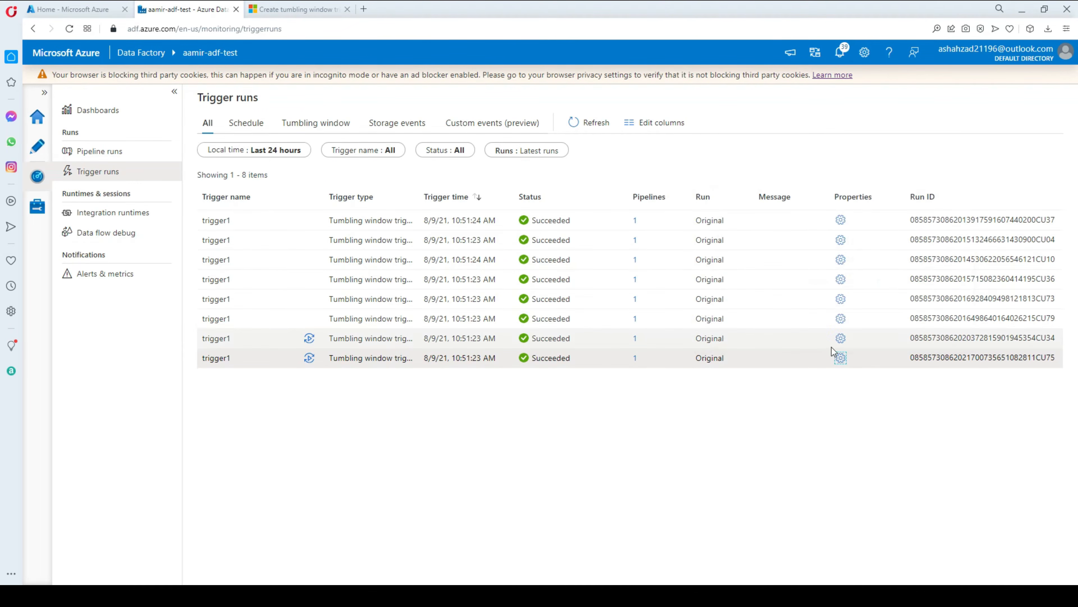
# Check the window start and end times in the properties of the seventh and sixth listed trigger1 runs.
pyautogui.click(841, 339)
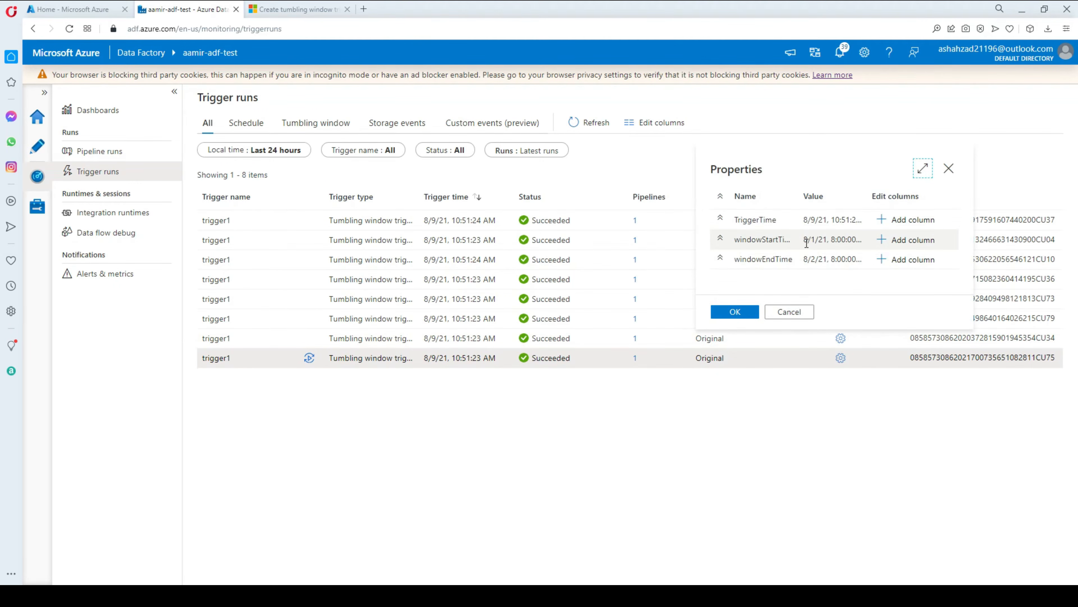
pyautogui.moveTo(805, 240); pyautogui.dragTo(827, 260)
pyautogui.click(793, 312)
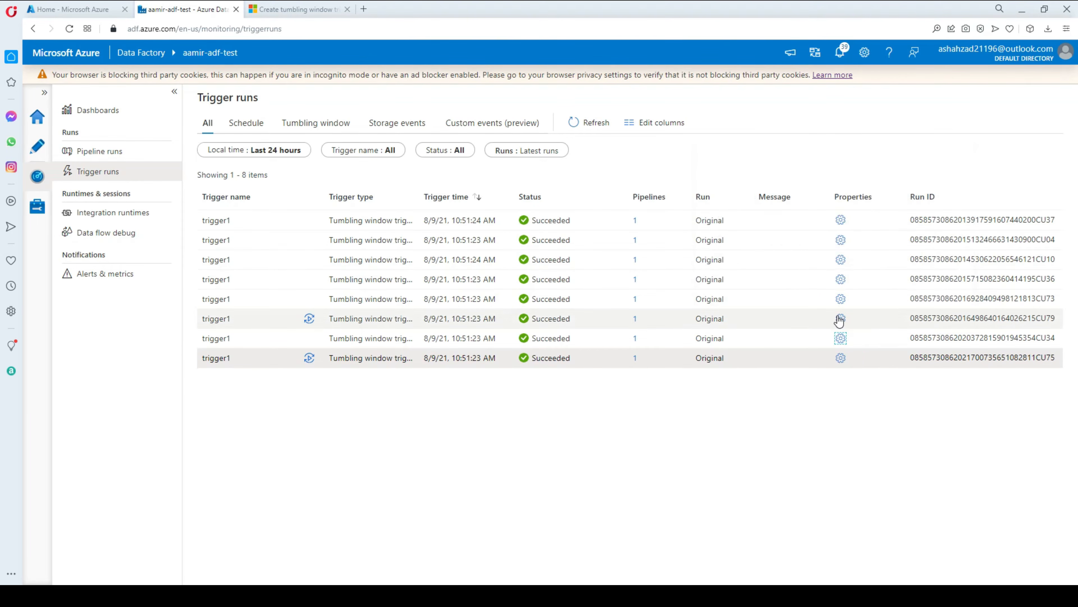
pyautogui.click(840, 319)
pyautogui.moveTo(804, 220); pyautogui.dragTo(828, 239)
pyautogui.click(798, 296)
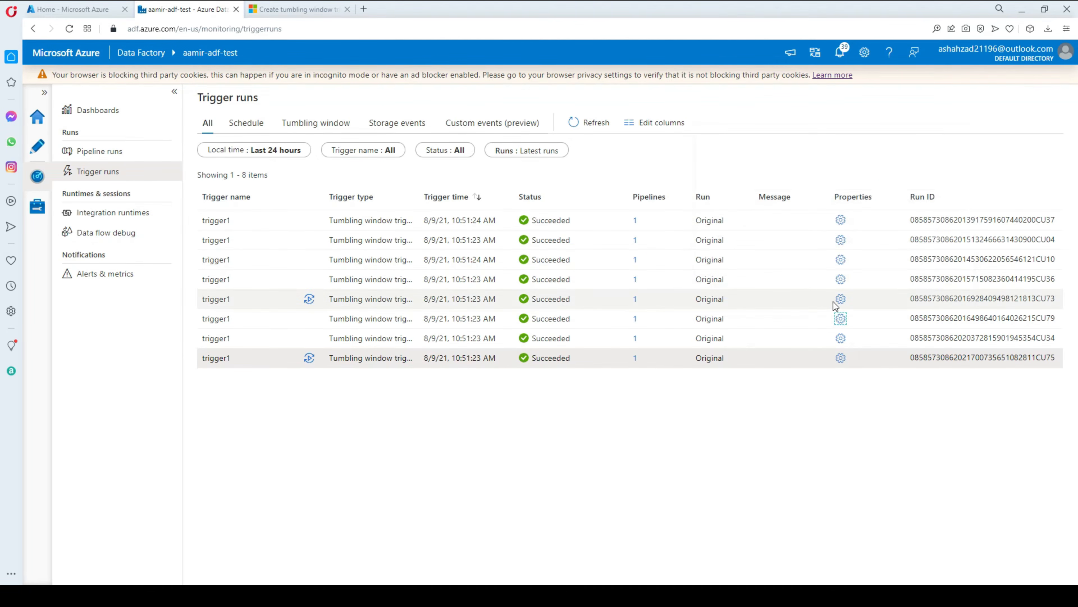
# Check the window start and end times in the properties of the fourth and third listed trigger1 runs.
pyautogui.click(841, 281)
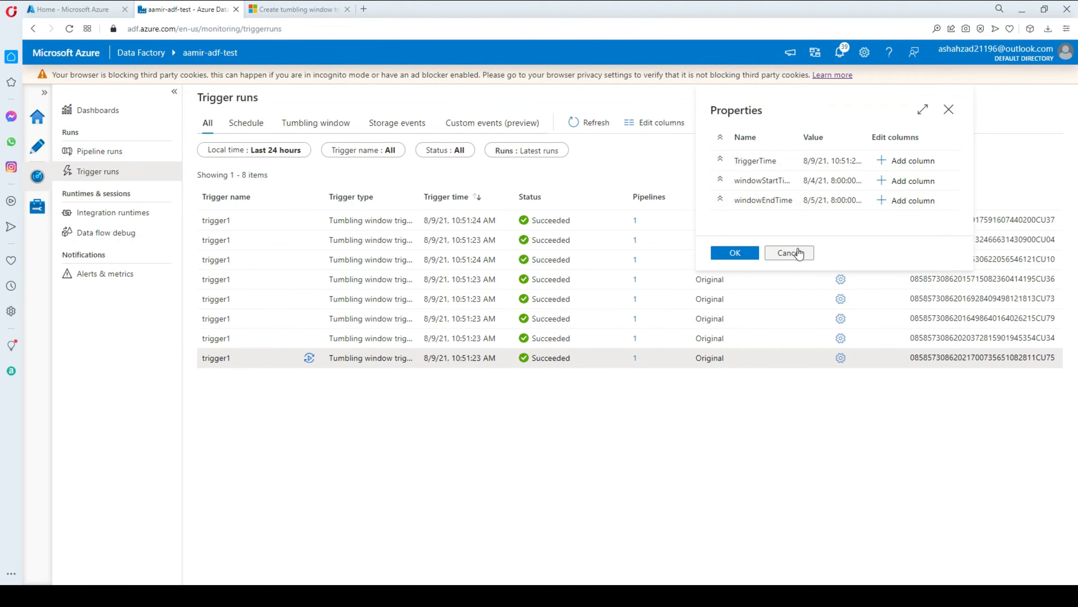
pyautogui.moveTo(804, 180); pyautogui.dragTo(835, 200)
pyautogui.click(789, 253)
pyautogui.click(841, 259)
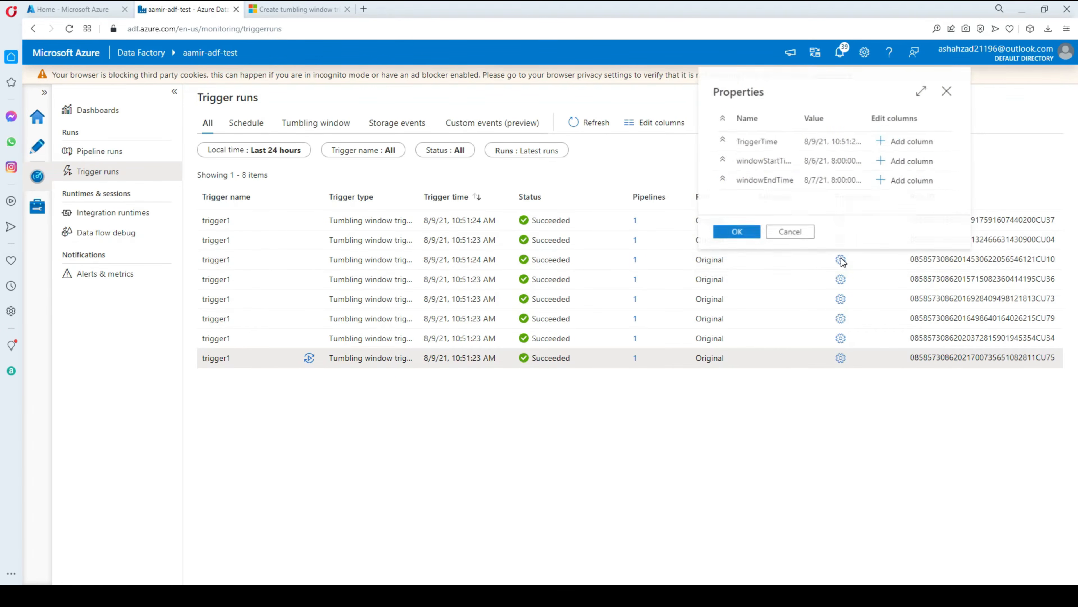
pyautogui.moveTo(804, 161); pyautogui.dragTo(835, 181)
pyautogui.click(794, 236)
# Check the window start times in the properties of the second and first listed trigger1 runs.
pyautogui.click(840, 240)
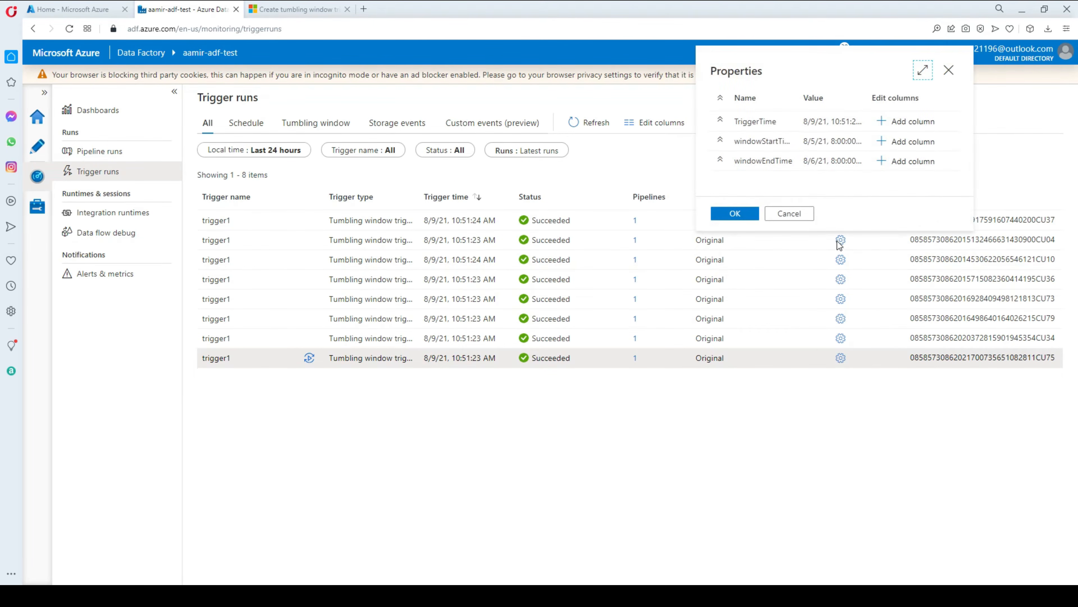
pyautogui.moveTo(807, 145); pyautogui.dragTo(835, 141)
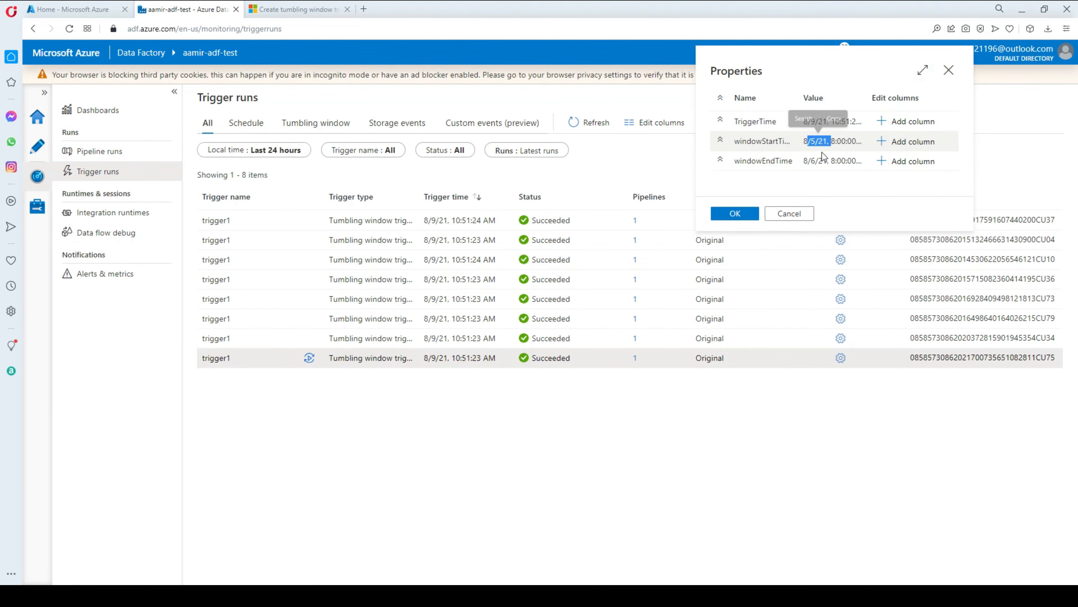
pyautogui.click(790, 214)
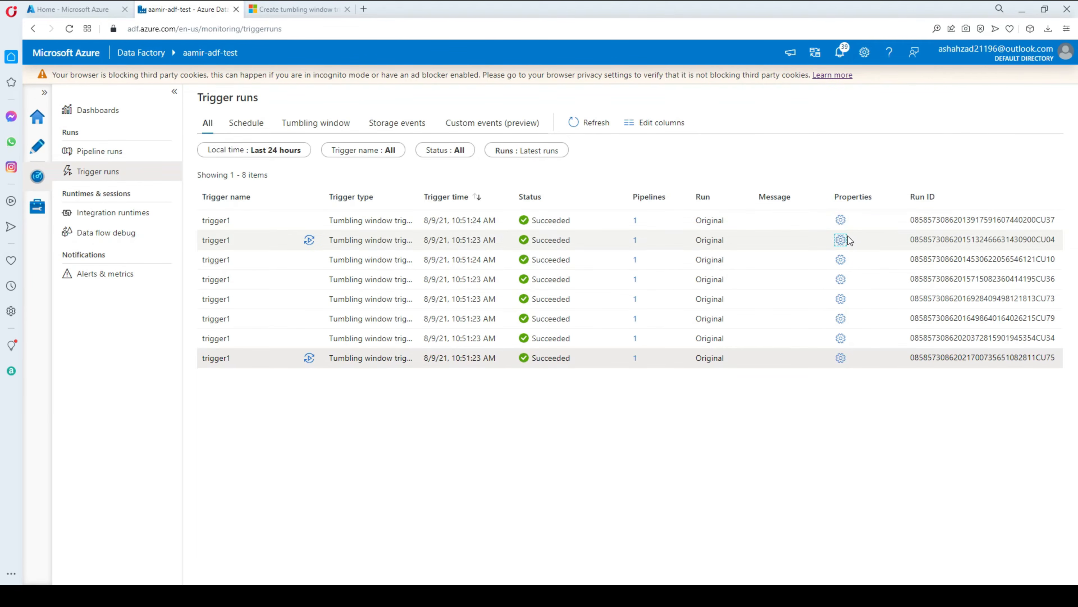
pyautogui.click(841, 220)
pyautogui.moveTo(806, 324); pyautogui.dragTo(851, 324)
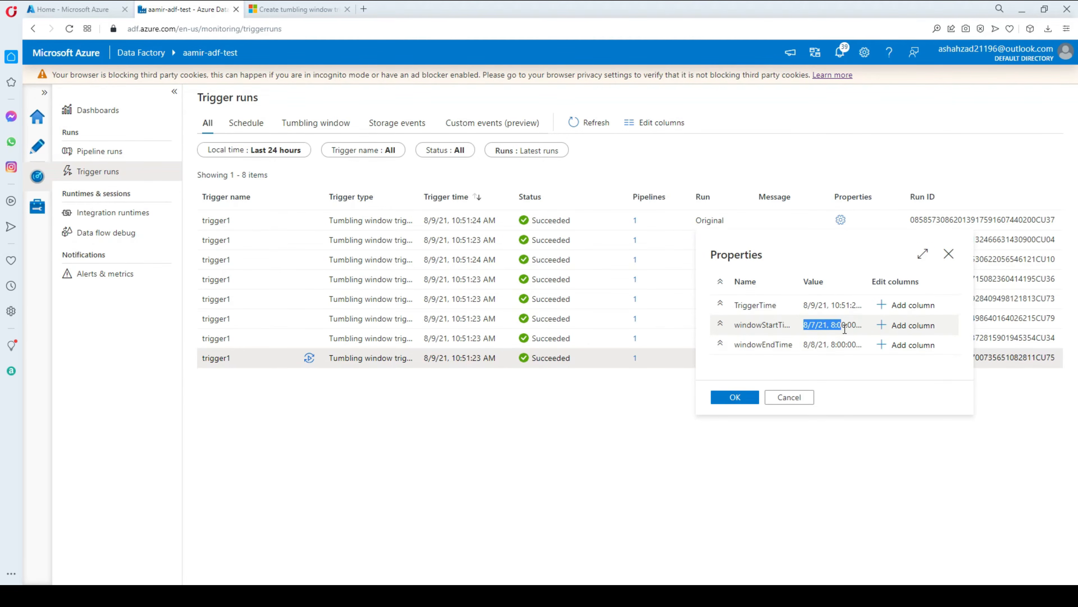
pyautogui.click(785, 398)
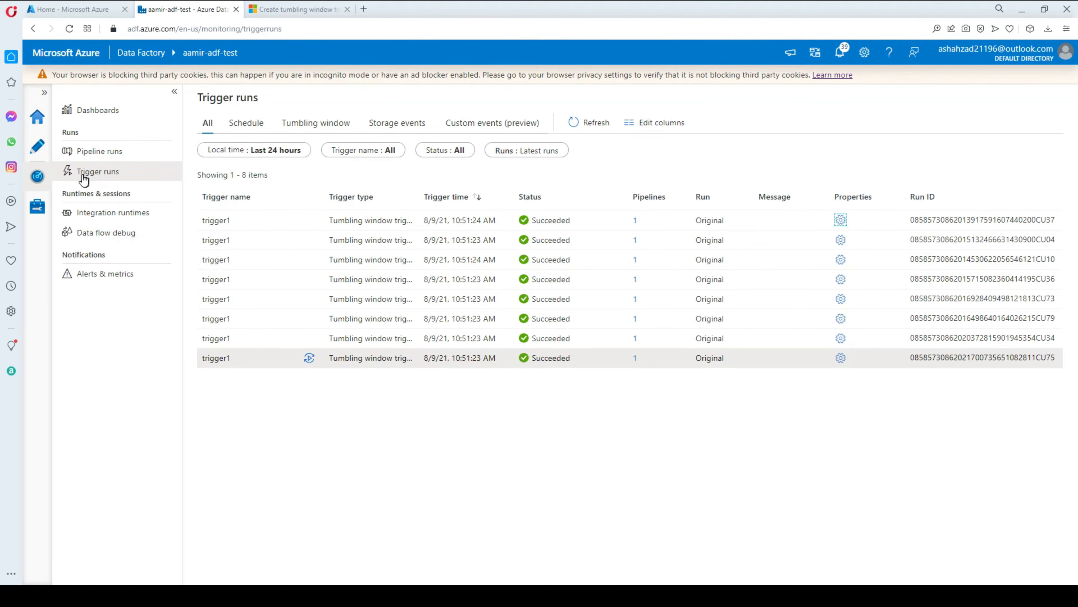
# Return to pipeline authoring, switch to SQL Server Management Studio, and run the Customer_Dest select query with a taller results area.
pyautogui.click(38, 149)
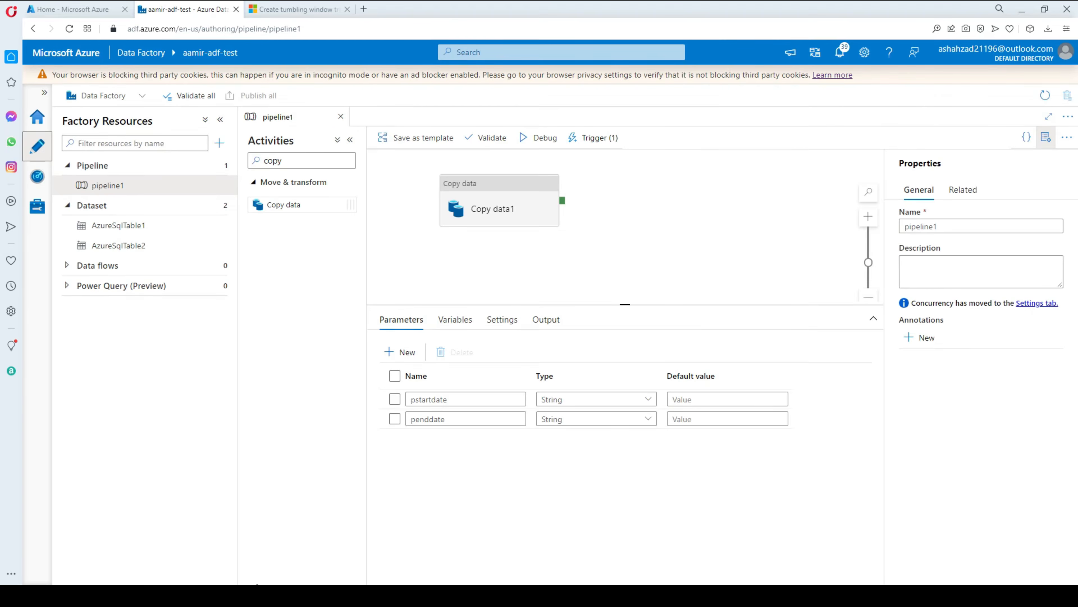
pyautogui.click(260, 596)
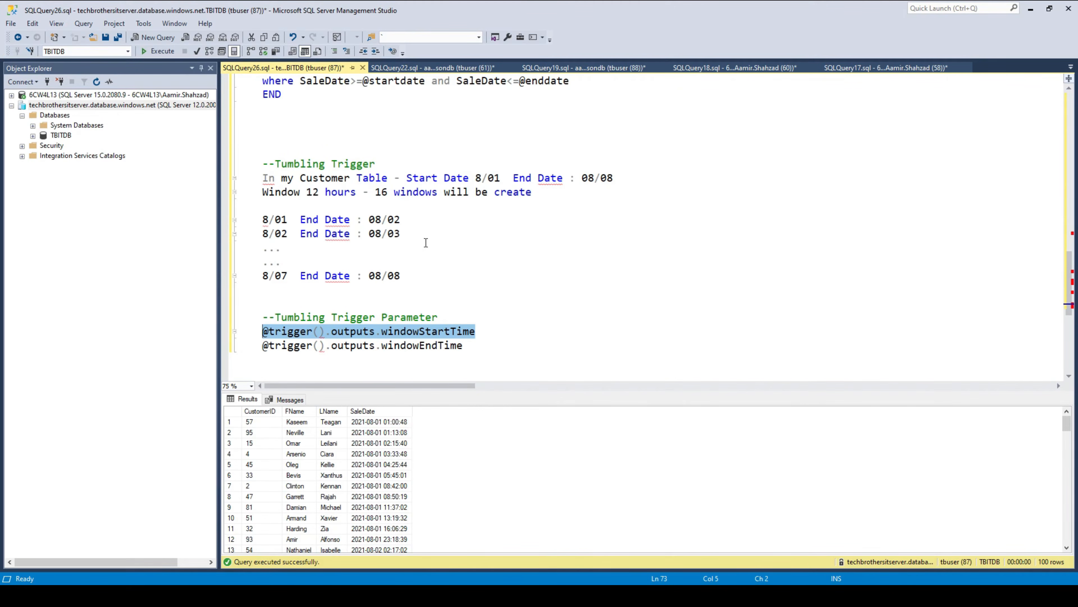
pyautogui.scroll(4, 441, 282)
pyautogui.scroll(3, 441, 283)
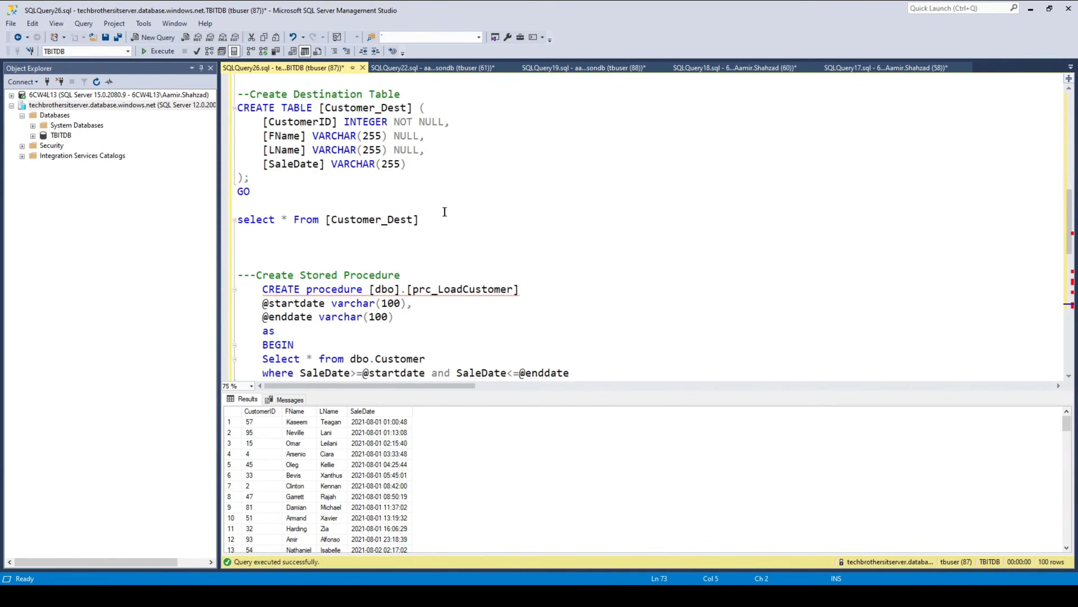
pyautogui.moveTo(444, 211); pyautogui.dragTo(275, 205)
pyautogui.click(169, 52)
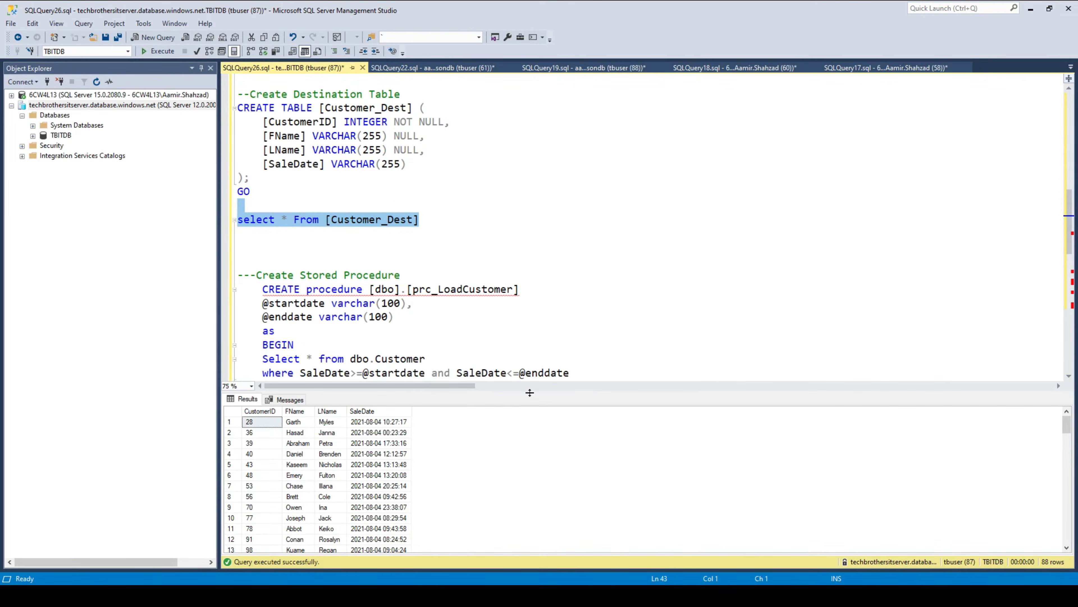
pyautogui.moveTo(530, 393); pyautogui.dragTo(543, 262)
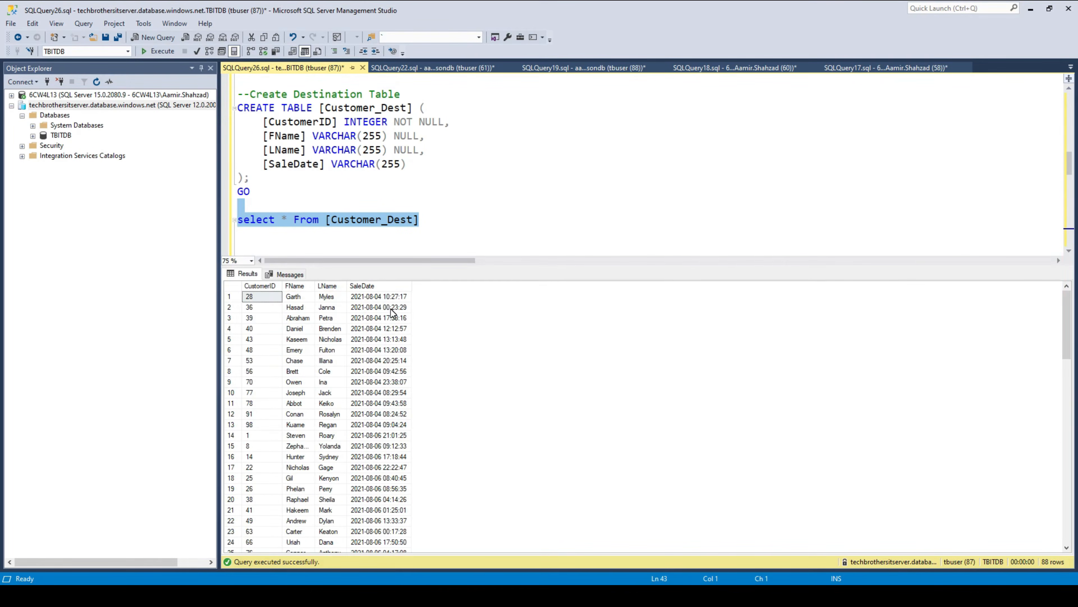
# Add "order by SaleDate" to the Customer_Dest select query and execute it.
pyautogui.click(436, 221)
pyautogui.press('Return')
pyautogui.write('o')
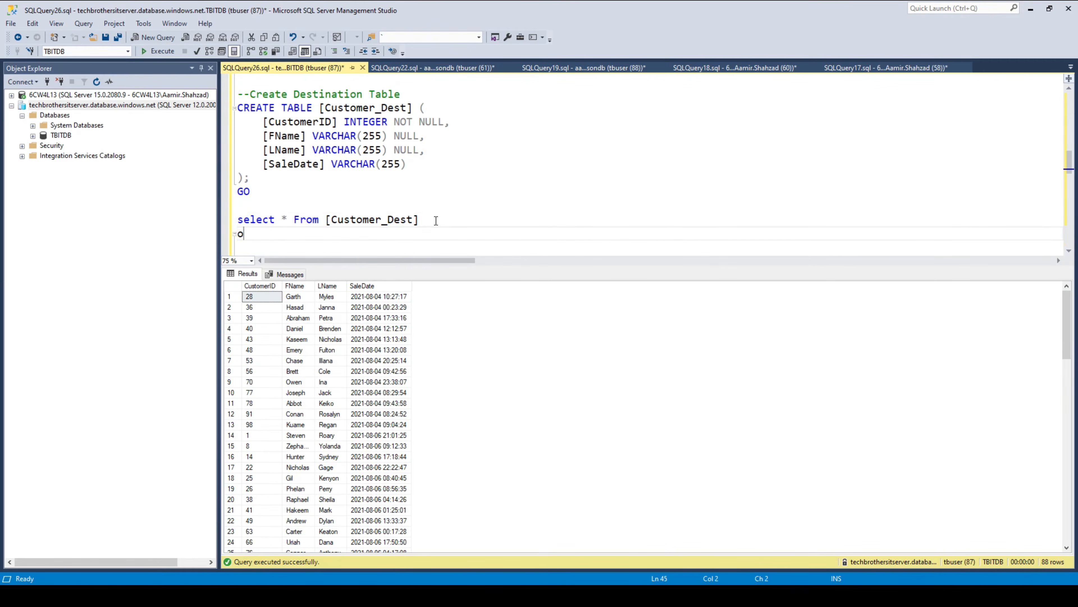
pyautogui.write('rder by sa')
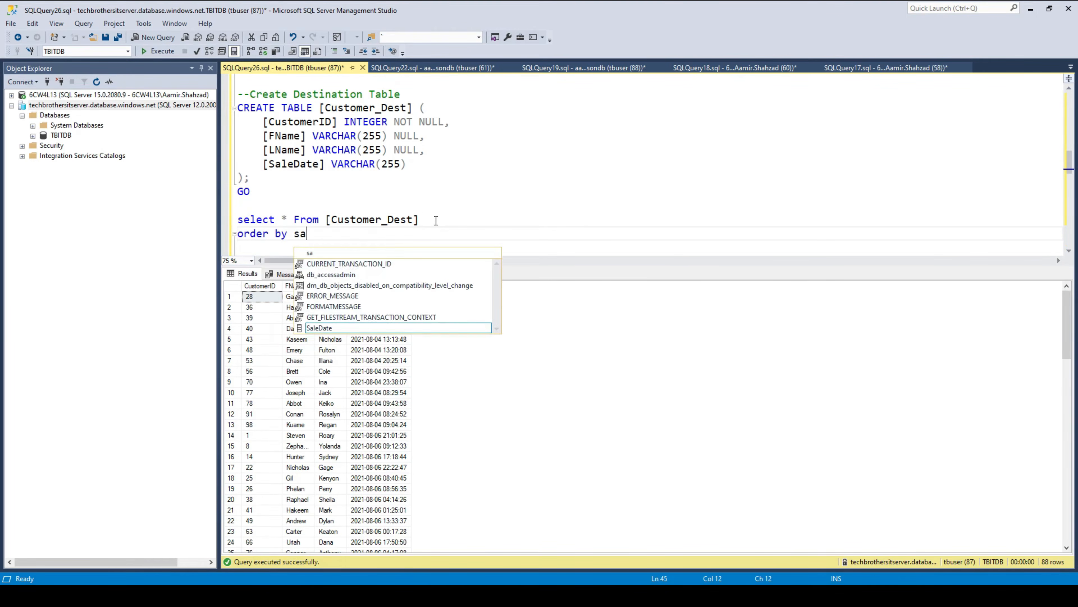
pyautogui.write('ledate')
pyautogui.press('Tab')
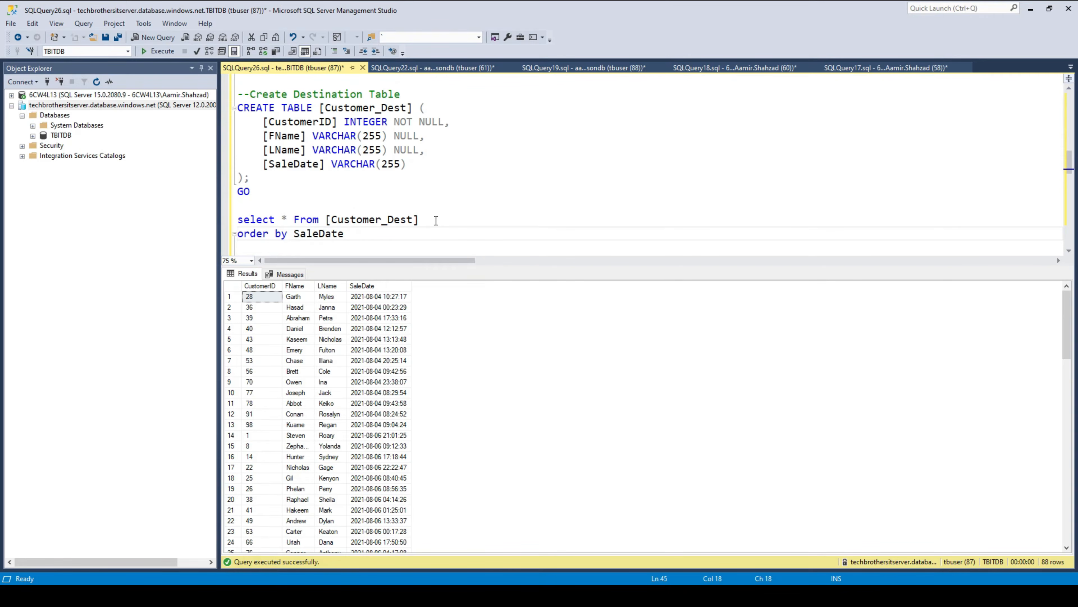
pyautogui.hotkey('shift', 'Up')
pyautogui.hotkey('shift', 'Up')
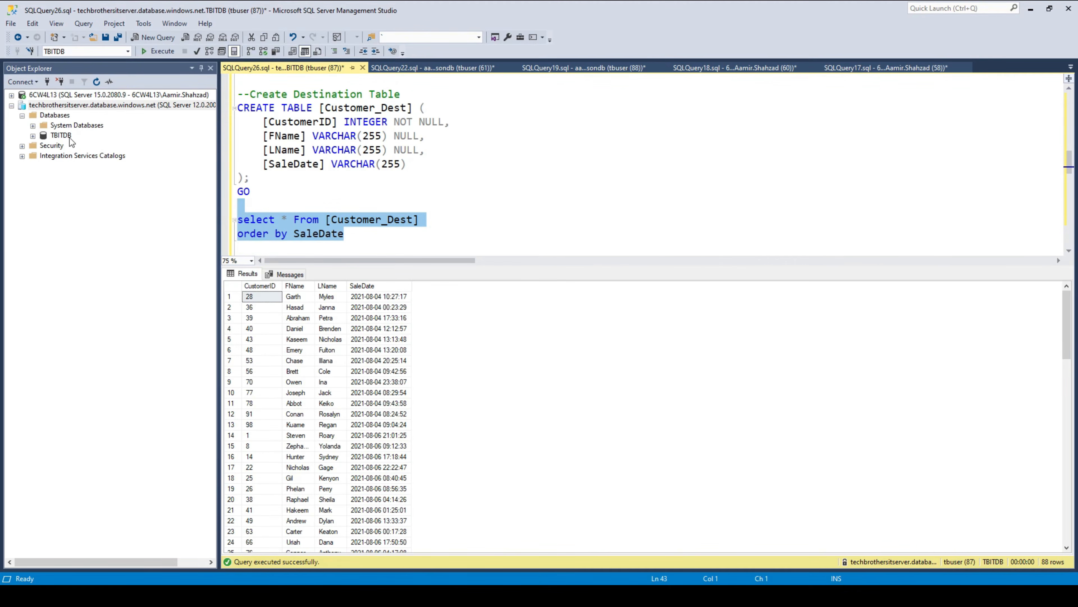
pyautogui.click(154, 52)
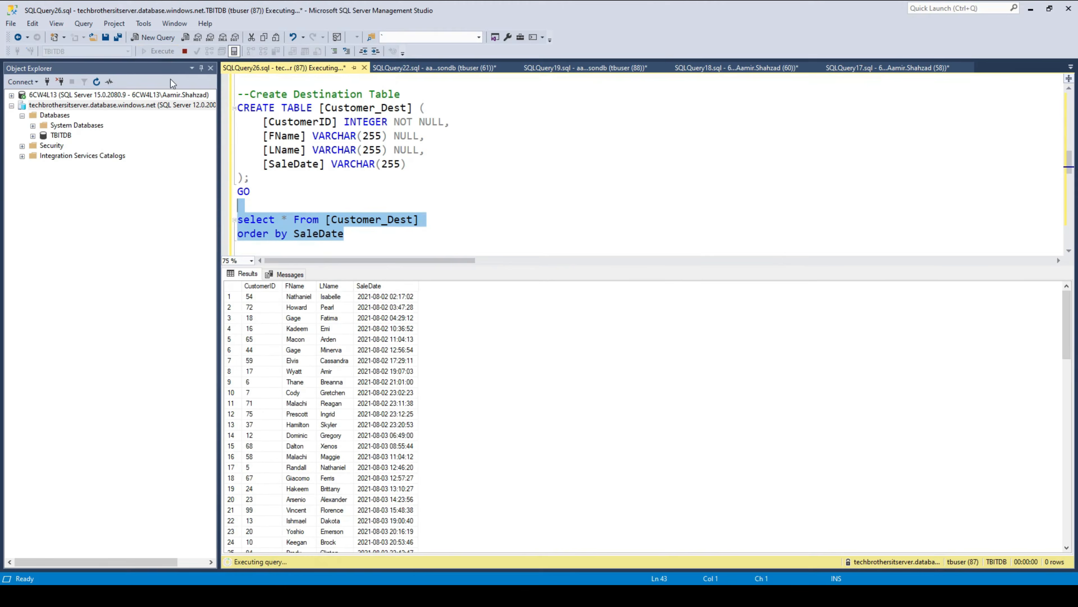
# Examine the range of SaleDate values among the rows copied into Customer_Dest, focusing on the earliest dates.
pyautogui.click(383, 297)
pyautogui.click(391, 350)
pyautogui.scroll(-6, 394, 352)
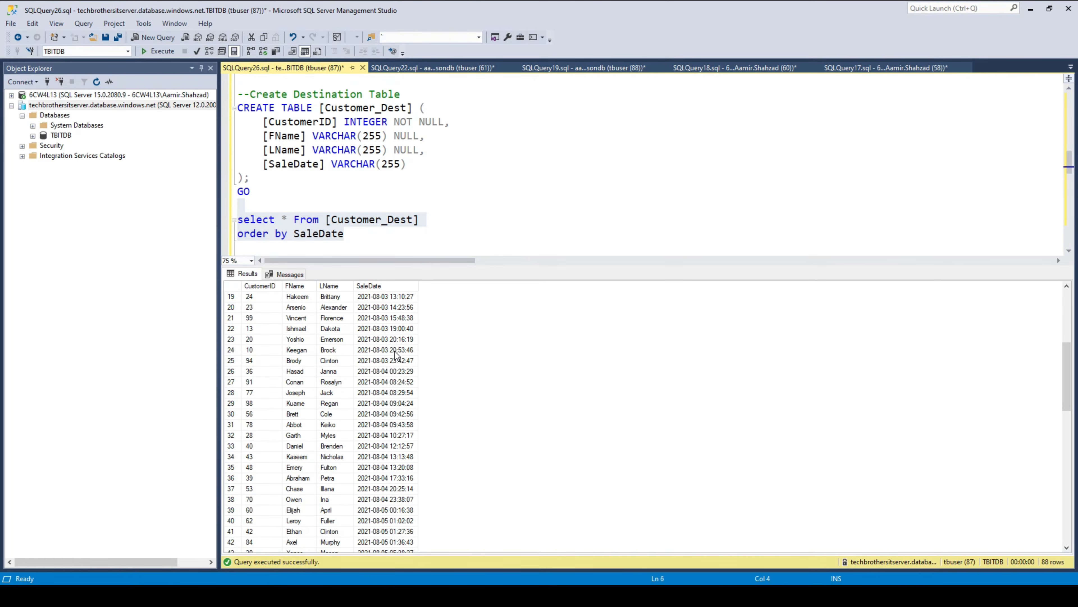
pyautogui.press('Down')
pyautogui.scroll(-20, 383, 443)
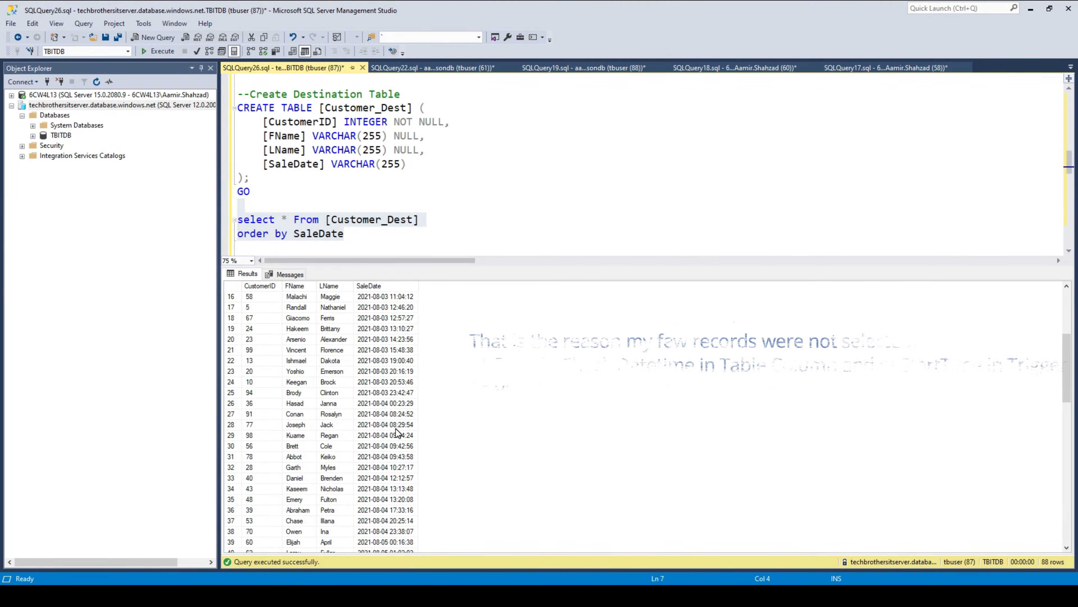
pyautogui.scroll(20, 405, 424)
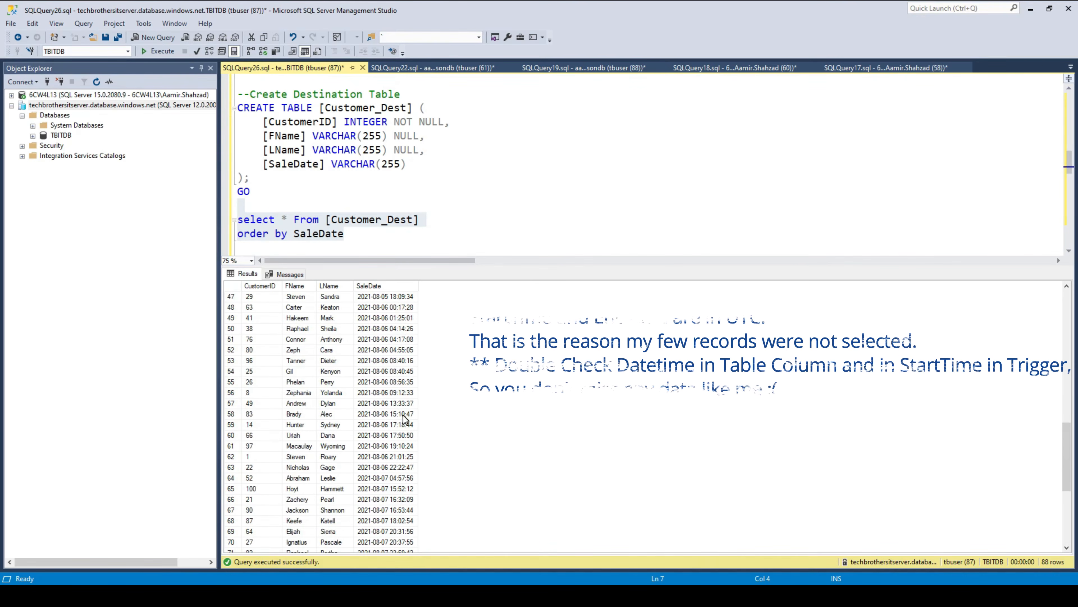
pyautogui.click(403, 297)
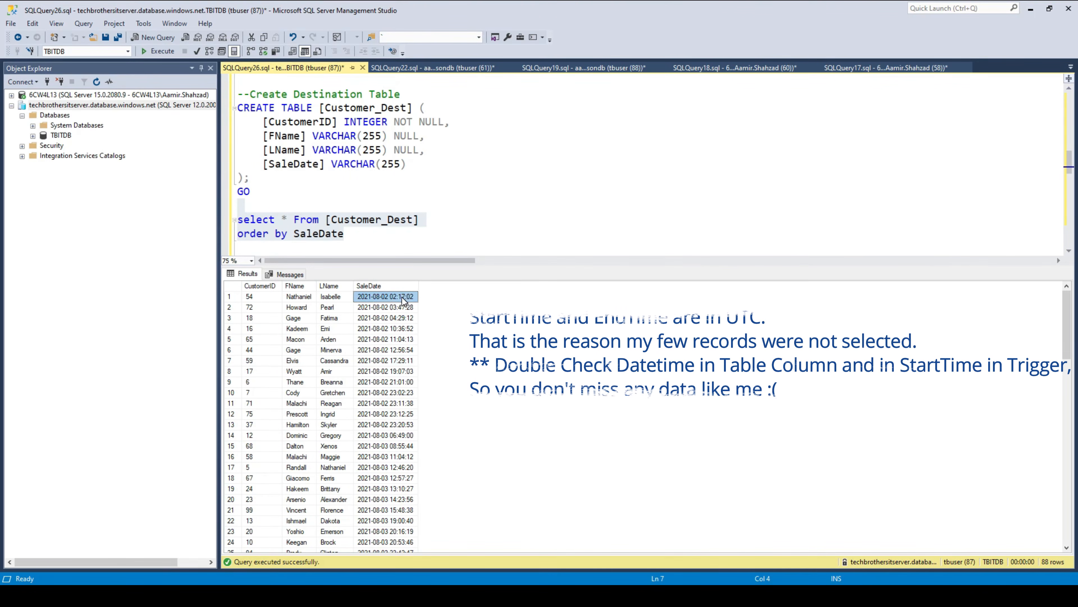
pyautogui.click(398, 306)
pyautogui.click(396, 338)
pyautogui.click(390, 394)
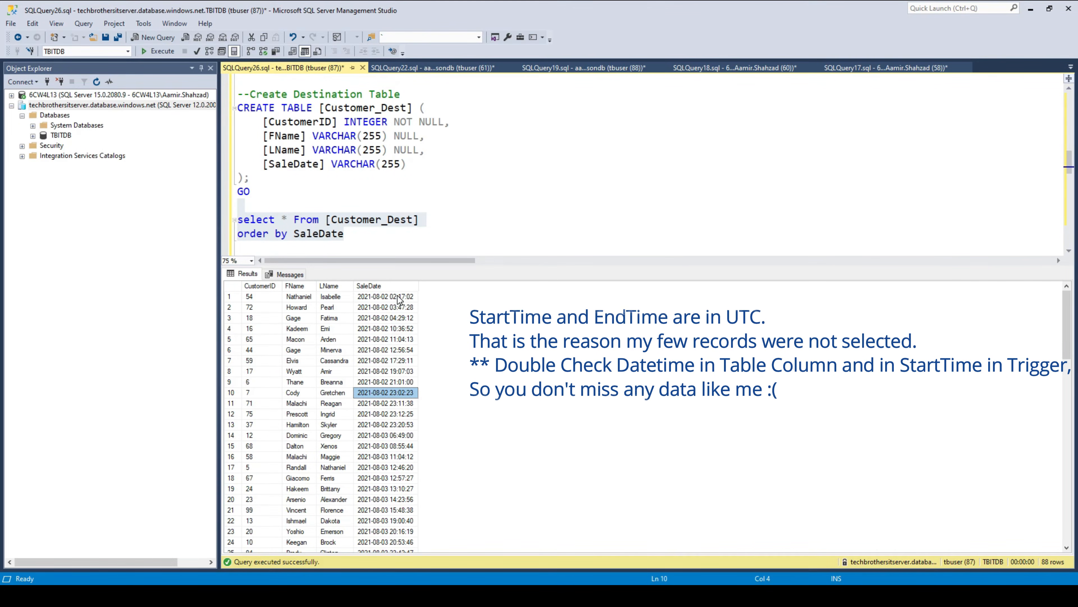
pyautogui.moveTo(400, 297); pyautogui.dragTo(402, 391)
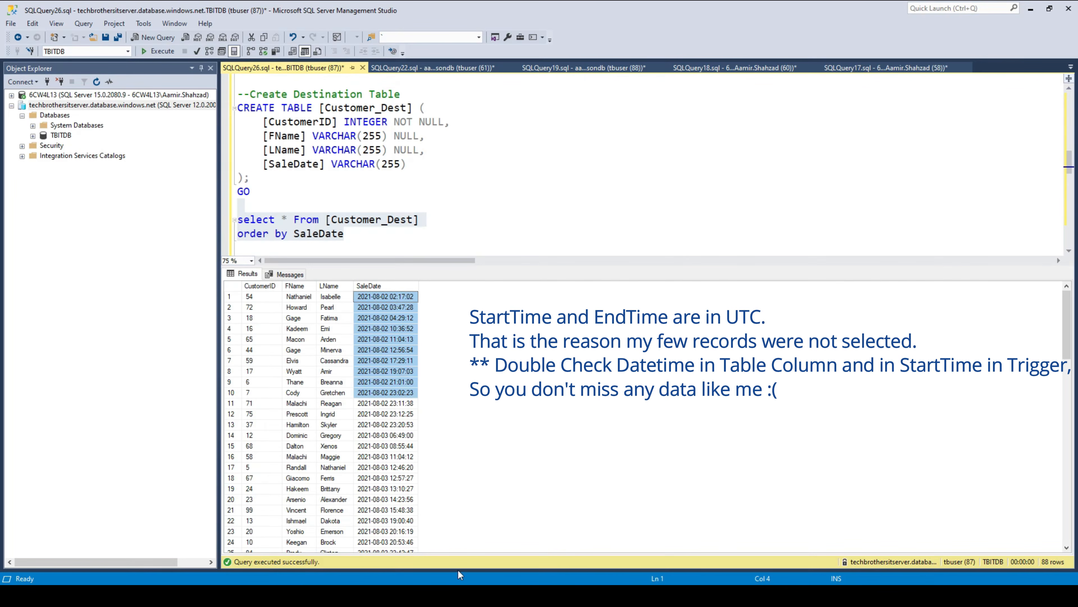
pyautogui.click(386, 381)
# Run the Customer select query ordered by SaleDate and examine the earliest SaleDate values in the source table.
pyautogui.scroll(5, 434, 195)
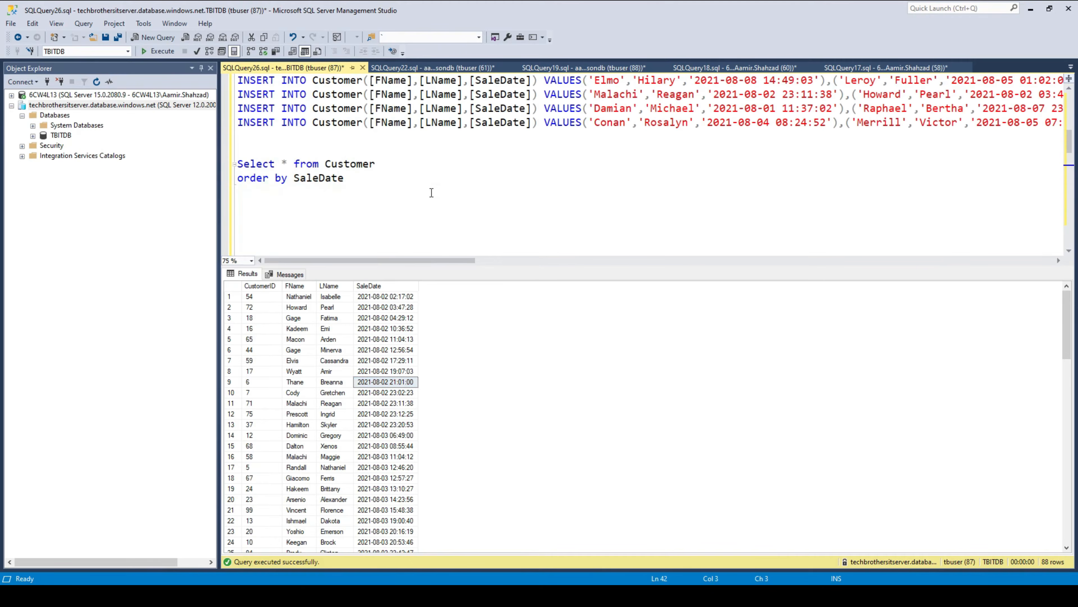
pyautogui.moveTo(387, 187); pyautogui.dragTo(230, 159)
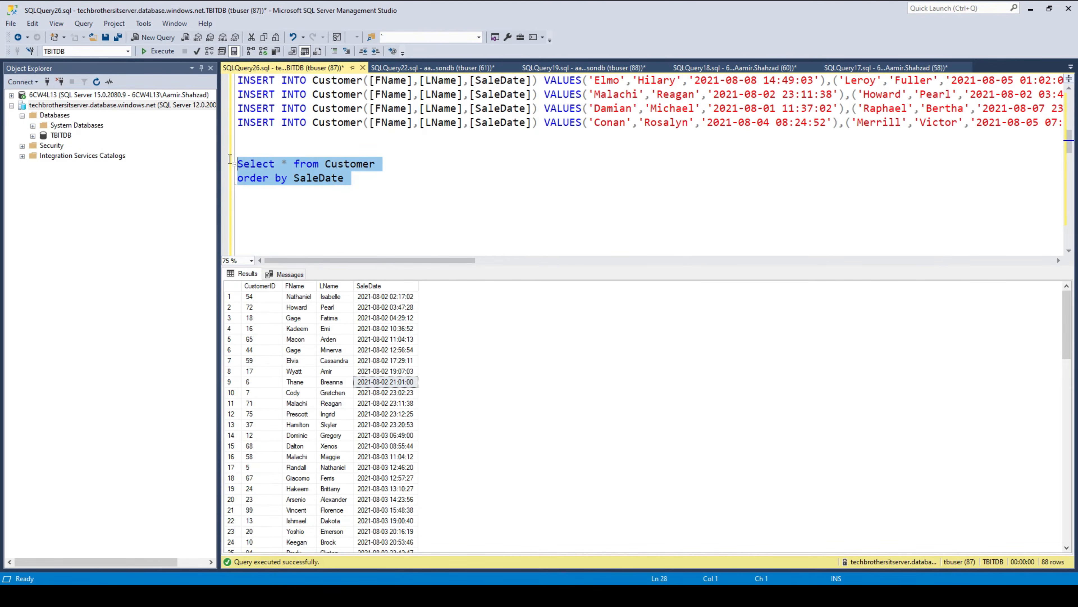
pyautogui.click(161, 52)
pyautogui.click(382, 297)
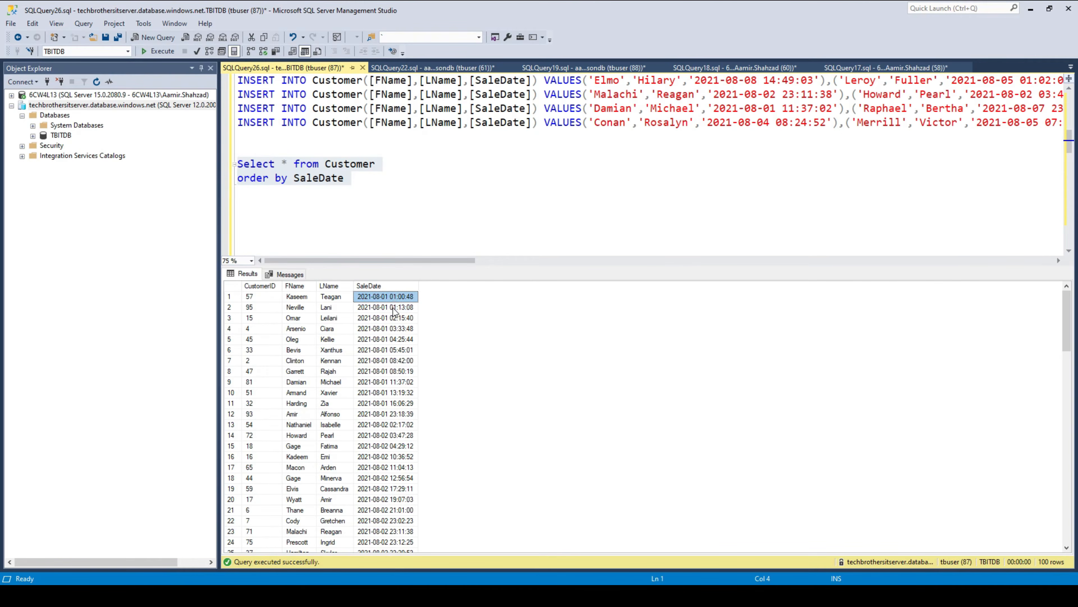
pyautogui.press('Down')
pyautogui.press('Down')
pyautogui.press('Down')
pyautogui.press('Down')
pyautogui.press('Down')
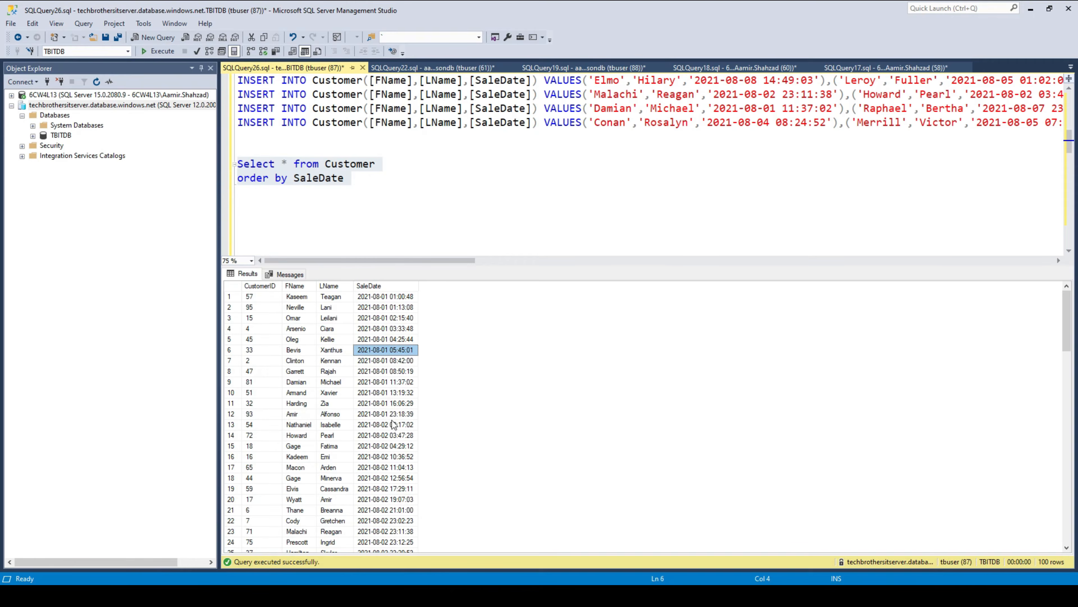
# Recheck the first few SaleDate values in the ordered Customer query results.
pyautogui.moveTo(393, 424); pyautogui.dragTo(398, 308)
pyautogui.click(399, 299)
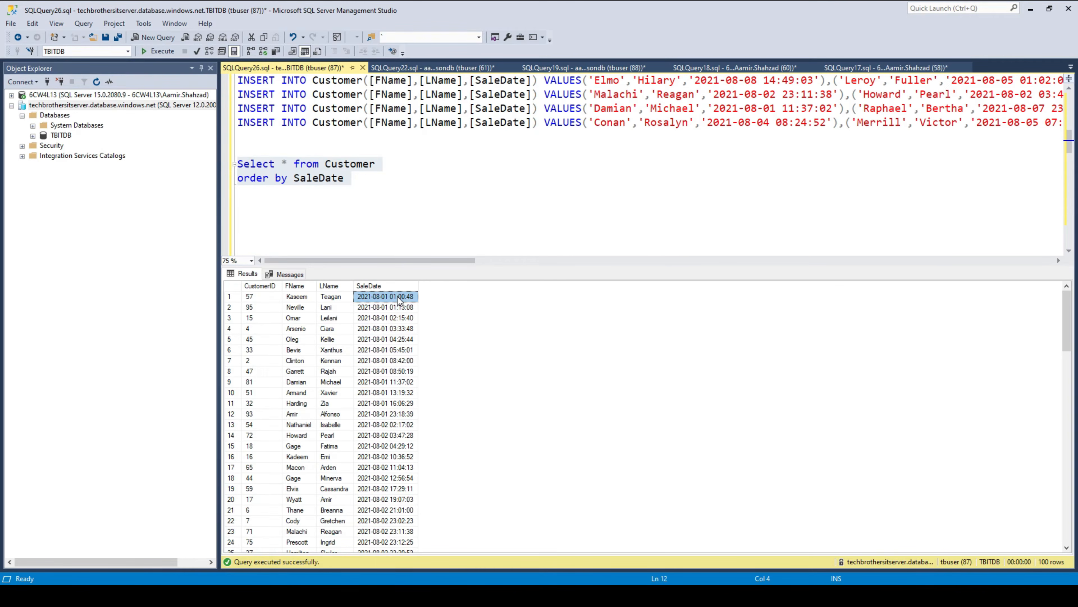
pyautogui.click(392, 308)
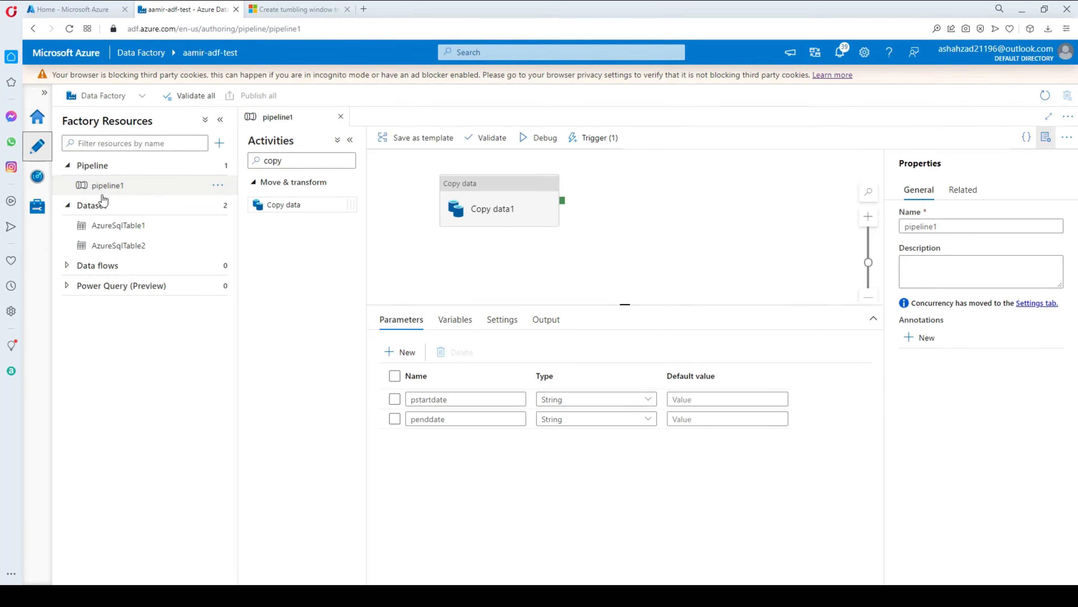
# Switch to Azure Data Factory and review the settings of pipeline1's existing tumbling window trigger, closing it without changes.
pyautogui.click(595, 139)
pyautogui.click(590, 178)
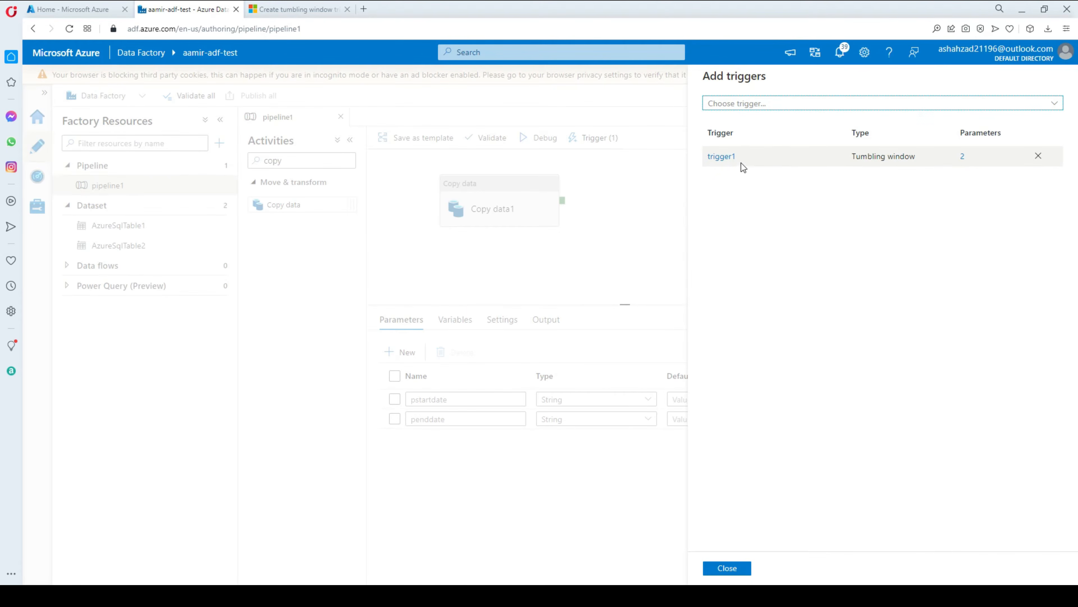
pyautogui.click(733, 156)
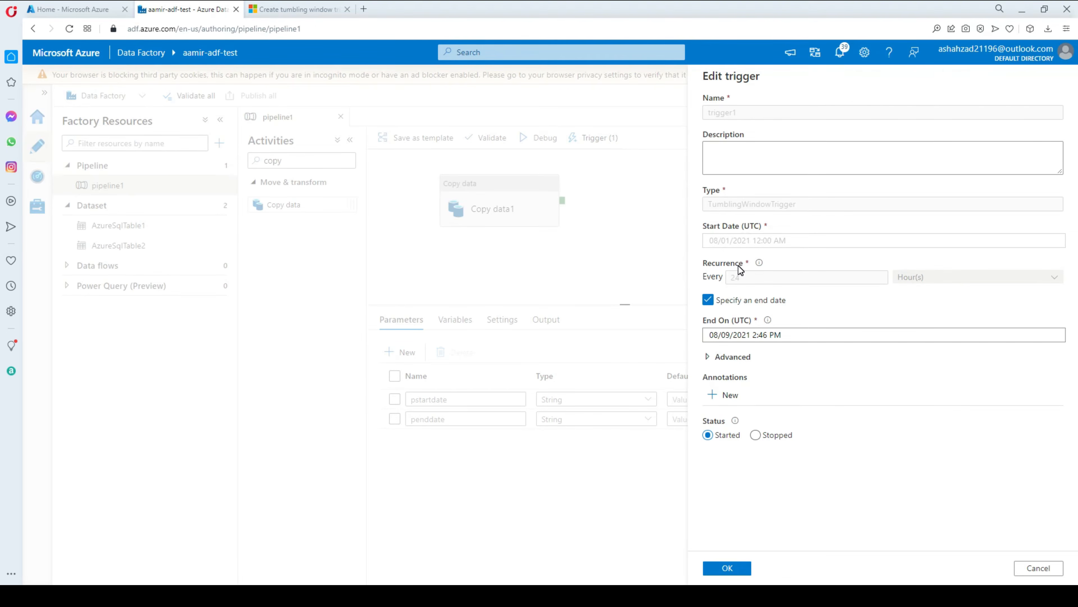
pyautogui.click(1040, 568)
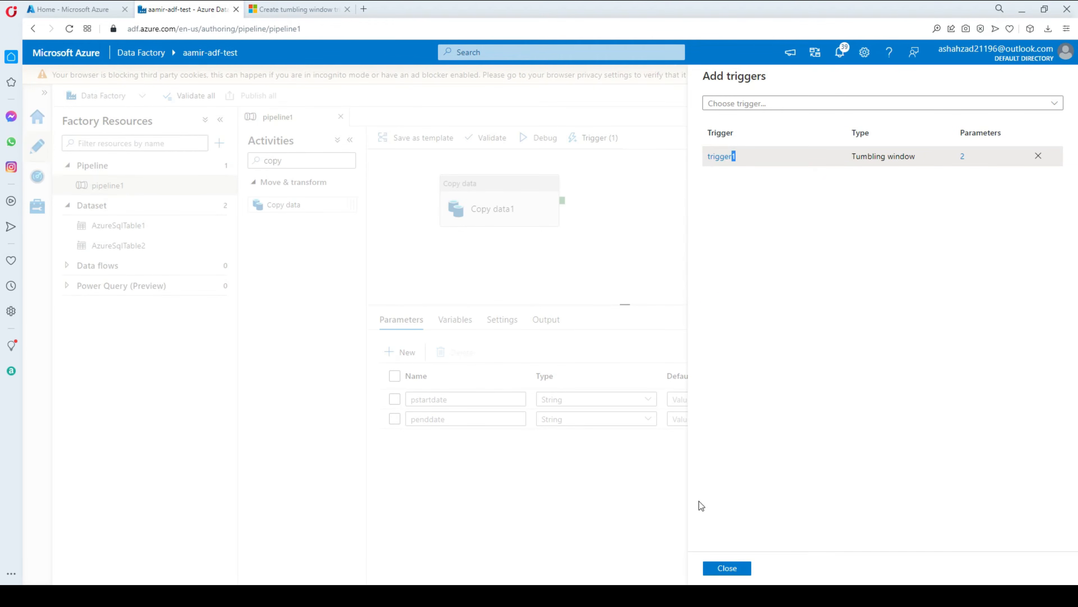
pyautogui.click(726, 568)
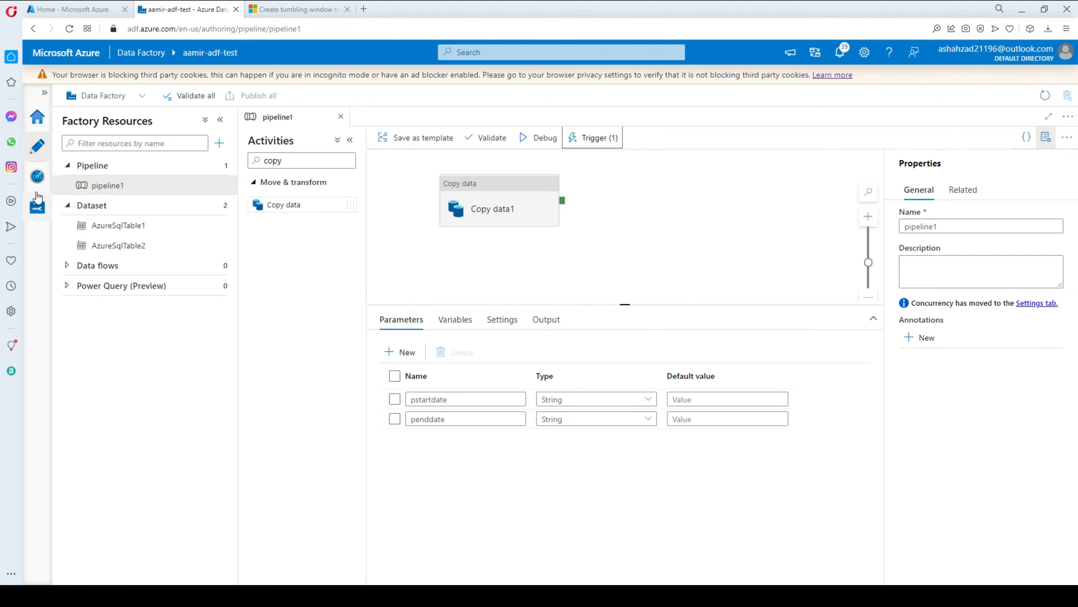
# Delete the tumbling window trigger trigger1 from the data factory's trigger management list.
pyautogui.click(36, 214)
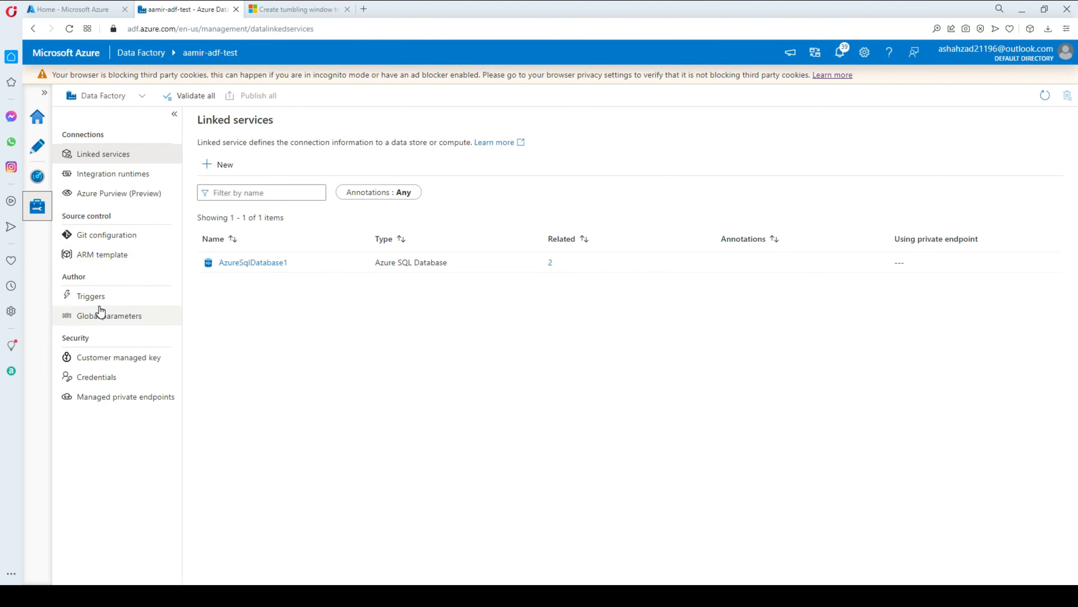
pyautogui.click(107, 300)
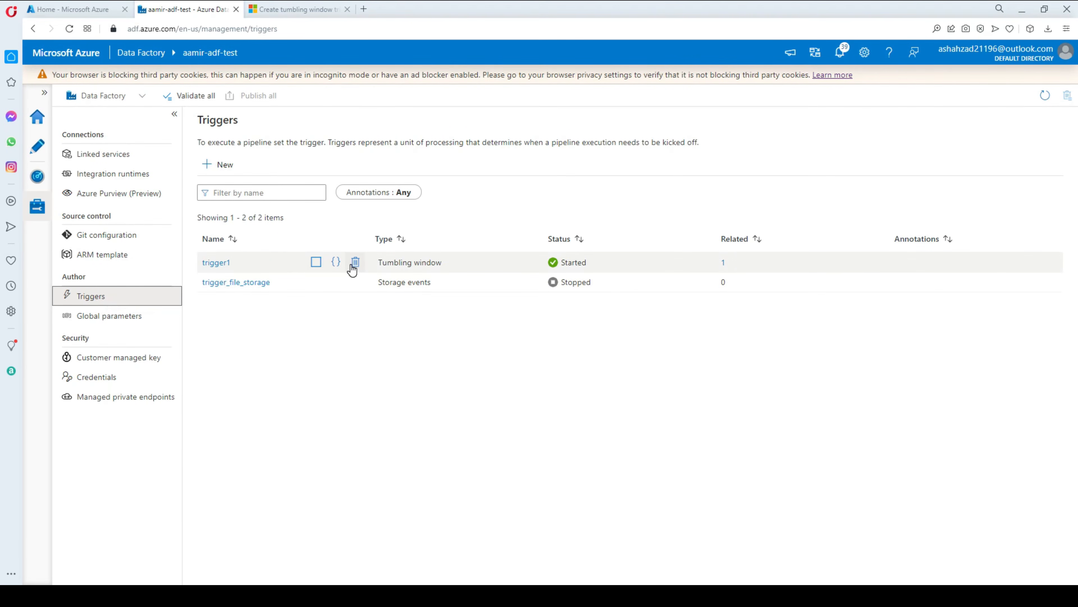
pyautogui.click(356, 262)
pyautogui.click(484, 365)
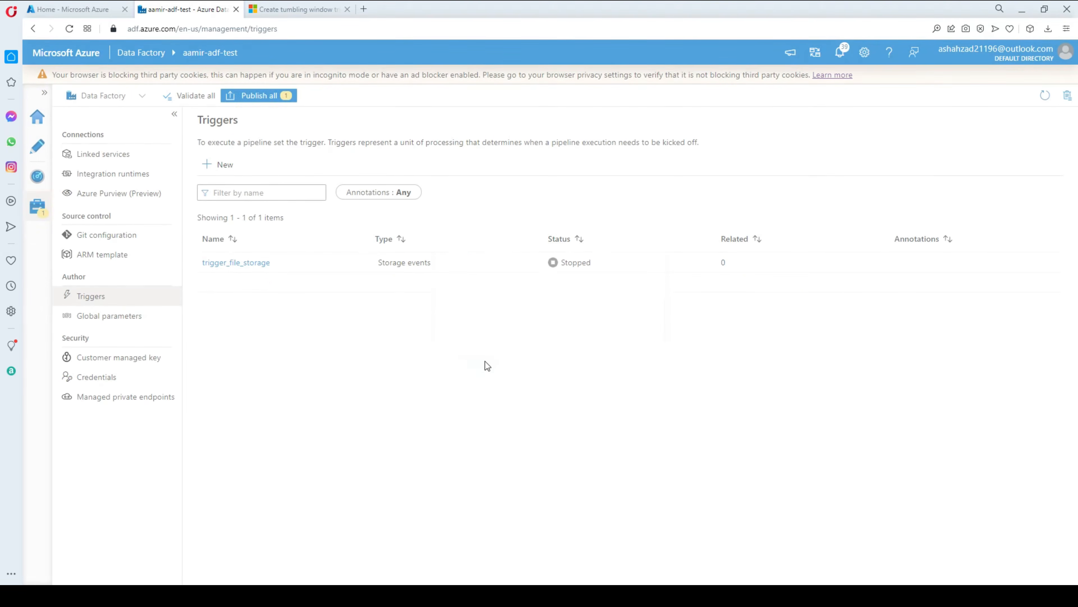
# Return to pipeline authoring and start creating a new trigger for pipeline1.
pyautogui.click(38, 146)
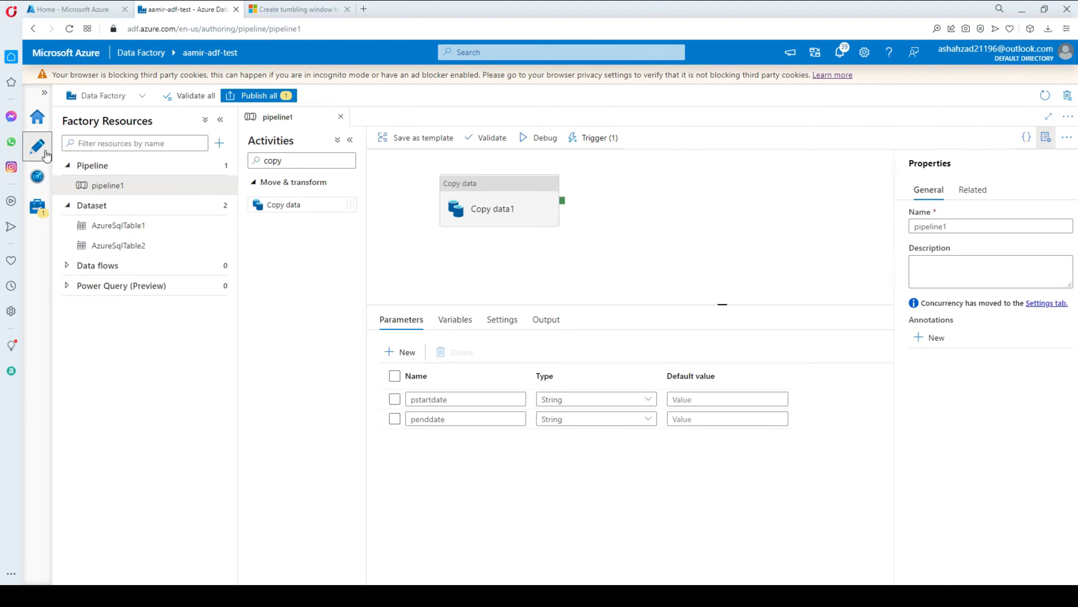
pyautogui.click(598, 139)
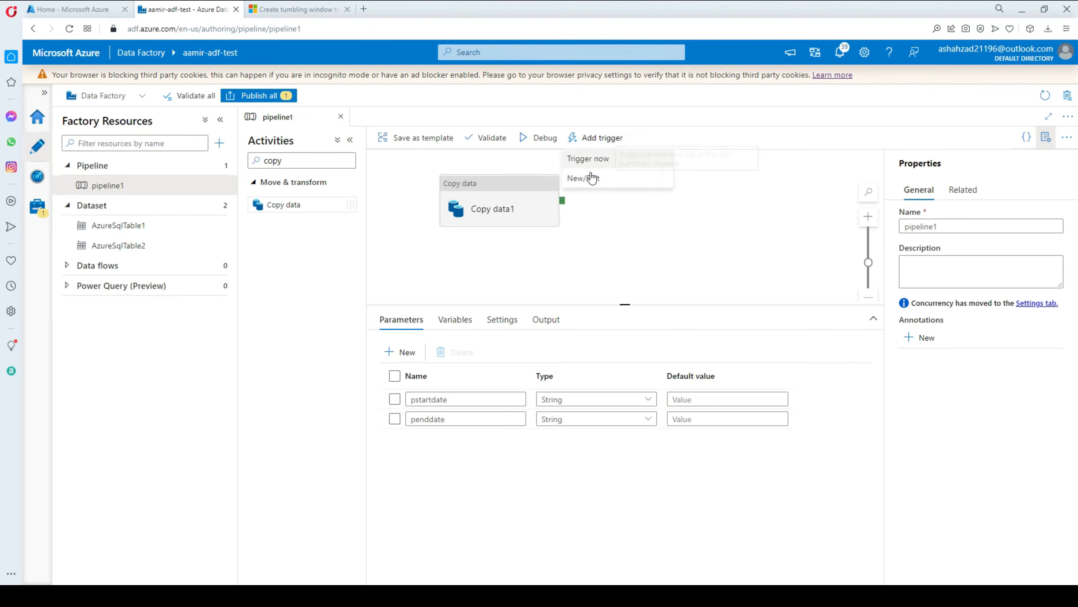
pyautogui.click(590, 183)
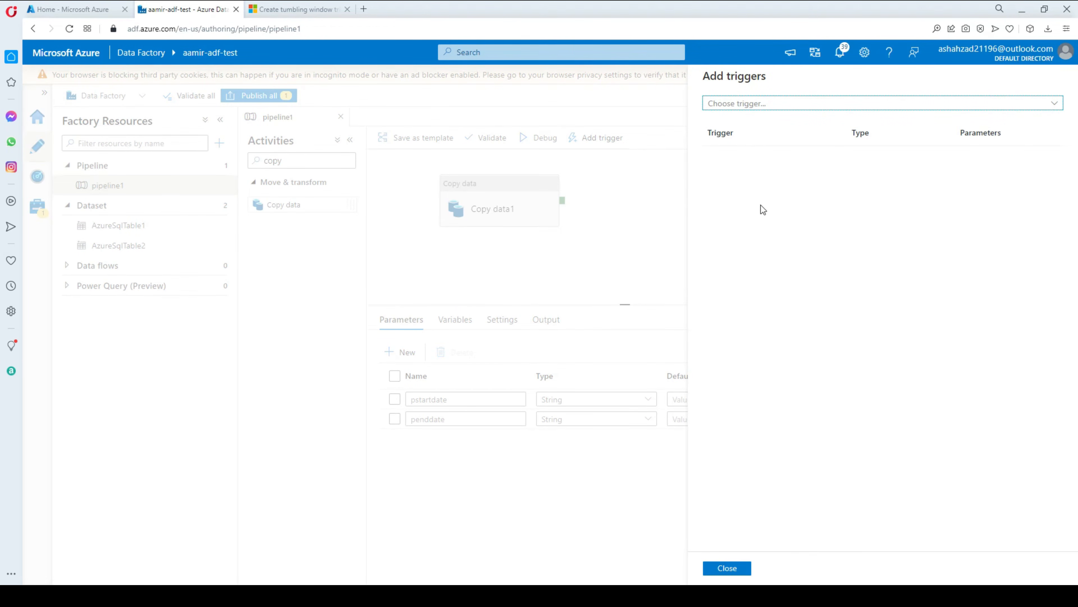
pyautogui.click(776, 105)
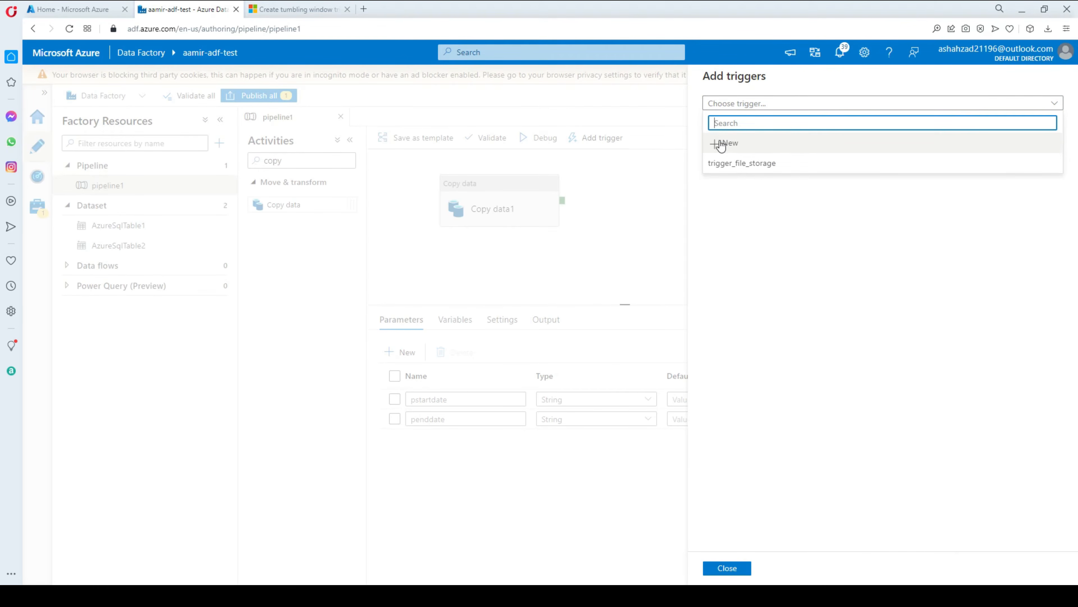
pyautogui.click(720, 145)
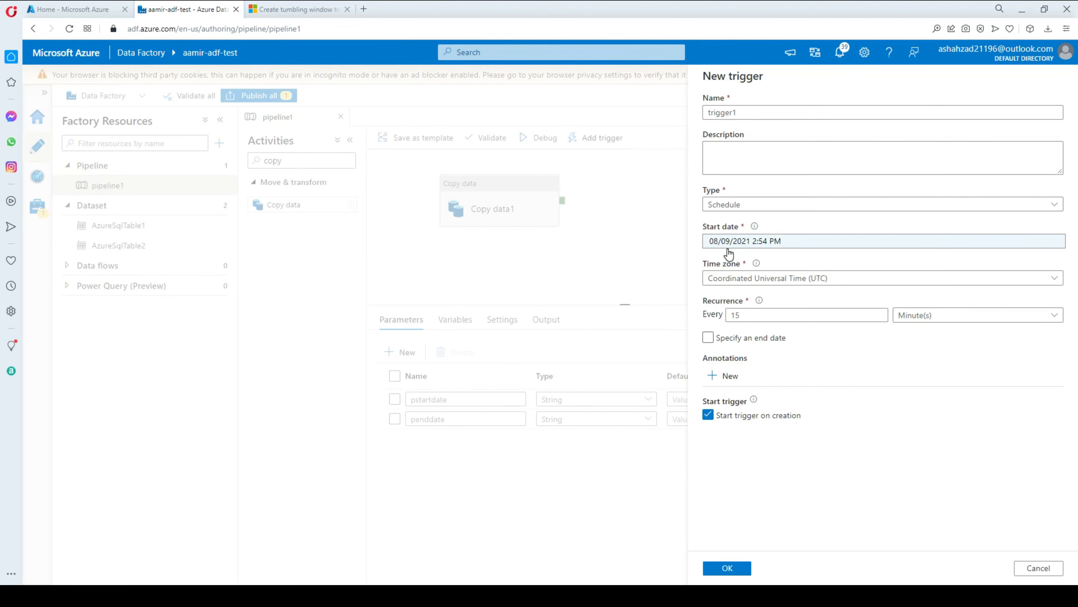
# Set the new trigger's start date to 07/31/2021, keeping the time at 2:54 PM.
pyautogui.click(766, 241)
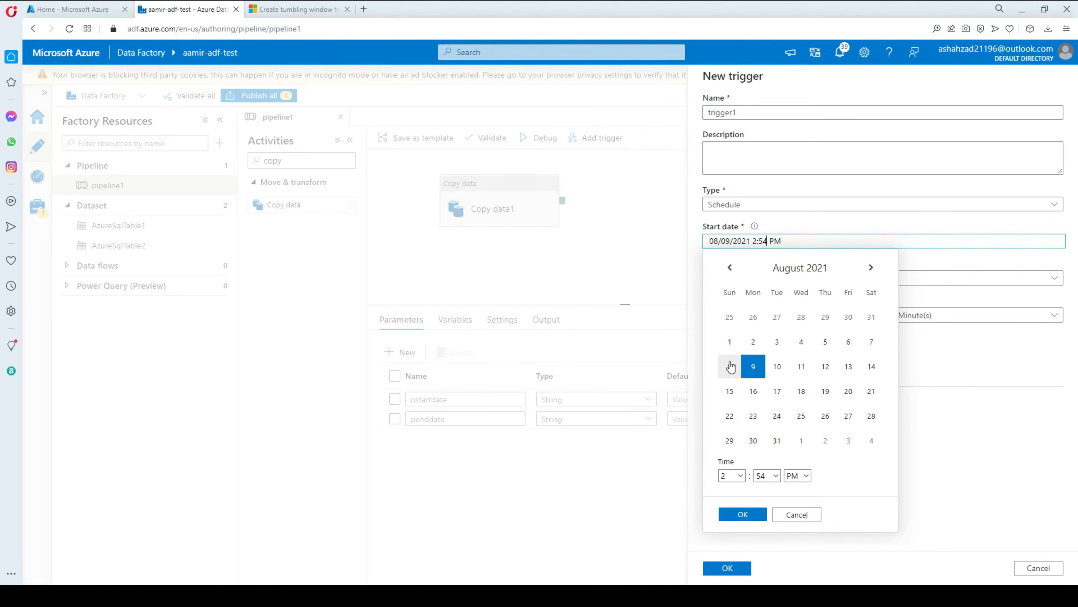
pyautogui.click(732, 345)
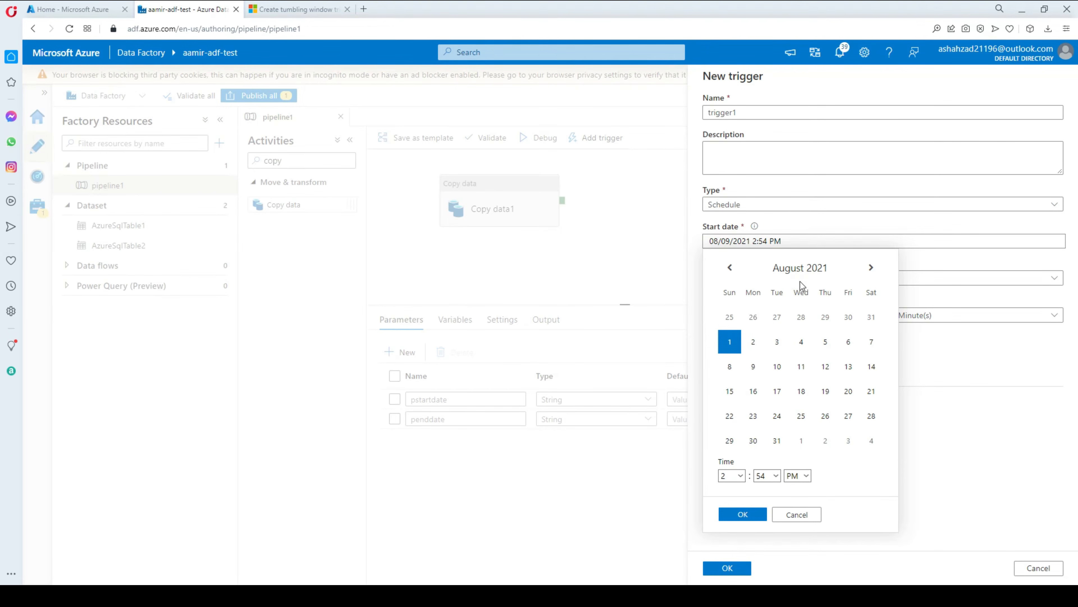
pyautogui.click(730, 267)
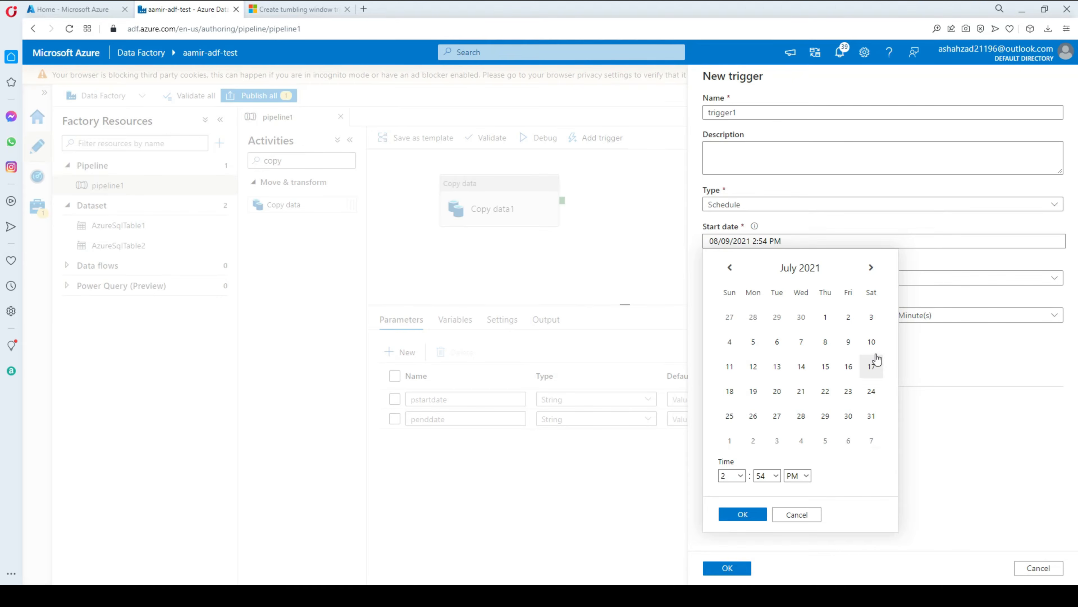
pyautogui.click(871, 416)
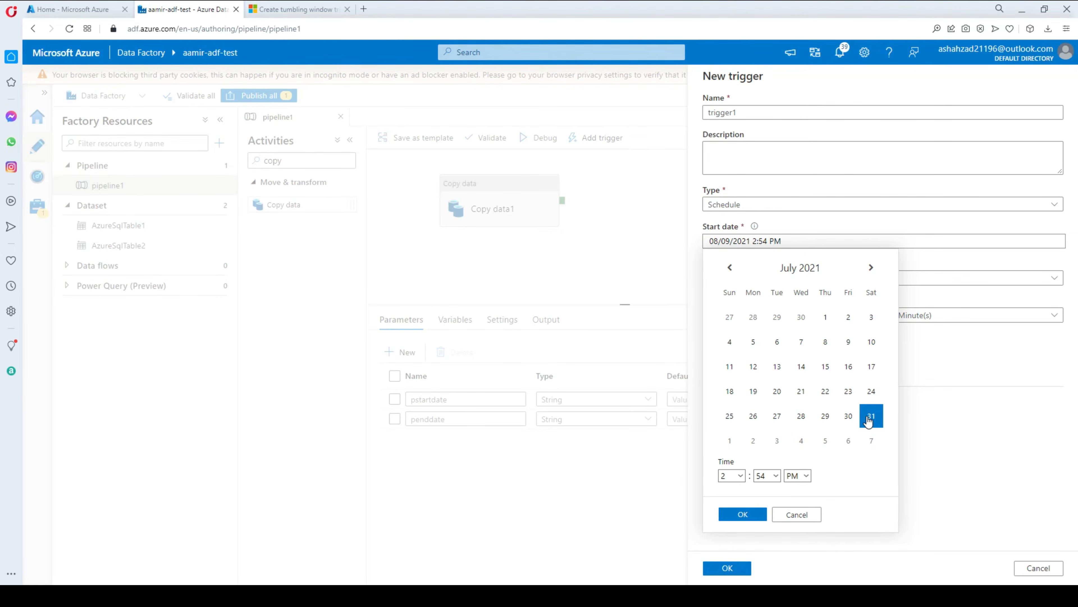
pyautogui.click(742, 515)
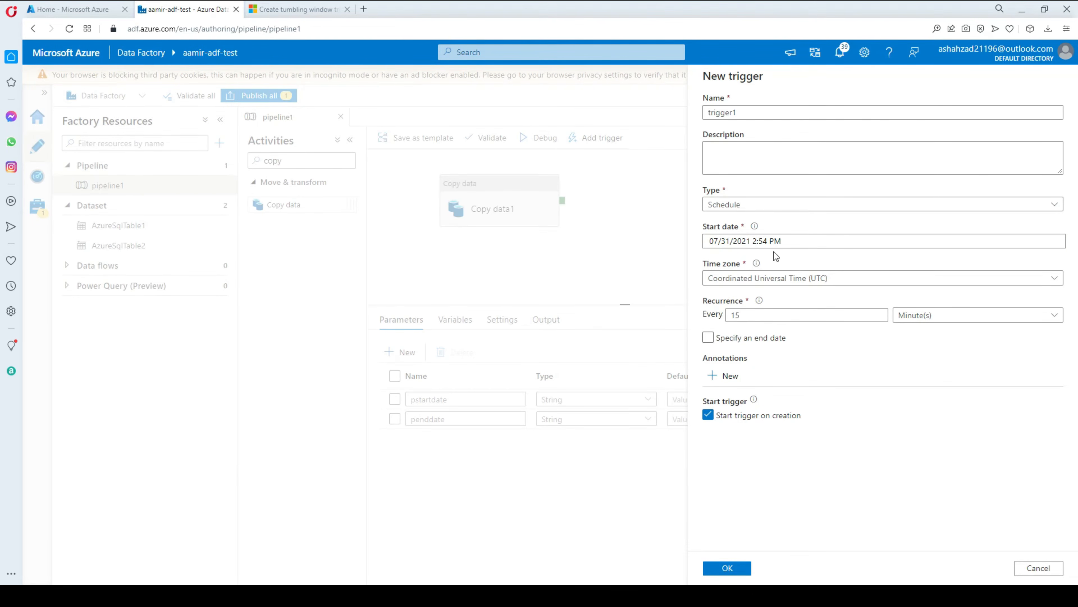
# Change the trigger type to Tumbling window and set it to recur every 12 hours.
pyautogui.click(750, 206)
pyautogui.click(746, 263)
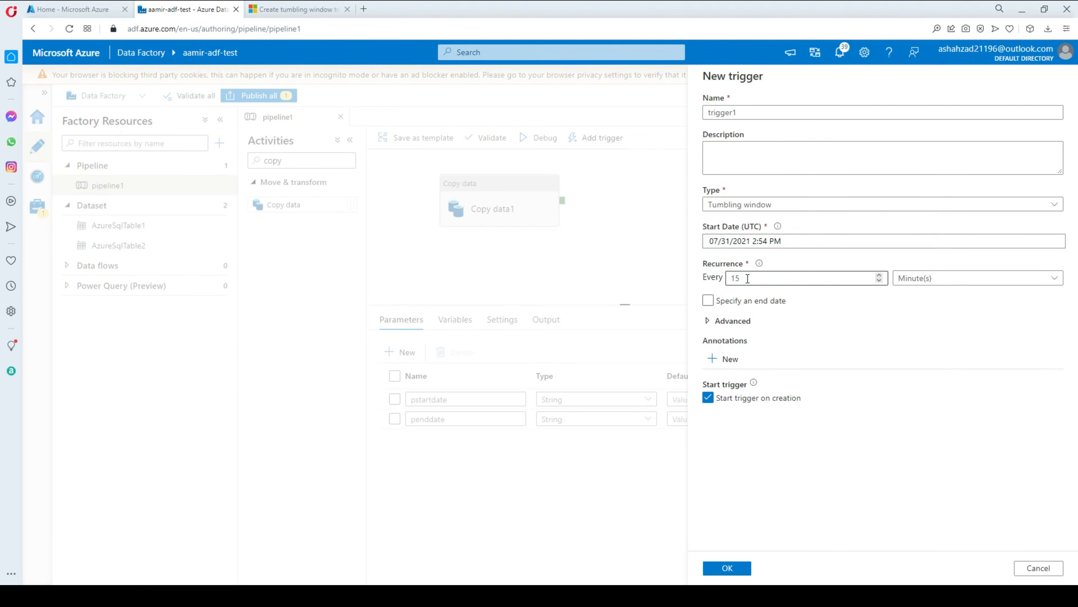
pyautogui.doubleClick(728, 279)
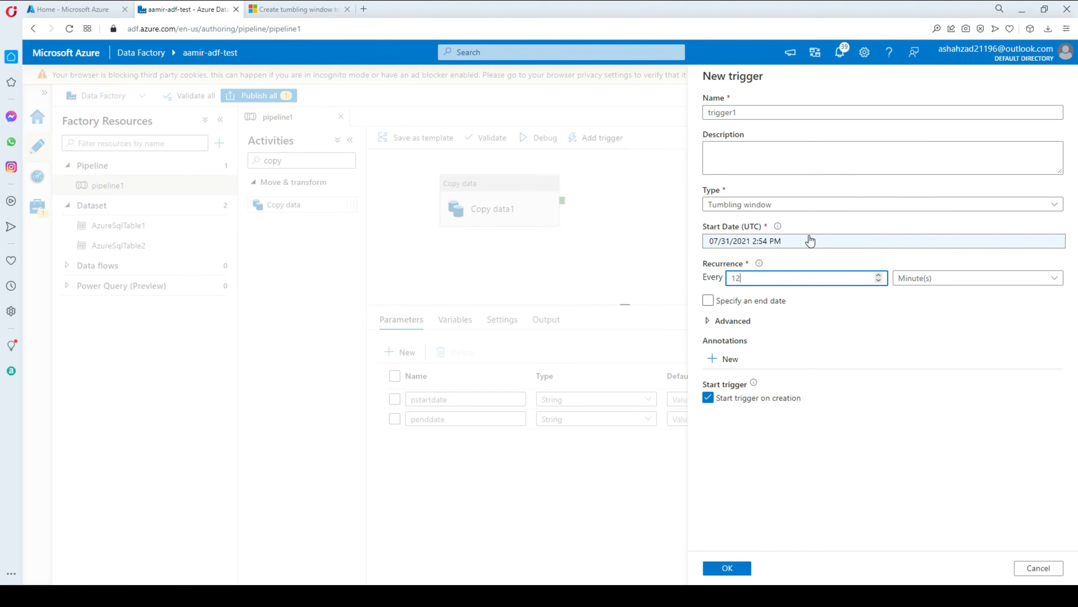
pyautogui.click(936, 289)
pyautogui.click(926, 318)
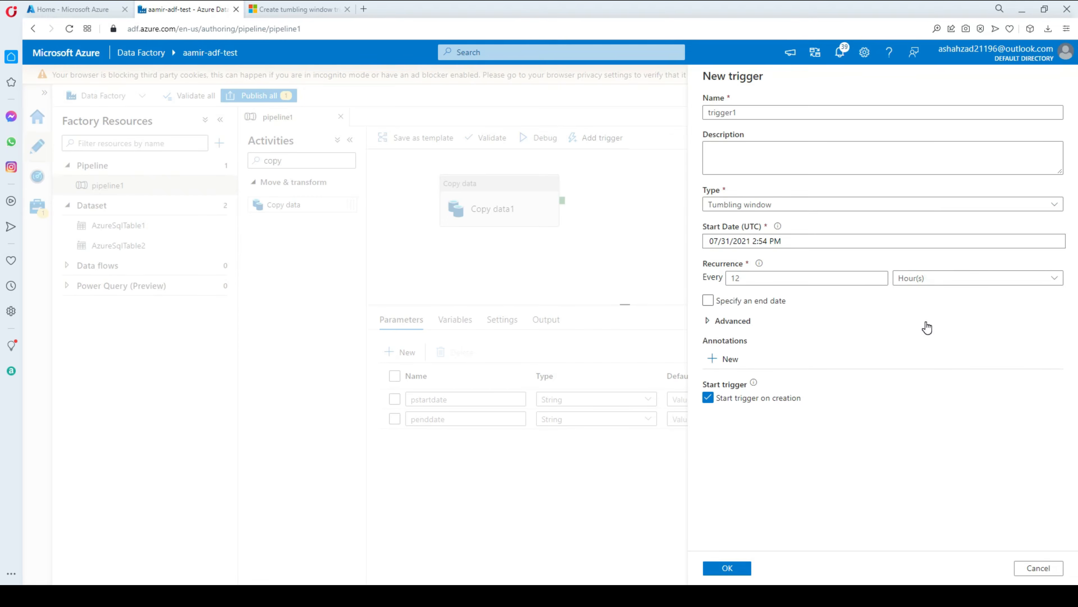
# Specify an end date for the trigger, keeping 08/10/2021 2:54 PM.
pyautogui.click(707, 302)
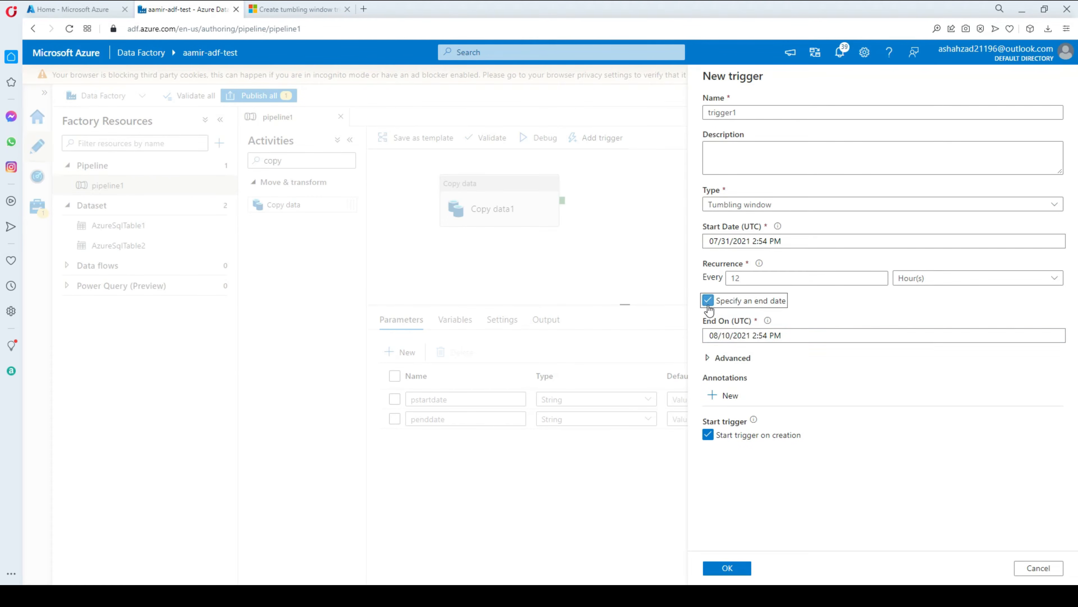
pyautogui.click(748, 338)
pyautogui.click(751, 308)
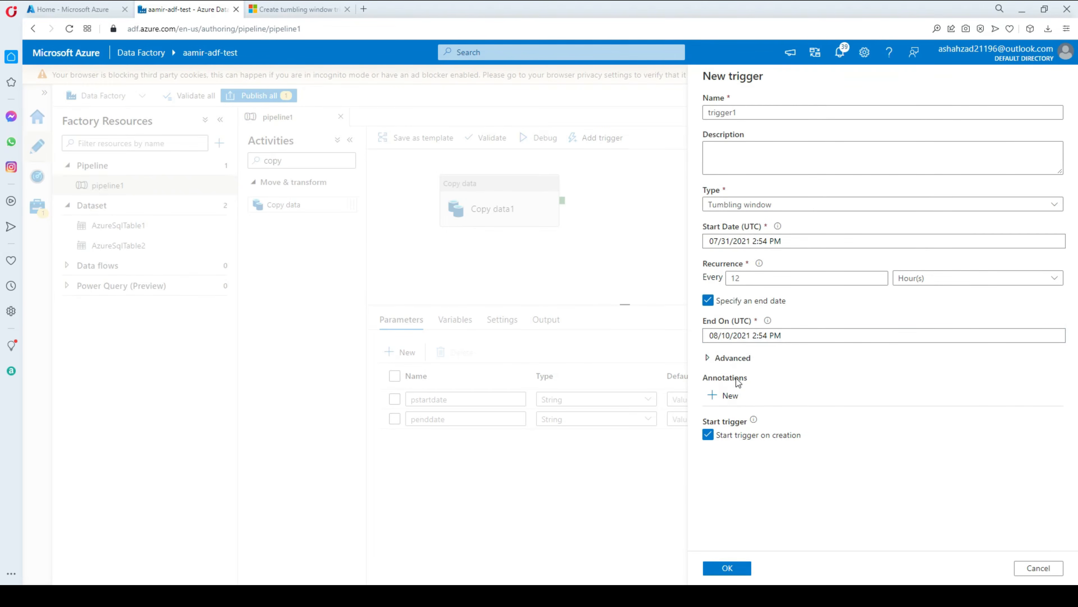
# Review the trigger's advanced options, including max concurrency, and accept the settings to reach the trigger run parameters.
pyautogui.click(720, 361)
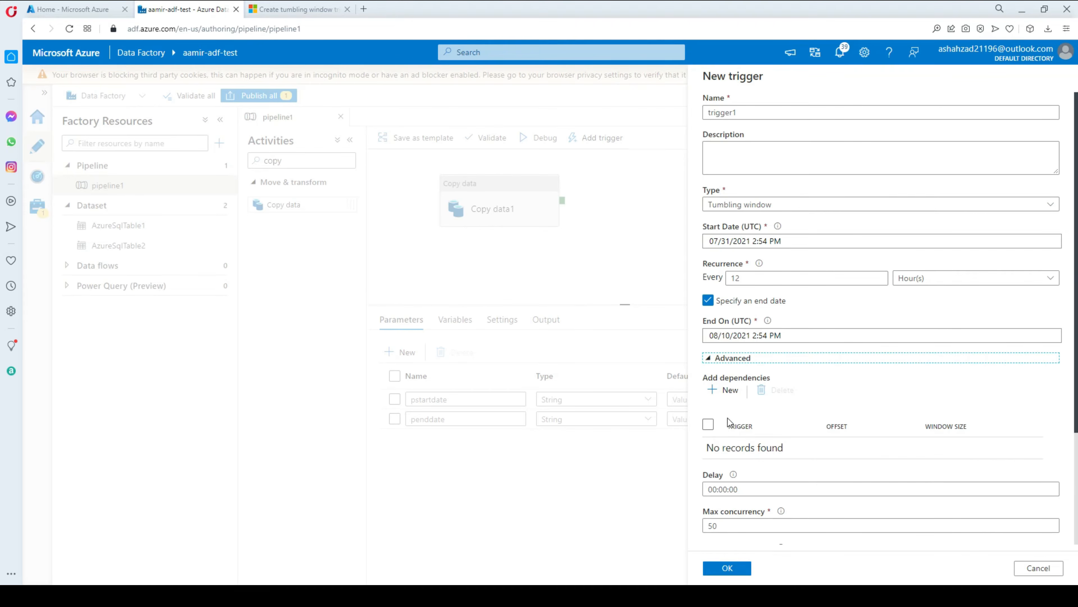
pyautogui.scroll(-3, 784, 432)
pyautogui.click(725, 379)
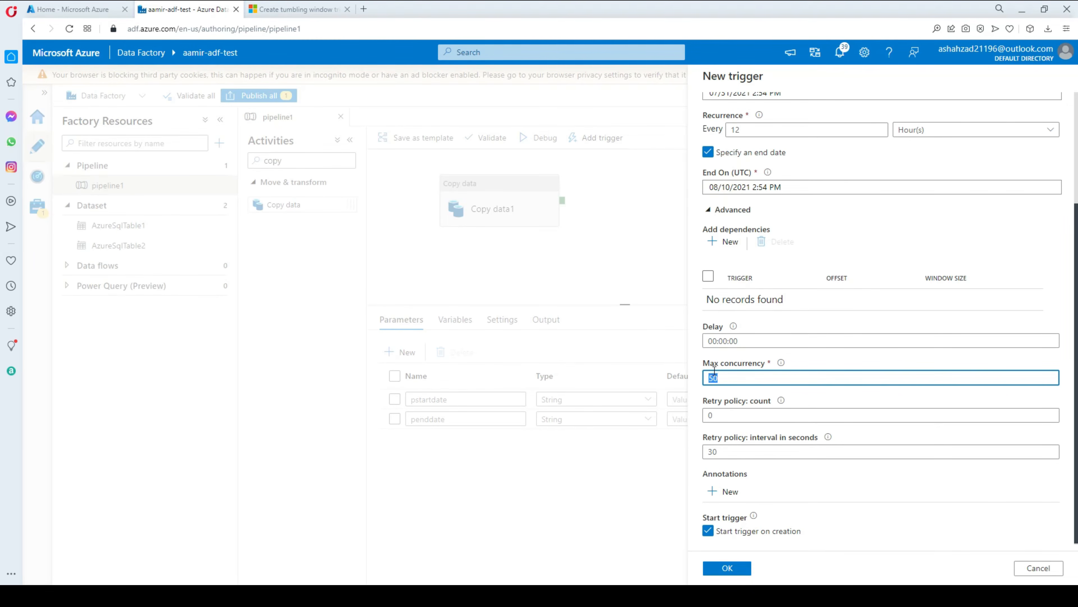
pyautogui.scroll(3, 714, 372)
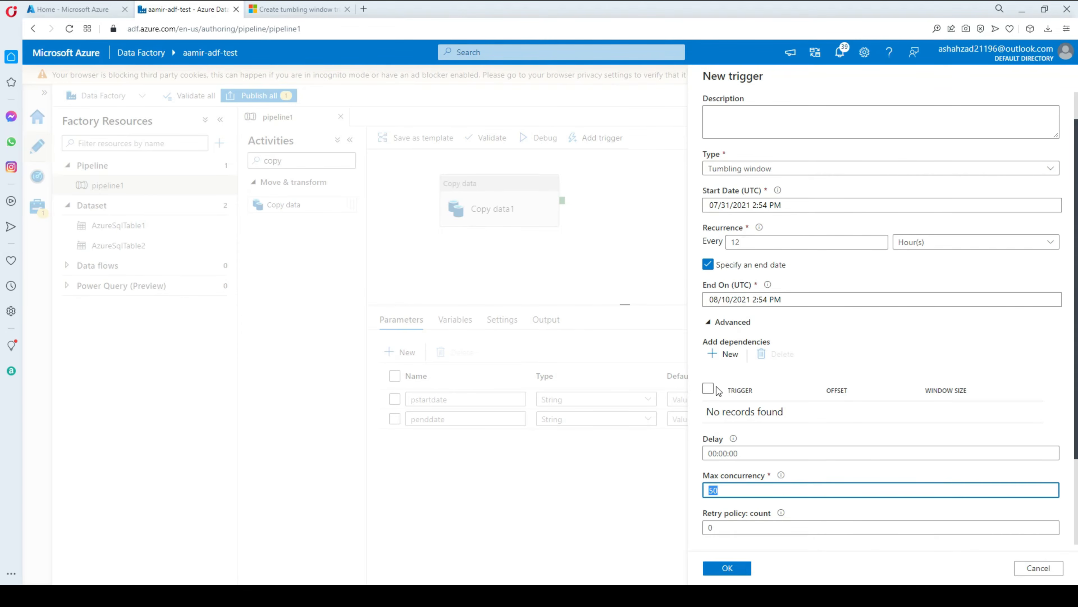
pyautogui.scroll(-3, 718, 390)
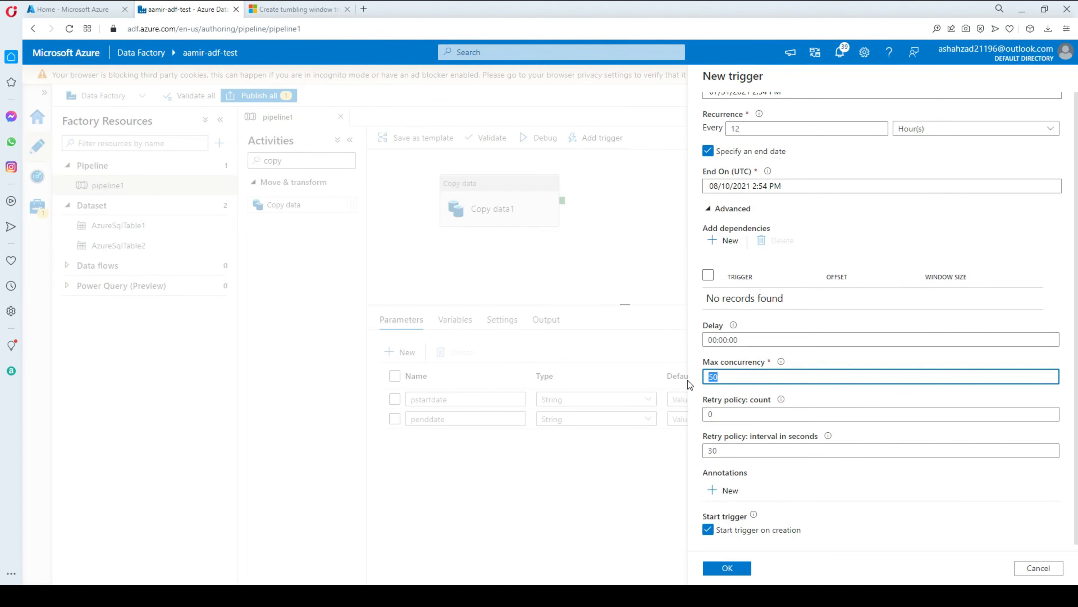
pyautogui.scroll(3, 802, 208)
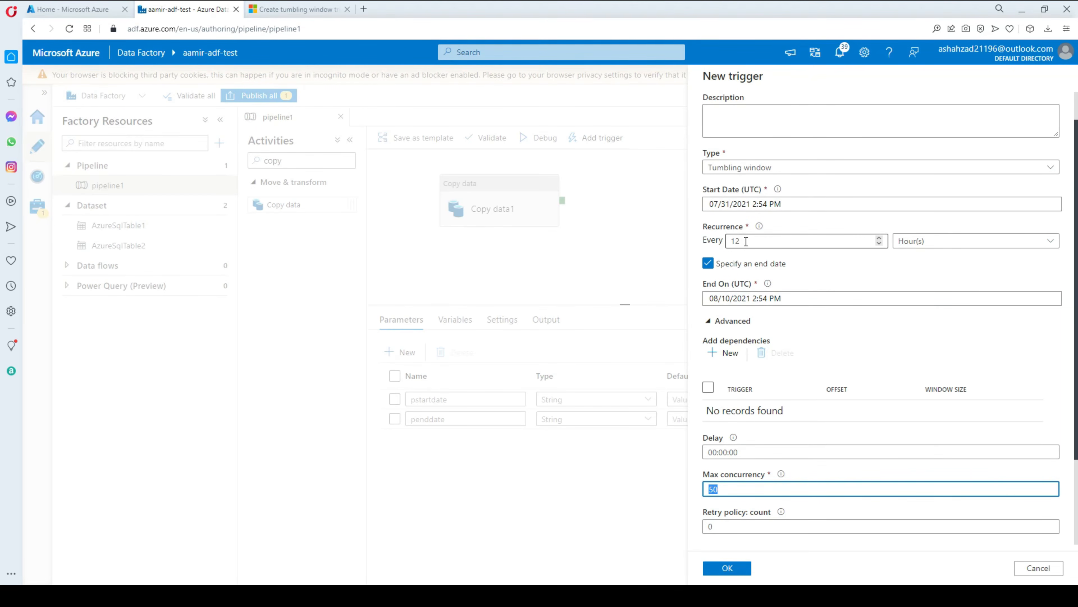
pyautogui.moveTo(746, 241); pyautogui.dragTo(729, 241)
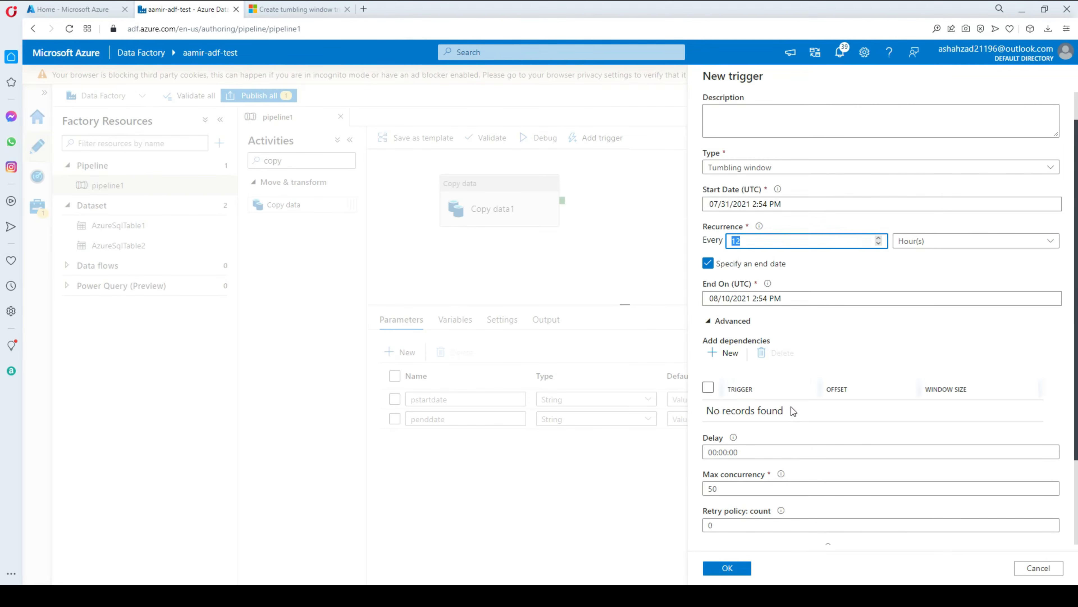
pyautogui.scroll(-3, 794, 410)
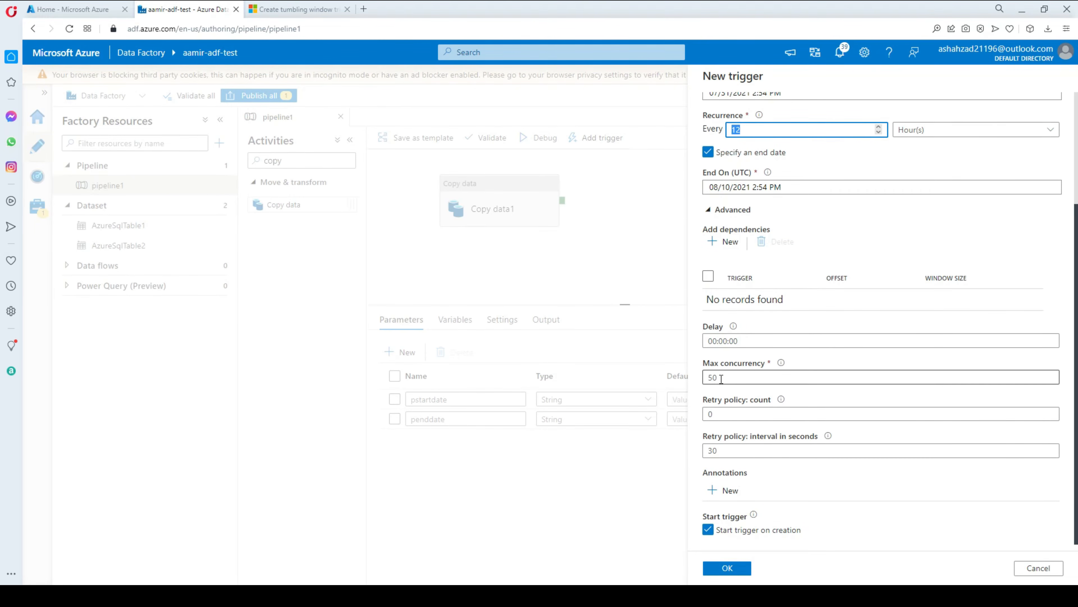
pyautogui.click(731, 576)
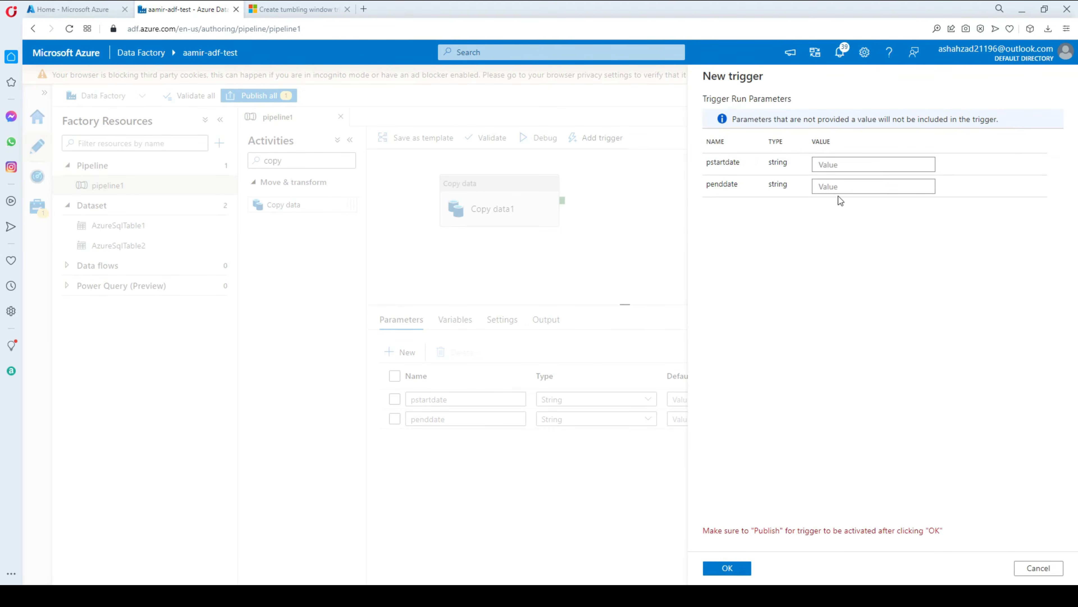
pyautogui.click(832, 166)
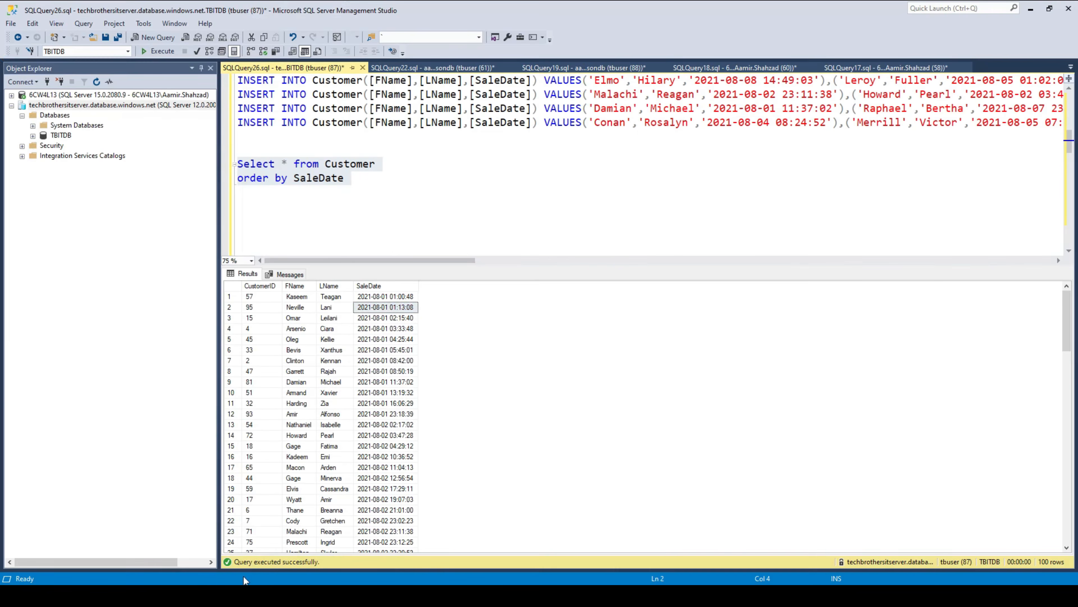
pyautogui.click(411, 308)
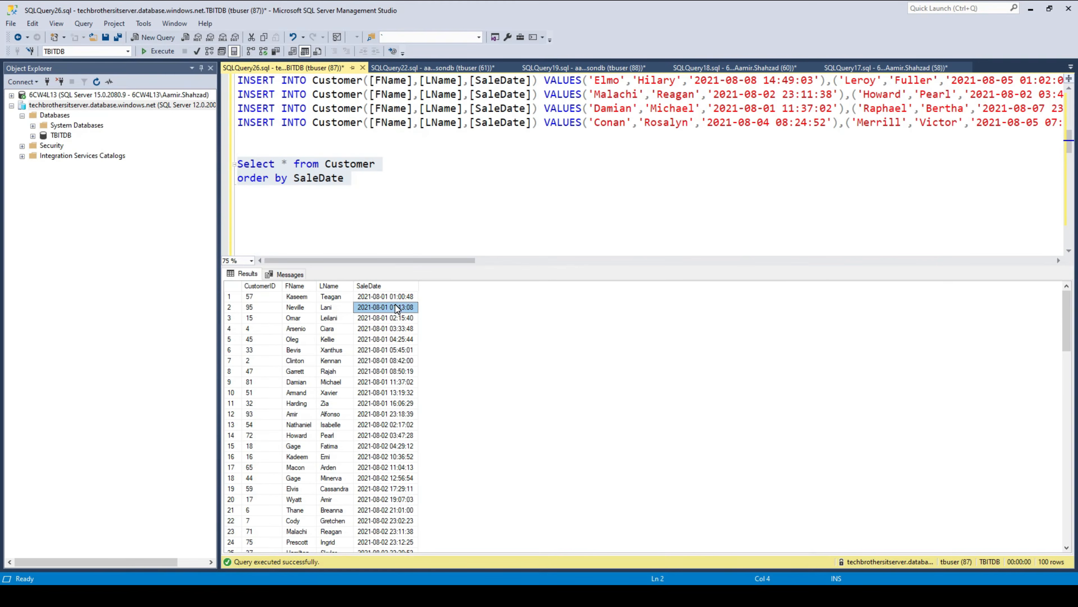
pyautogui.click(399, 200)
pyautogui.scroll(-5, 397, 198)
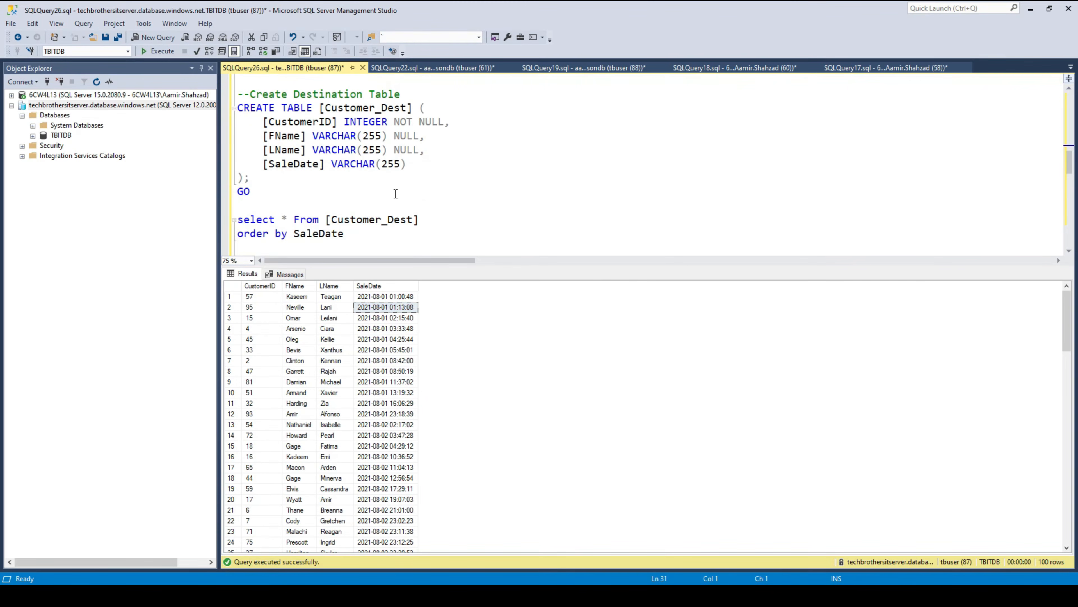
pyautogui.scroll(-8, 394, 195)
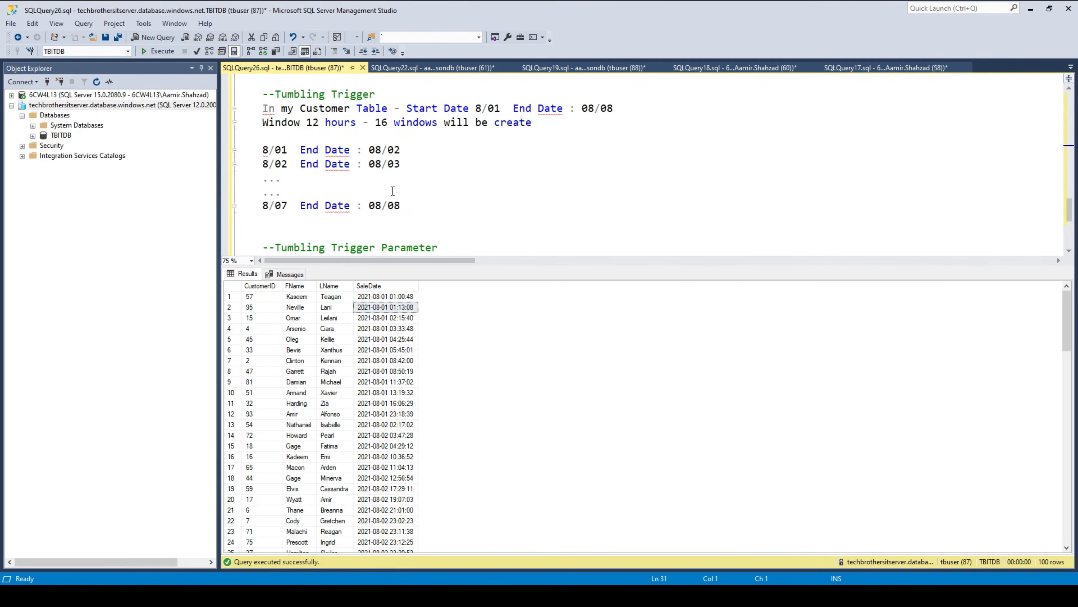
pyautogui.moveTo(483, 177); pyautogui.dragTo(263, 178)
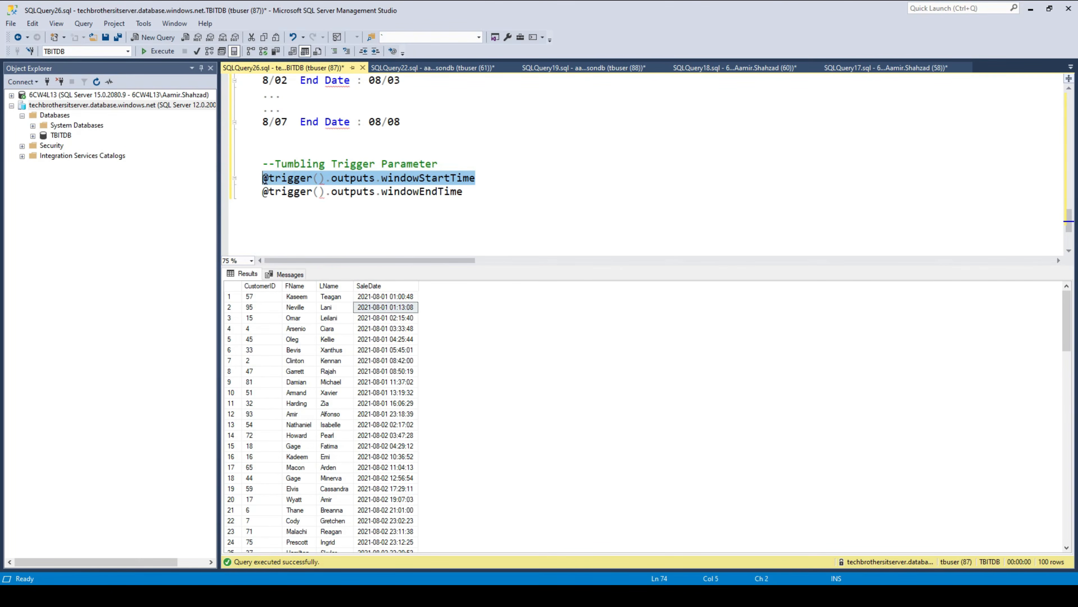
pyautogui.rightClick(270, 182)
pyautogui.click(302, 203)
pyautogui.hotkey('alt', 'Tab')
pyautogui.click(858, 165)
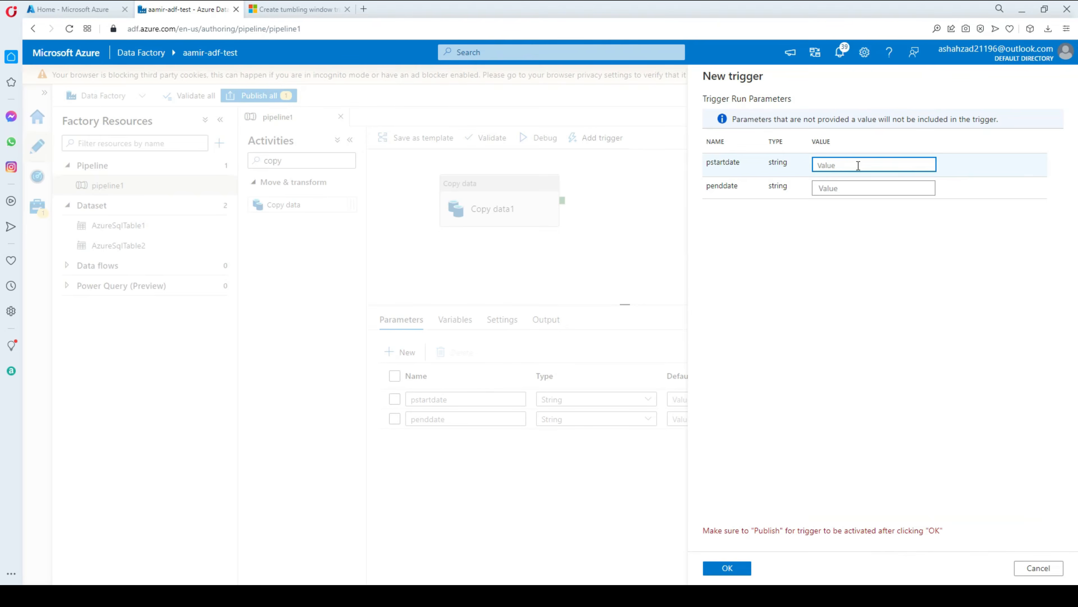
pyautogui.hotkey('ctrl', 'v')
pyautogui.click(856, 189)
pyautogui.hotkey('ctrl', 'v')
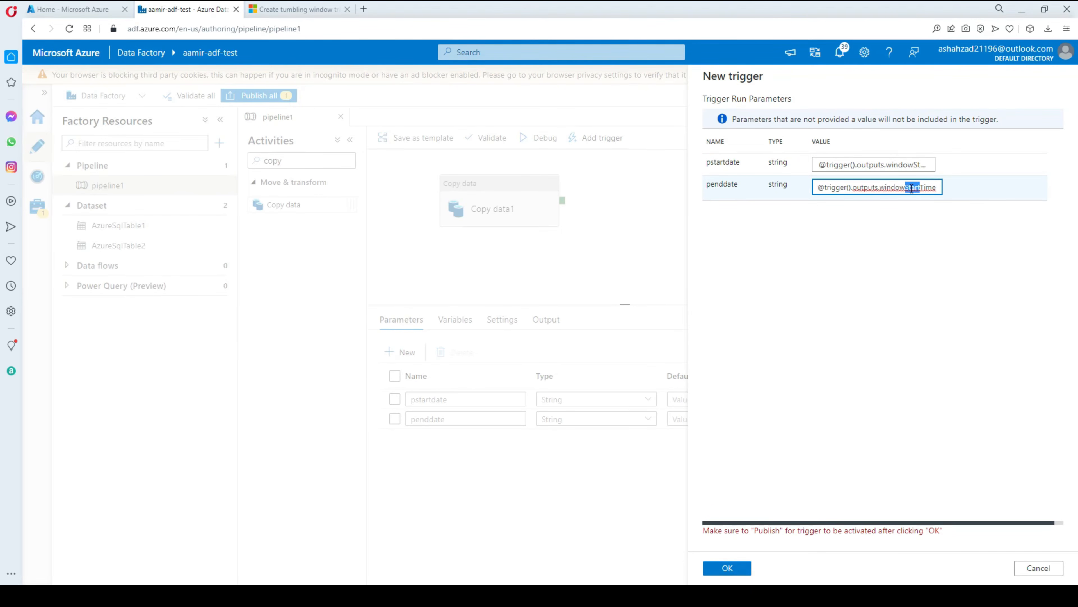
pyautogui.write('End')
pyautogui.click(872, 344)
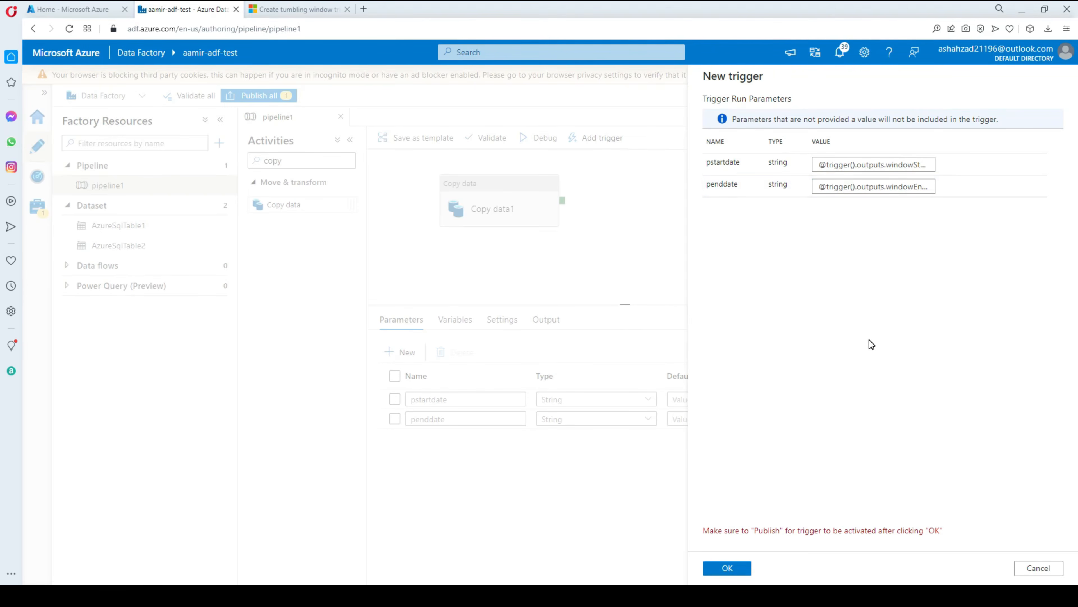
# Accept the trigger run parameters and try to publish the new trigger1.
pyautogui.click(733, 574)
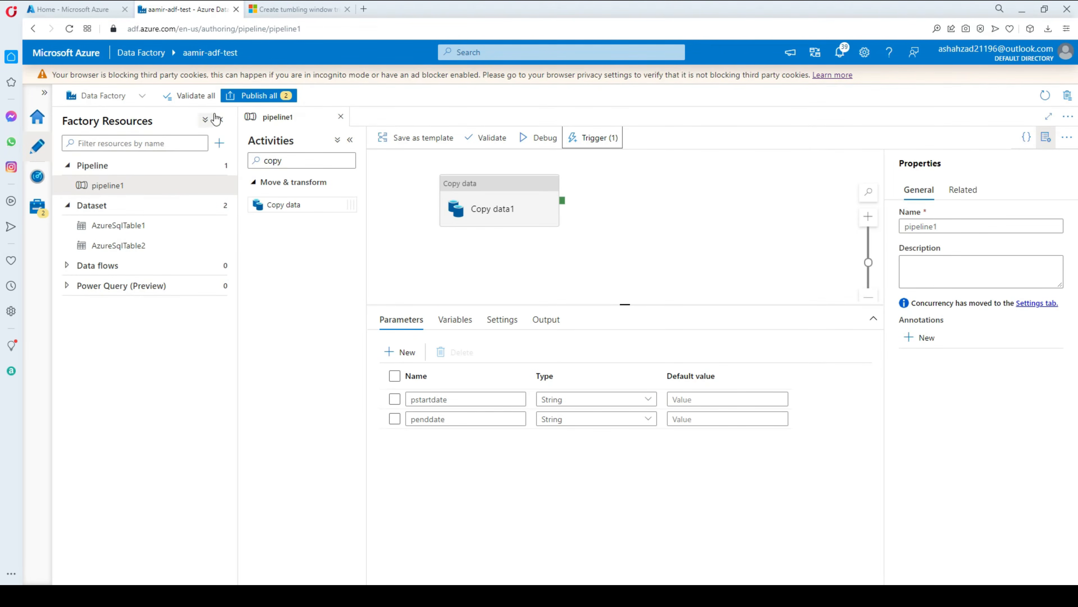
pyautogui.click(257, 96)
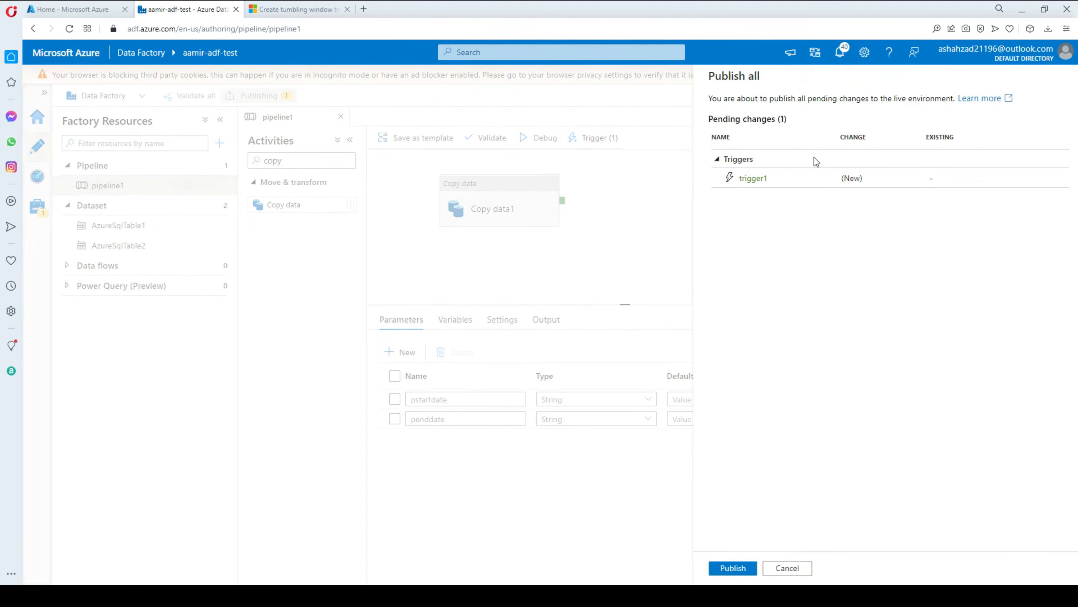
pyautogui.click(729, 570)
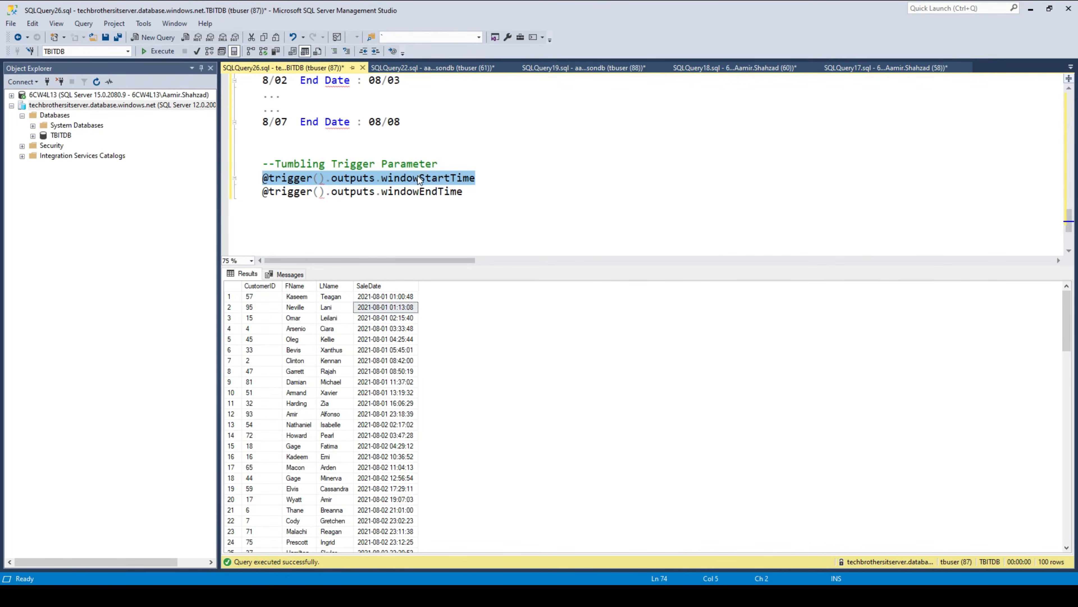
# In SQL Server Management Studio, add the statement truncate table [Customer_Dest] below the query that selects from Customer_Dest.
pyautogui.scroll(5, 422, 170)
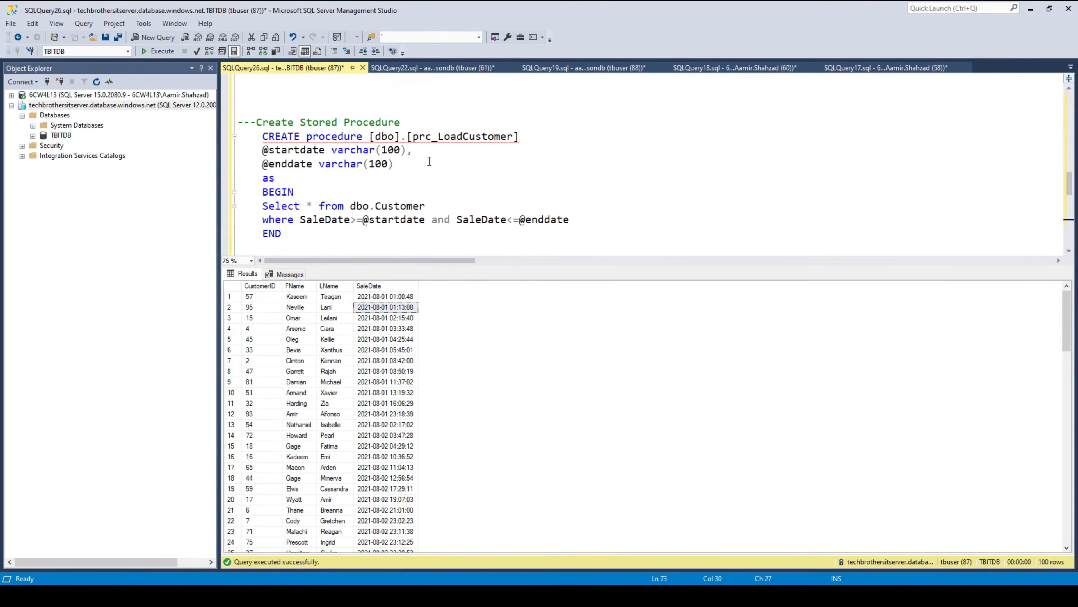
pyautogui.scroll(3, 417, 157)
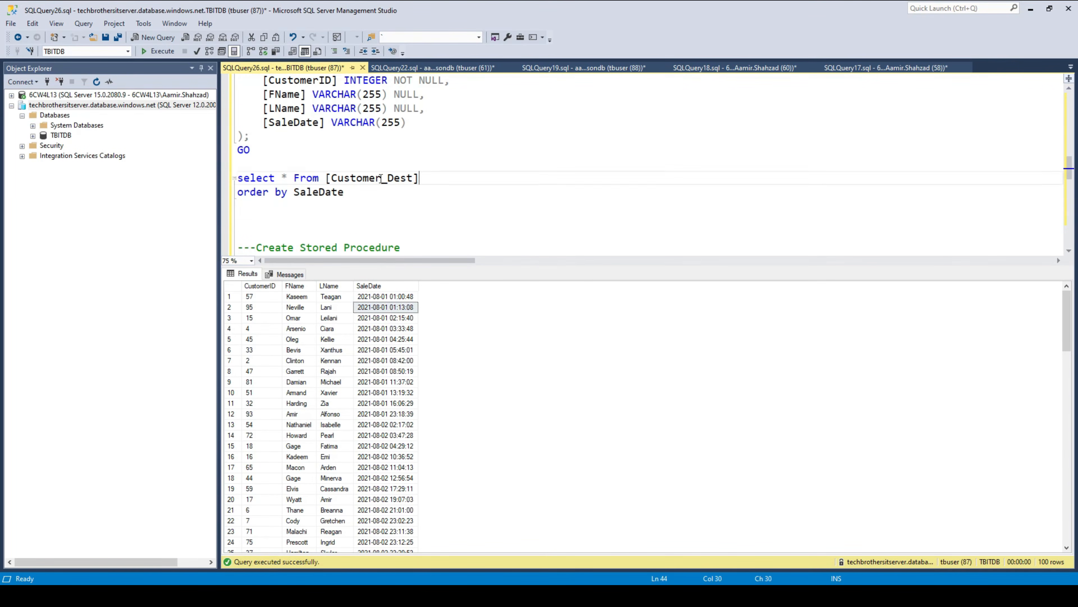
pyautogui.moveTo(419, 177); pyautogui.dragTo(326, 178)
pyautogui.hotkey('ctrl', 'c')
pyautogui.click(380, 212)
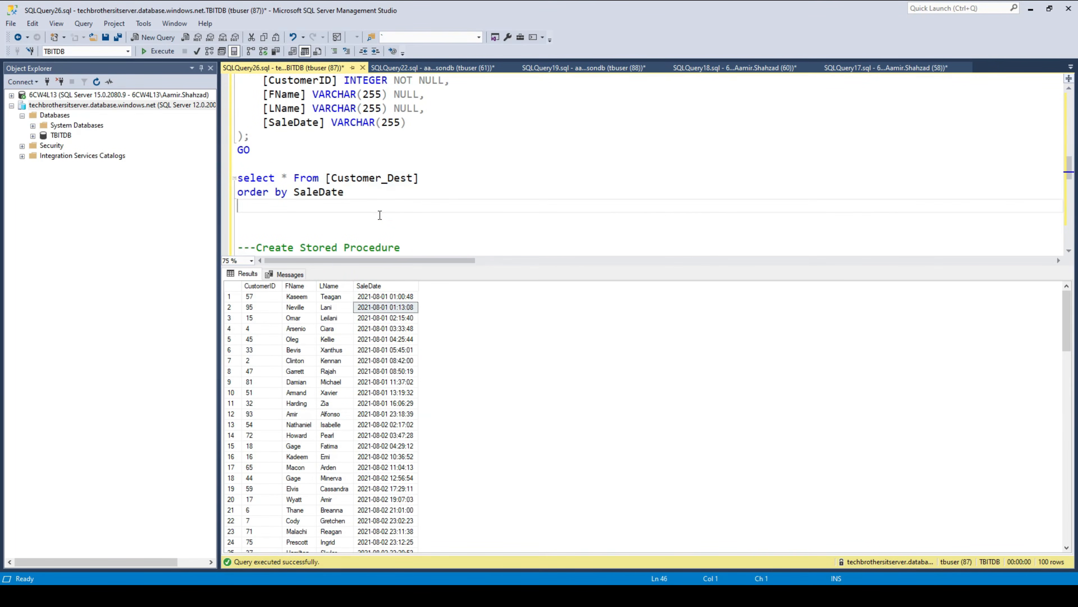
pyautogui.press('Return')
pyautogui.write('truncate table')
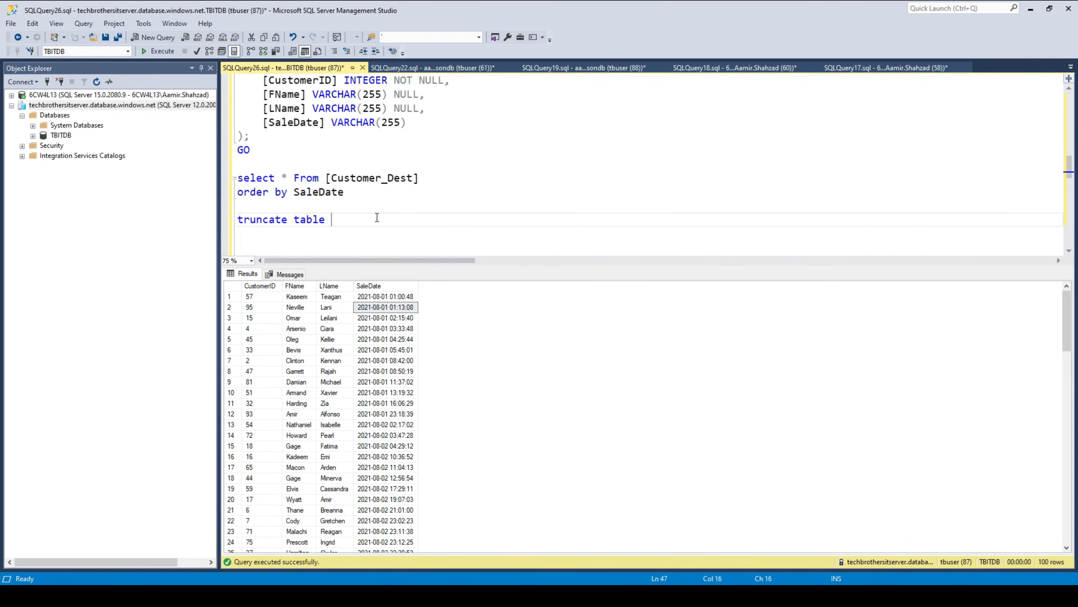
pyautogui.hotkey('ctrl', 'v')
# Run only the select query on Customer_Dest ordered by SaleDate to check its current rows.
pyautogui.keyDown('shift'); pyautogui.click(416, 202); pyautogui.keyUp('shift')
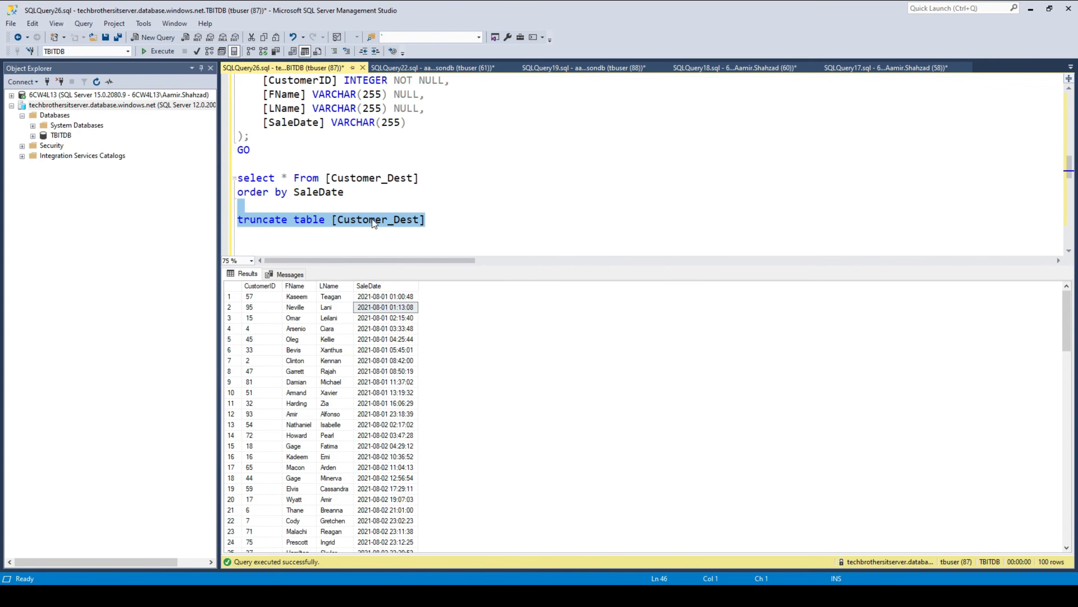
pyautogui.moveTo(344, 192); pyautogui.dragTo(229, 185)
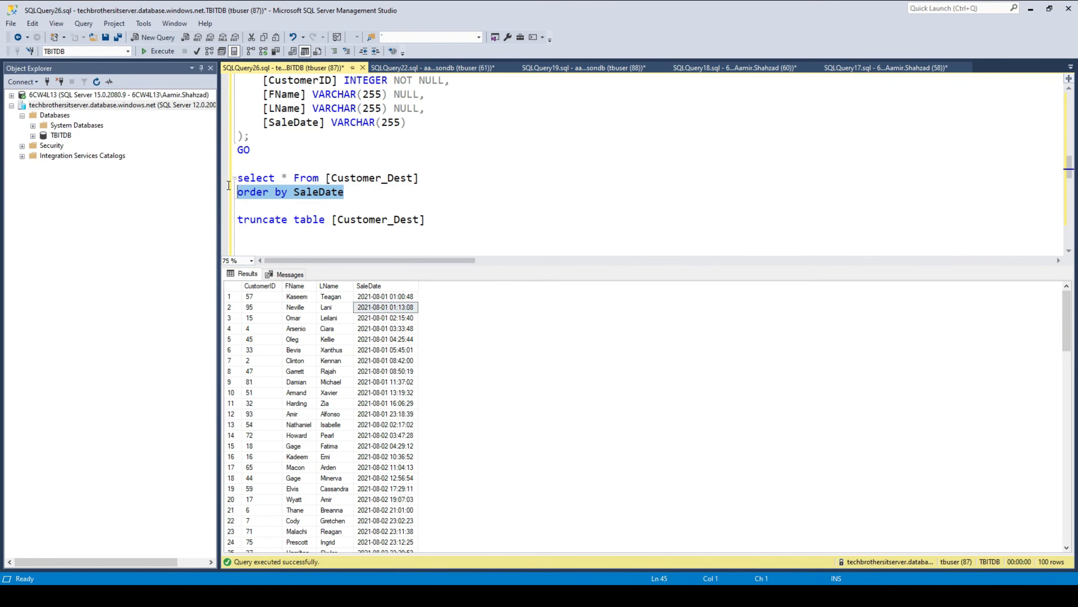
pyautogui.click(160, 51)
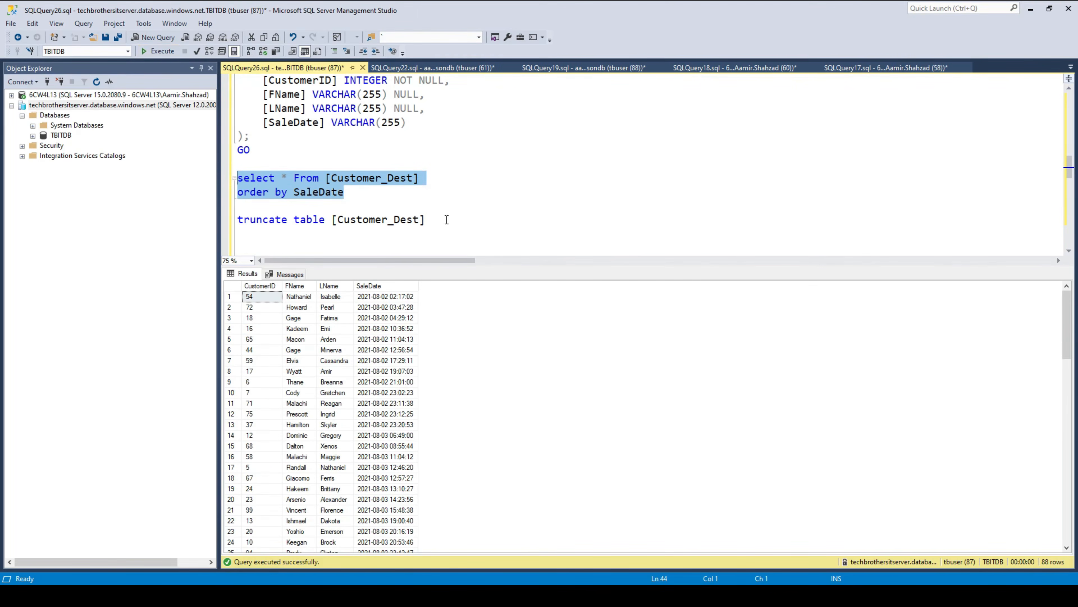
# Execute the truncate statement on Customer_Dest and rerun the select query to check the table.
pyautogui.moveTo(447, 220); pyautogui.dragTo(233, 222)
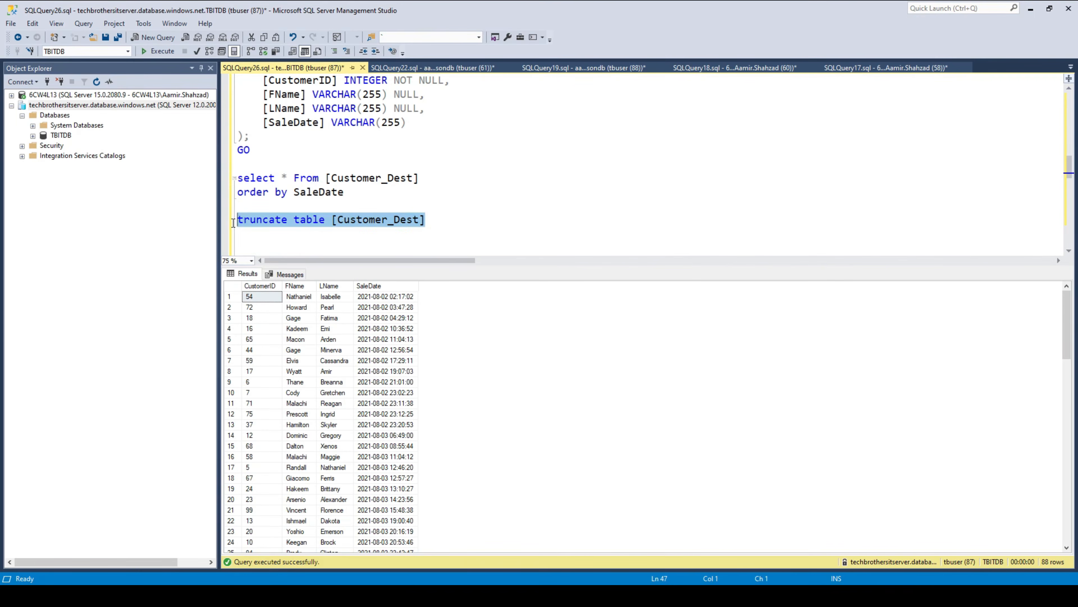
pyautogui.click(165, 51)
pyautogui.moveTo(346, 192); pyautogui.dragTo(211, 162)
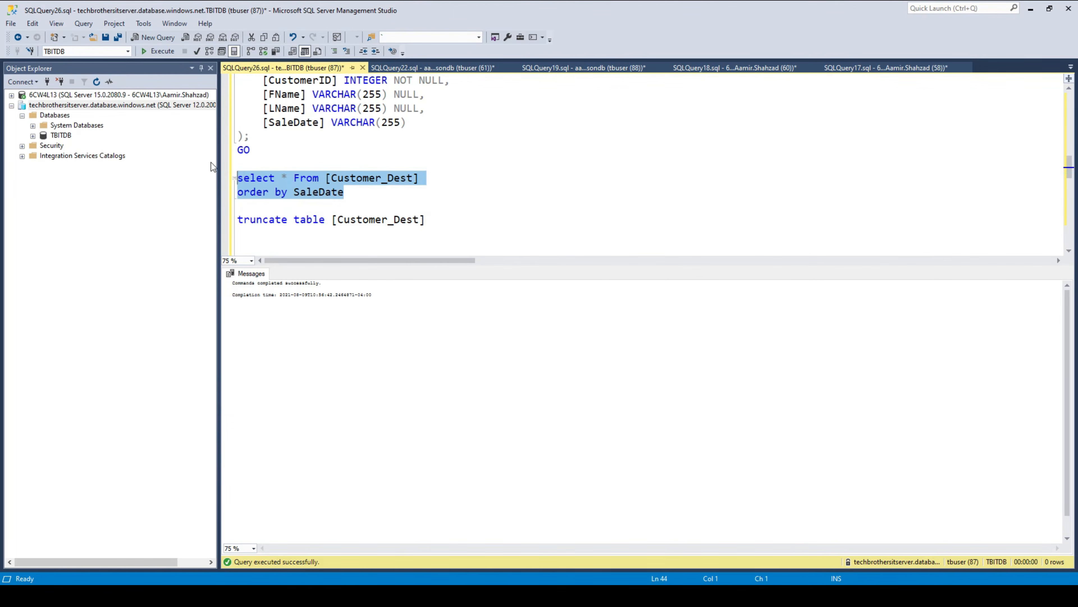
pyautogui.click(171, 51)
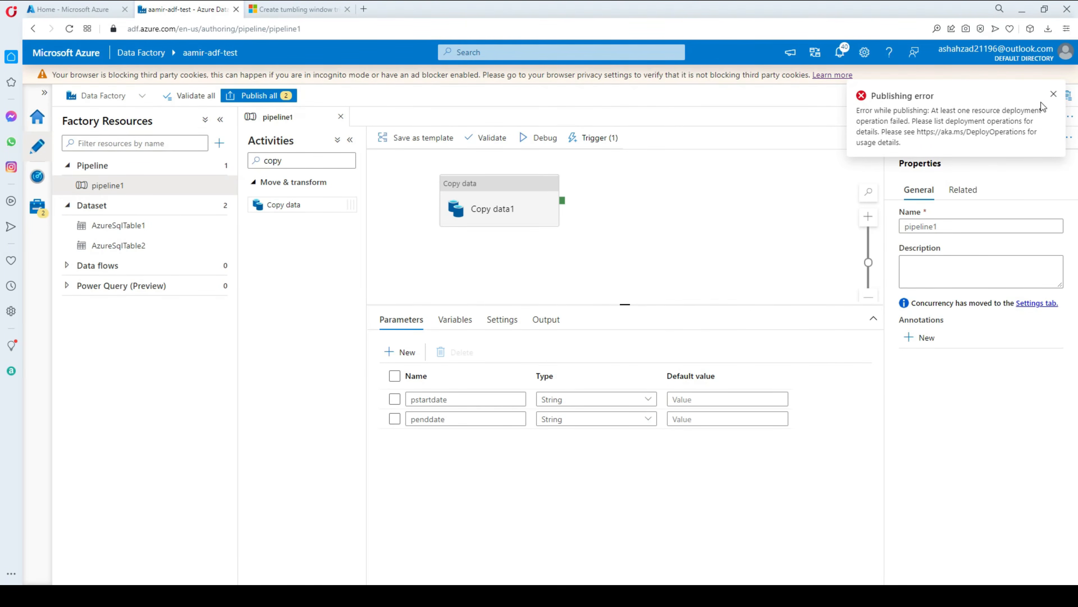
# Switch to Azure Data Factory and examine the details of the publishing error in the notifications.
pyautogui.click(1054, 93)
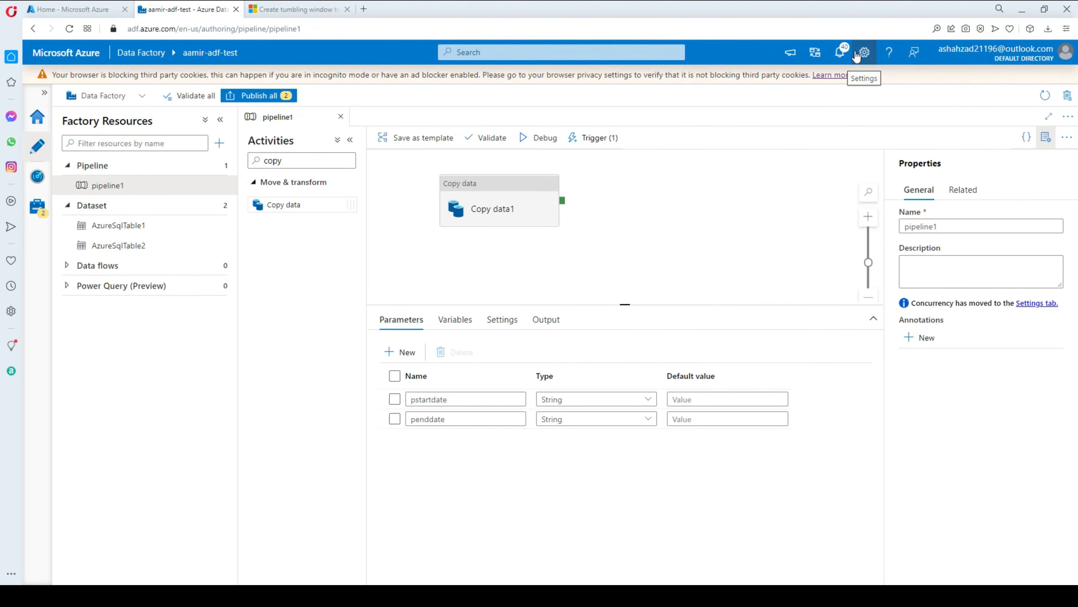
pyautogui.click(840, 52)
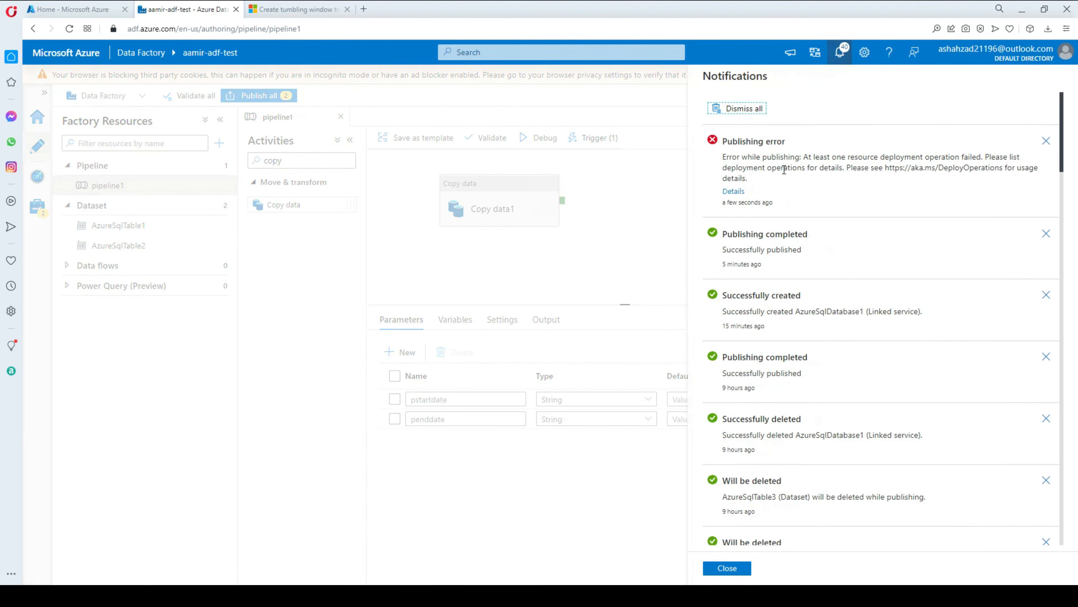
pyautogui.click(738, 191)
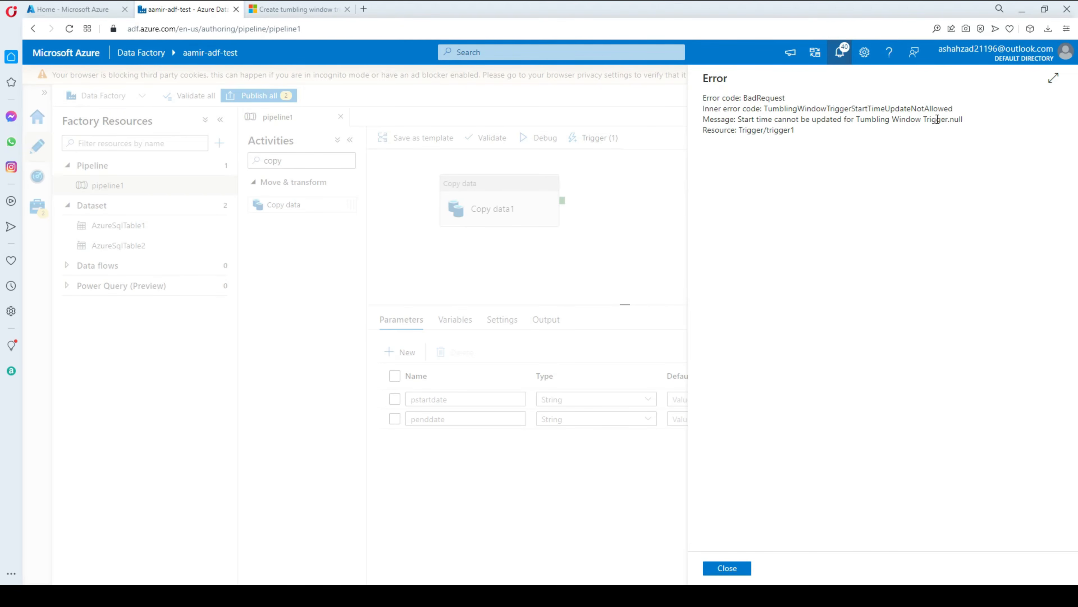
pyautogui.click(727, 570)
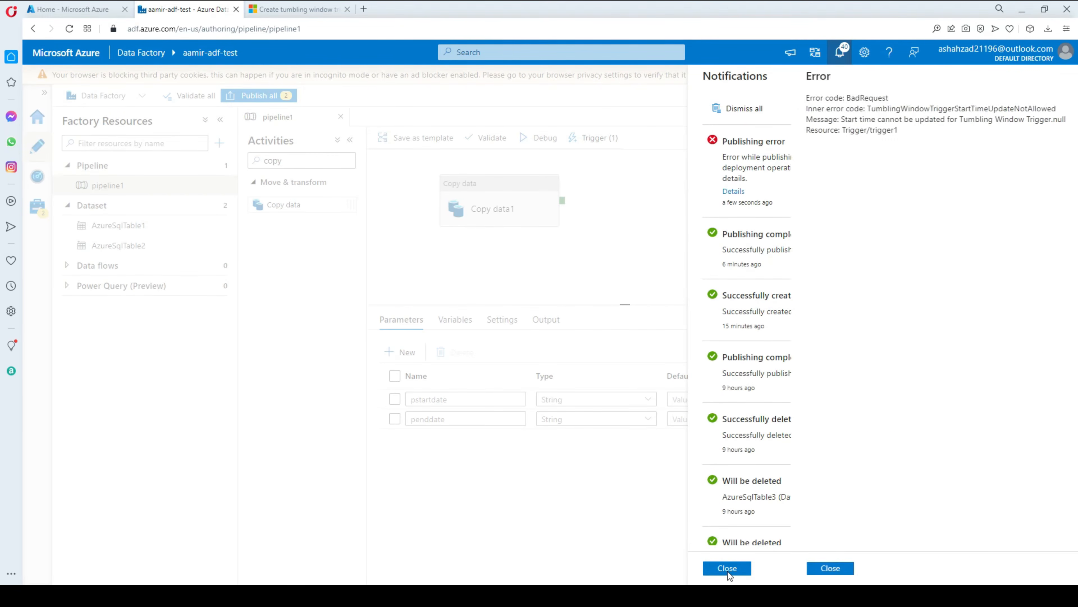
pyautogui.click(726, 568)
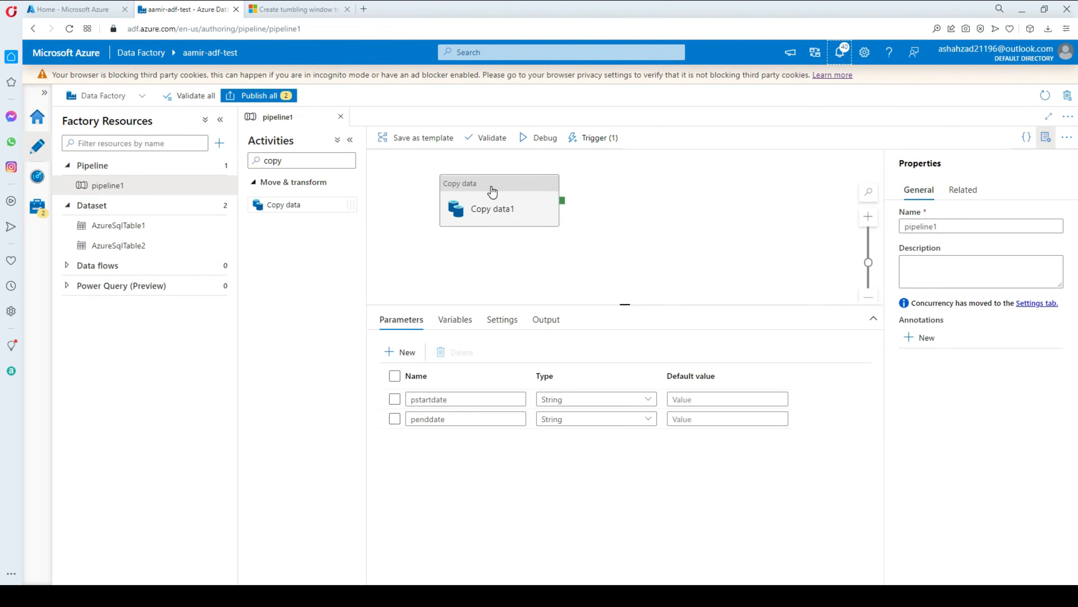
# Inspect the settings of pipeline1's existing trigger1 and leave them without saving.
pyautogui.click(594, 137)
pyautogui.click(590, 178)
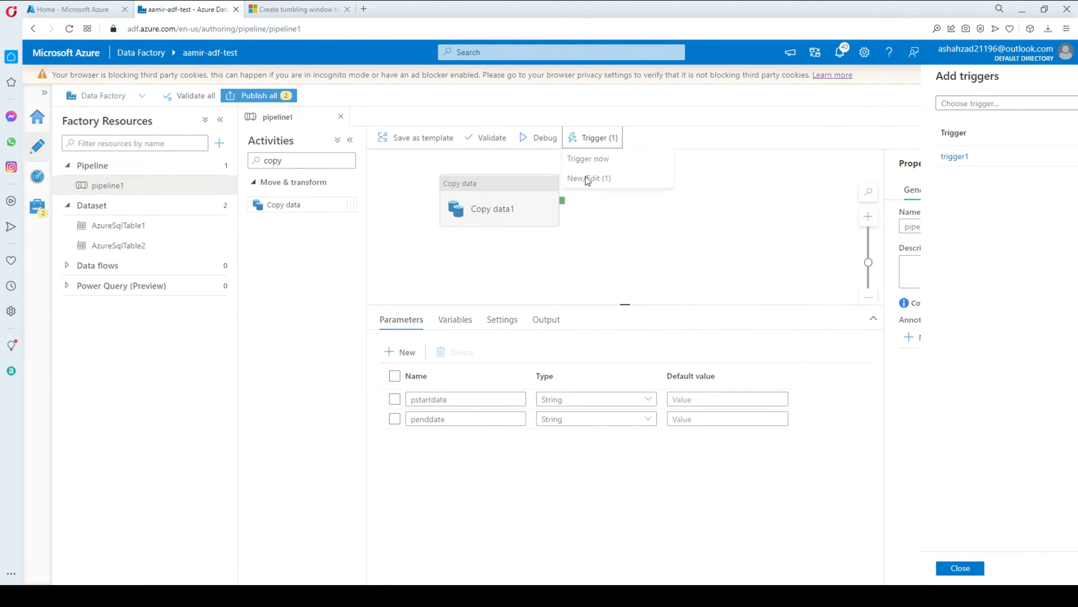
pyautogui.click(729, 157)
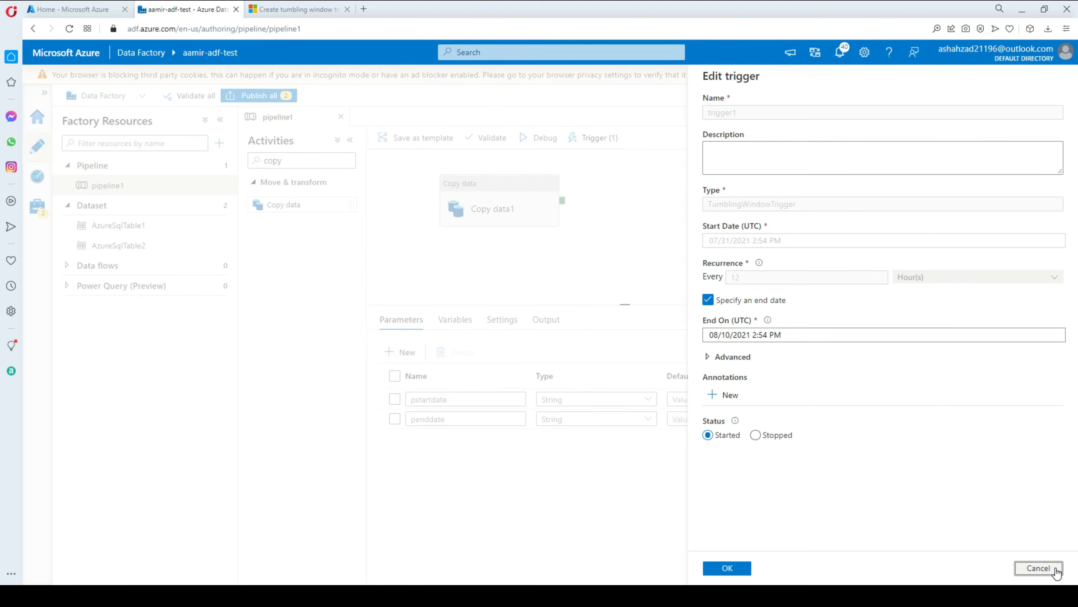
pyautogui.click(1039, 567)
pyautogui.click(727, 568)
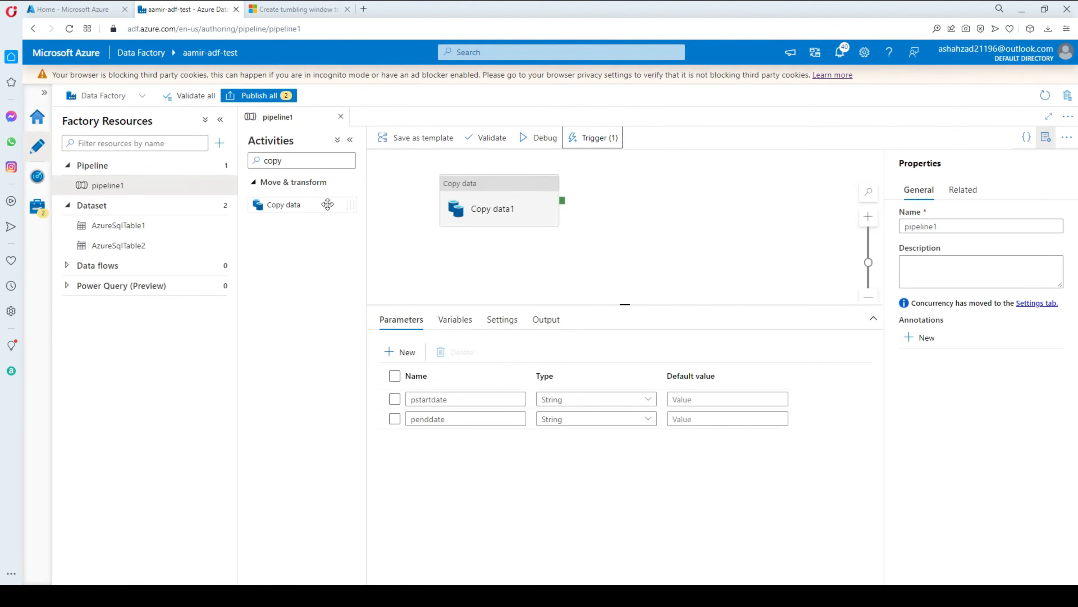
# Delete the tumbling window trigger1 from the data factory's managed triggers.
pyautogui.click(43, 209)
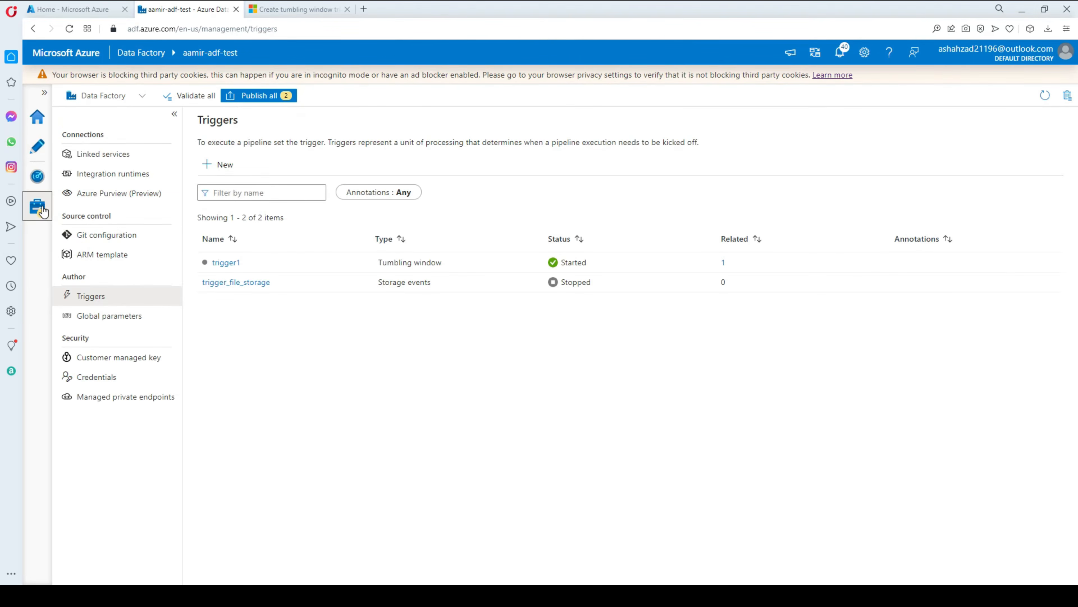
pyautogui.click(119, 300)
pyautogui.click(355, 261)
pyautogui.click(474, 364)
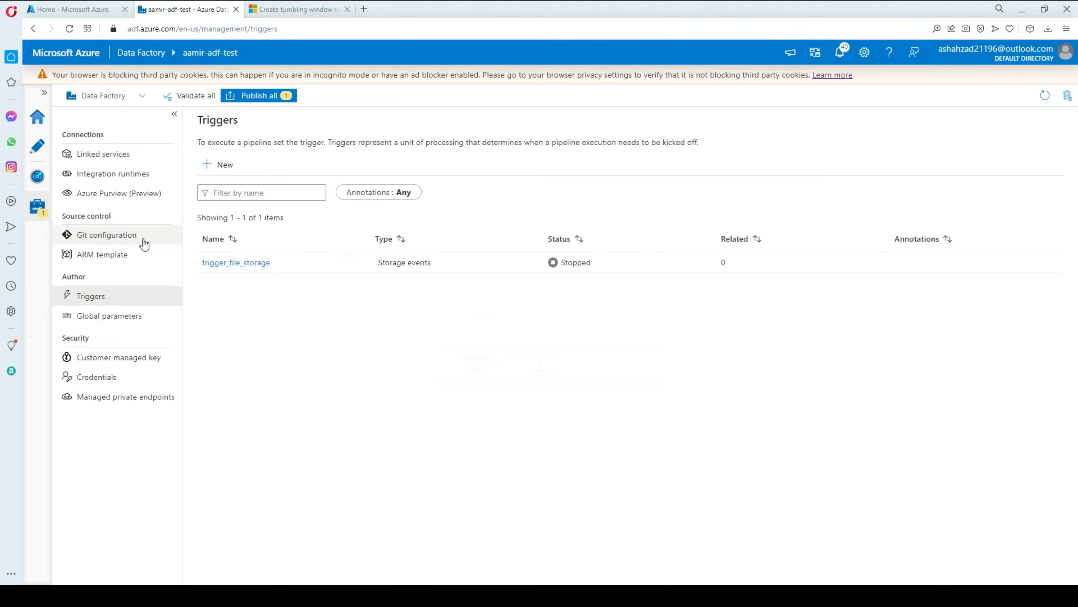
# Start creating a new trigger for pipeline1 and set its type to Tumbling window.
pyautogui.click(37, 147)
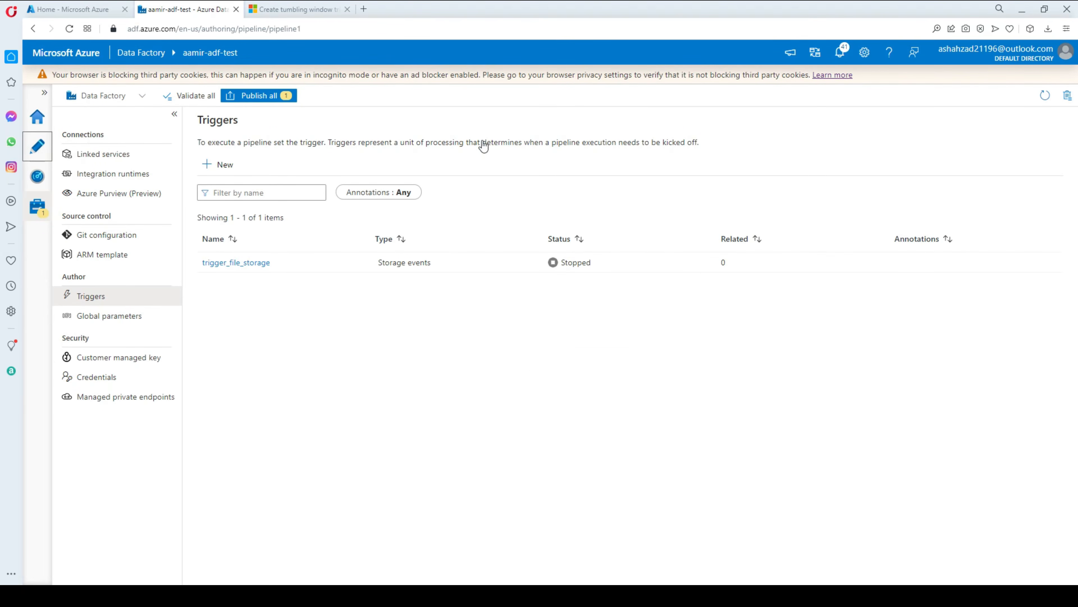
pyautogui.click(604, 143)
pyautogui.click(595, 186)
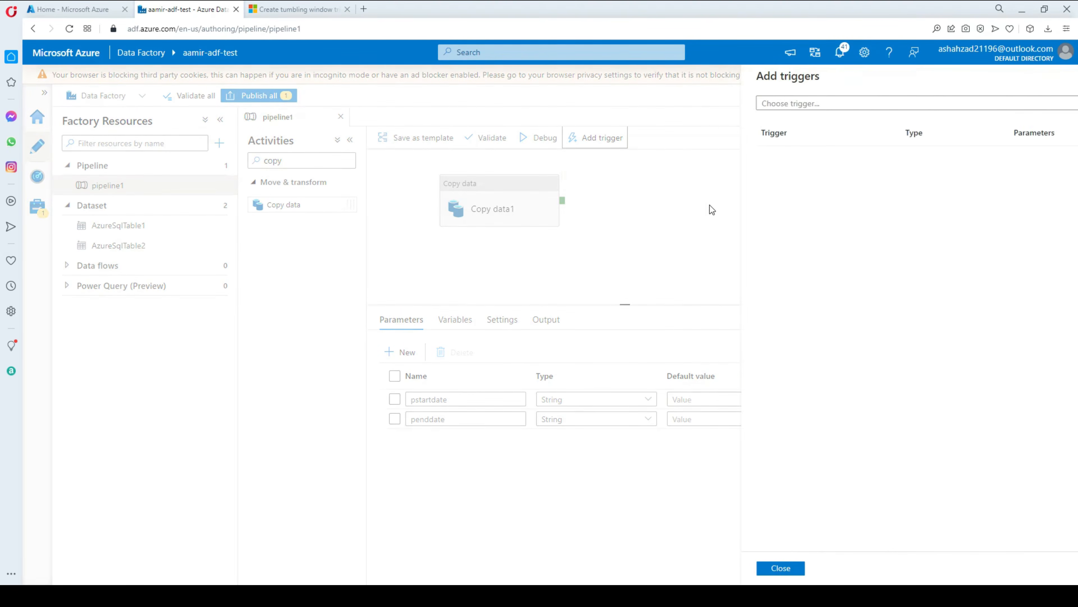
pyautogui.click(739, 106)
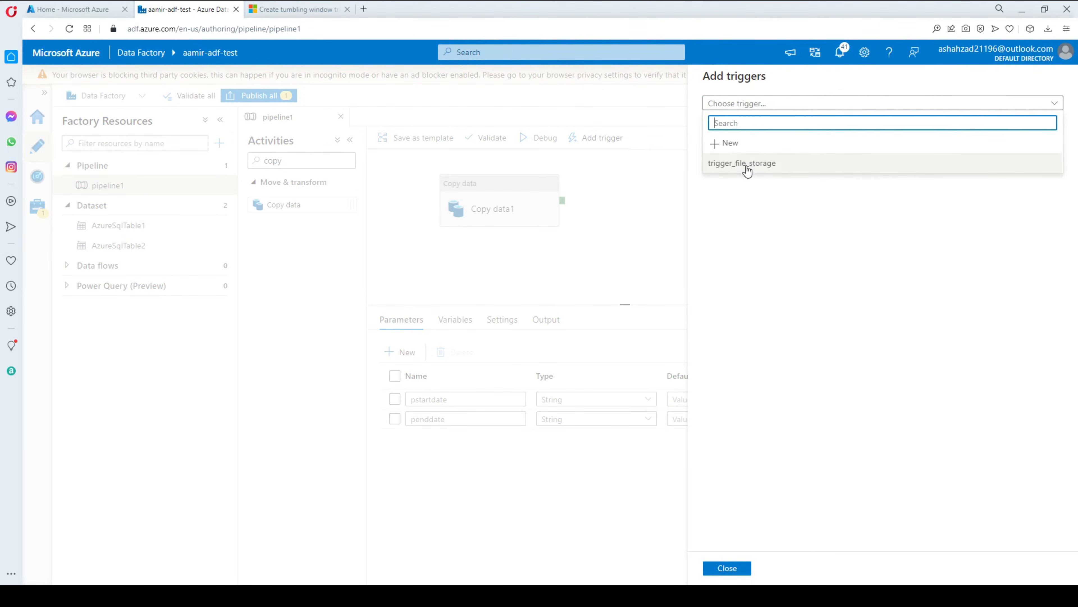
pyautogui.click(739, 147)
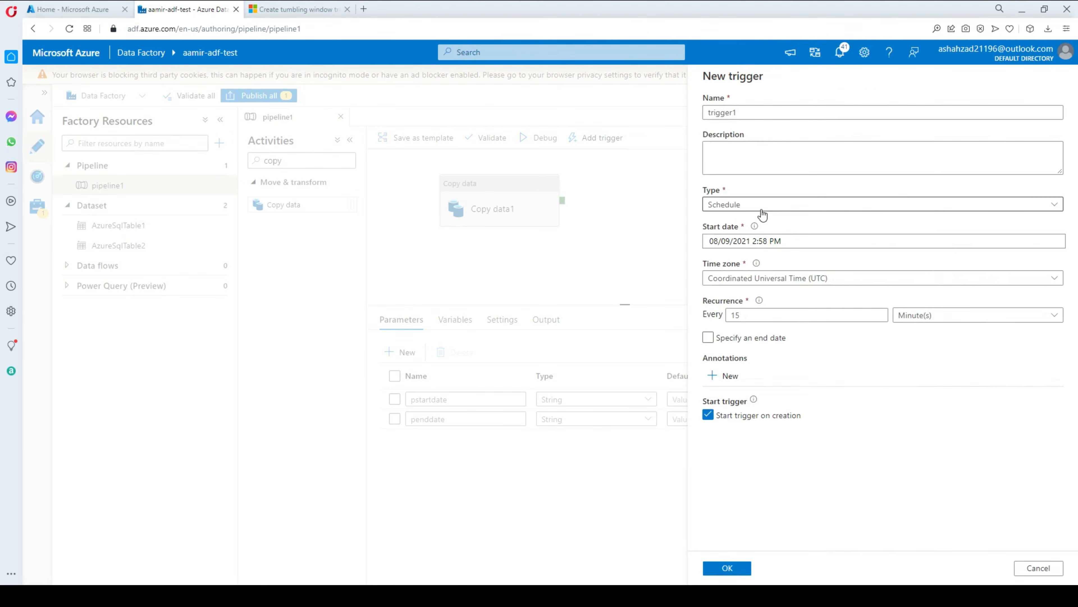
pyautogui.click(762, 208)
pyautogui.click(763, 264)
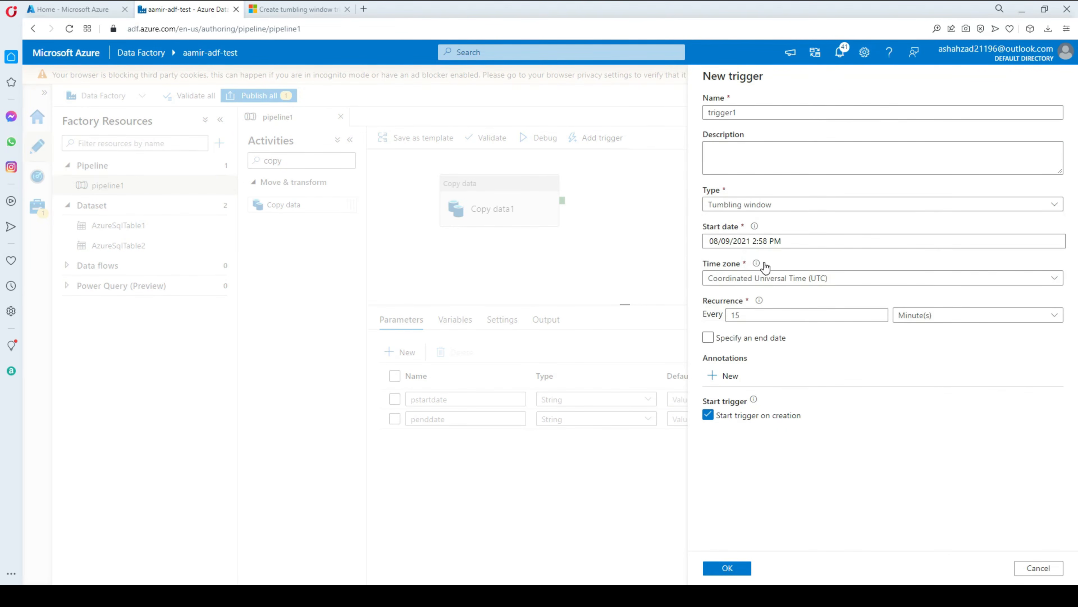
# Set the new trigger's UTC start date to 07/31/2021 2:58 PM and name it trigger2.
pyautogui.click(780, 241)
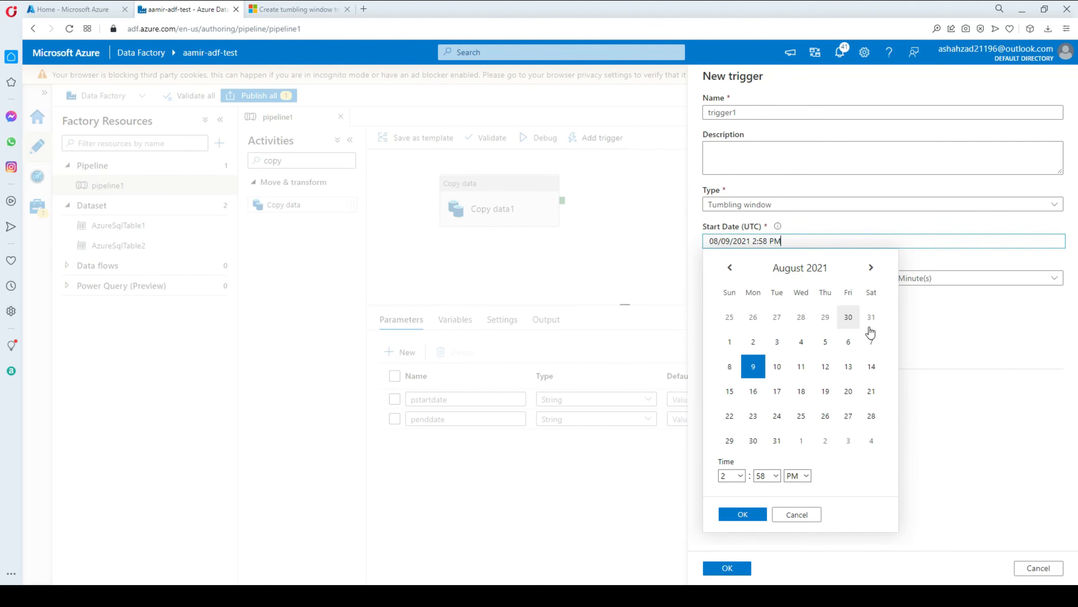
pyautogui.click(730, 267)
pyautogui.click(872, 415)
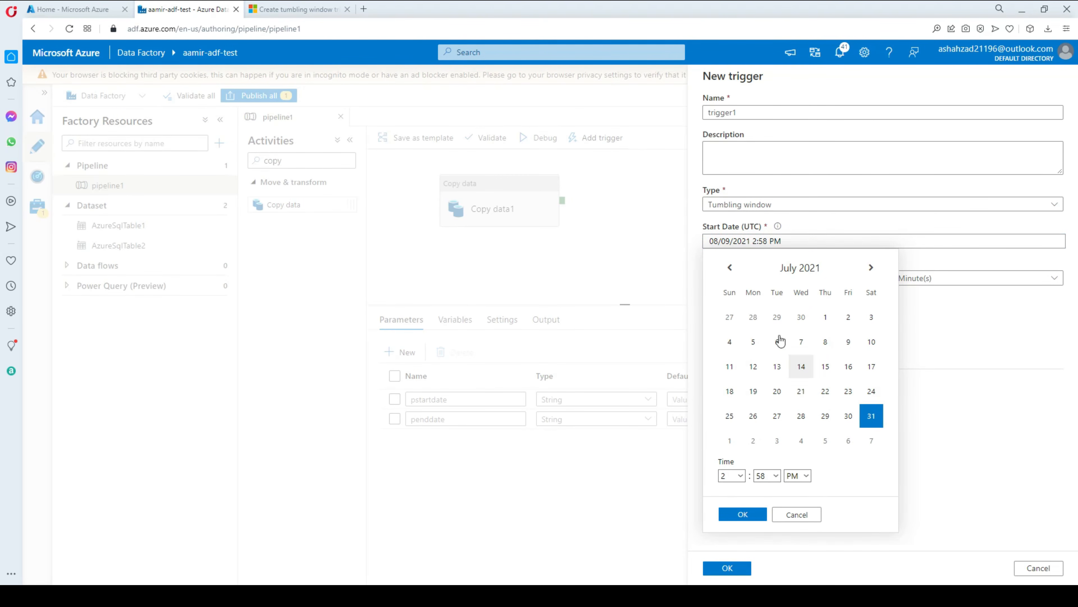
pyautogui.click(755, 514)
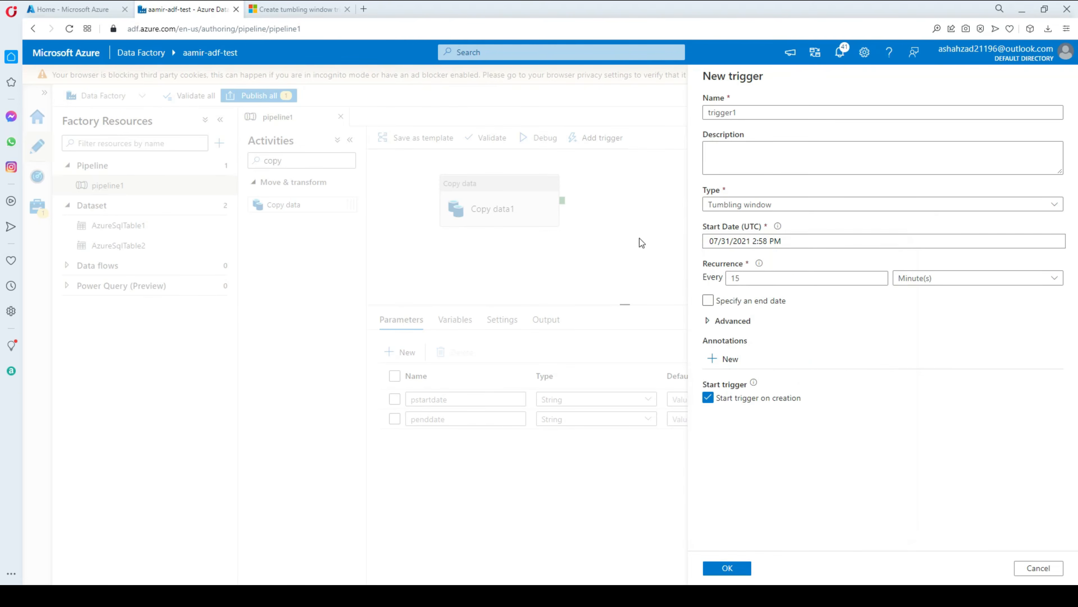
pyautogui.click(753, 115)
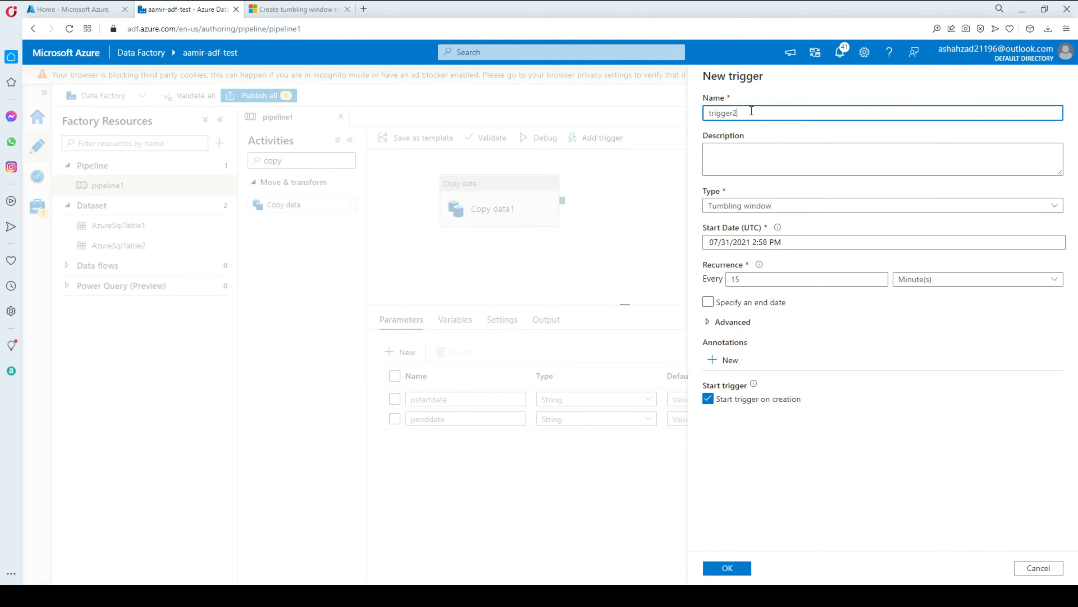
# Set the recurrence of trigger2 to every 12 hours.
pyautogui.click(750, 277)
pyautogui.moveTo(771, 280); pyautogui.dragTo(672, 285)
pyautogui.write('12')
pyautogui.click(922, 279)
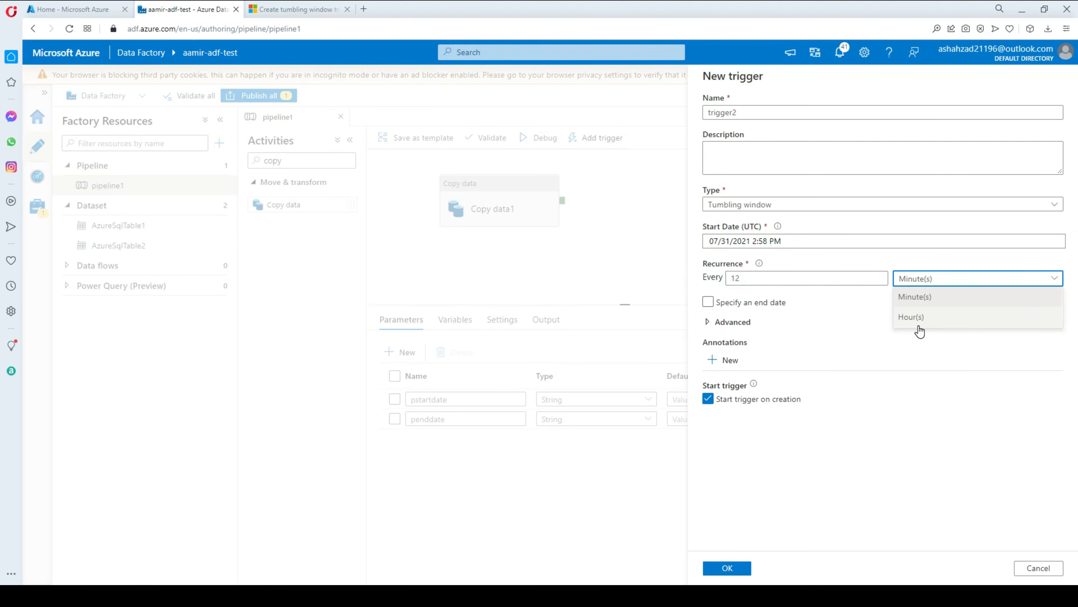
pyautogui.click(917, 318)
# Enable an end date of 08/10/2021 2:58 PM for trigger2 and continue to its run parameters.
pyautogui.click(708, 301)
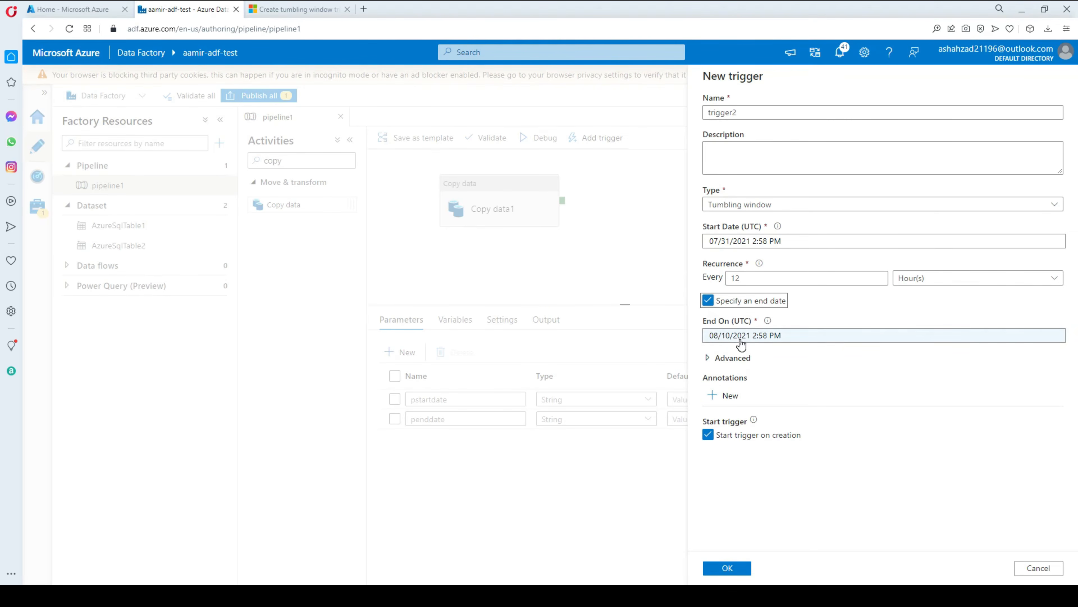
pyautogui.click(732, 358)
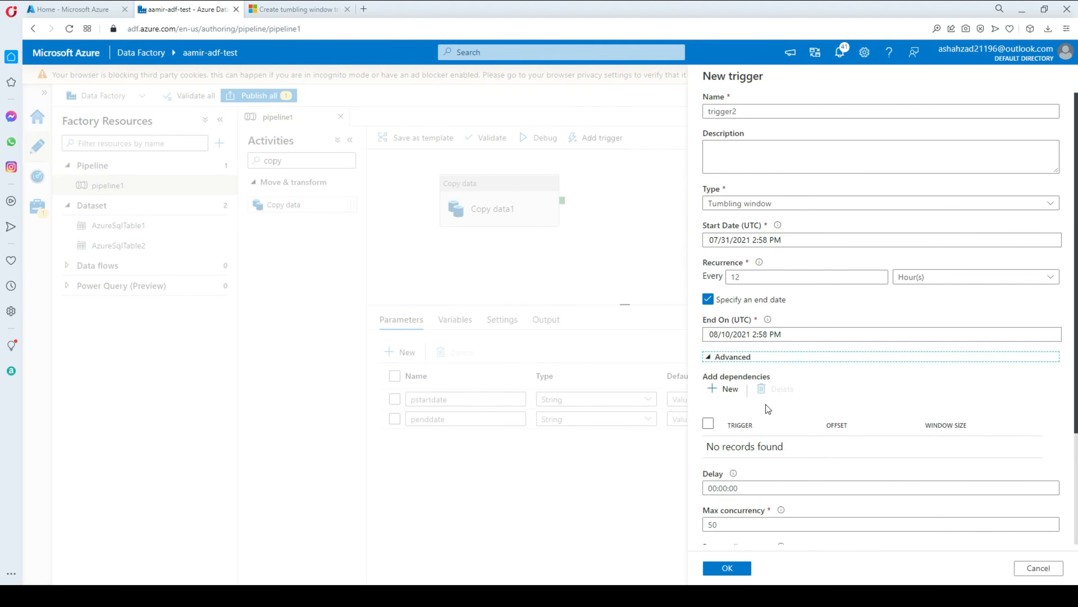
pyautogui.scroll(-3, 871, 436)
pyautogui.click(715, 567)
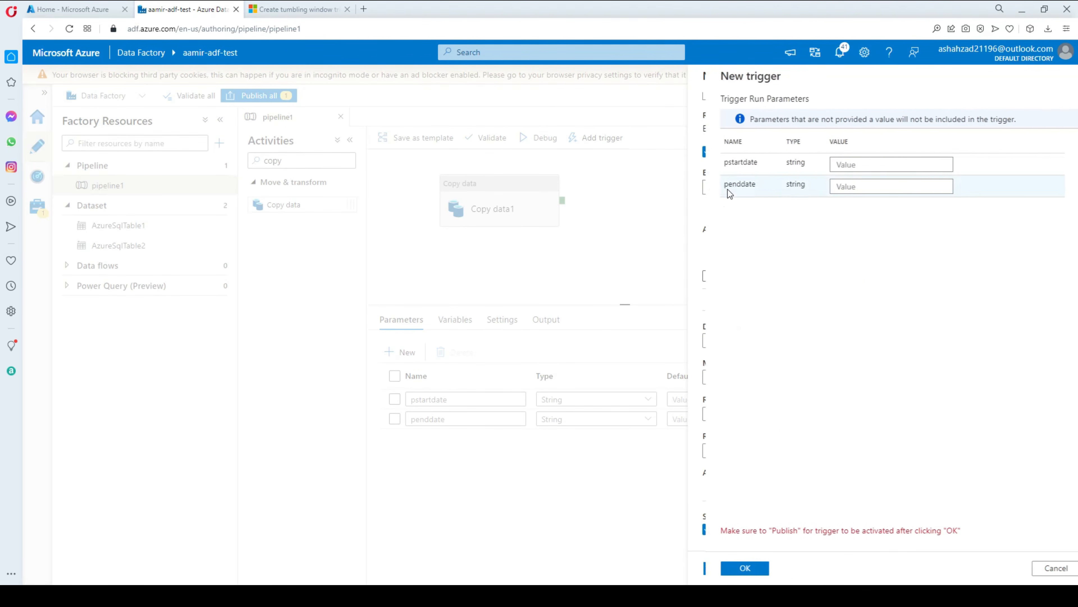
pyautogui.click(819, 165)
pyautogui.write('@trigger().outputs.windowStartTime')
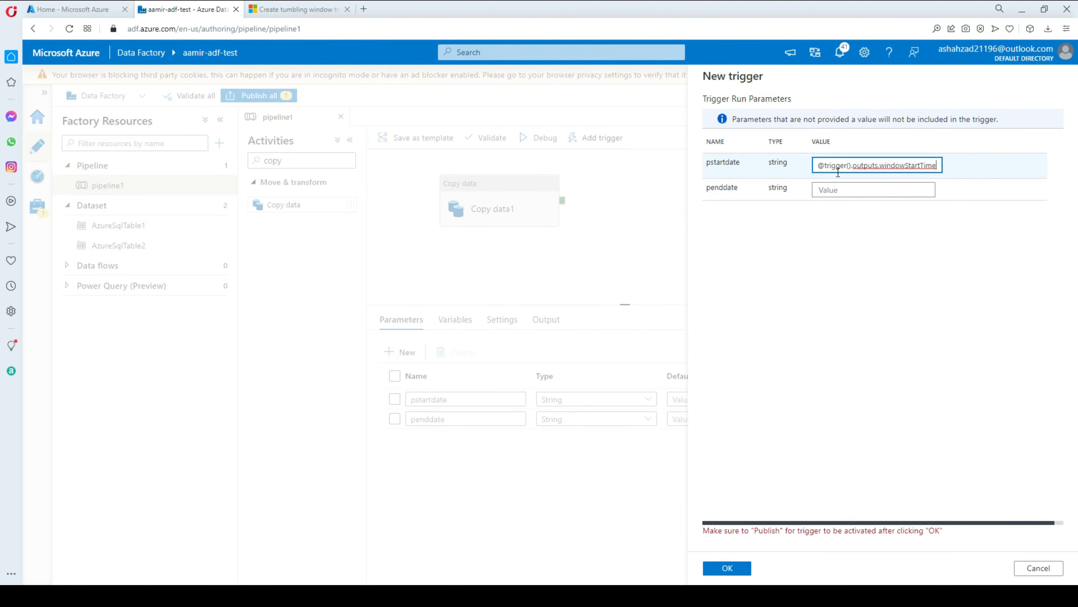
pyautogui.click(873, 188)
pyautogui.write('@trigger().outputs.windowStartTime')
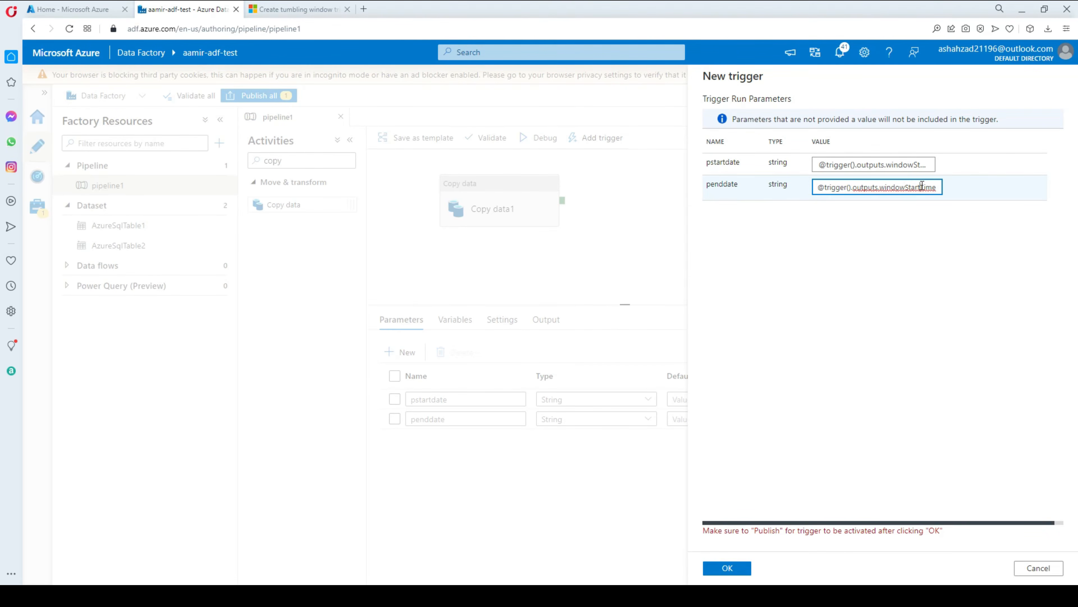
pyautogui.press('BackSpace')
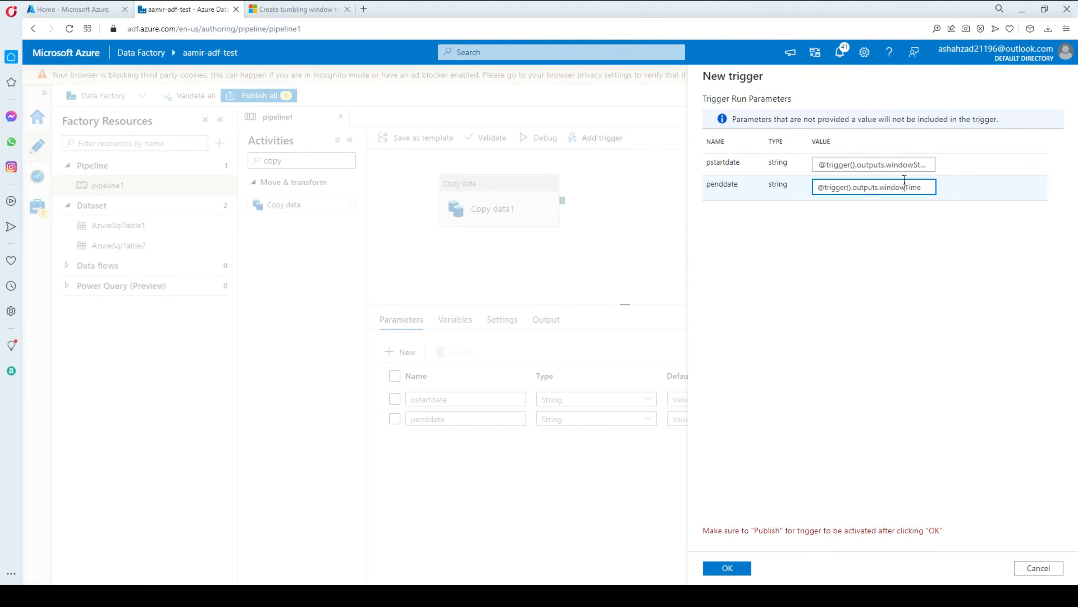
pyautogui.write('End')
pyautogui.click(866, 365)
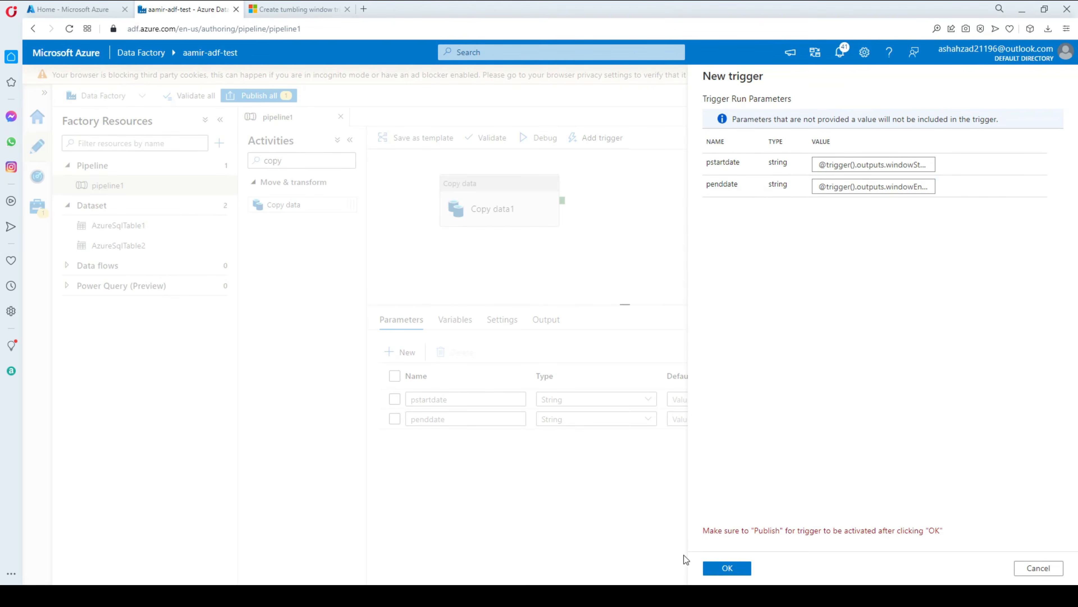
# Finish creating trigger2 and publish all pending trigger changes to the data factory.
pyautogui.click(727, 568)
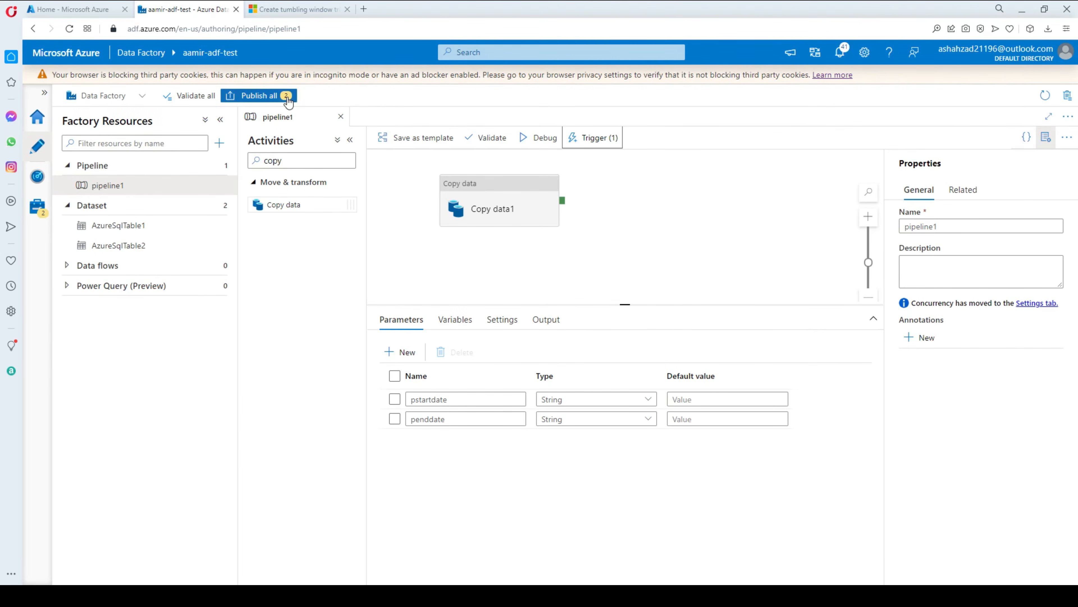
pyautogui.click(268, 96)
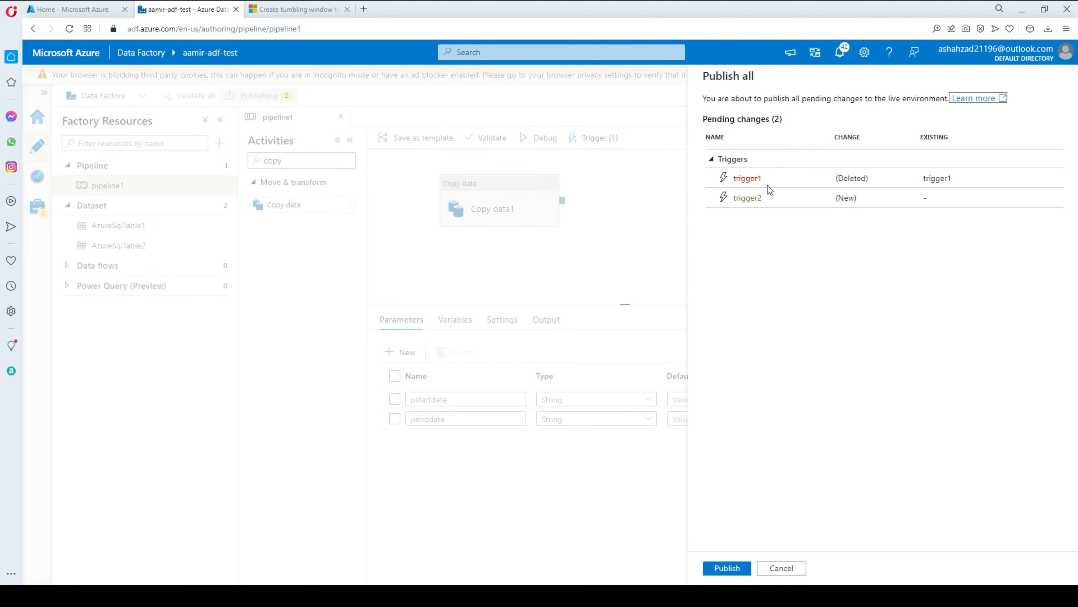
pyautogui.click(726, 568)
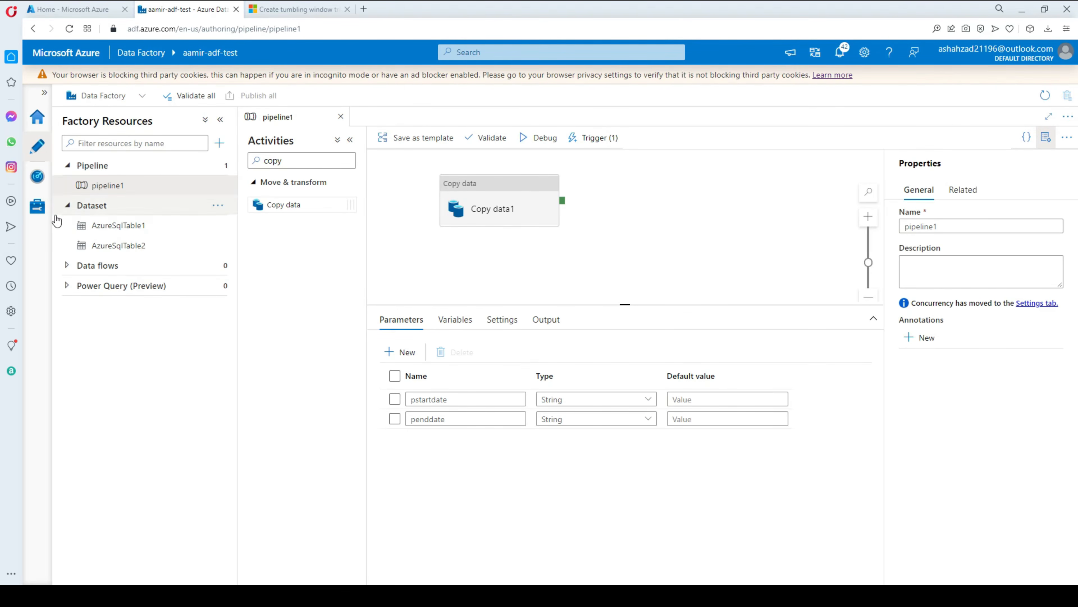
# Open the factory's trigger runs and examine the window start and end times of the lowest listed trigger2 run.
pyautogui.click(37, 176)
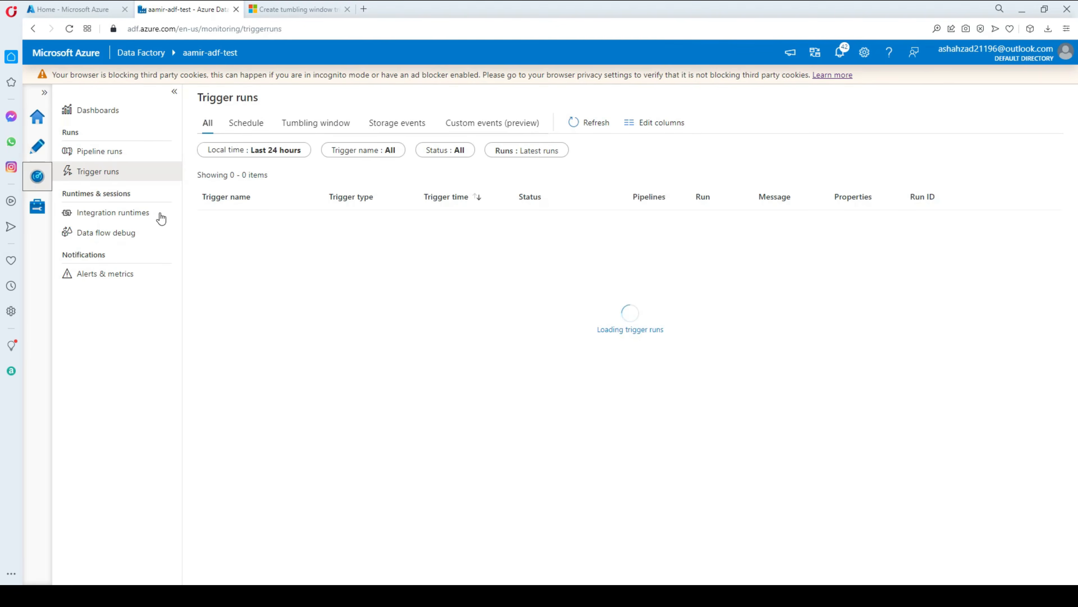
pyautogui.scroll(-3, 514, 339)
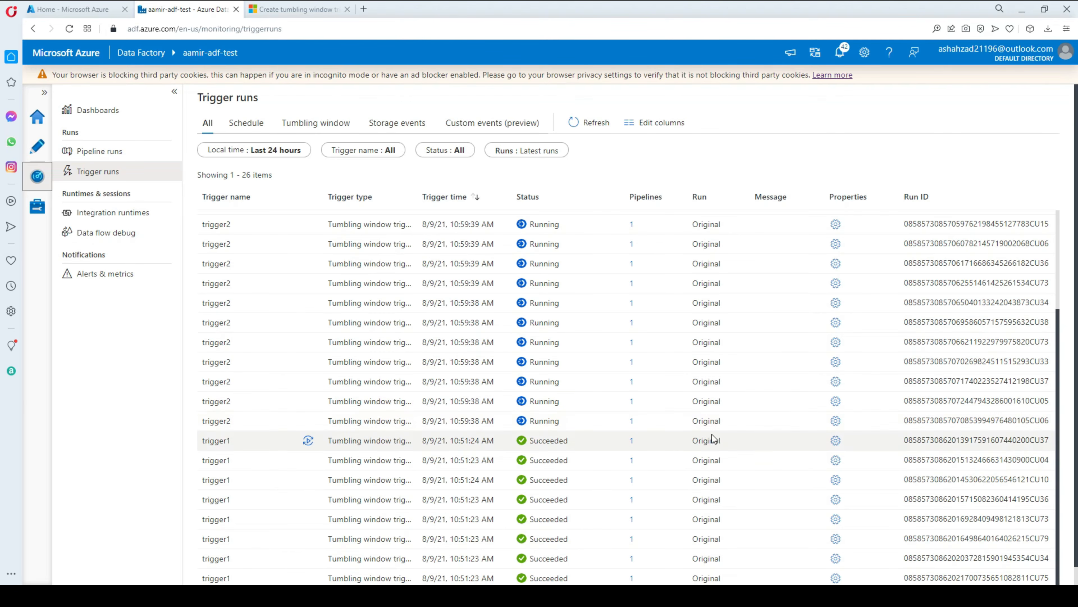
pyautogui.click(834, 420)
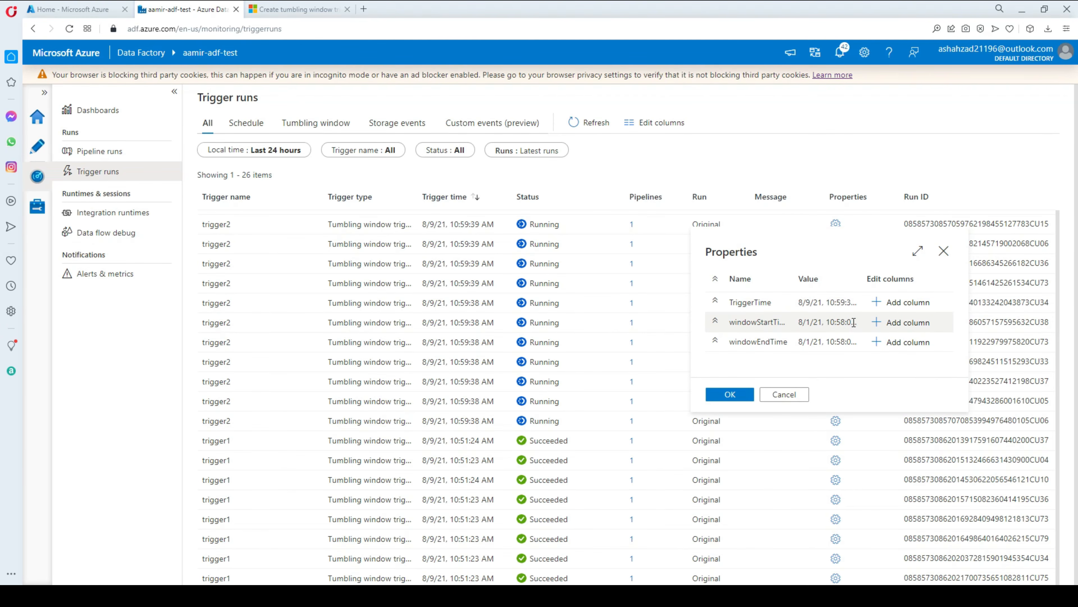
pyautogui.moveTo(854, 322); pyautogui.dragTo(830, 322)
pyautogui.click(823, 345)
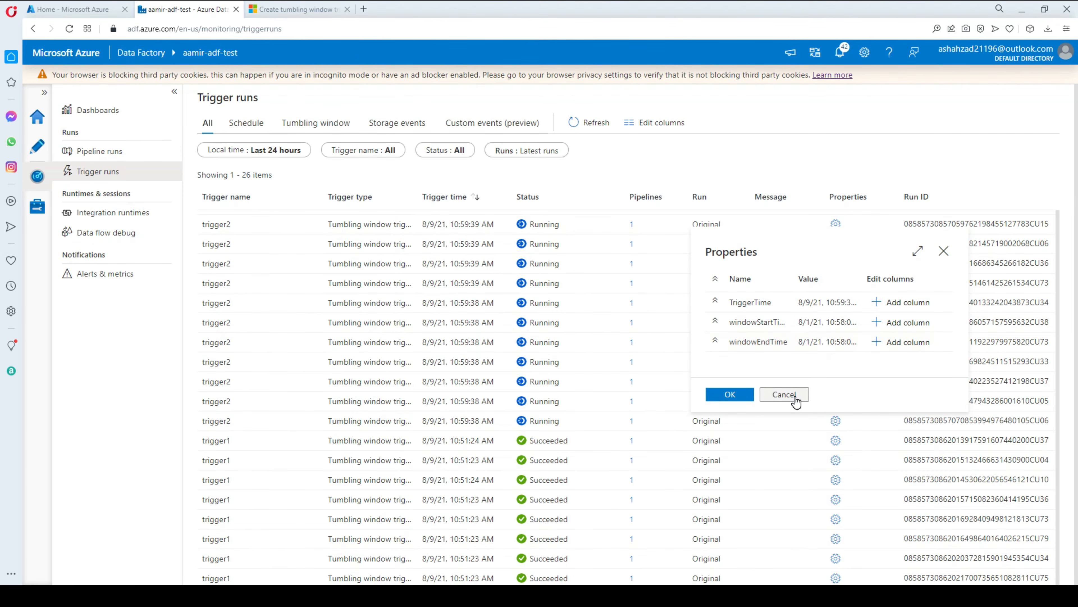
pyautogui.click(784, 394)
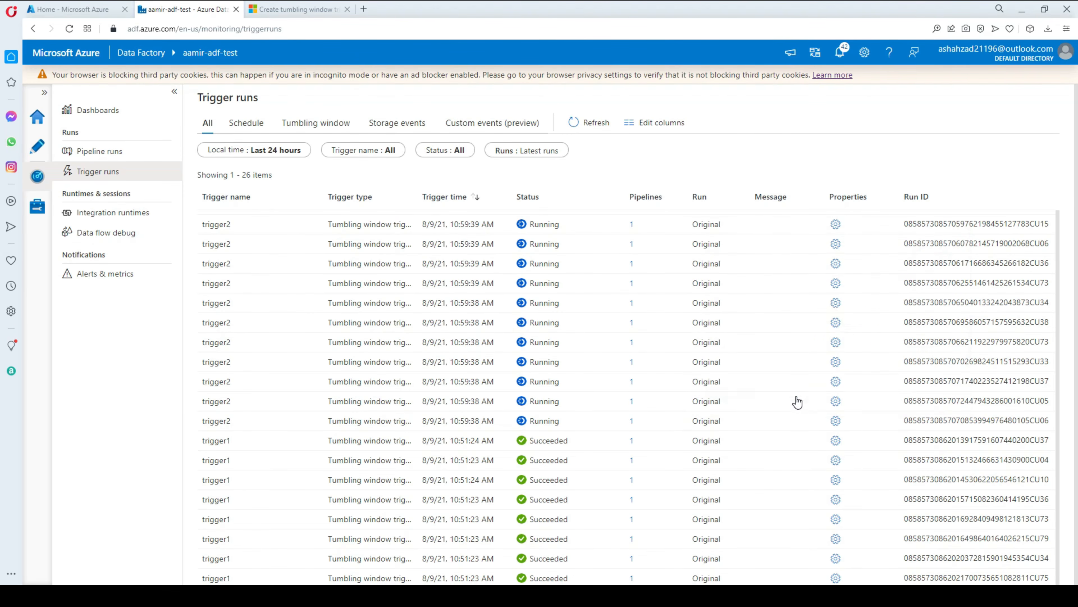
# Compare the window start and end times of another trigger2 run and look over the list of runs.
pyautogui.click(837, 382)
pyautogui.moveTo(801, 283); pyautogui.dragTo(852, 283)
pyautogui.click(830, 300)
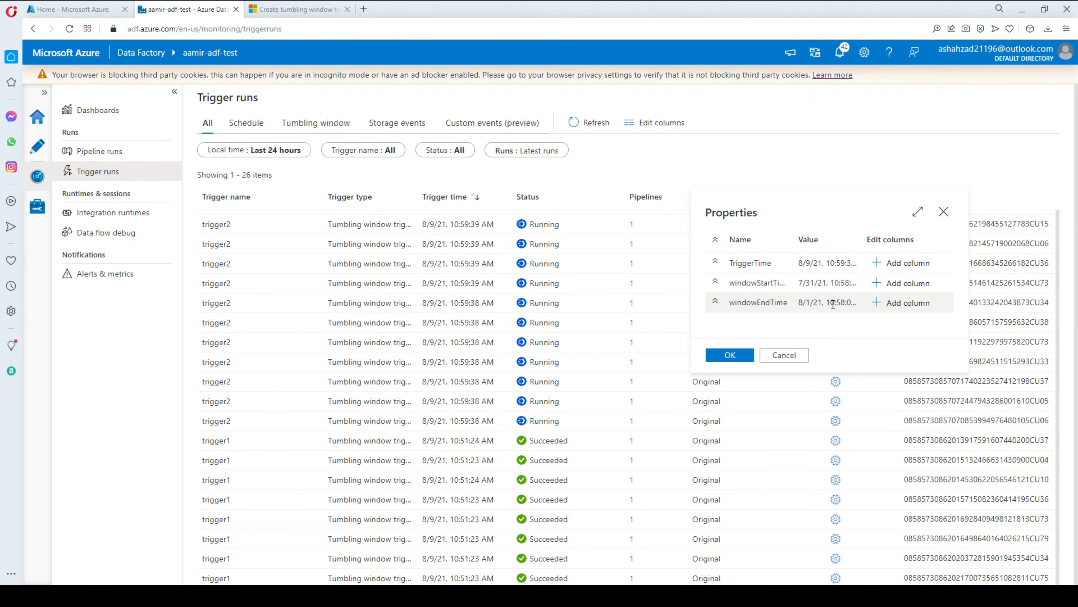
pyautogui.doubleClick(841, 303)
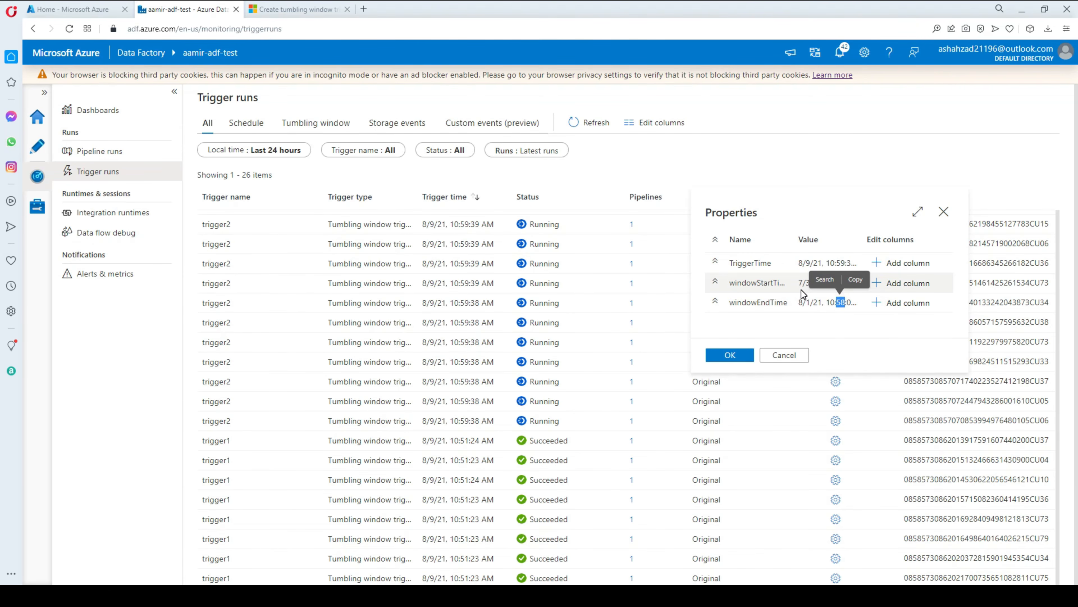
pyautogui.click(944, 212)
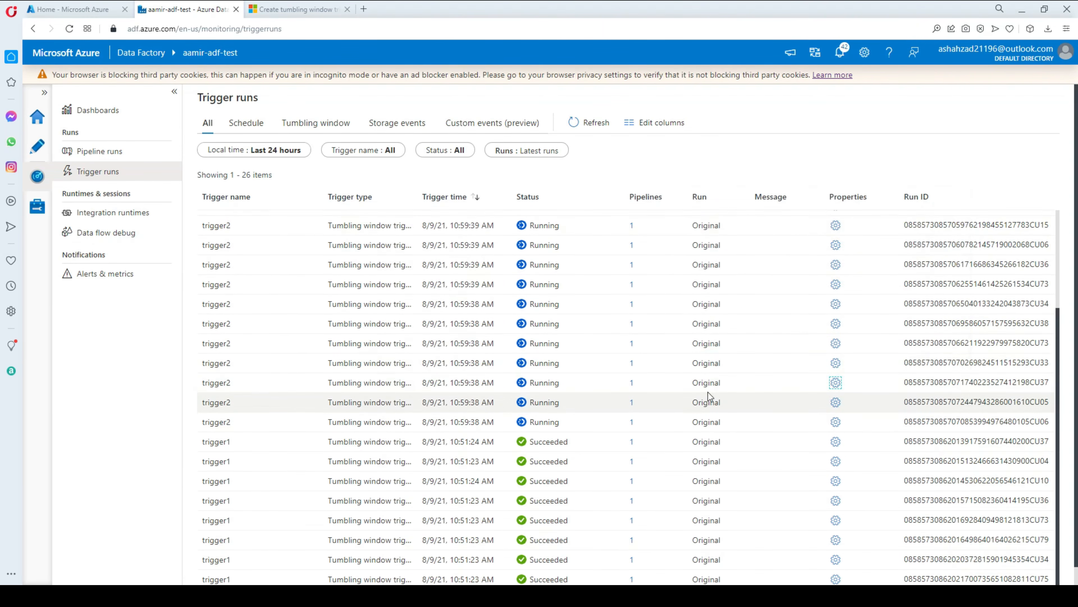
pyautogui.scroll(3, 709, 397)
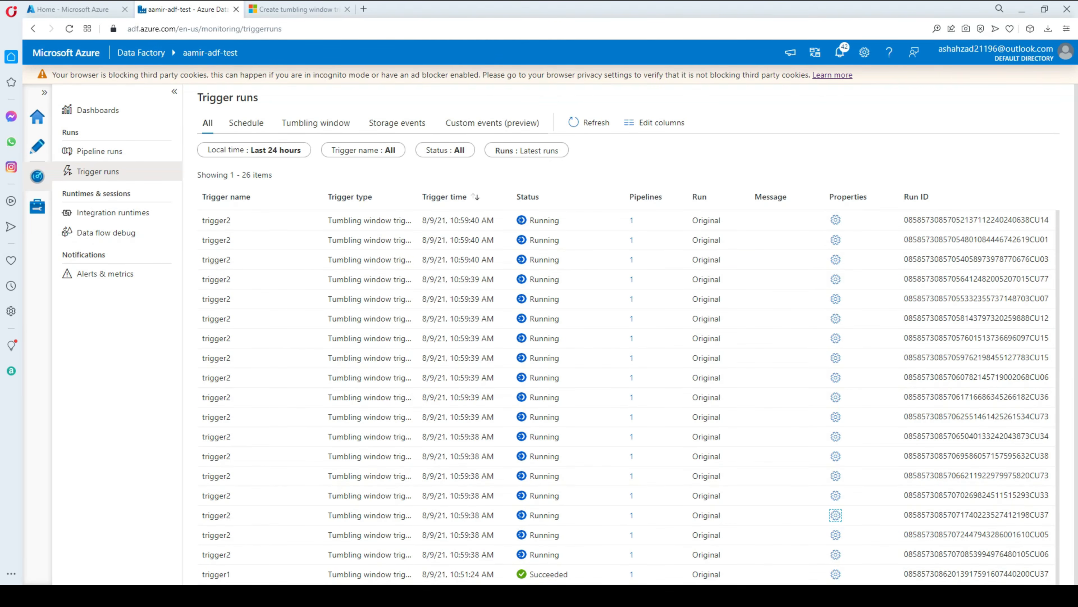
# Switch to SQL Server Management Studio, execute the Customer_Dest select ordered by SaleDate, and review the copied rows.
pyautogui.click(249, 596)
pyautogui.click(439, 150)
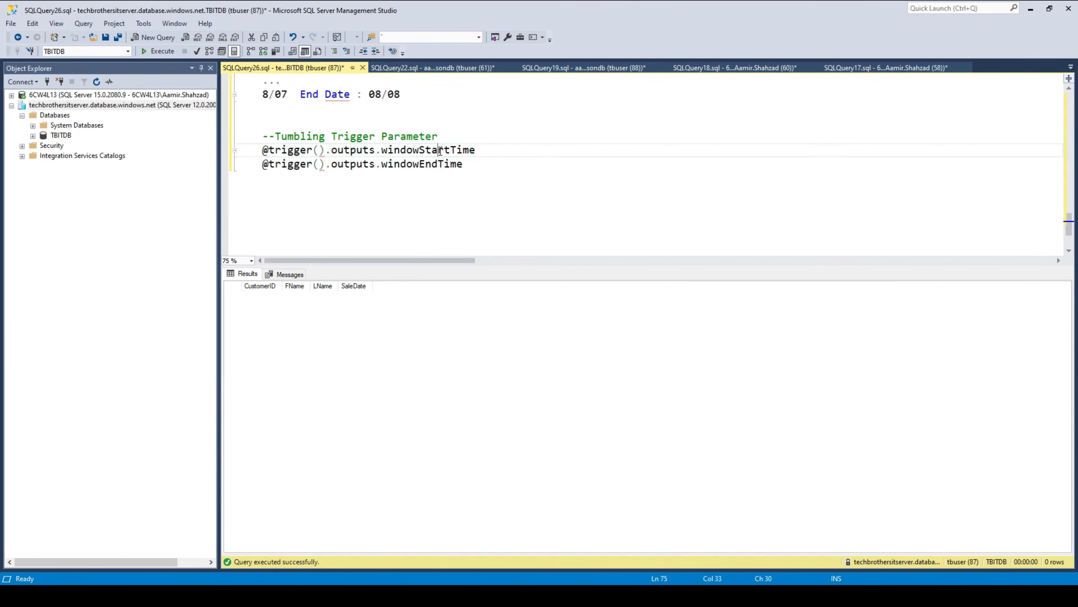
pyautogui.scroll(6, 442, 149)
pyautogui.scroll(3, 322, 148)
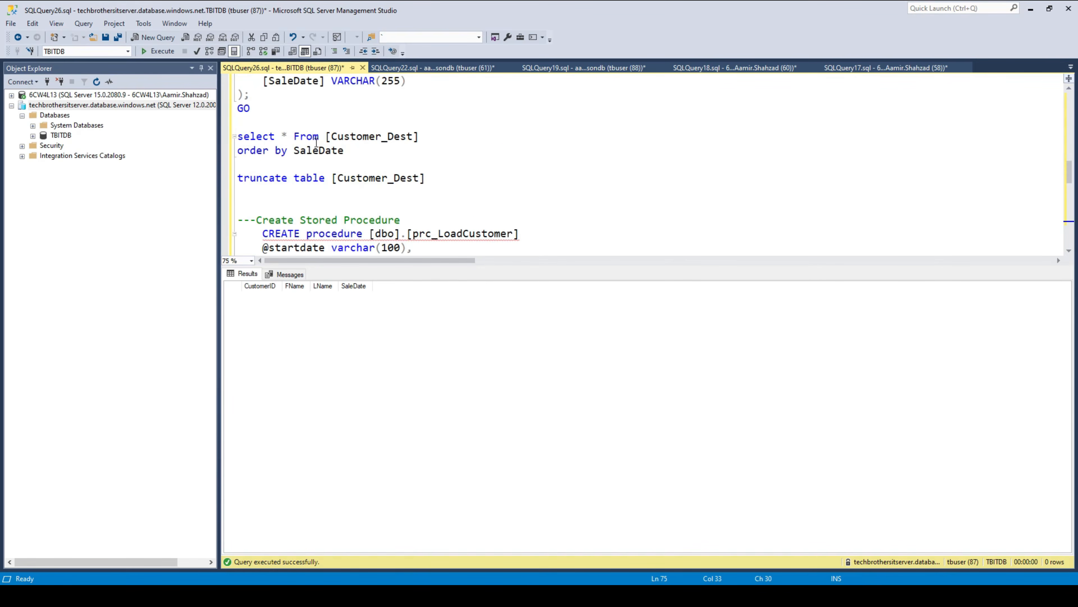
pyautogui.click(360, 152)
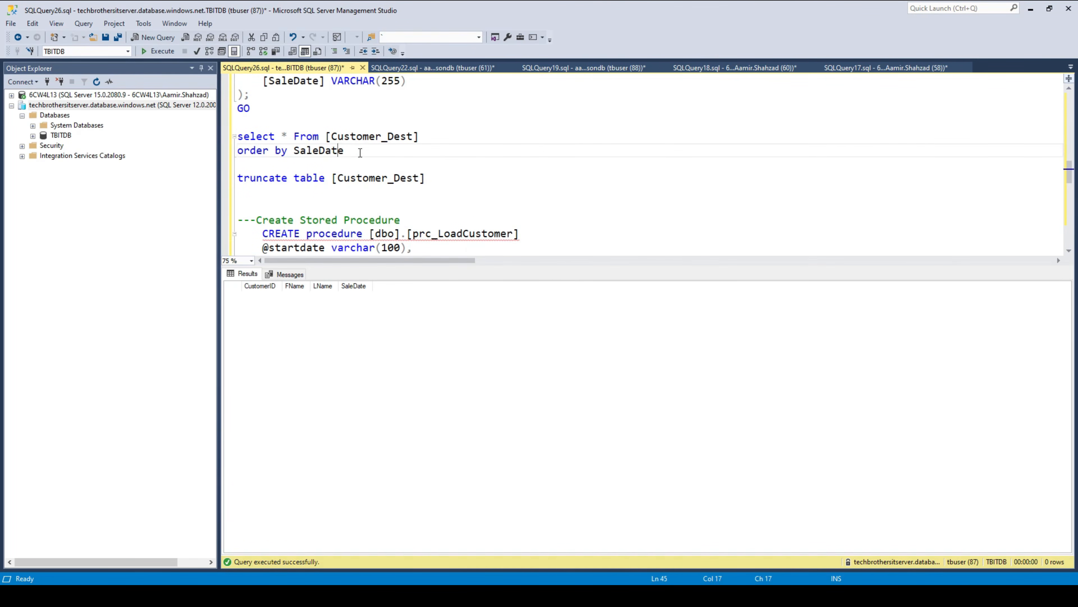
pyautogui.moveTo(363, 153); pyautogui.dragTo(221, 133)
pyautogui.click(168, 54)
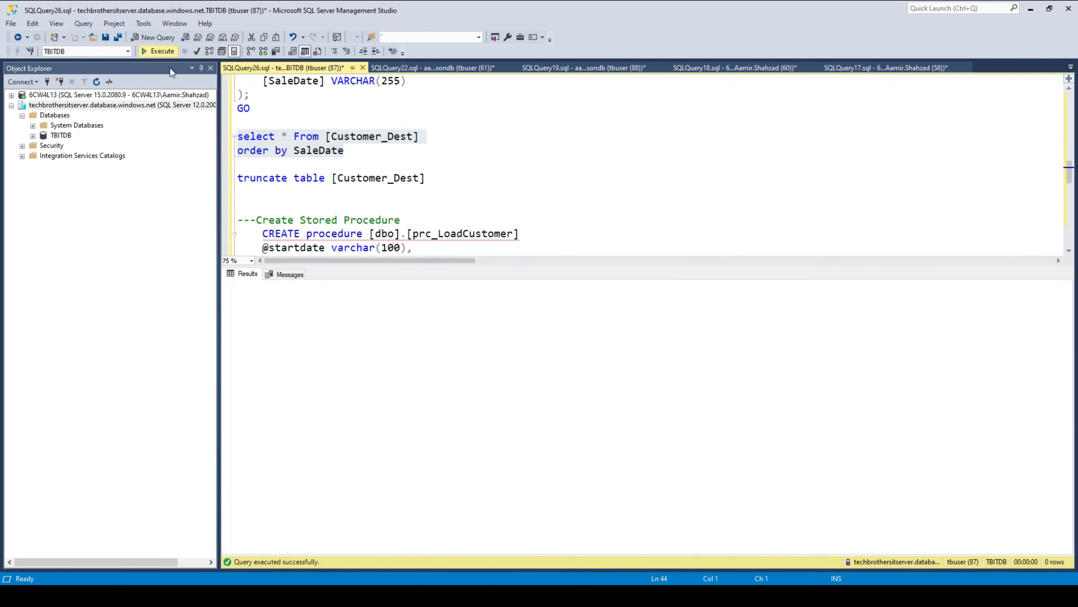
pyautogui.click(331, 363)
pyautogui.scroll(-20, 340, 361)
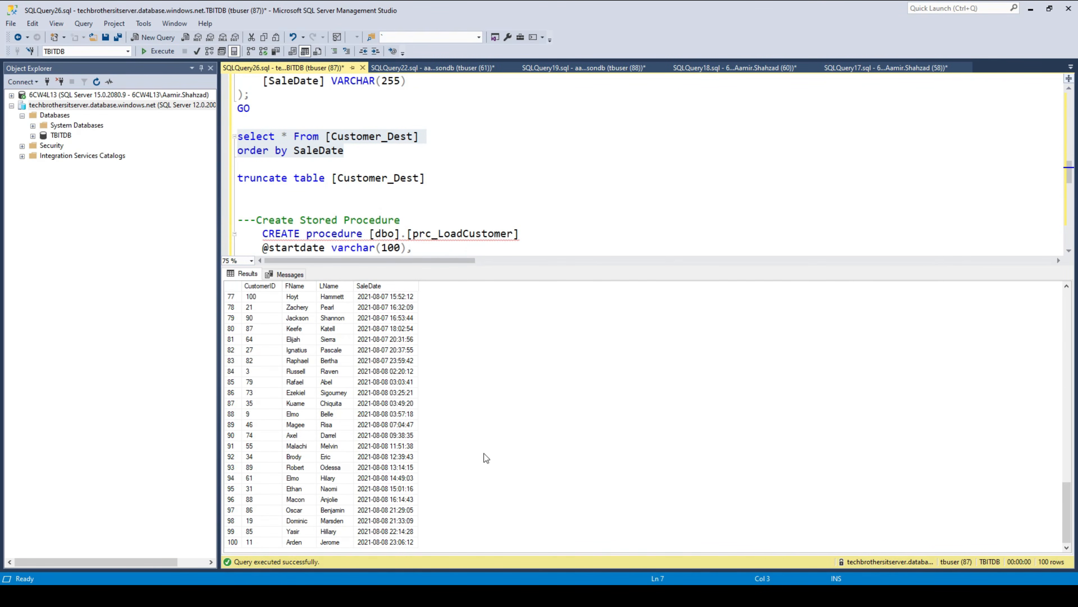
pyautogui.click(379, 360)
pyautogui.scroll(20, 385, 340)
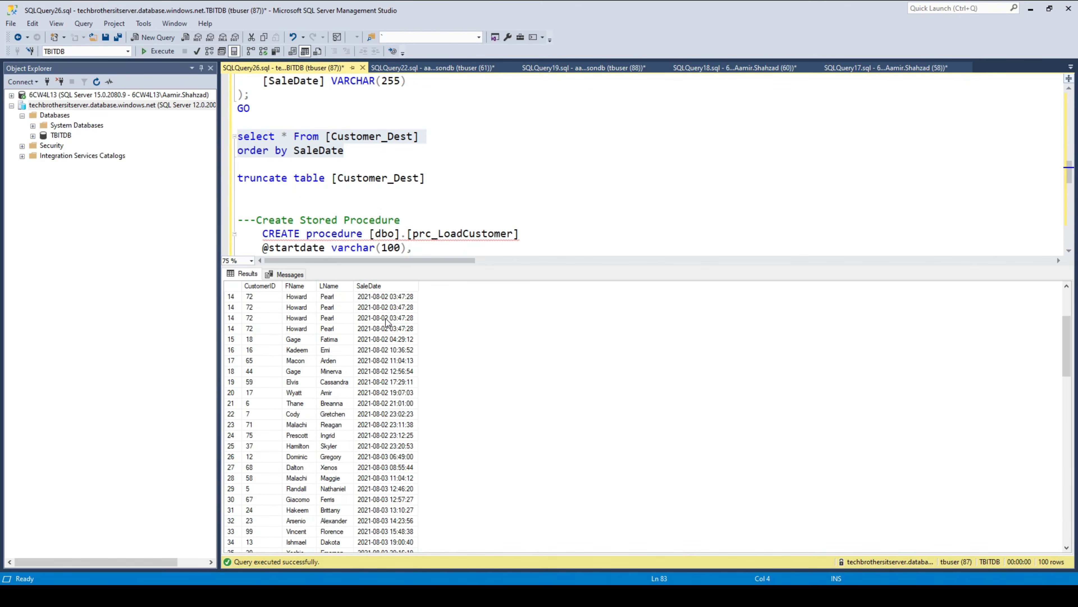
# Inspect the SaleDate values of the first nine rows in the Customer_Dest query results.
pyautogui.scroll(5, 388, 323)
pyautogui.click(390, 297)
pyautogui.hotkey('shift', 'Down')
pyautogui.hotkey('shift', 'Down')
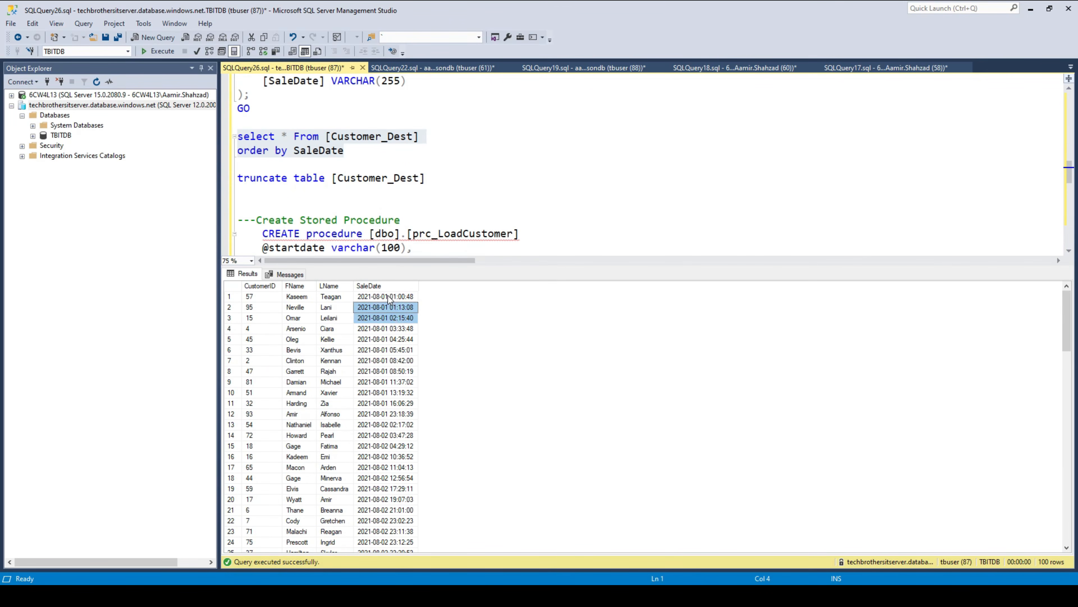
pyautogui.moveTo(390, 299); pyautogui.dragTo(396, 380)
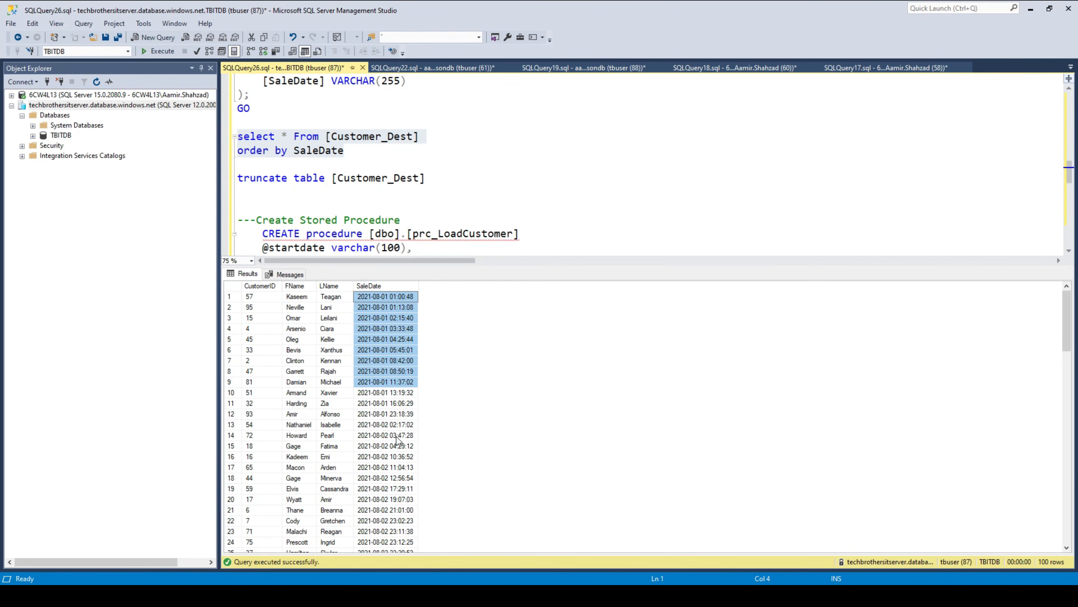
# Switch to Azure Data Factory in the browser, reload the trigger runs page, and review the status of the trigger2 runs.
pyautogui.hotkey('alt', 'Tab')
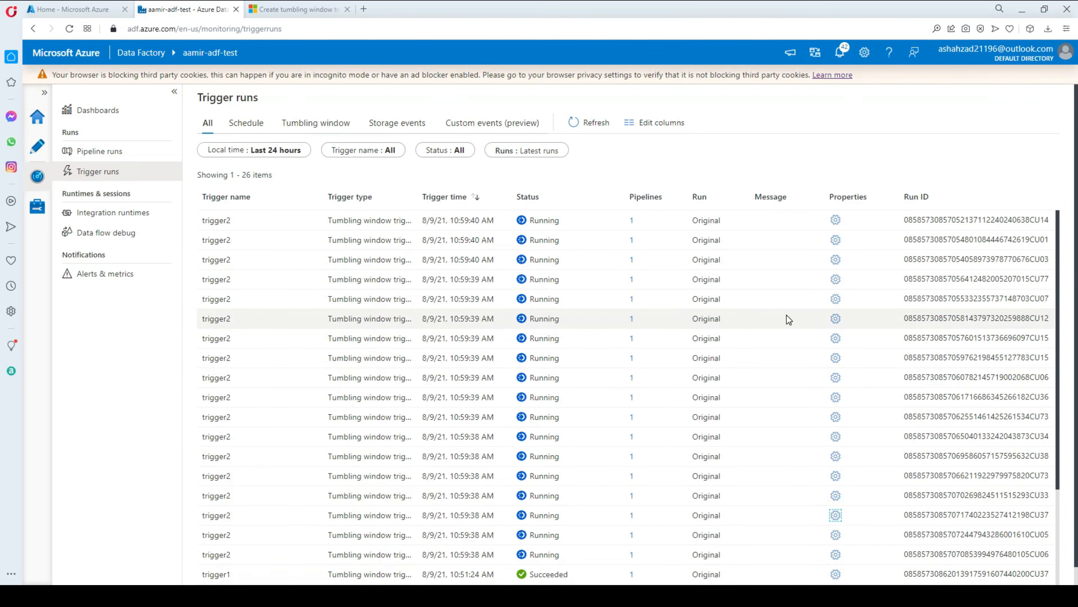
pyautogui.click(70, 28)
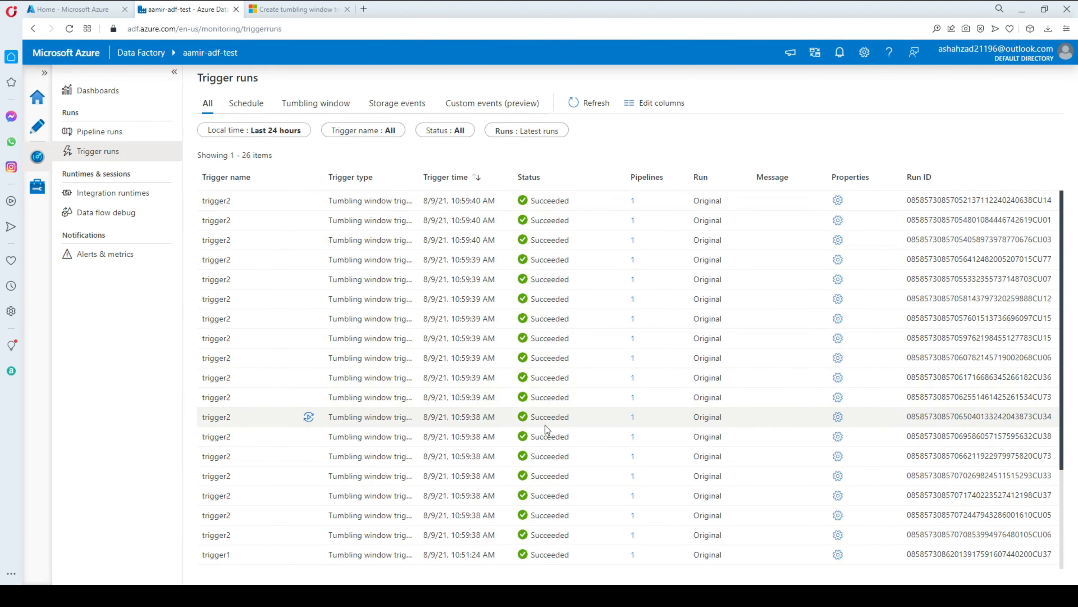
pyautogui.scroll(-3, 784, 442)
pyautogui.scroll(3, 747, 438)
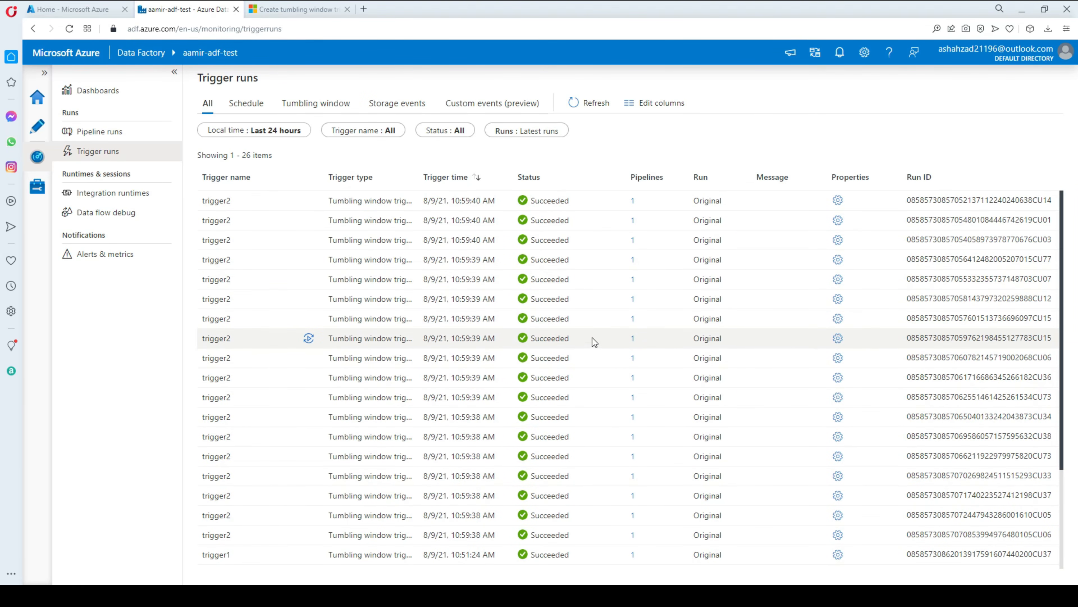
# Examine the trigger time and window start and end times of the eighth listed trigger2 run in the expanded properties view.
pyautogui.click(837, 339)
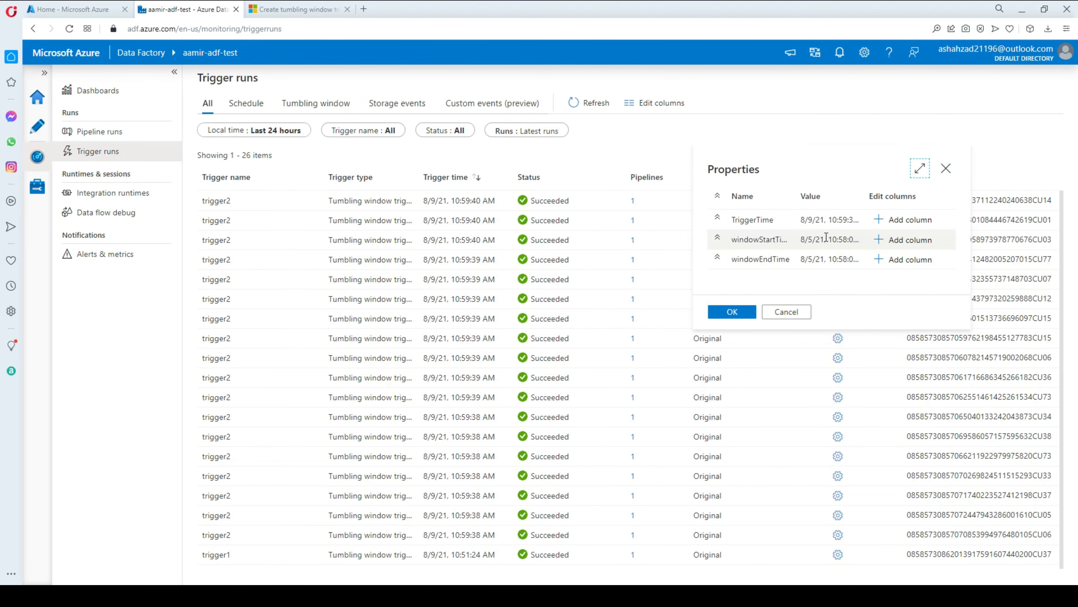
pyautogui.moveTo(803, 240); pyautogui.dragTo(863, 253)
pyautogui.click(918, 174)
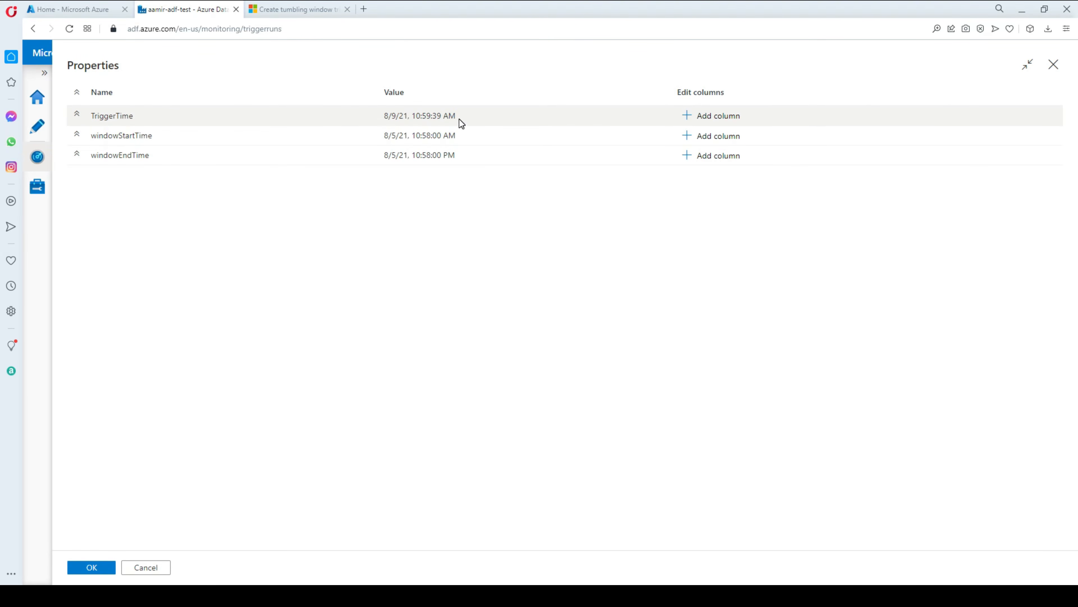
pyautogui.moveTo(459, 119); pyautogui.dragTo(363, 113)
pyautogui.click(425, 215)
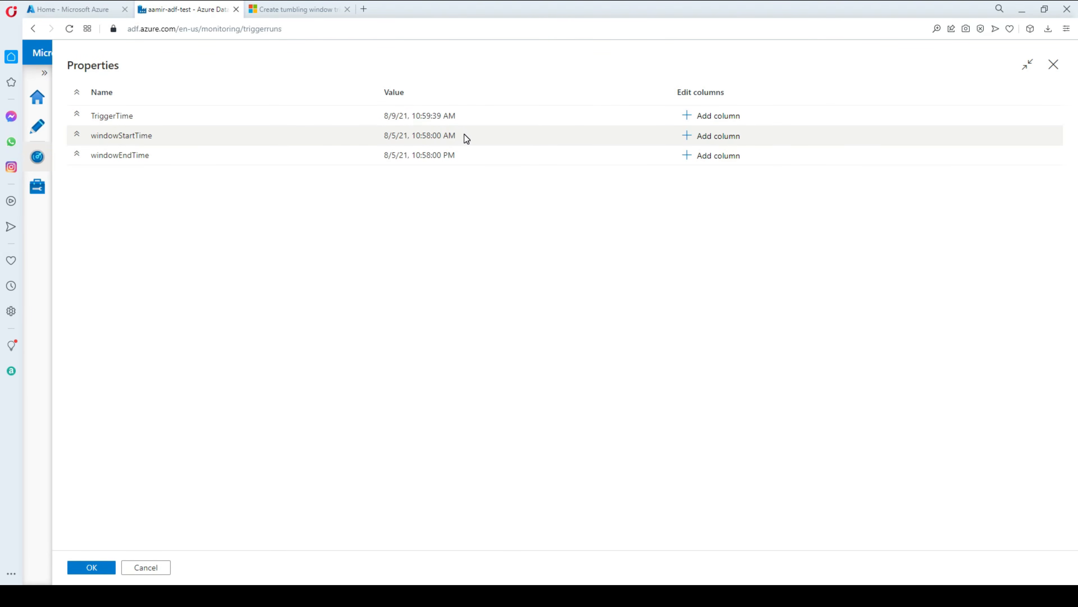
pyautogui.moveTo(464, 134); pyautogui.dragTo(529, 159)
pyautogui.click(407, 132)
pyautogui.click(428, 149)
pyautogui.click(536, 236)
pyautogui.click(1053, 65)
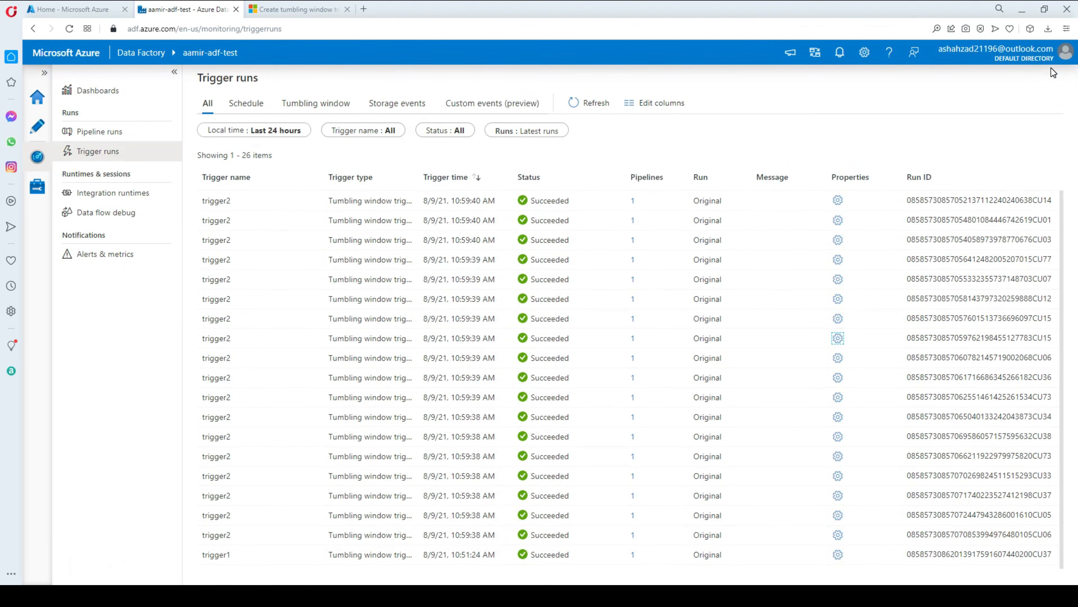
# Compare the window start and end times of the sixth listed trigger2 run with those of the topmost trigger2 run.
pyautogui.click(839, 300)
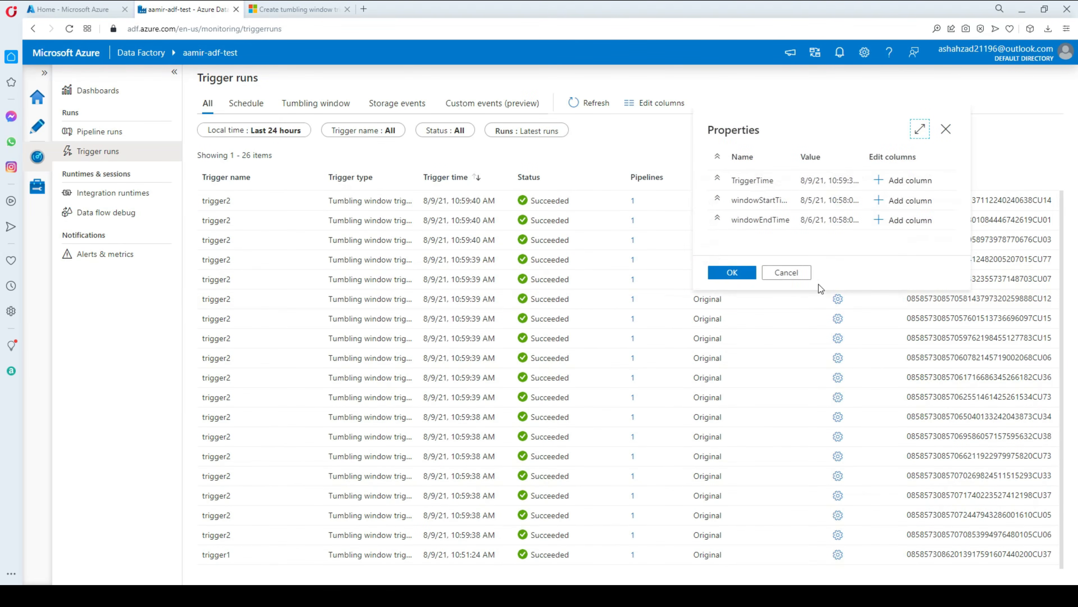
pyautogui.click(946, 129)
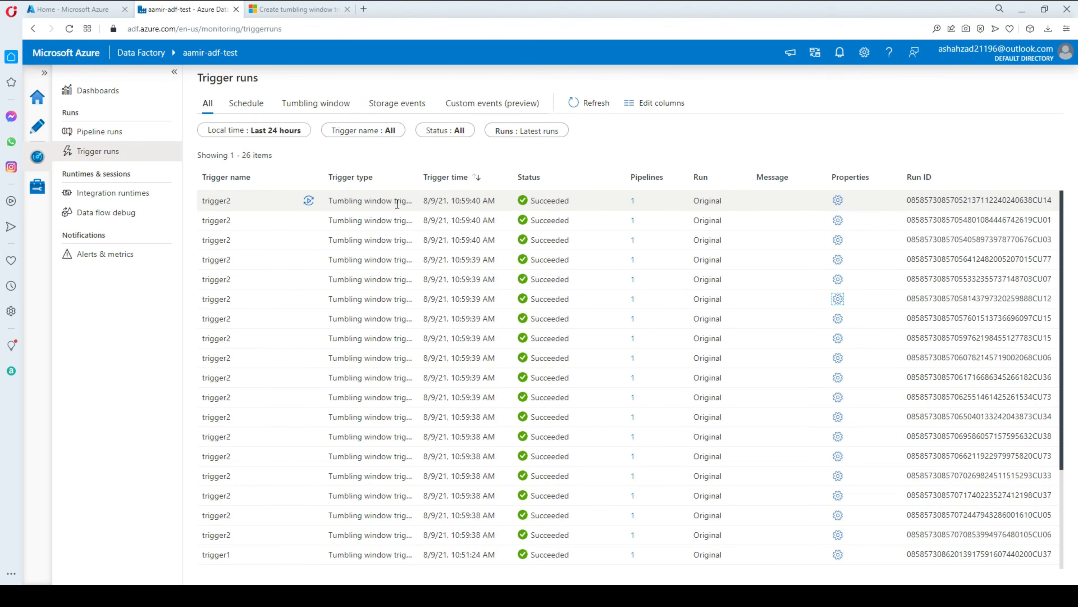
pyautogui.click(838, 200)
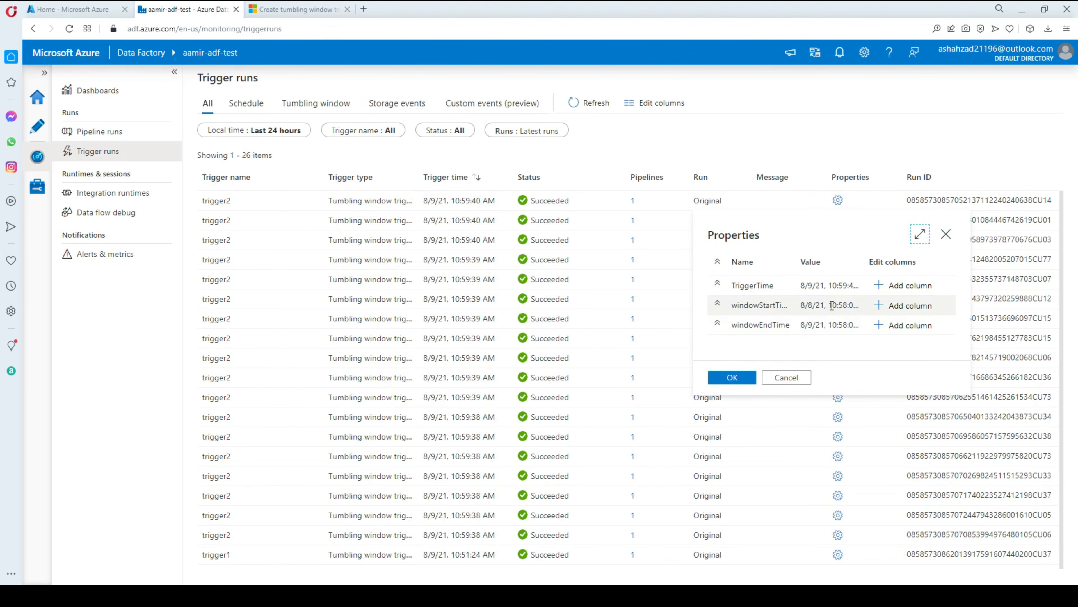
pyautogui.click(920, 234)
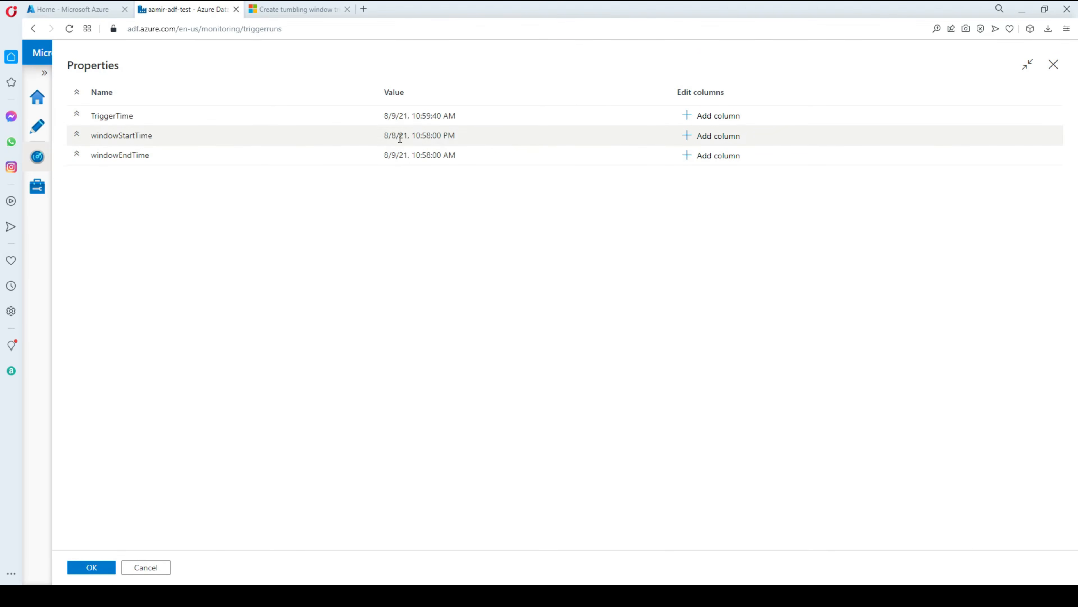
pyautogui.moveTo(412, 136); pyautogui.dragTo(469, 160)
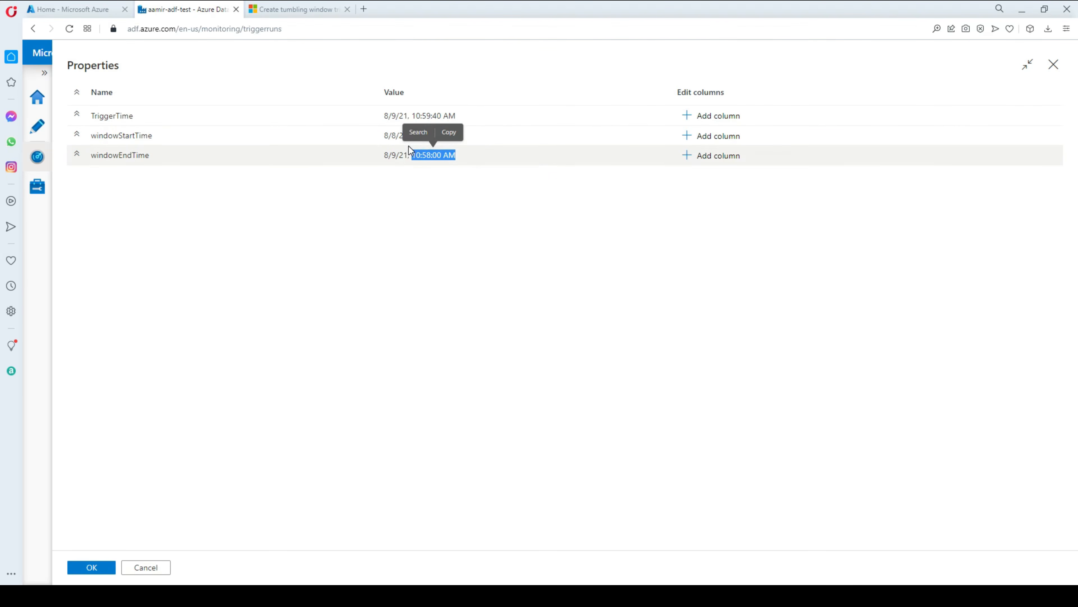
pyautogui.click(390, 138)
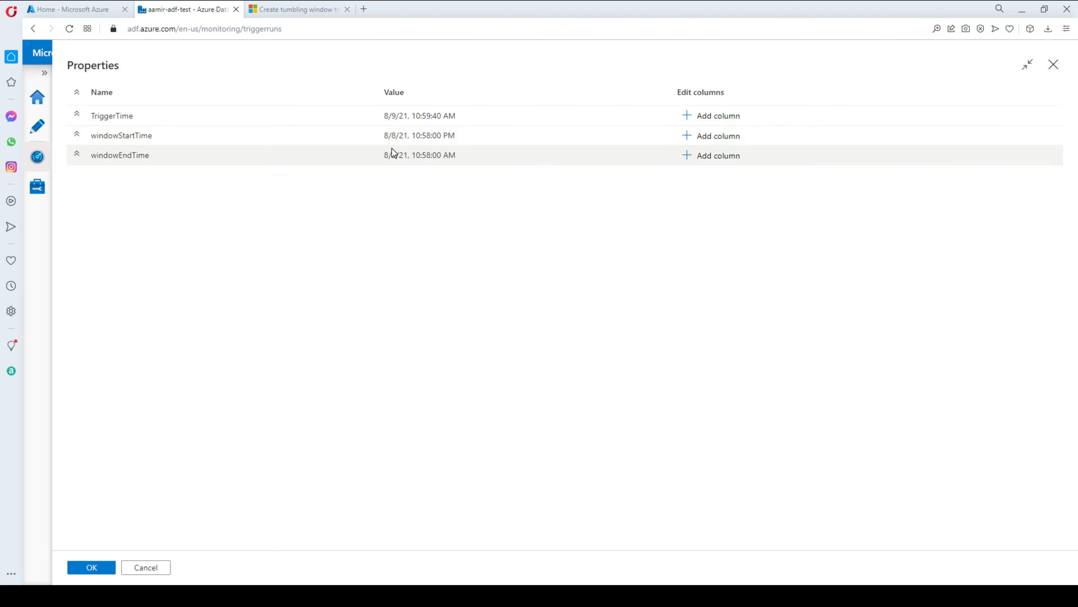
pyautogui.click(1055, 65)
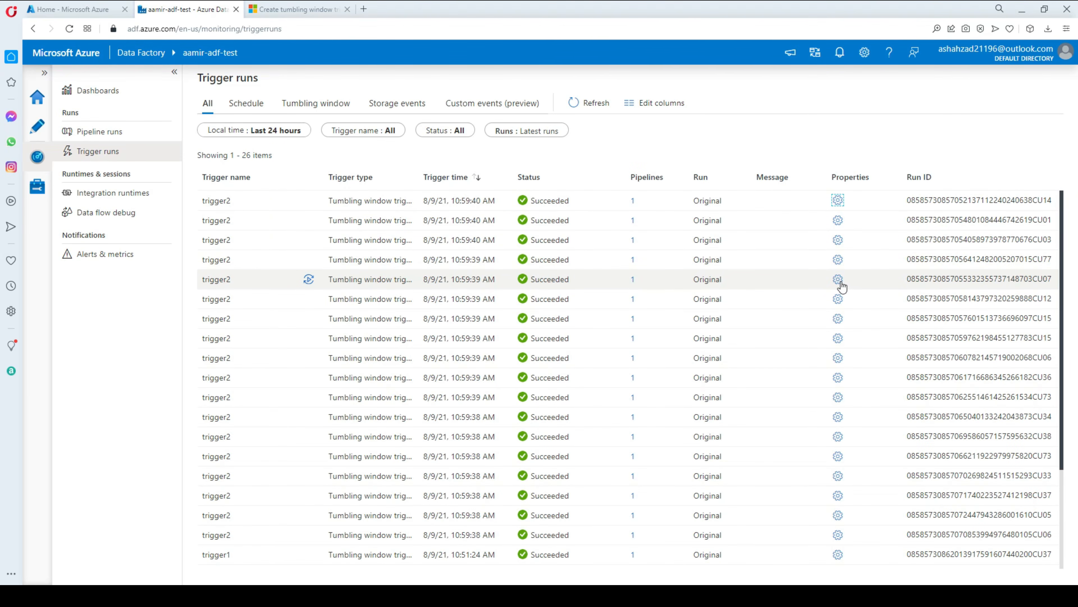
# Rerun the fifth listed trigger2 run and confirm the rerun.
pyautogui.click(308, 279)
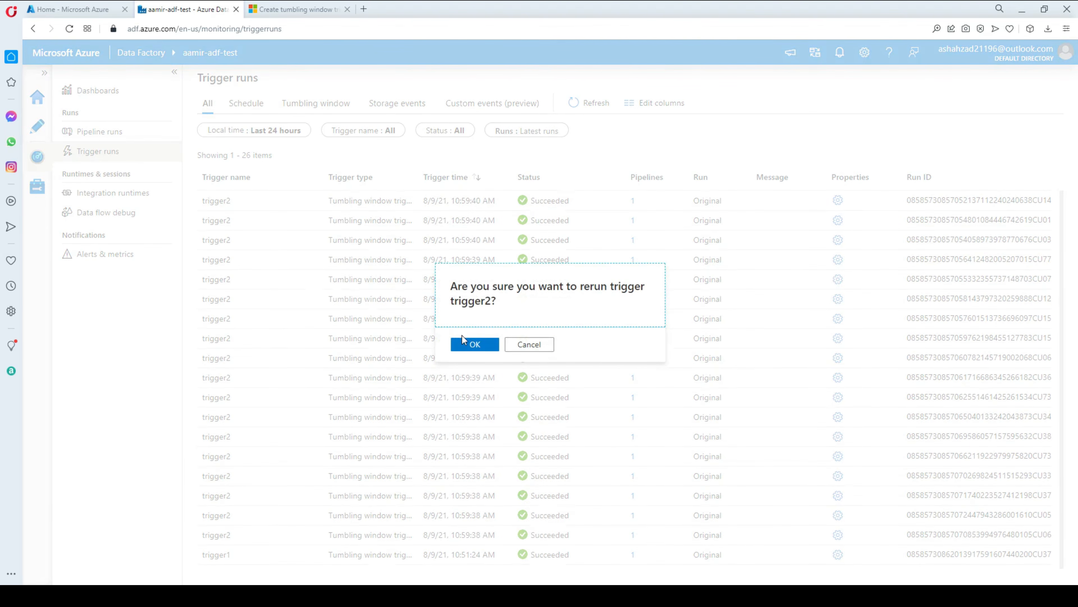
pyautogui.click(478, 343)
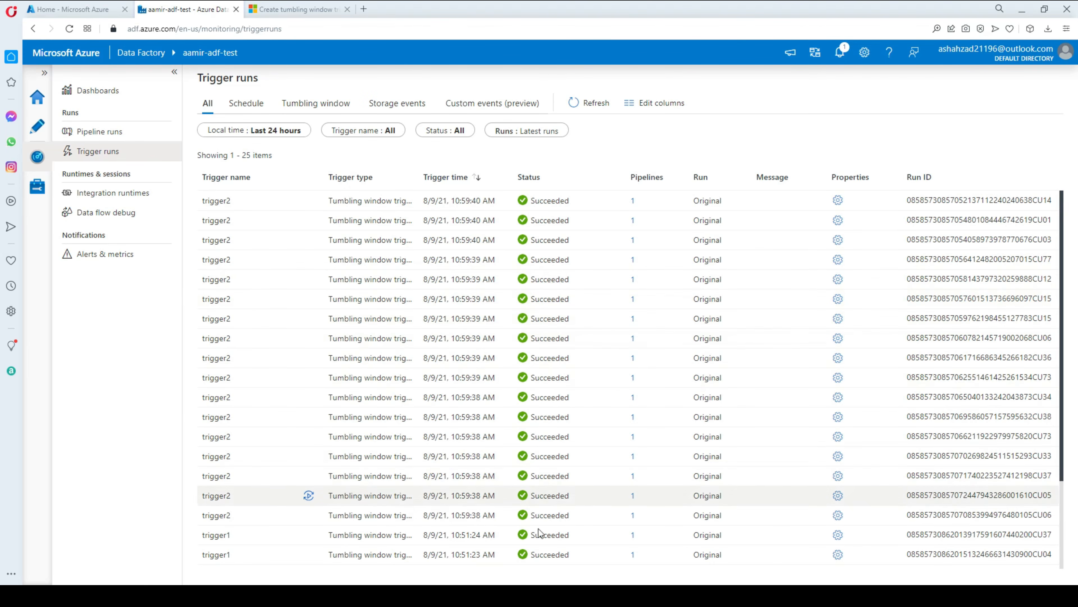
# Switch to SQL Server Management Studio, execute the Customer_Dest select ordered by SaleDate again, and review the returned rows.
pyautogui.click(199, 596)
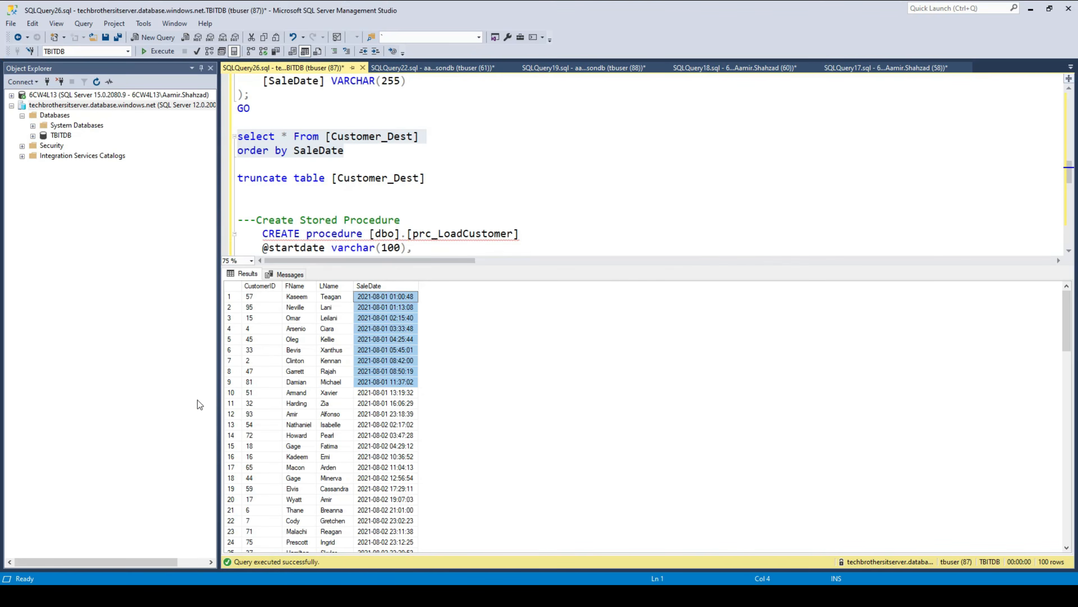
pyautogui.click(164, 52)
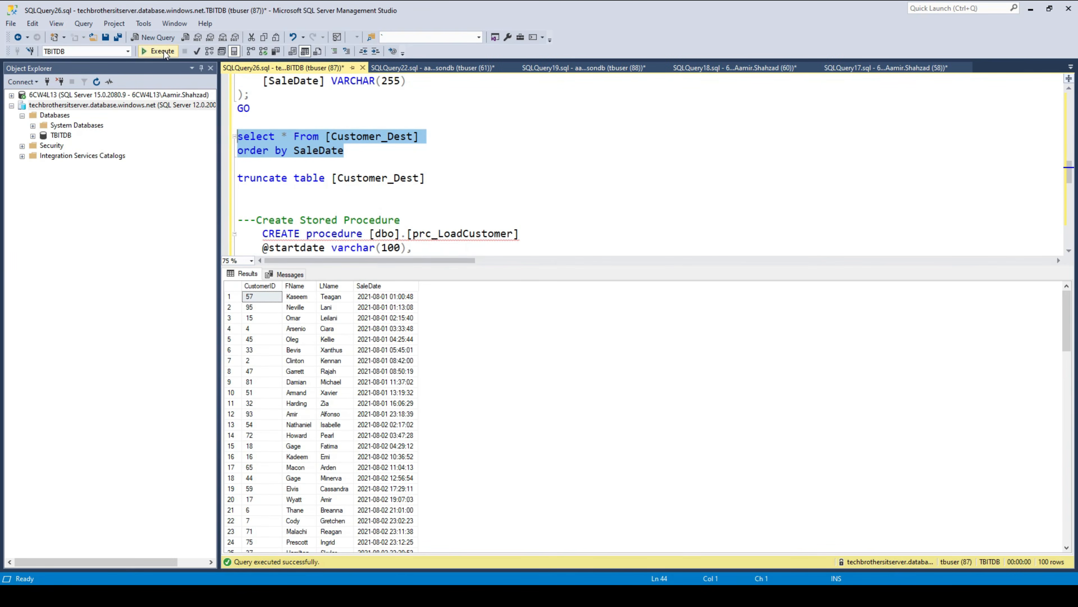
pyautogui.click(164, 50)
pyautogui.click(164, 49)
pyautogui.moveTo(268, 297); pyautogui.dragTo(412, 520)
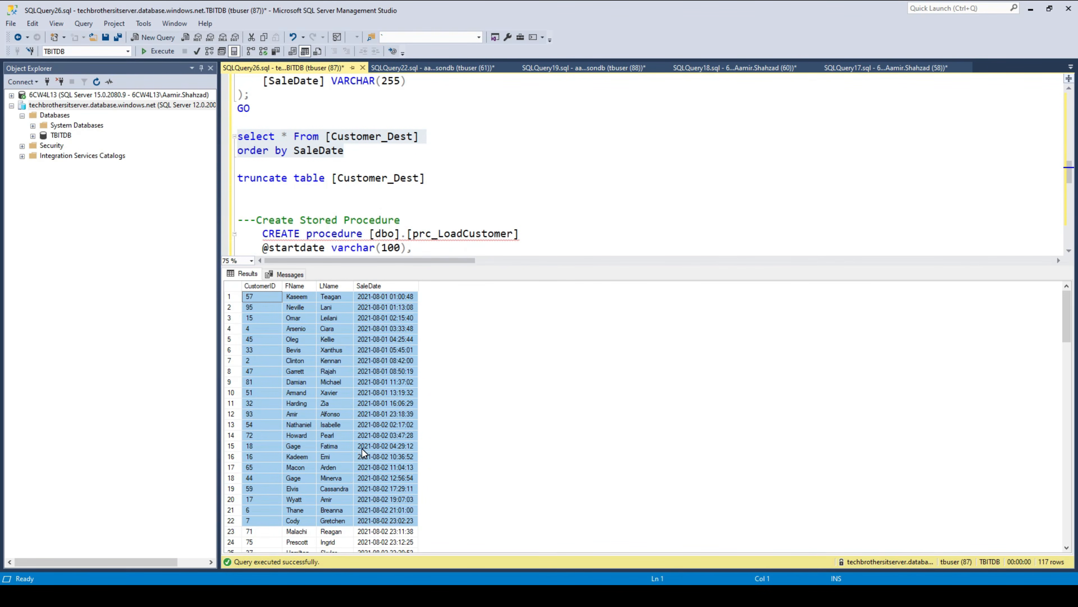
pyautogui.scroll(-5, 362, 447)
pyautogui.click(336, 393)
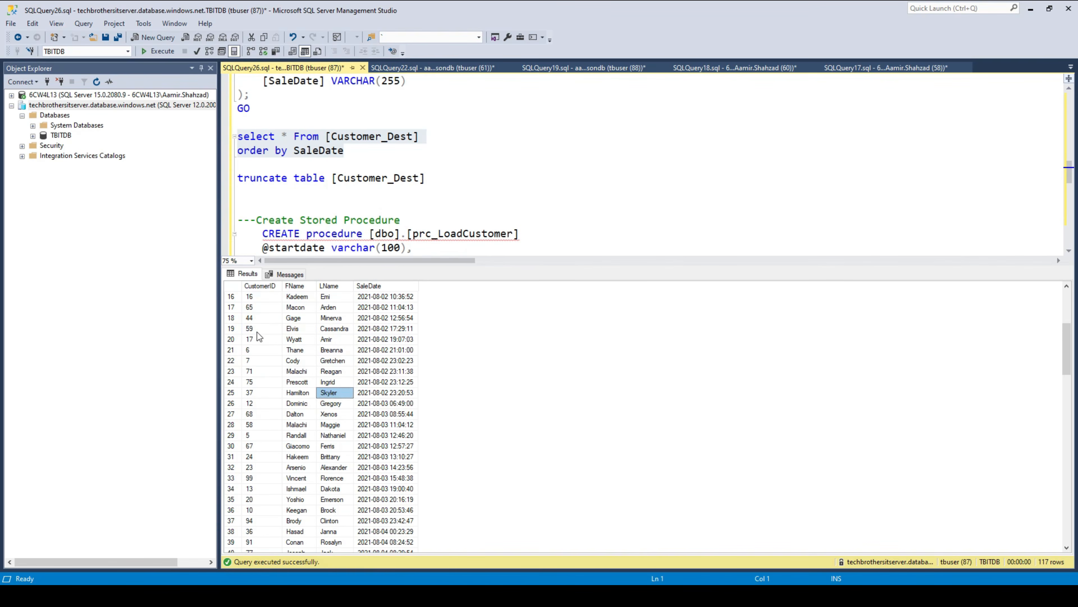
pyautogui.moveTo(259, 318); pyautogui.dragTo(364, 453)
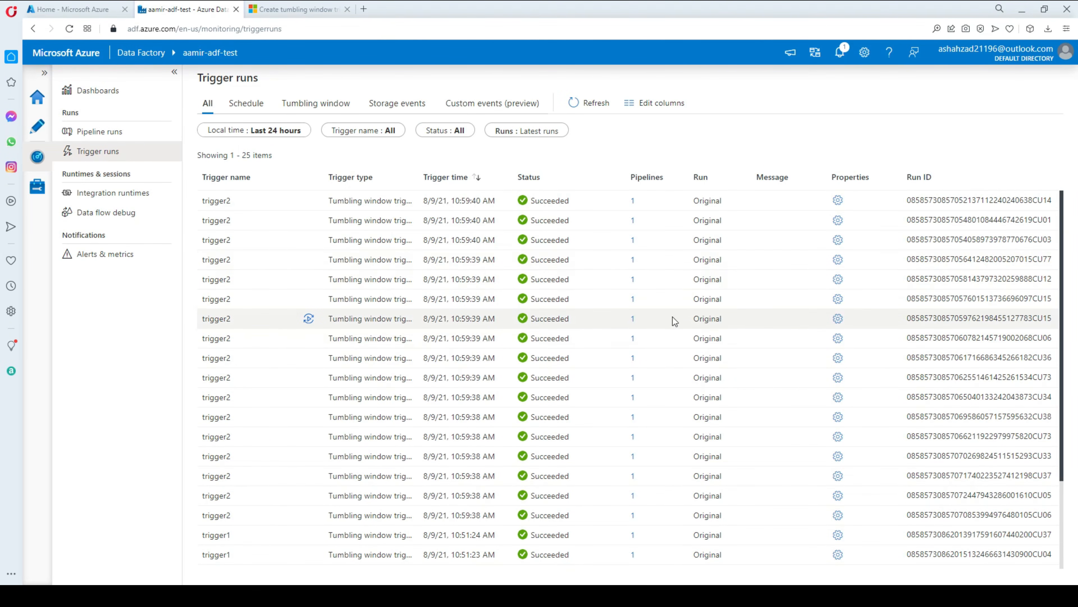
# Return to Azure Data Factory, refresh the trigger runs, and examine the run type of the newest trigger2 run.
pyautogui.click(597, 106)
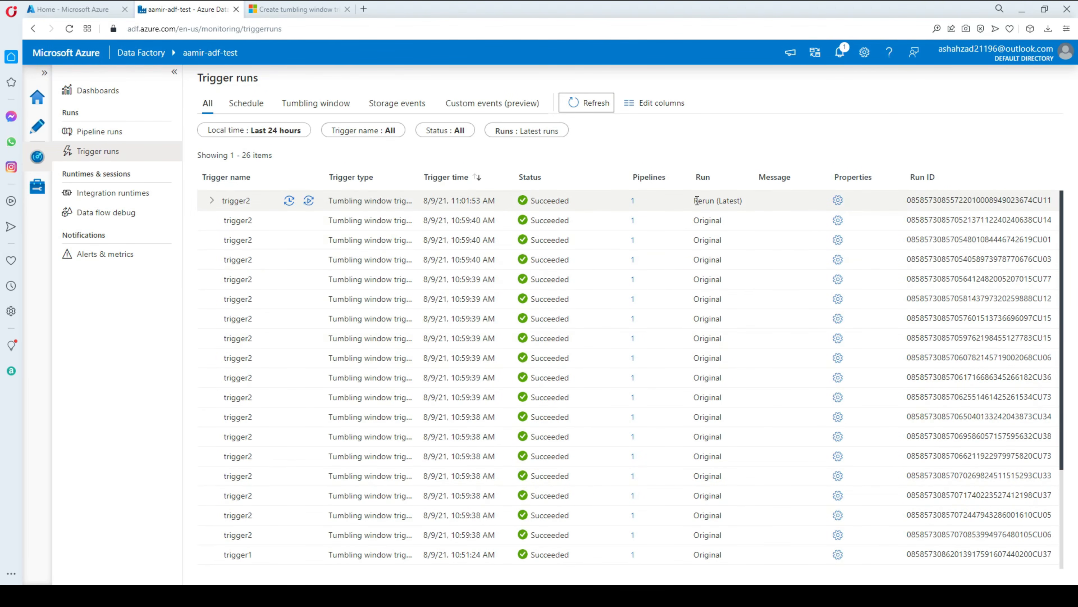
pyautogui.moveTo(695, 201); pyautogui.dragTo(750, 200)
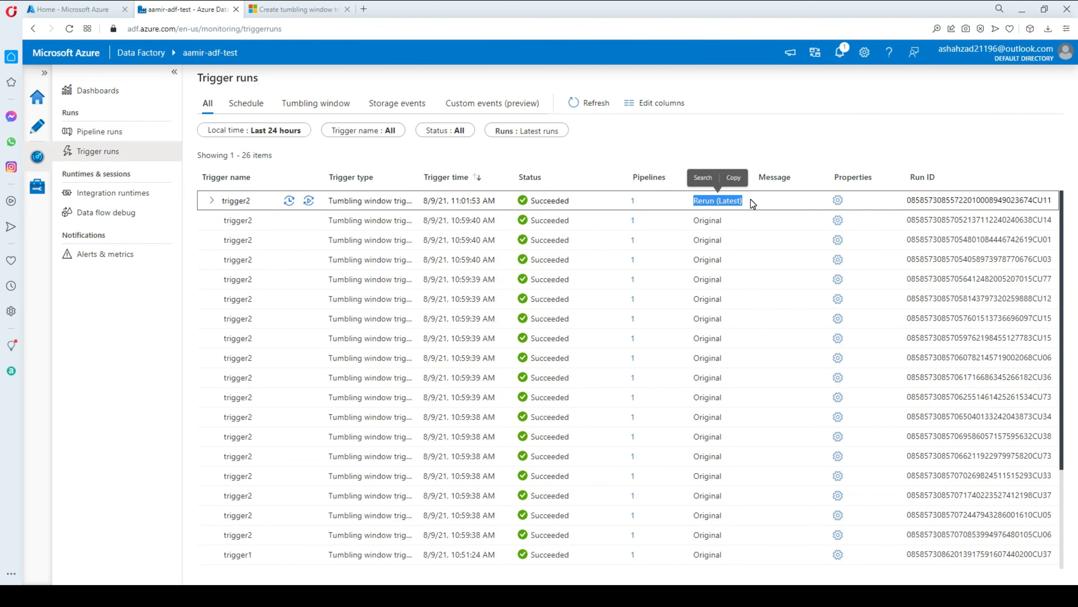
pyautogui.click(752, 203)
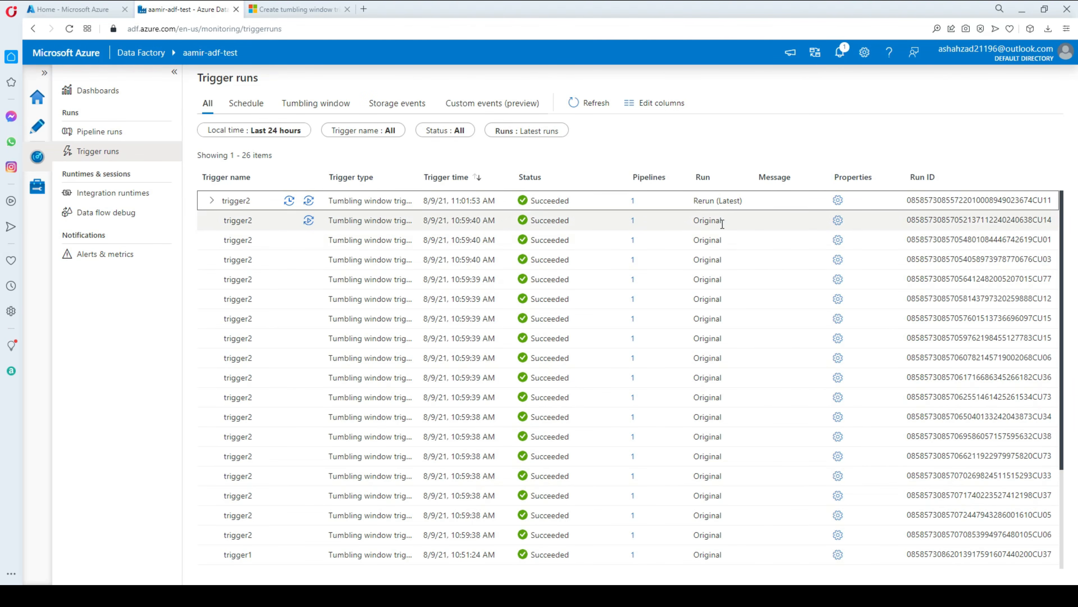
pyautogui.doubleClick(705, 201)
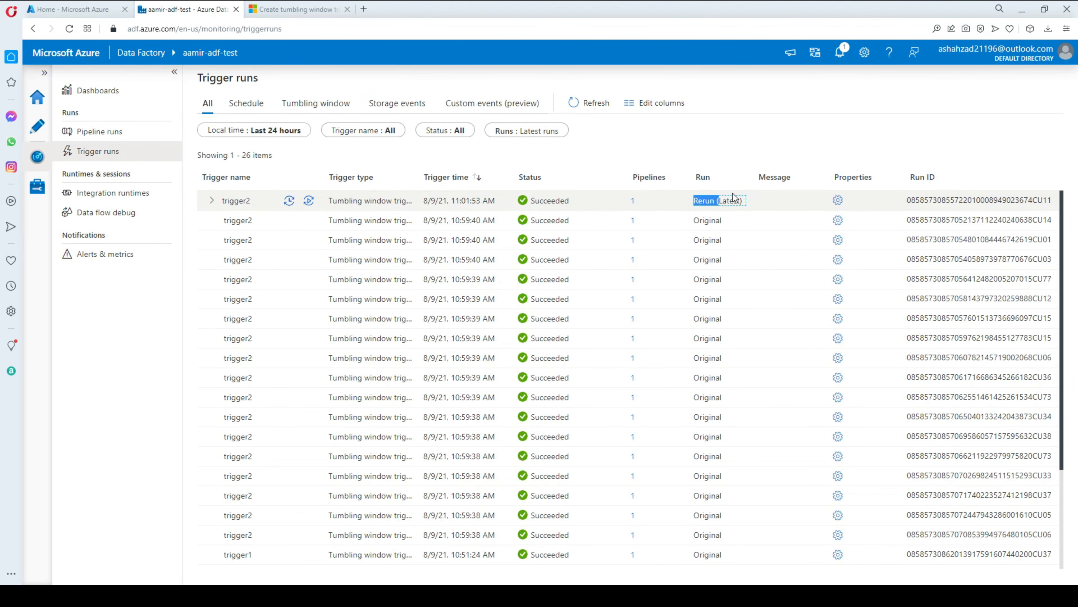
pyautogui.moveTo(748, 194); pyautogui.dragTo(754, 196)
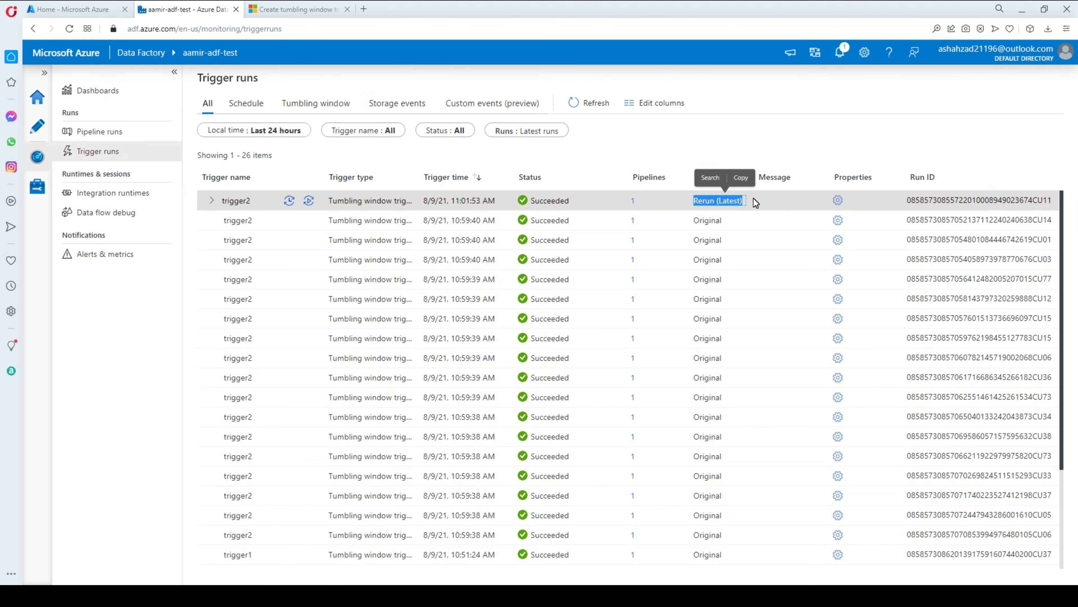